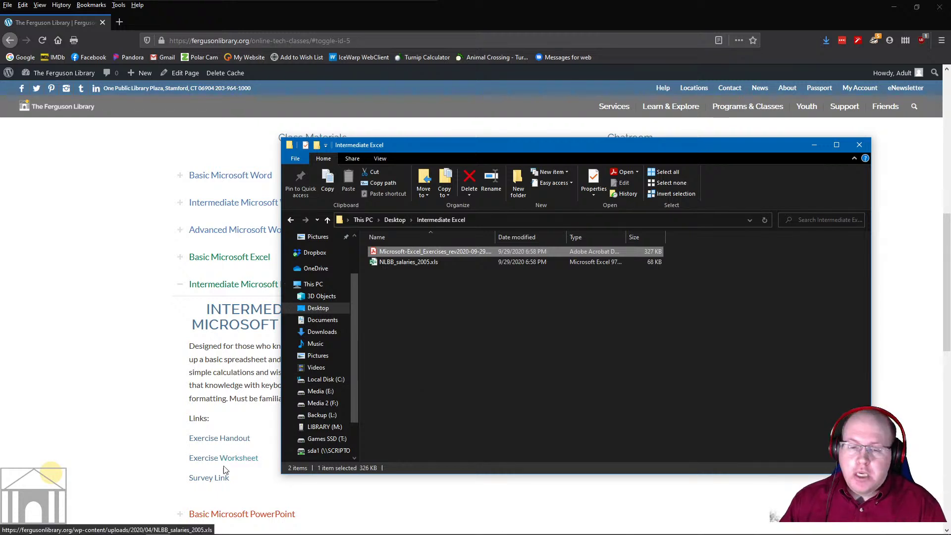
Step: Open NLBB_salaries_2005.xls from the Intermediate Excel folder, maximize its window and enable editing
click(448, 311)
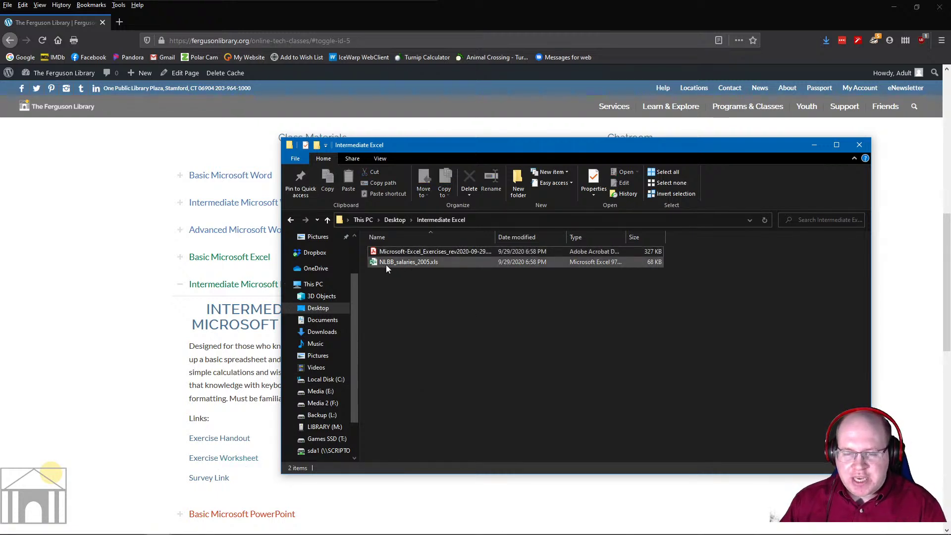
click(411, 266)
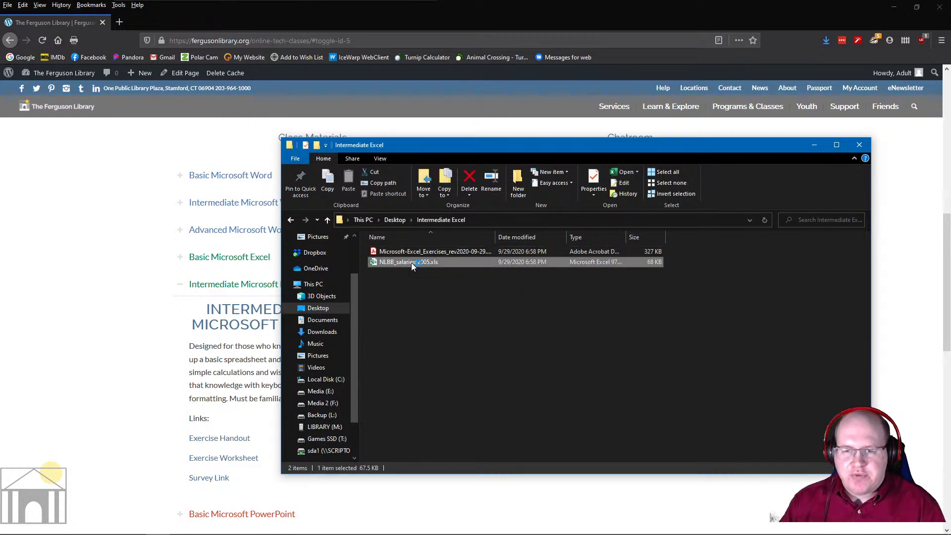
double_click(412, 263)
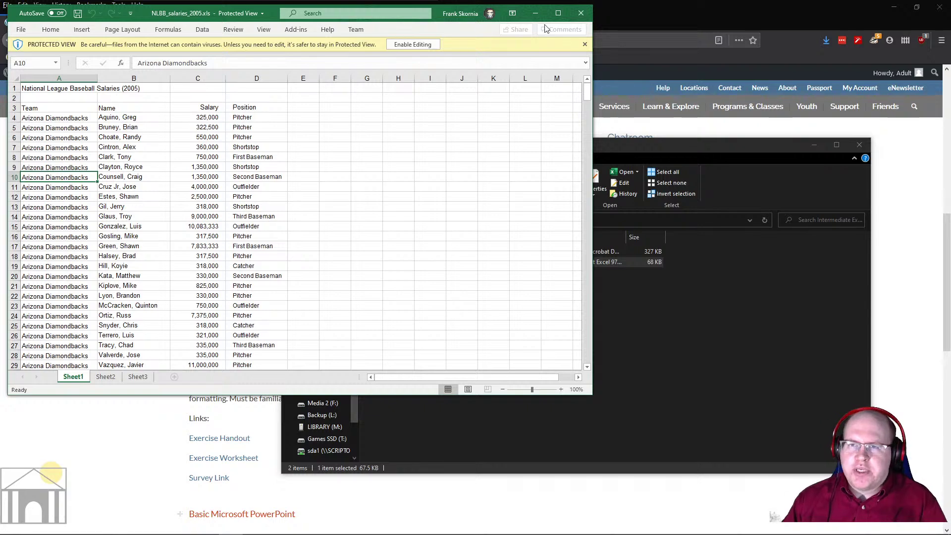
click(558, 13)
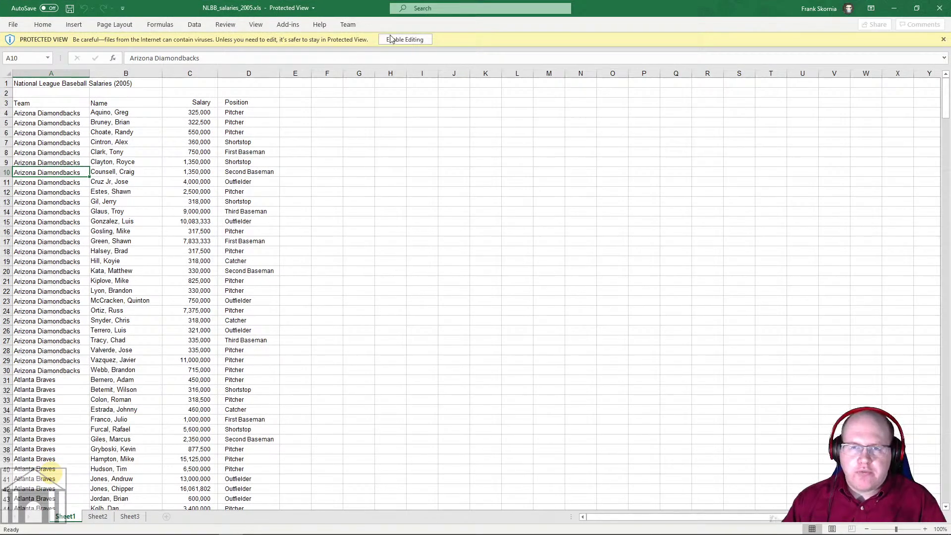
click(413, 41)
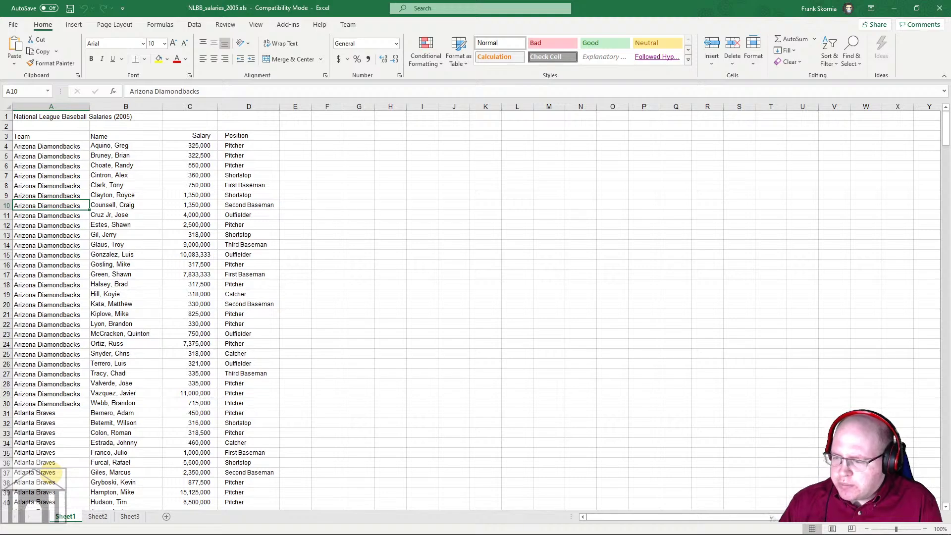
Step: Zoom the salaries worksheet in to 160% and return to its first rows
click(924, 529)
click(925, 529)
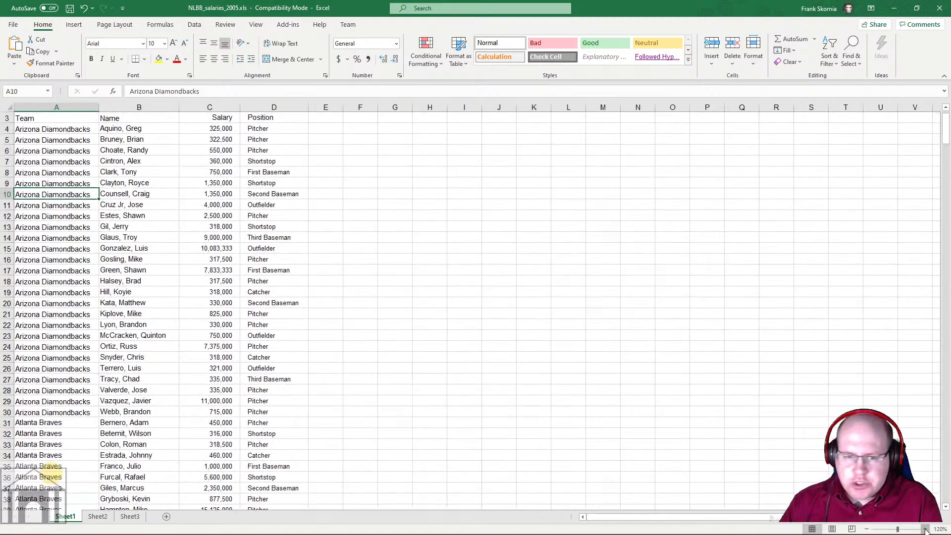
click(924, 529)
click(925, 529)
click(924, 529)
click(925, 529)
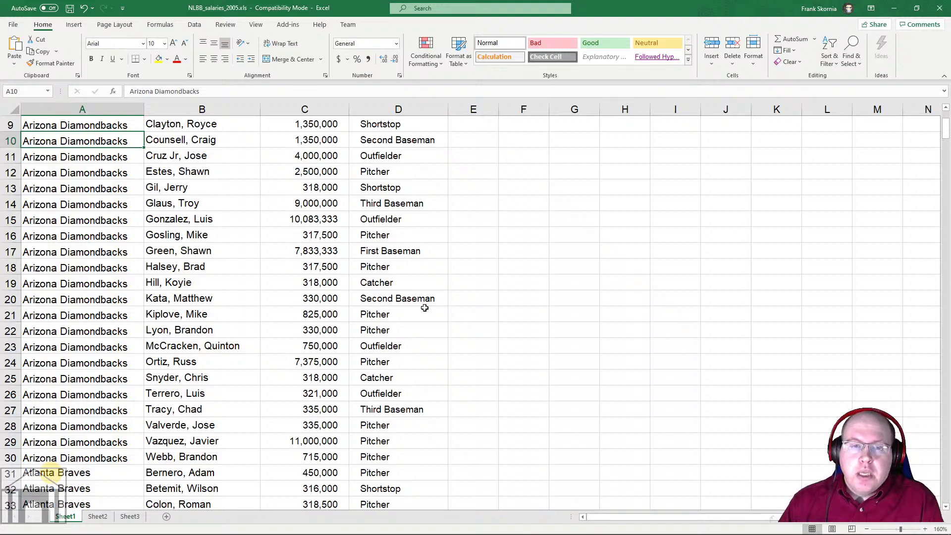
scroll(424, 307, up, 3)
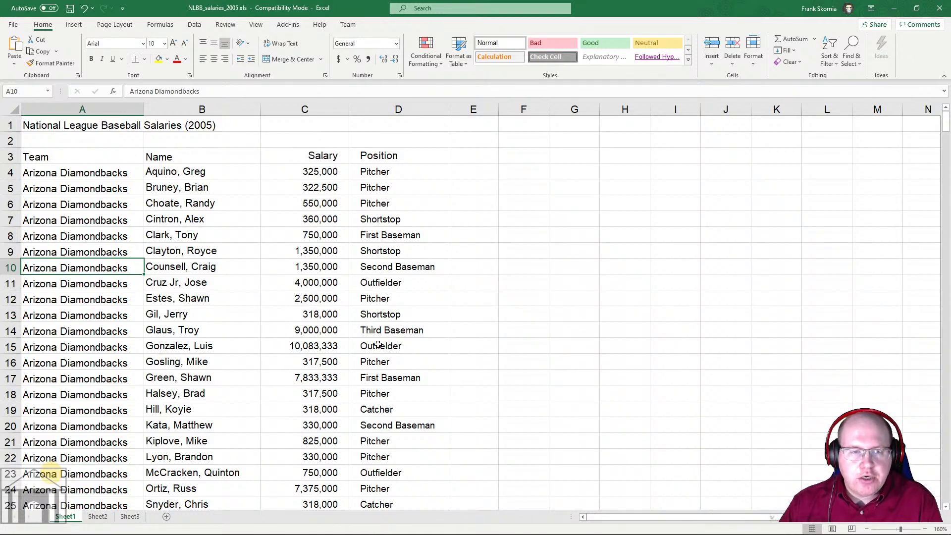
Step: Examine the worksheet title in row 1 and the Team, Name, Salary and Position headers in row 3
drag(70, 125, 173, 127)
click(172, 129)
click(55, 160)
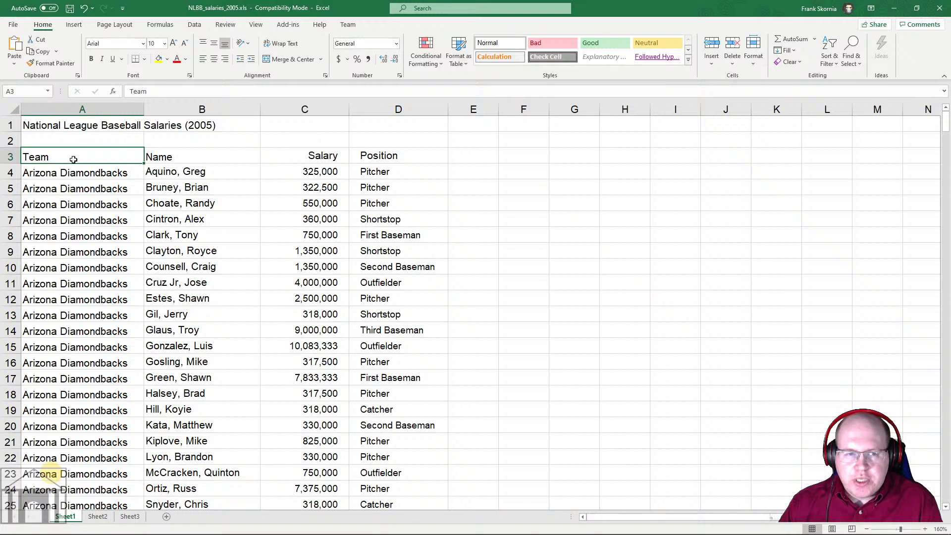
click(183, 158)
click(275, 158)
click(371, 154)
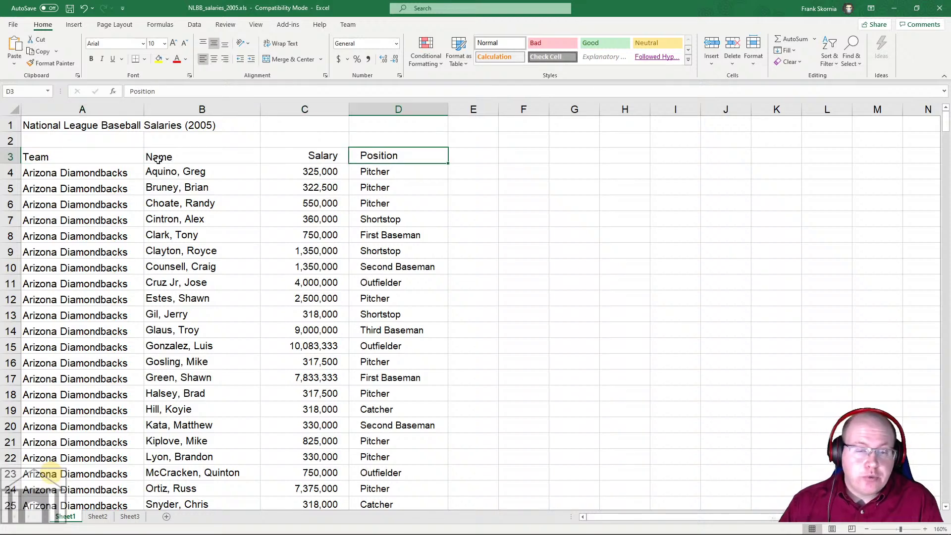
click(57, 157)
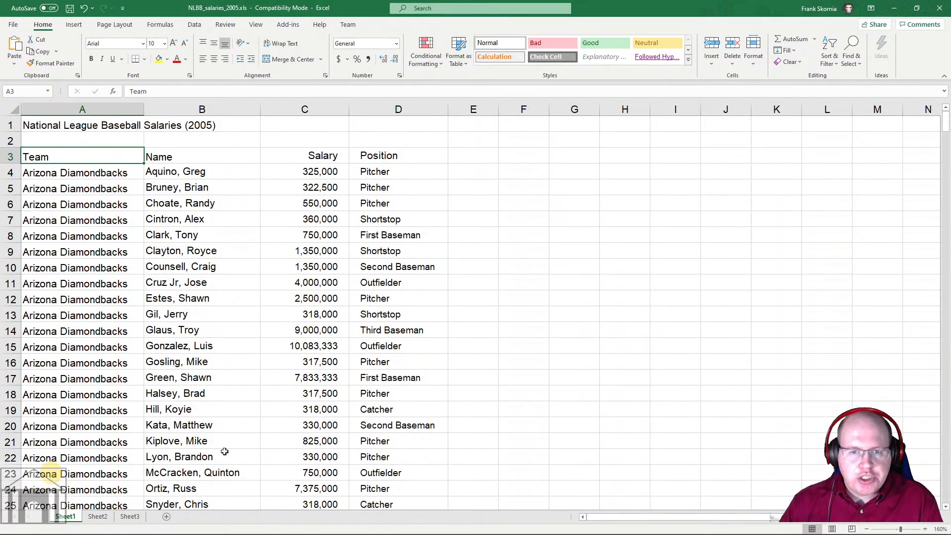
click(180, 154)
click(315, 153)
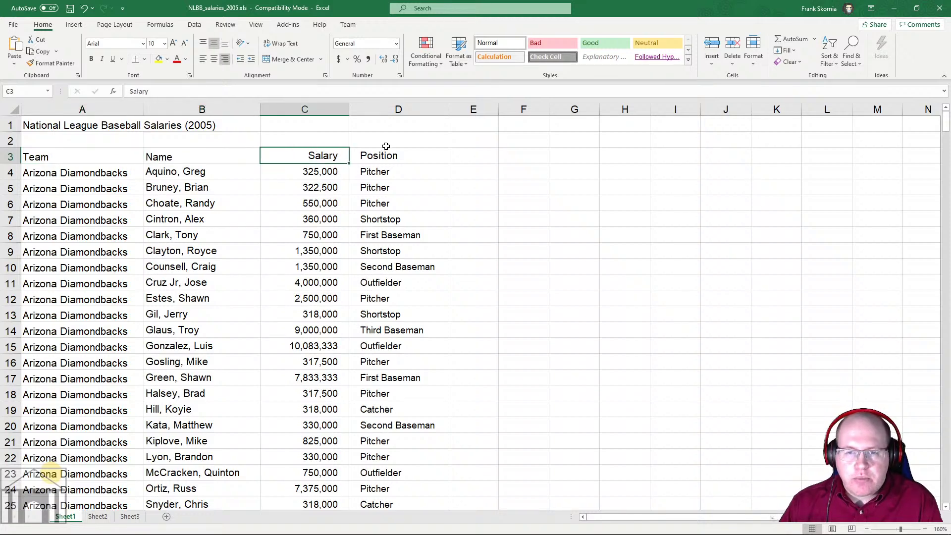
click(391, 157)
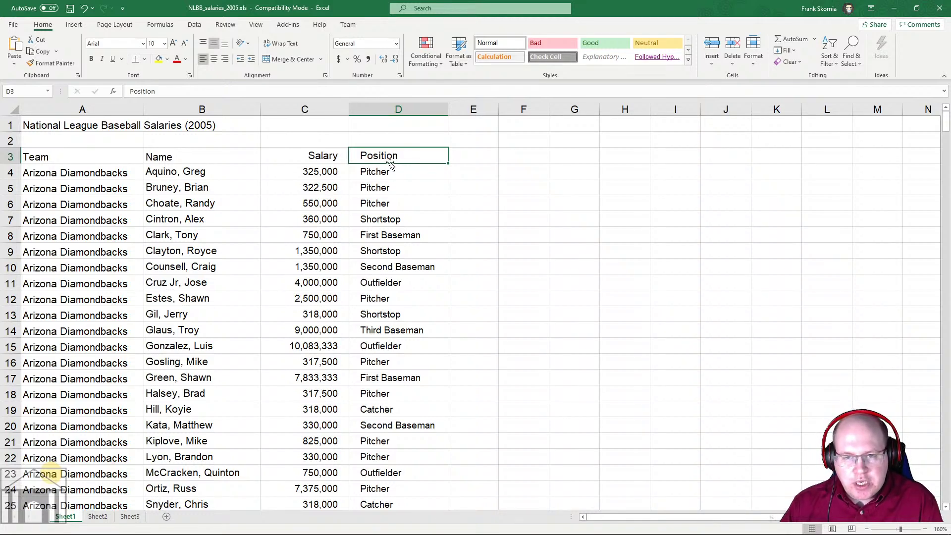
Step: Select the header cells A3:D3, the player data A4:D22, and finally the single cell C7
drag(361, 155, 73, 155)
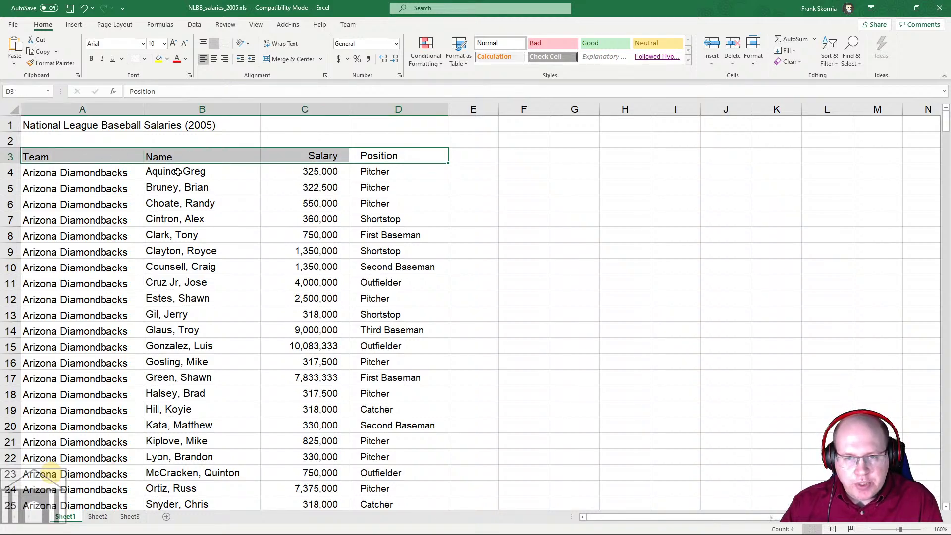
drag(371, 171, 59, 456)
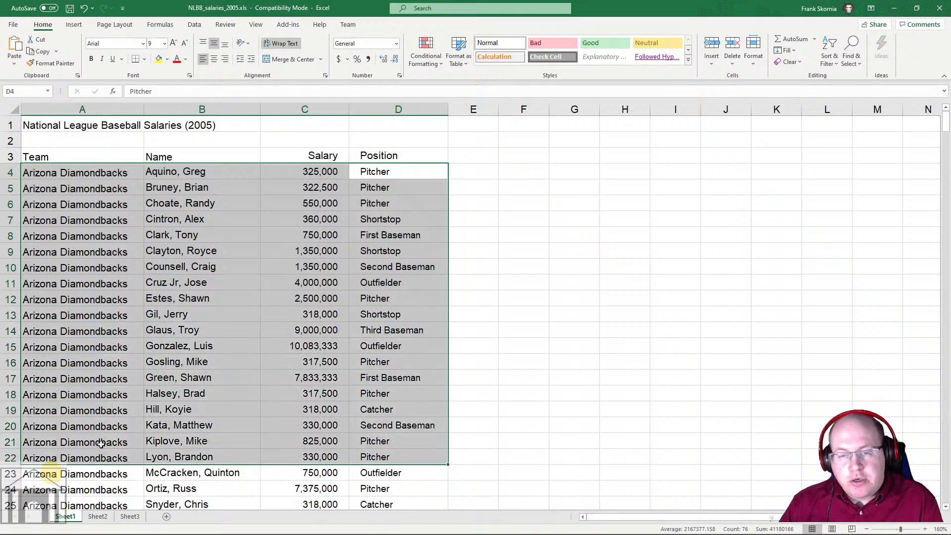
click(312, 220)
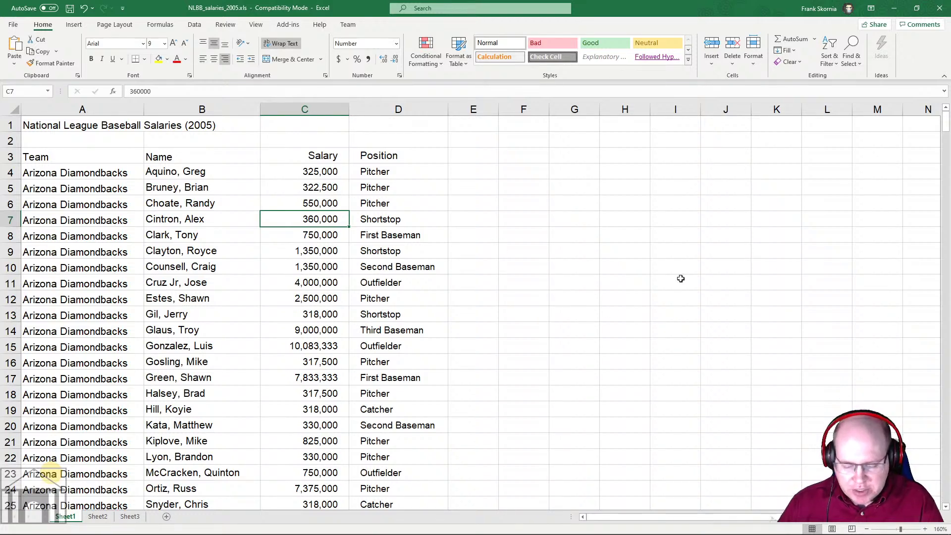
Step: Switch to the exercise handout in Acrobat Reader and from there to the Intermediate Microsoft Excel class materials in Firefox
mouse_move(239, 523)
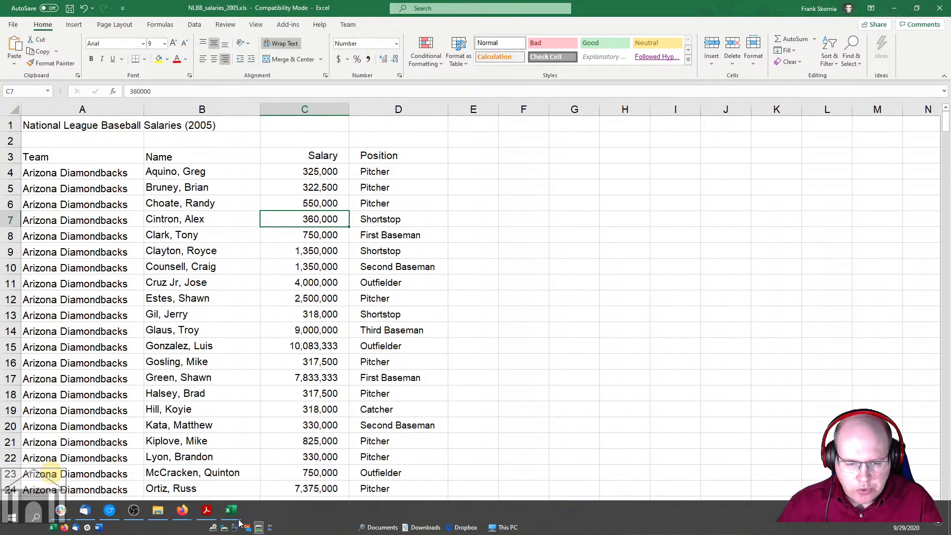
click(207, 510)
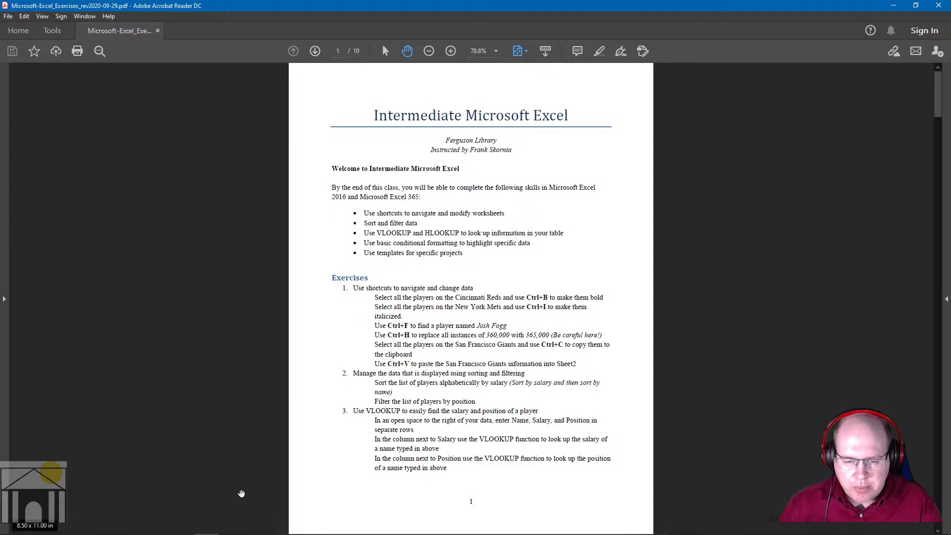
click(182, 510)
click(147, 486)
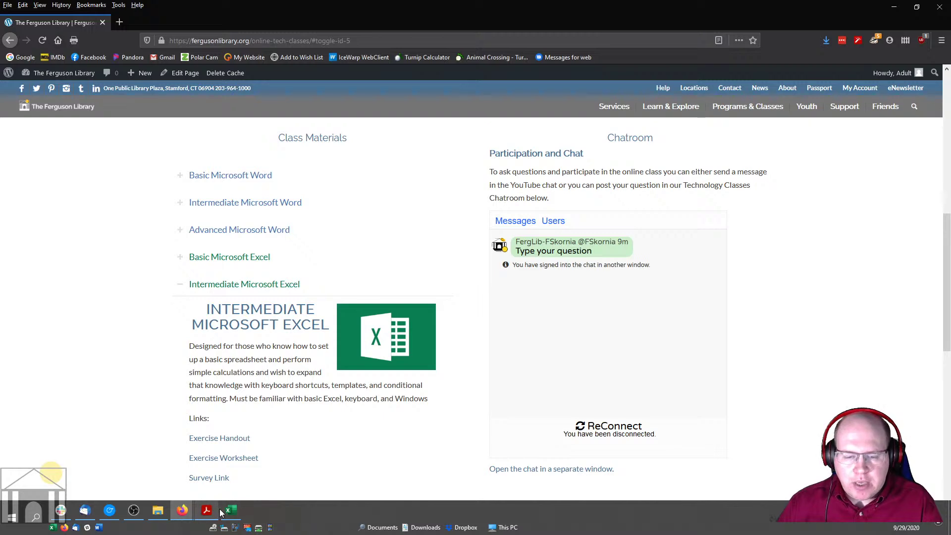
Step: Switch back to the handout in Acrobat Reader and look through its exercises and keyboard shortcut reference up to page 6
click(208, 510)
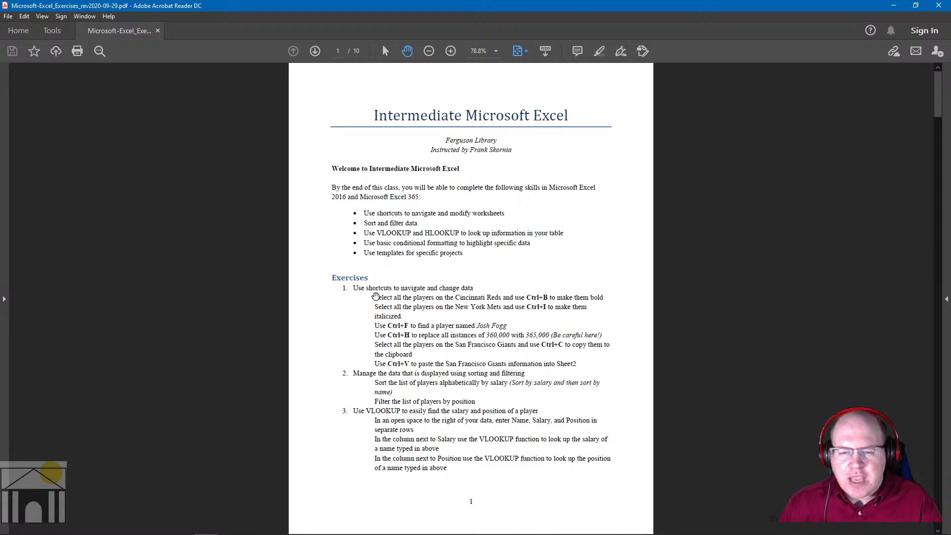
scroll(488, 373, down, 3)
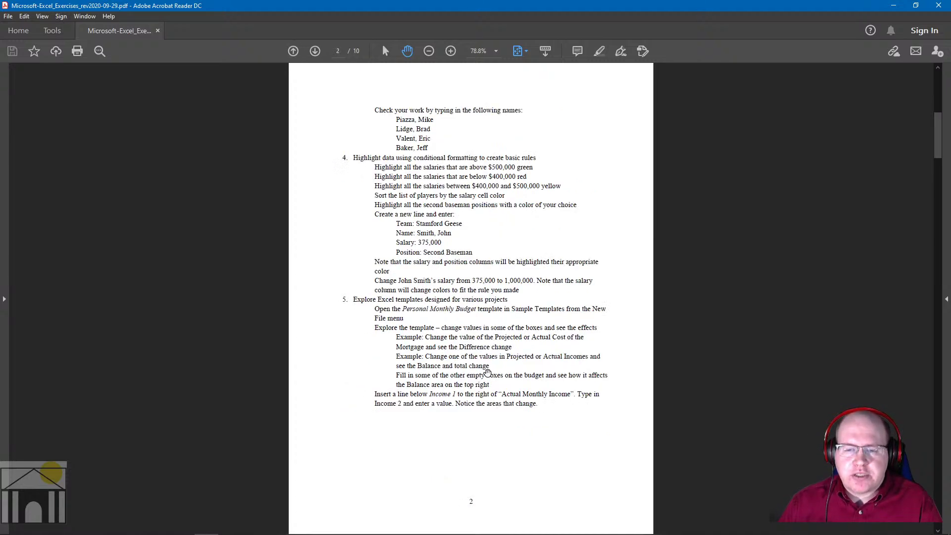
scroll(423, 273, down, 3)
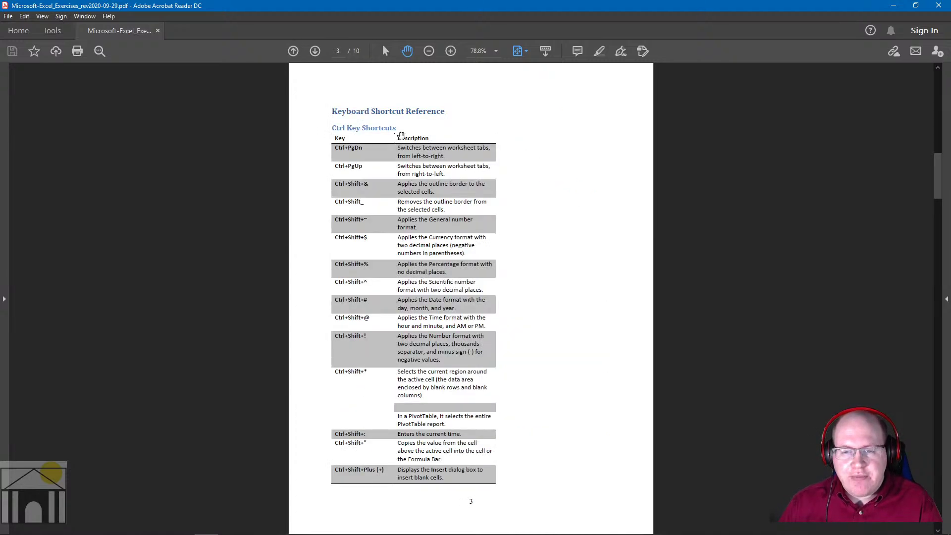
scroll(461, 181, down, 6)
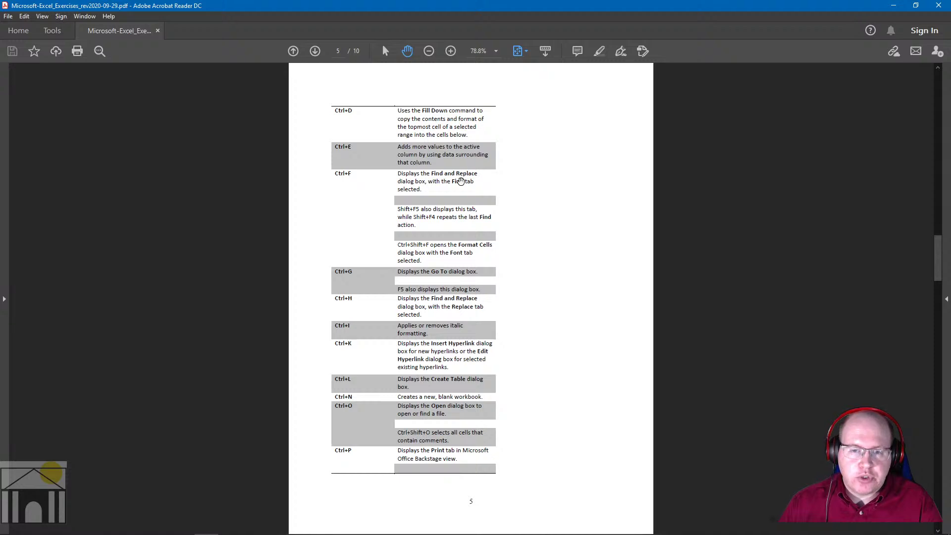
scroll(461, 181, down, 3)
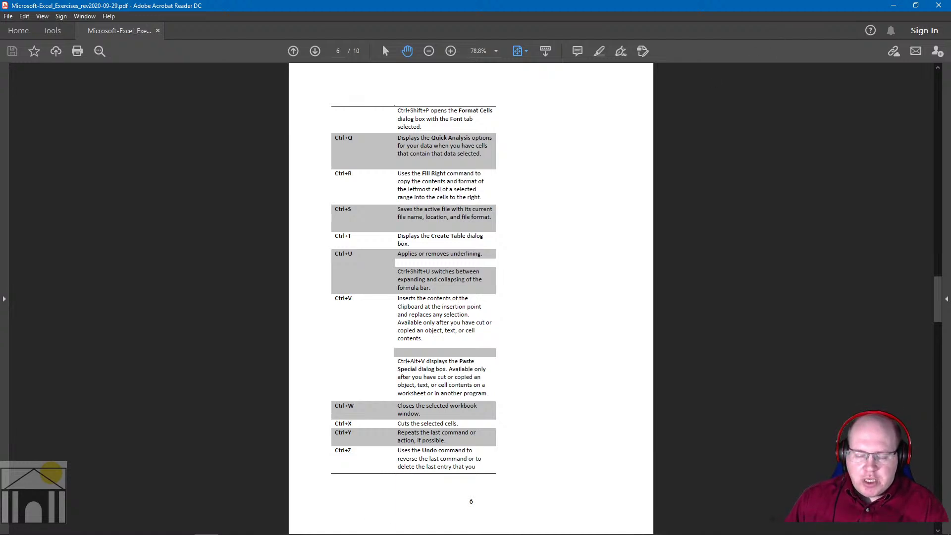
Step: Switch back to Excel, select cells C5 and B8 after B6, and open B8 for editing without changing its content
click(238, 510)
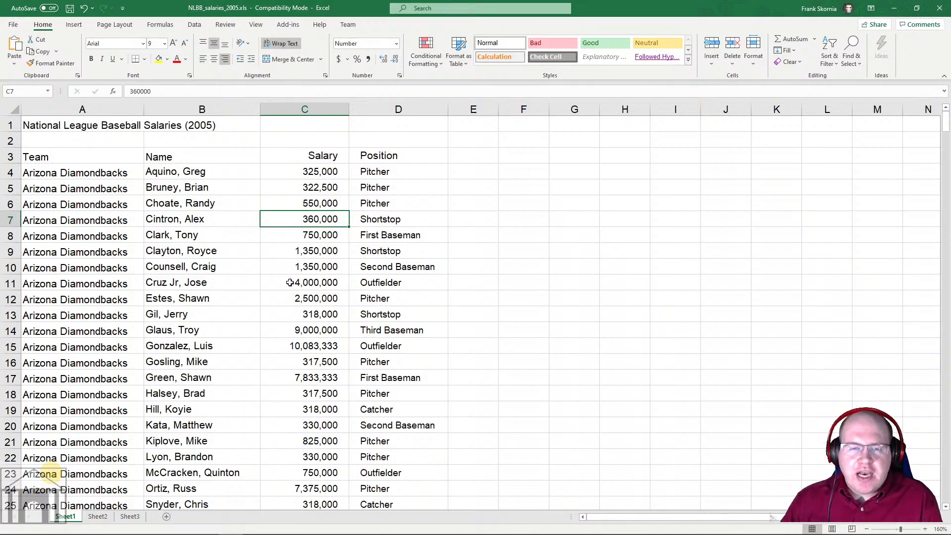
click(179, 203)
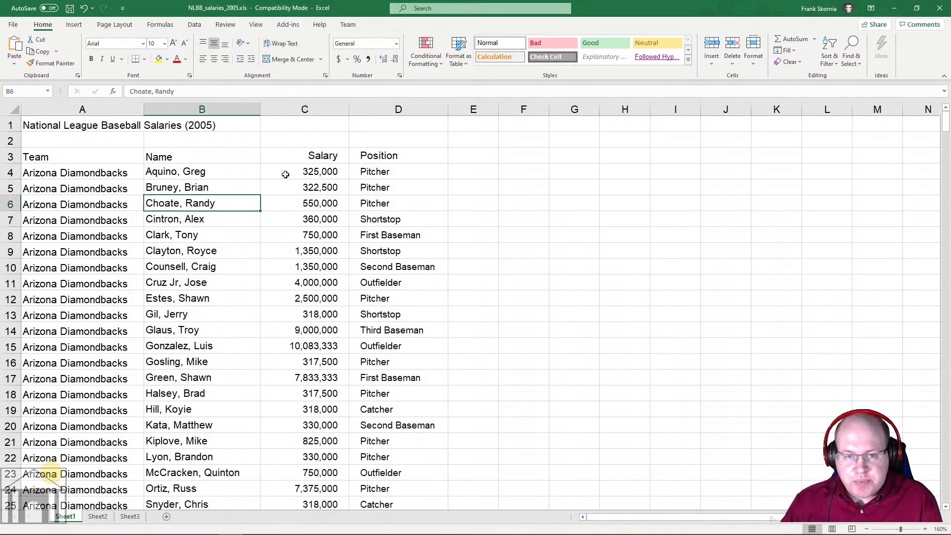
click(316, 187)
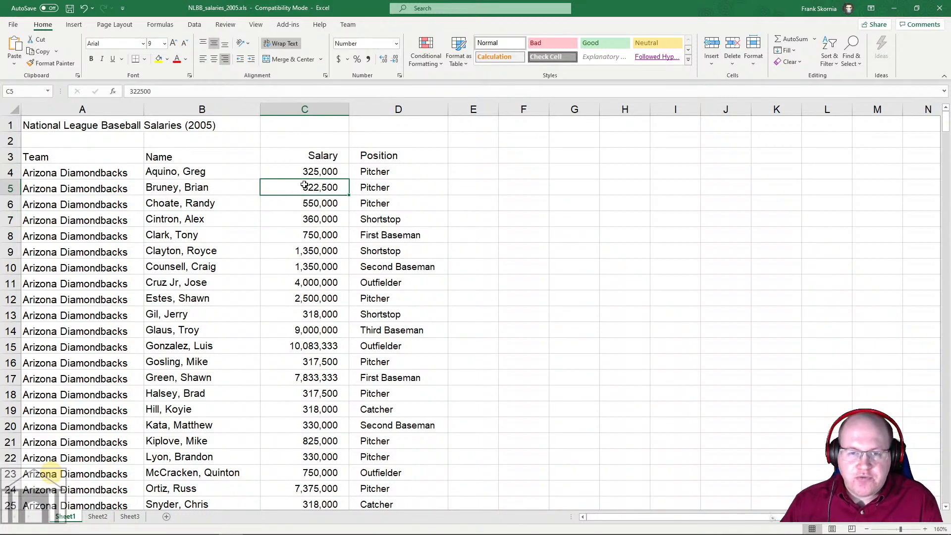
click(177, 237)
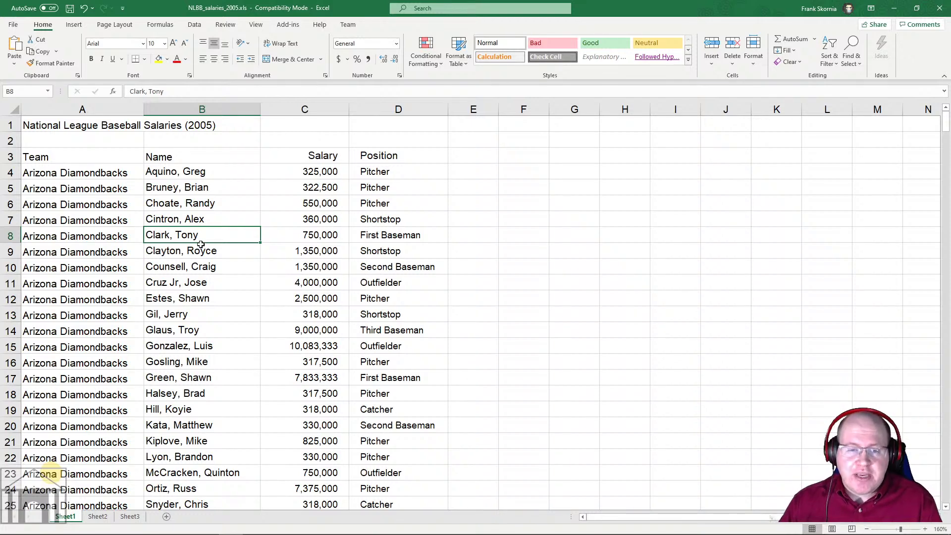
double_click(209, 233)
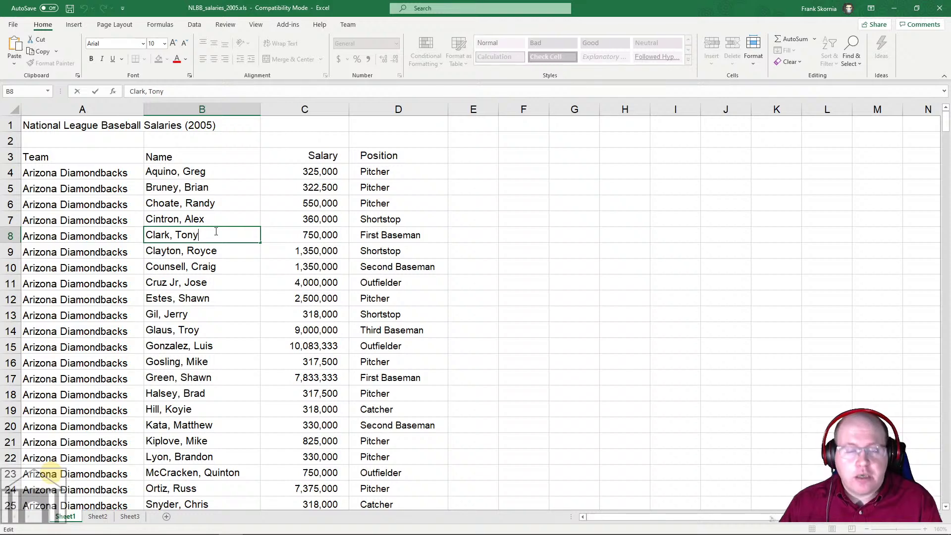
click(225, 220)
click(197, 233)
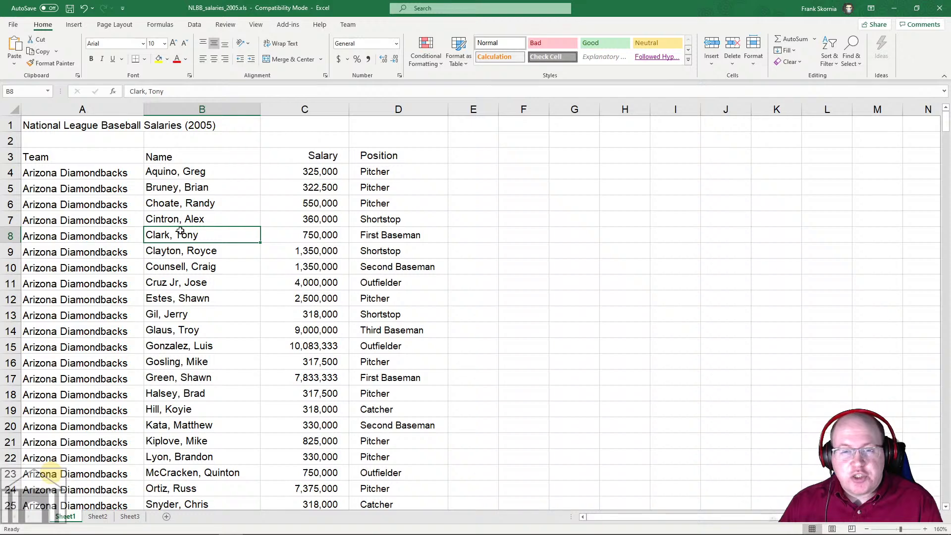
Step: Select the ranges B4:B11, B4:D10 and A4:A118 in turn, and finish with only cell B107 selected
click(193, 172)
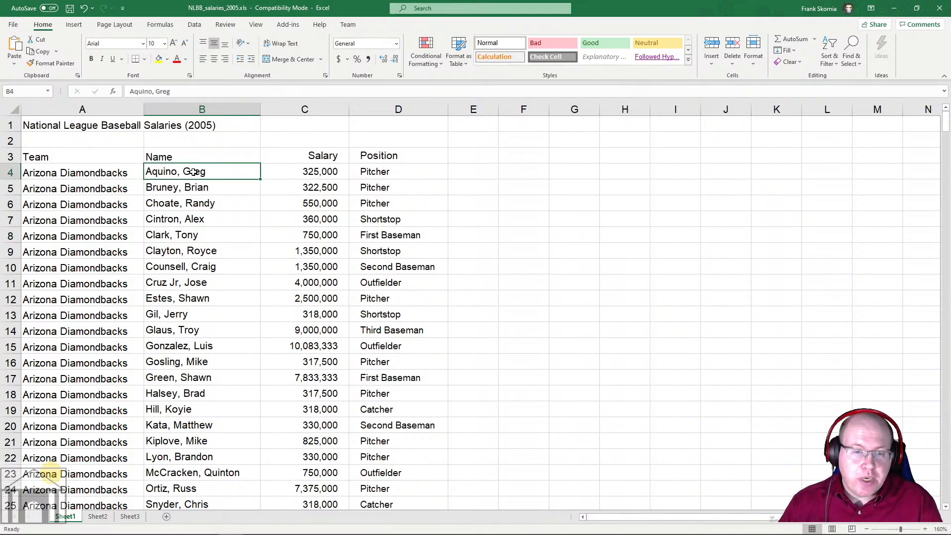
drag(194, 172, 177, 281)
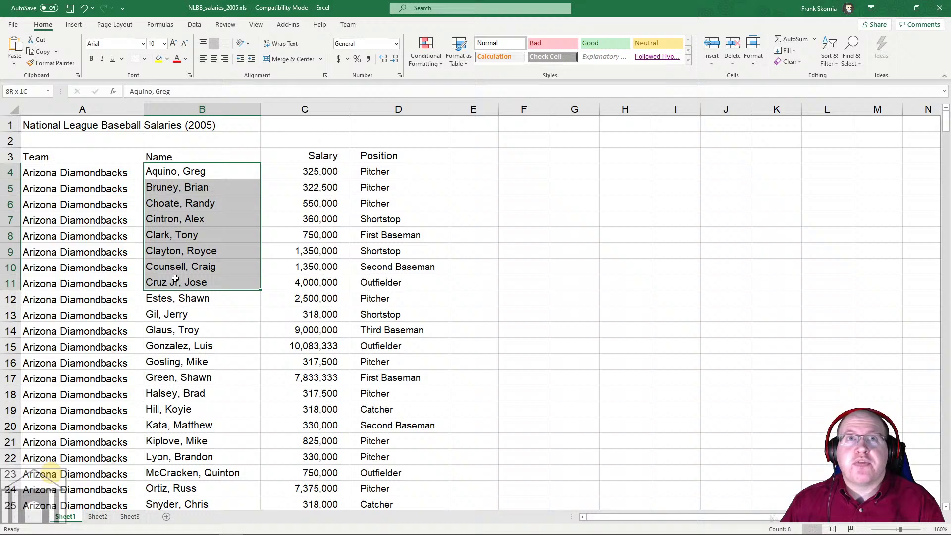
drag(177, 281, 380, 269)
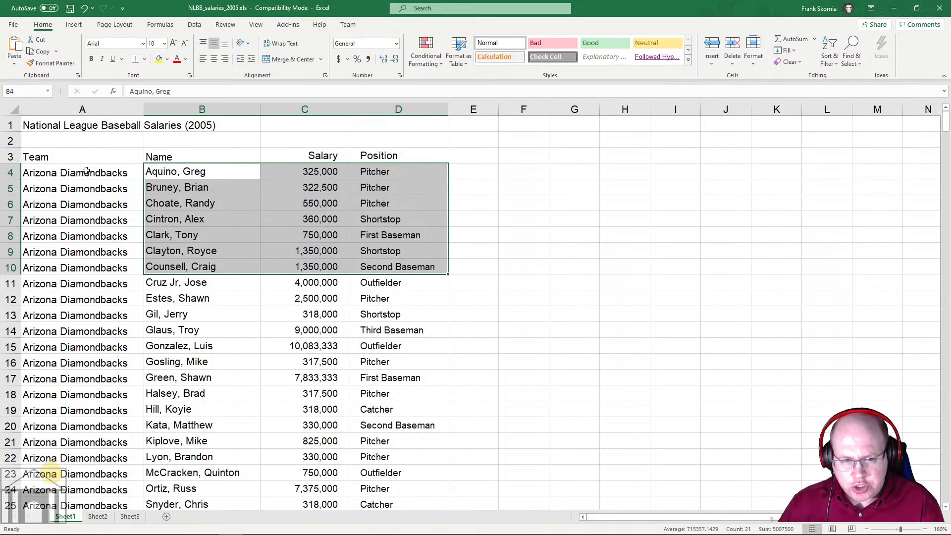
drag(85, 171, 100, 522)
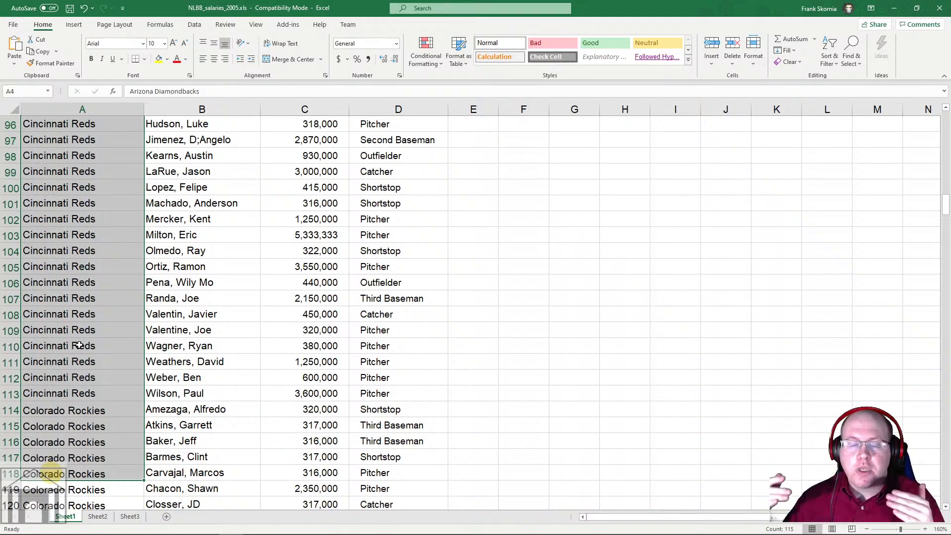
click(176, 298)
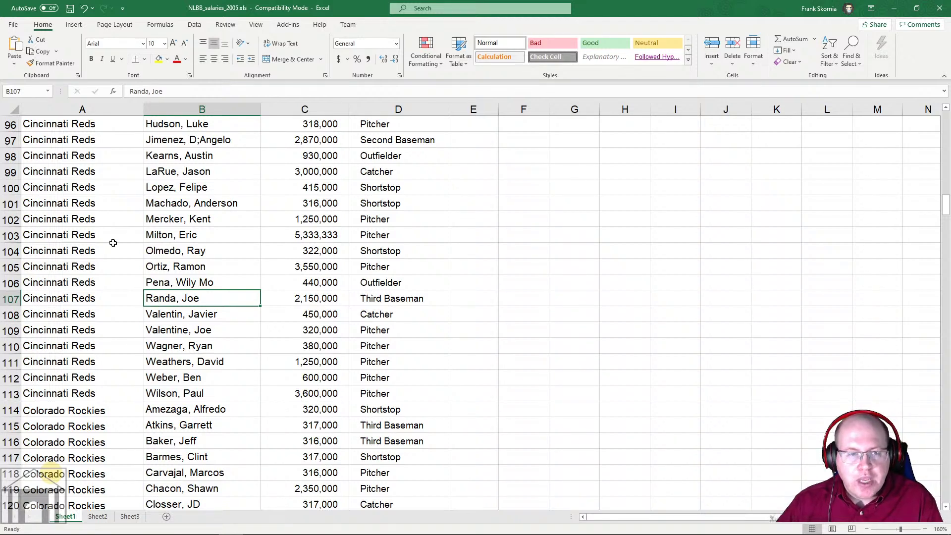
Step: Select the full block of Cincinnati Reds rows, A84:D113, starting from A84, and look over the selected range
scroll(124, 259, up, 8)
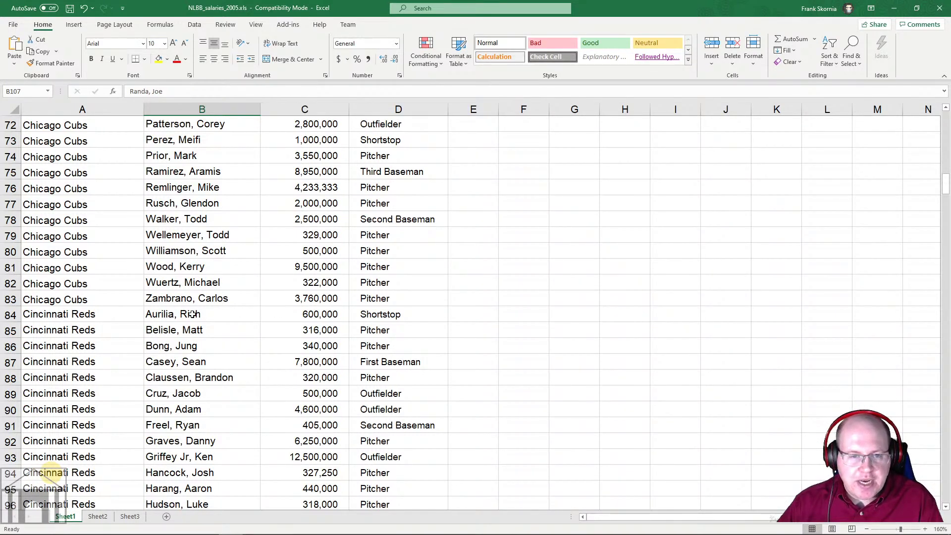
click(52, 313)
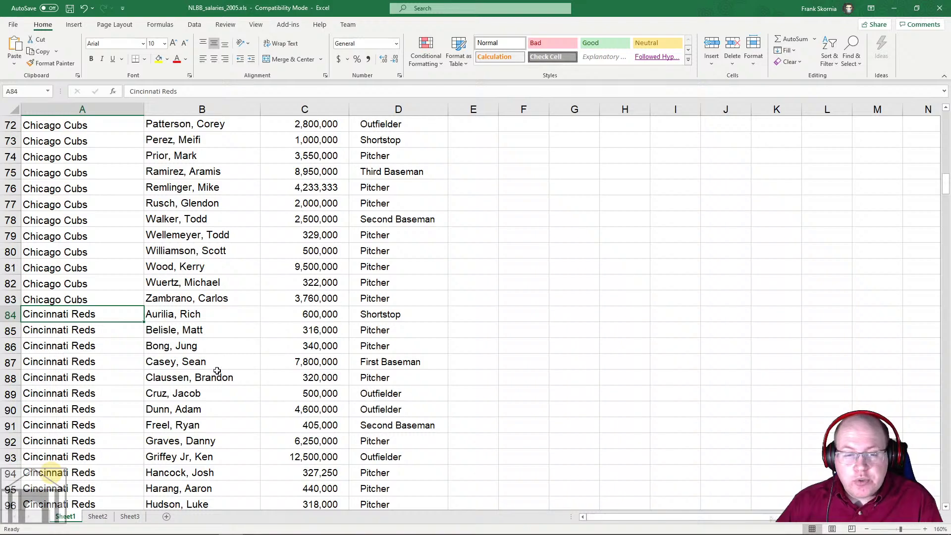
scroll(218, 369, down, 3)
scroll(157, 318, down, 5)
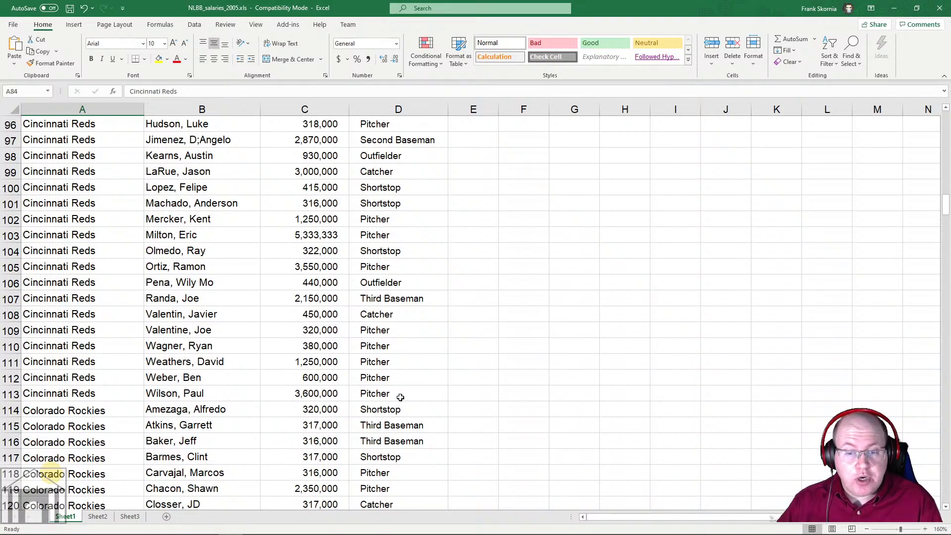
shift+click(400, 397)
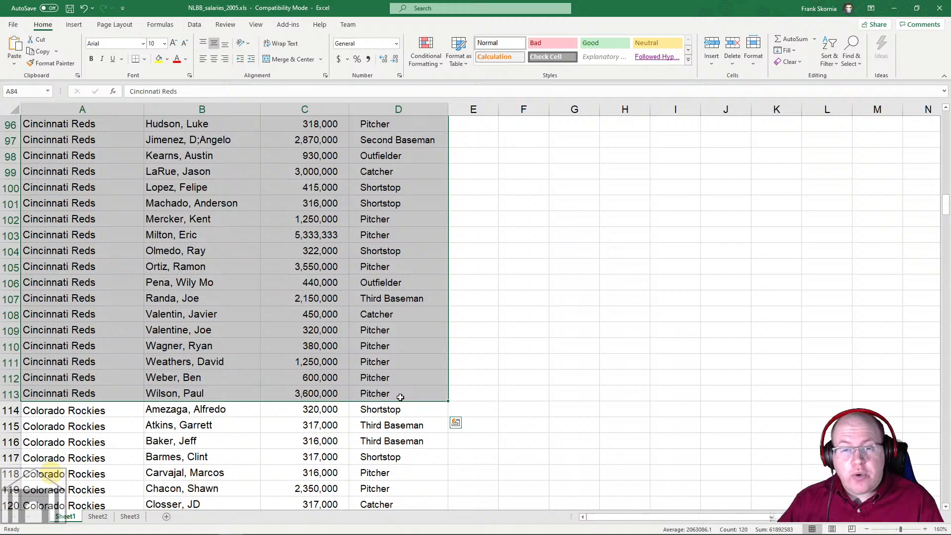
scroll(401, 404, up, 2)
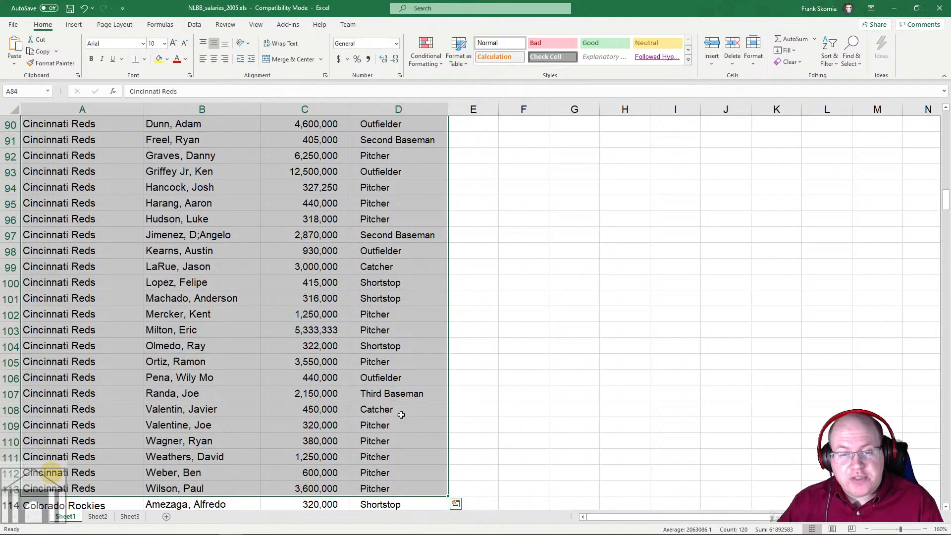
scroll(329, 415, up, 3)
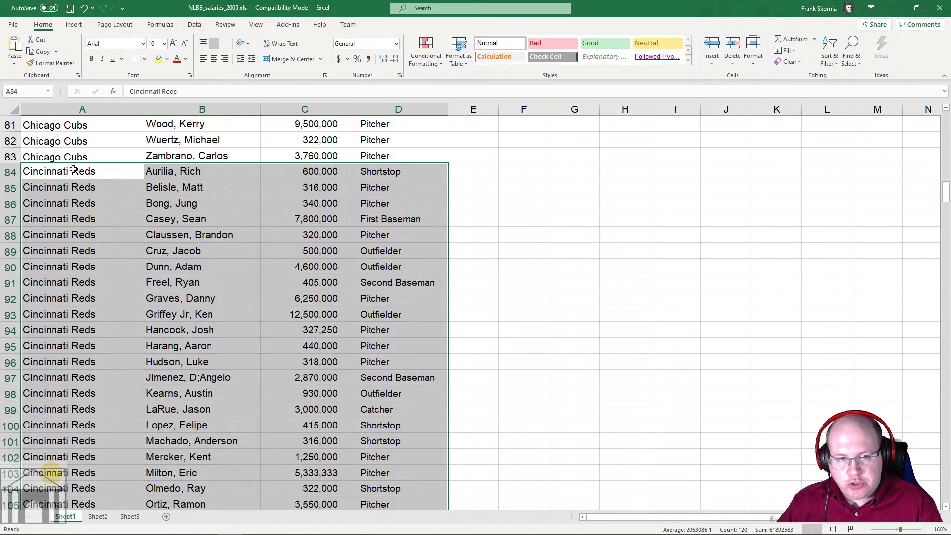
scroll(185, 215, down, 4)
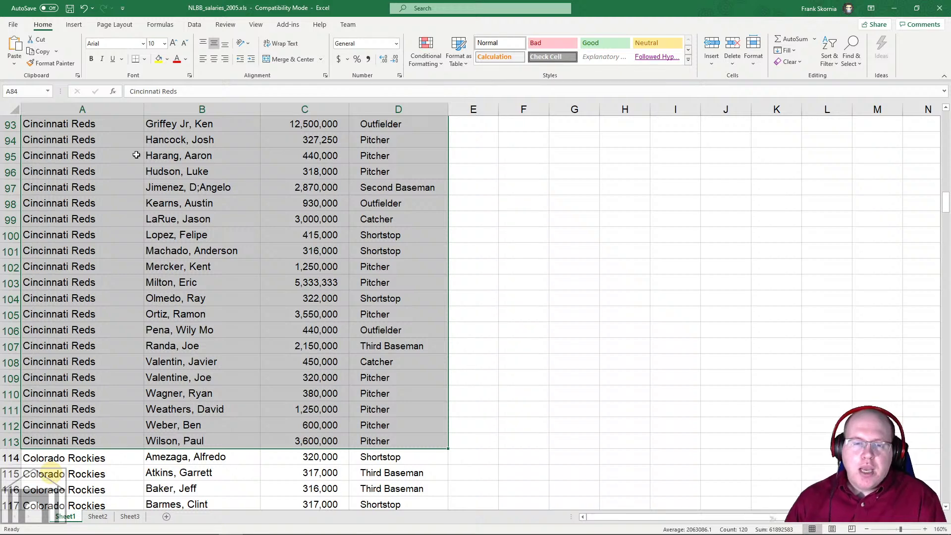
Step: Select the single-row range A98:D98, and after it the single-column range B95:B109
click(170, 214)
click(62, 206)
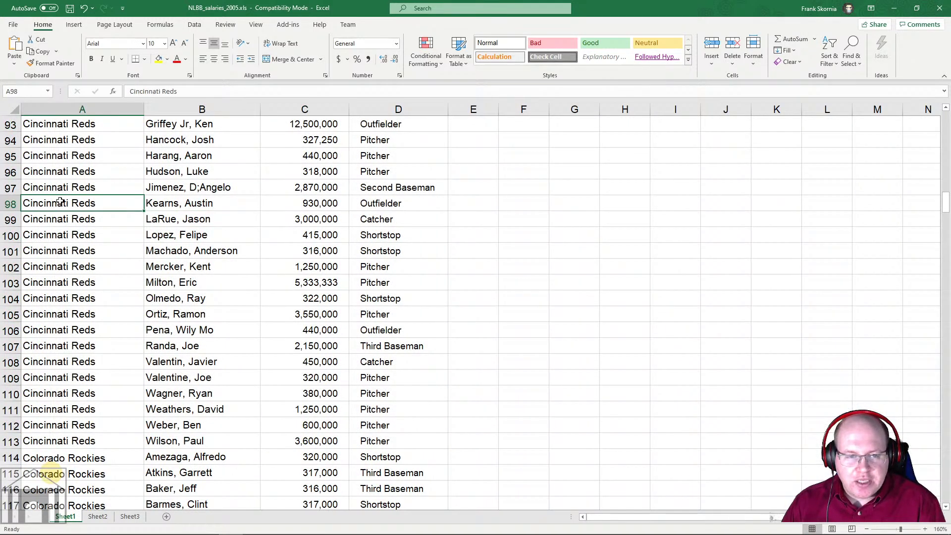
shift+click(418, 204)
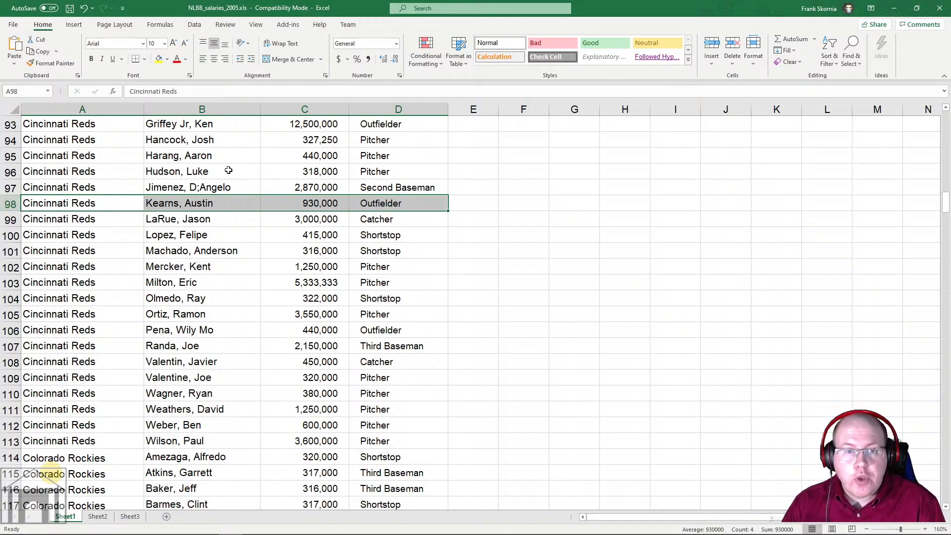
click(208, 156)
shift+click(188, 376)
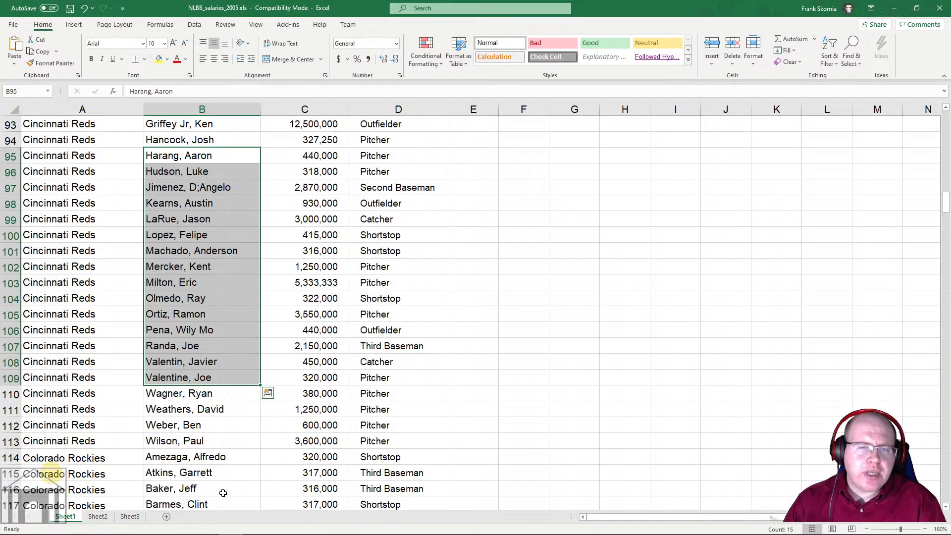
Step: Select the Cincinnati Reds block in reverse, from D113 as the starting cell back to A84
click(40, 188)
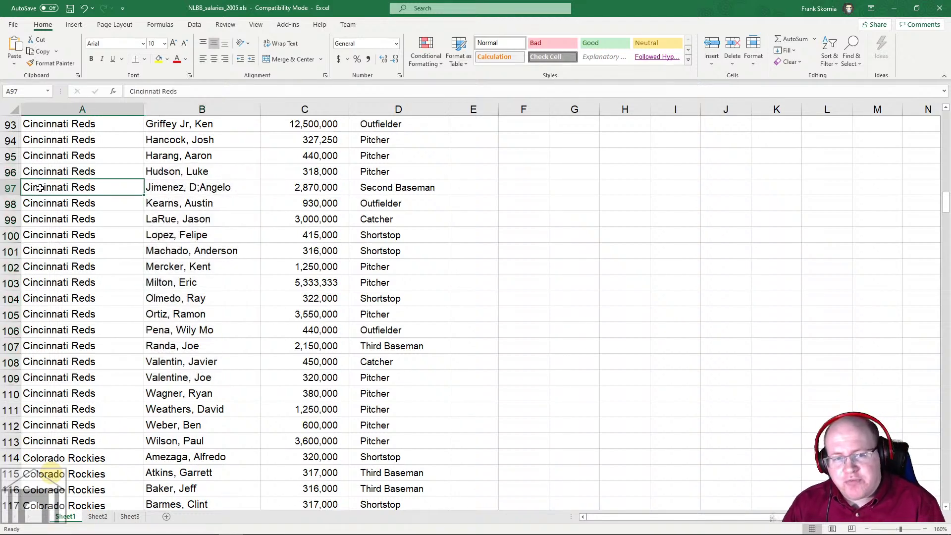
click(385, 443)
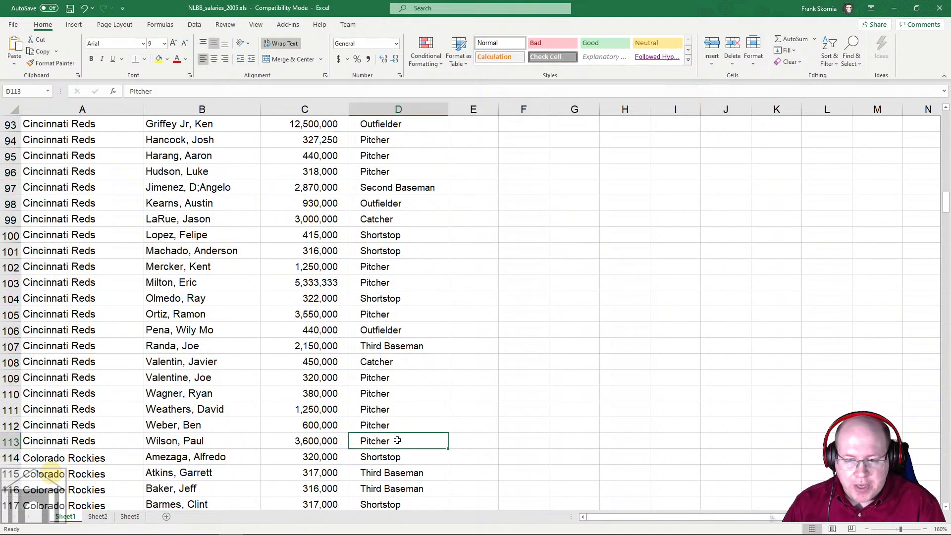
scroll(208, 363, up, 5)
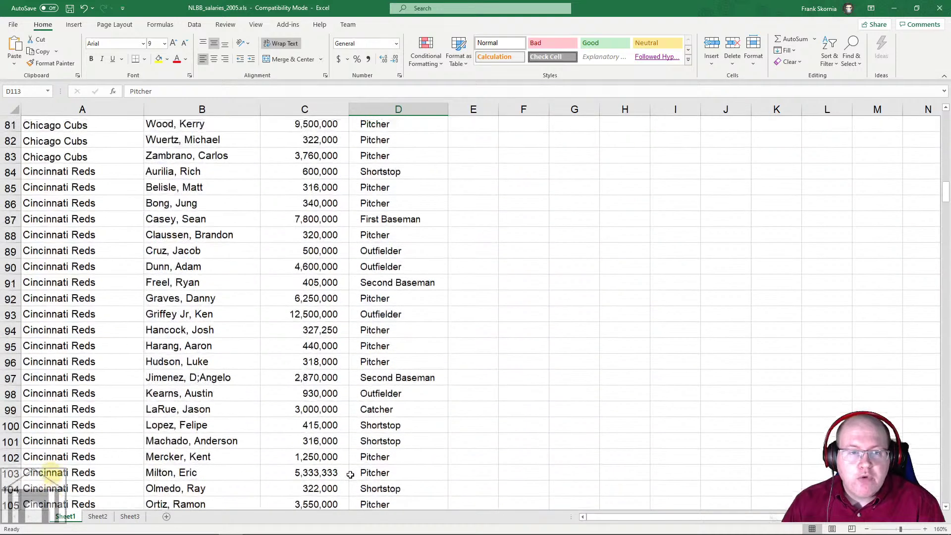
shift+click(82, 218)
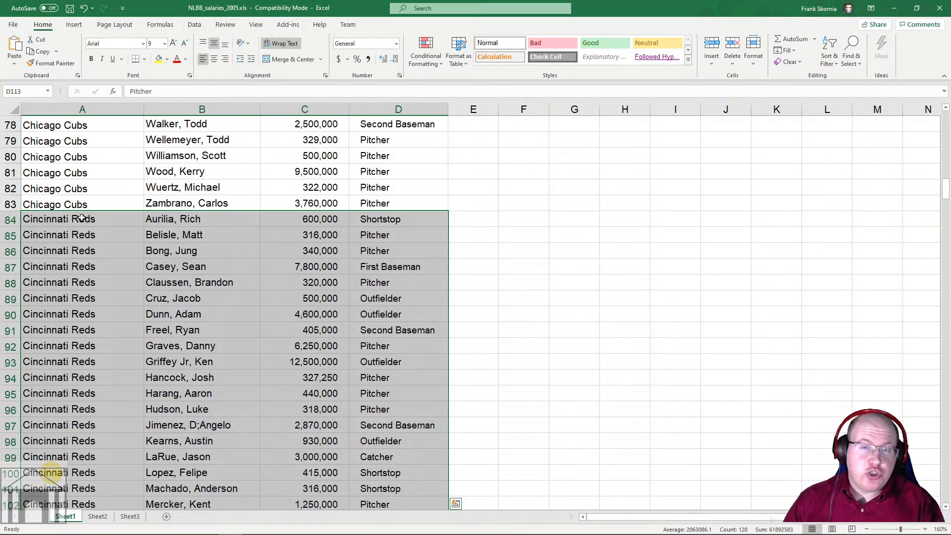
Step: Build a non-adjacent selection of A84, B90, D86, B86, A90, A97, C96, D91, C89 and B94
click(187, 297)
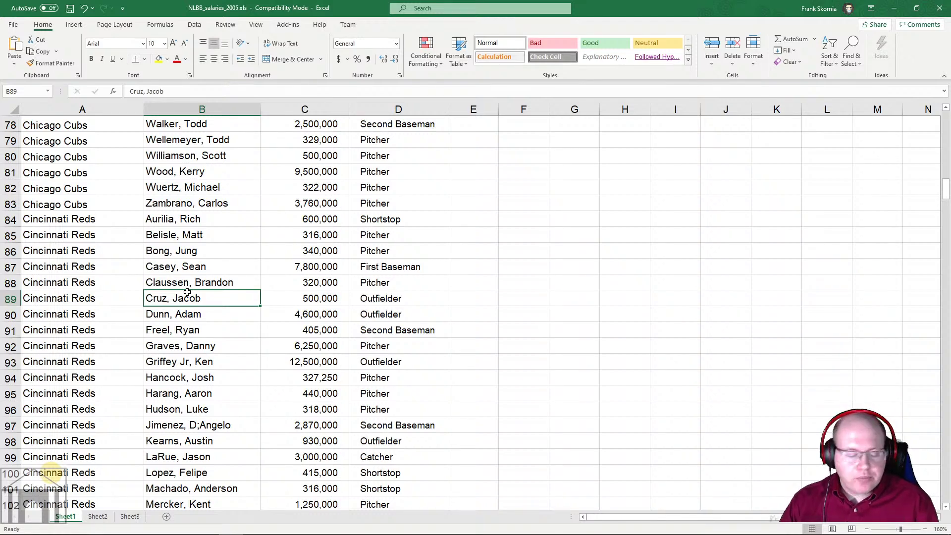
click(41, 204)
click(52, 218)
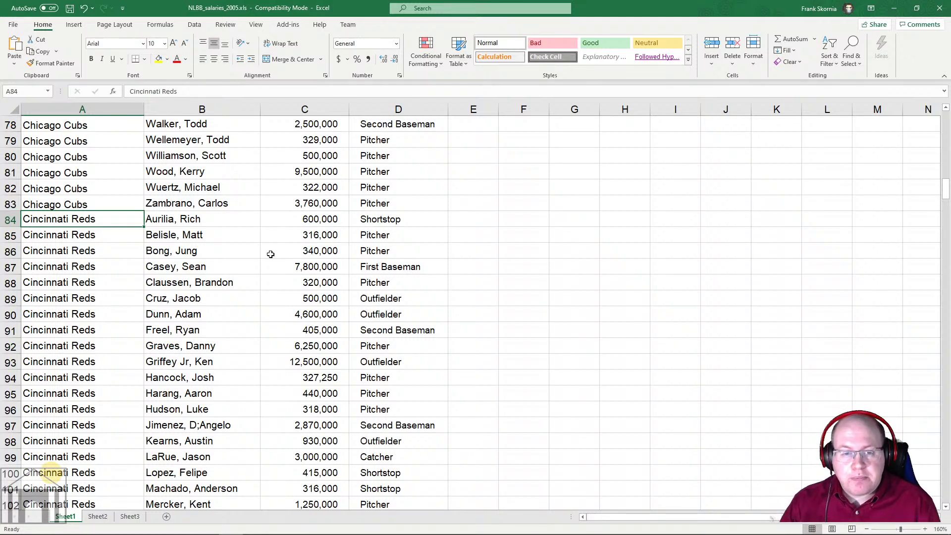
ctrl+click(200, 317)
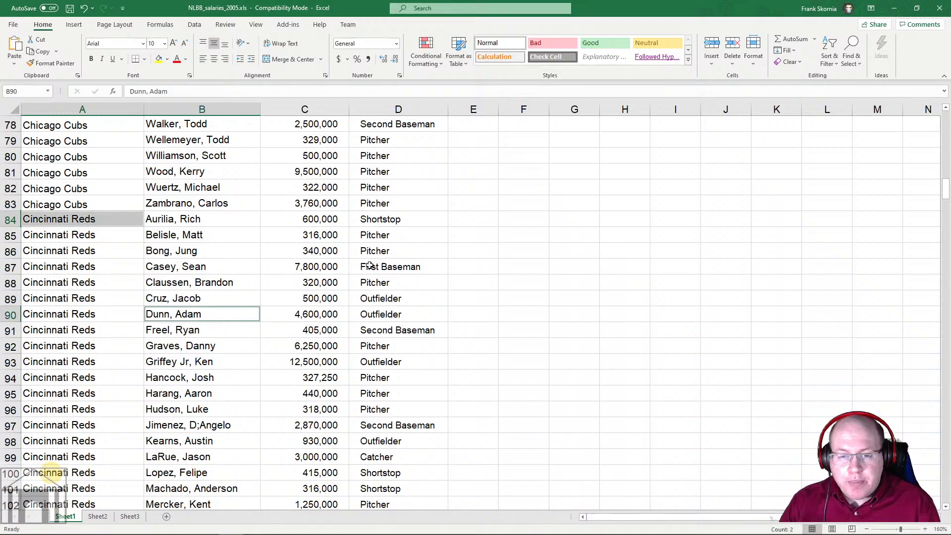
ctrl+click(372, 257)
ctrl+click(236, 249)
ctrl+click(70, 314)
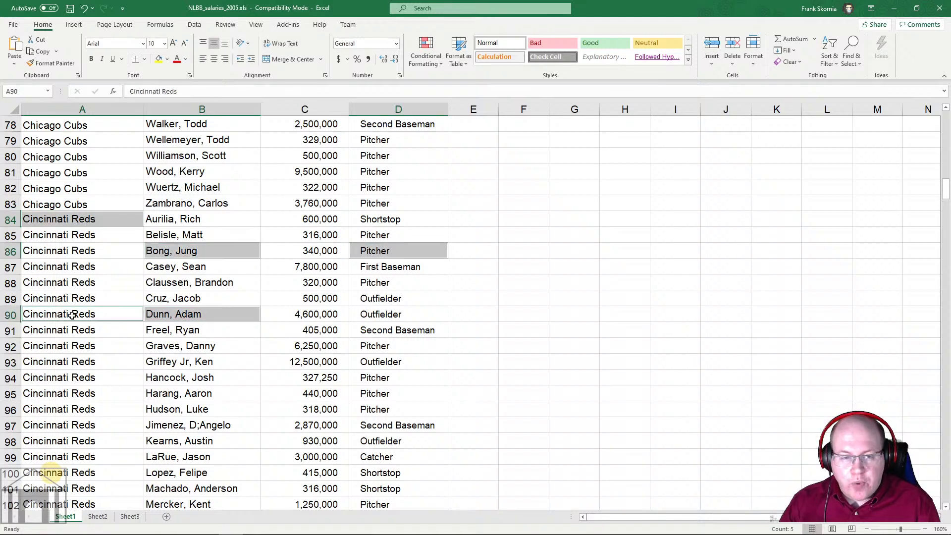
ctrl+click(116, 423)
ctrl+click(316, 413)
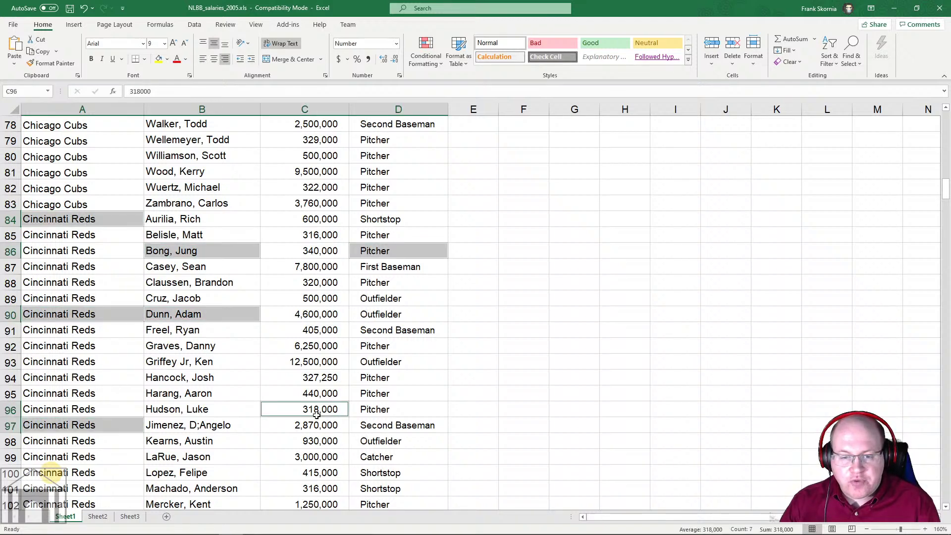
ctrl+click(410, 324)
ctrl+click(325, 302)
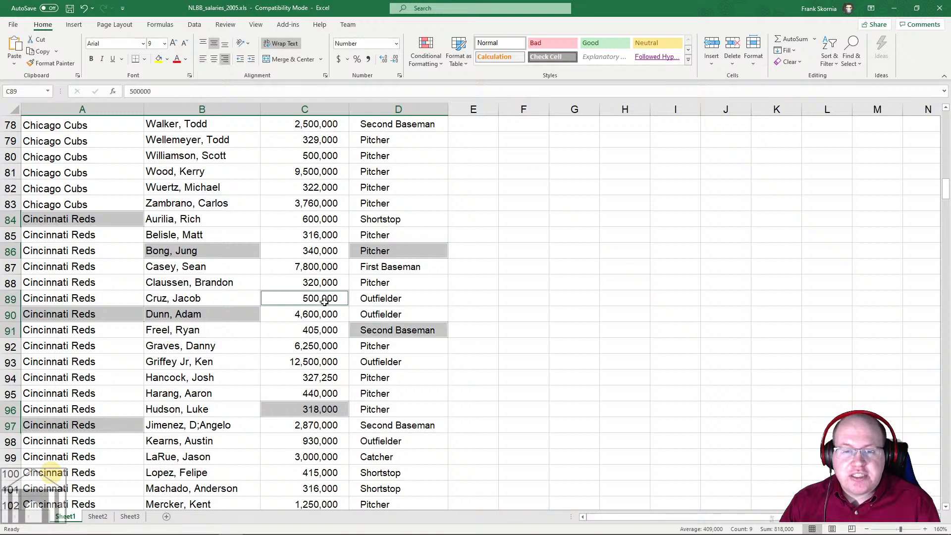
ctrl+click(192, 376)
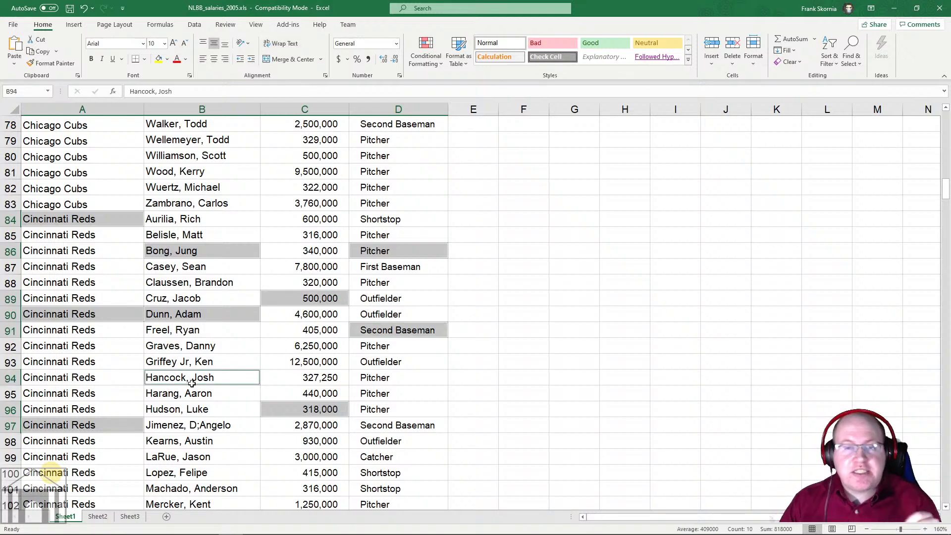
Step: Select only the salary cells of one million or more in C78:C102: C78, C81, C83, C87, C90, C92, C93, C97, C99 and C102
click(341, 317)
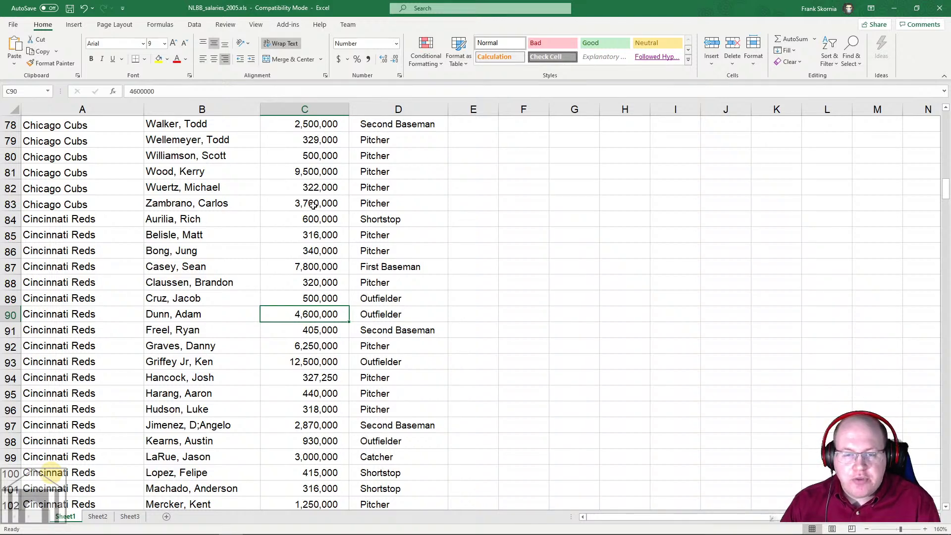
click(327, 121)
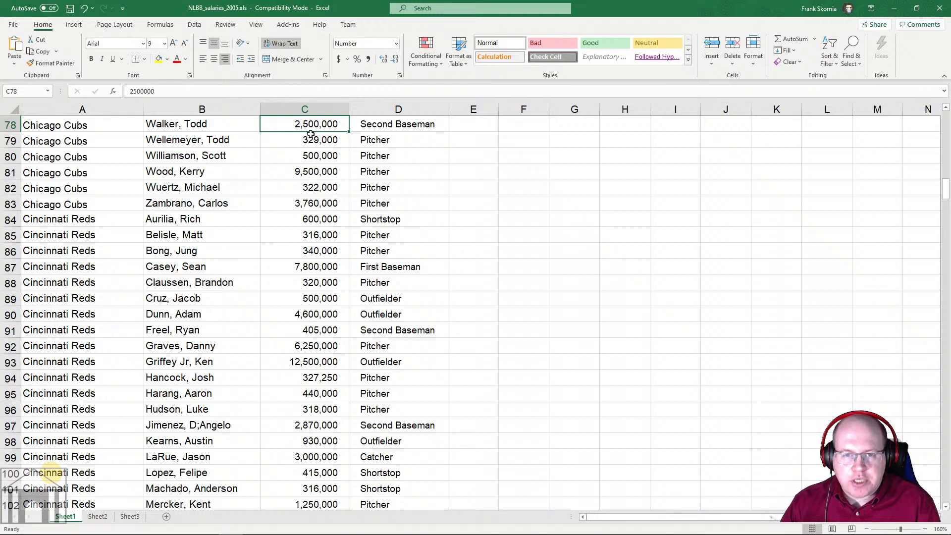
ctrl+click(314, 173)
ctrl+click(304, 202)
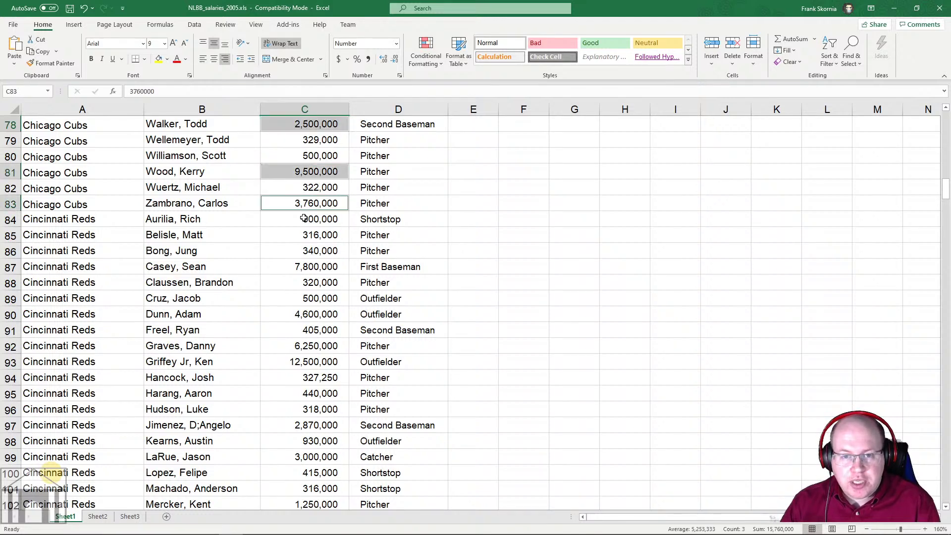
ctrl+click(300, 263)
ctrl+click(296, 315)
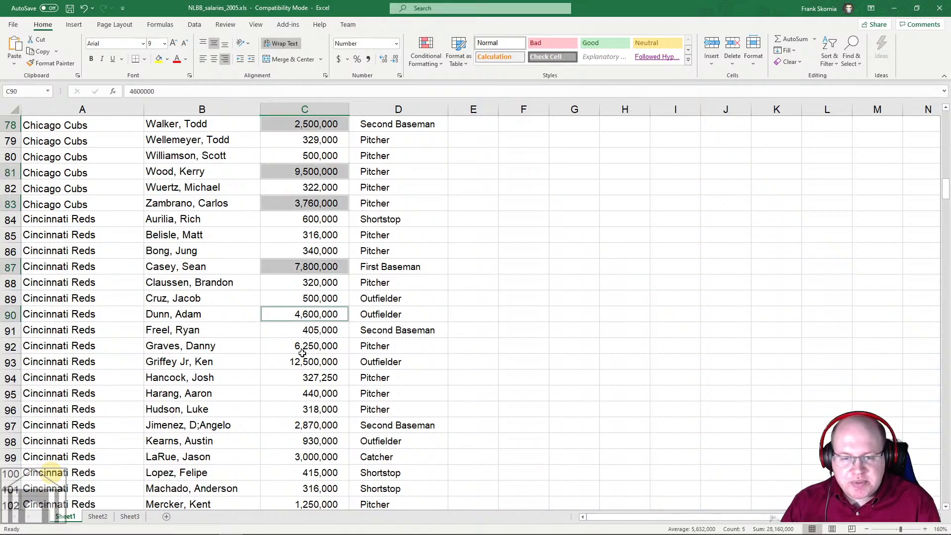
ctrl+click(303, 347)
ctrl+click(303, 363)
ctrl+click(327, 426)
ctrl+click(312, 455)
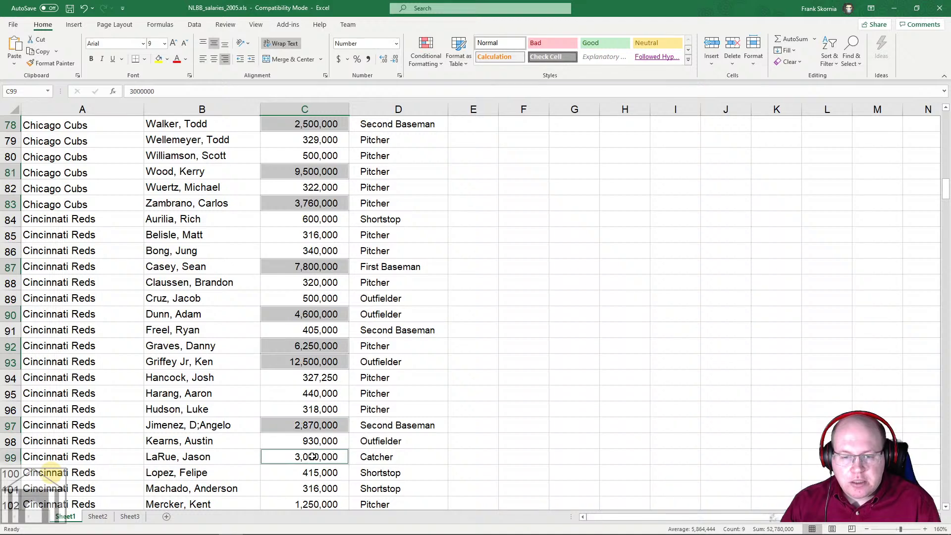
ctrl+click(329, 502)
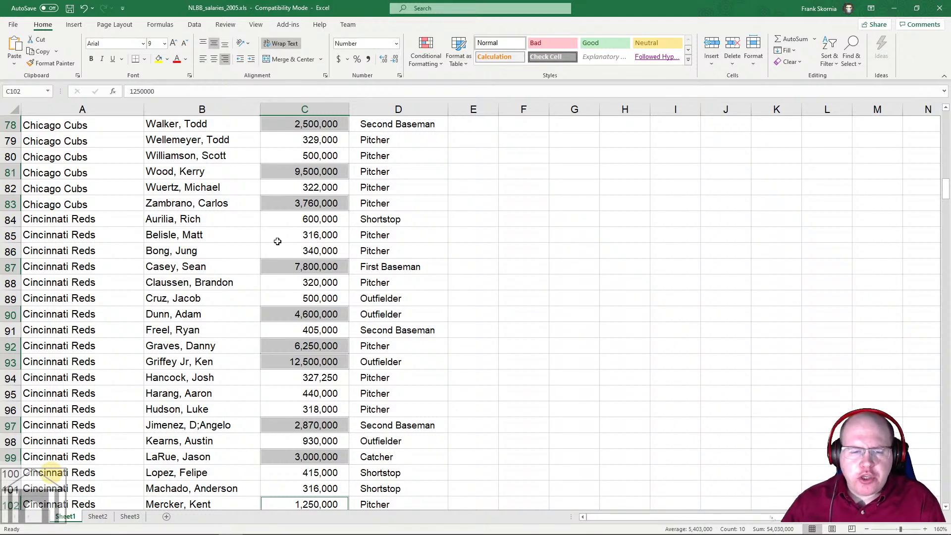
Step: Make A84 the only selected cell and extend the selection cell by cell down to A88
click(99, 283)
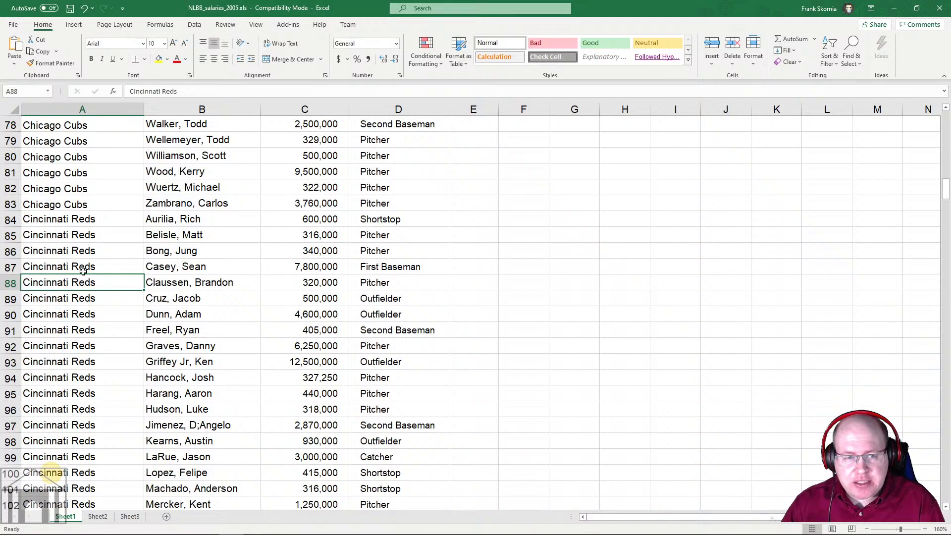
click(38, 223)
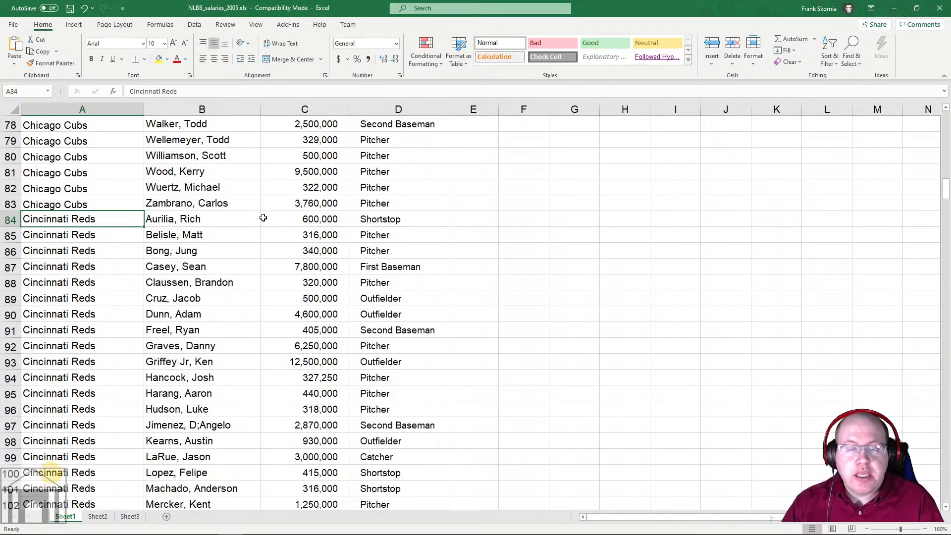
key(shift+Down)
key(shift+Down)
key(shift+Down)
key(shift+Down)
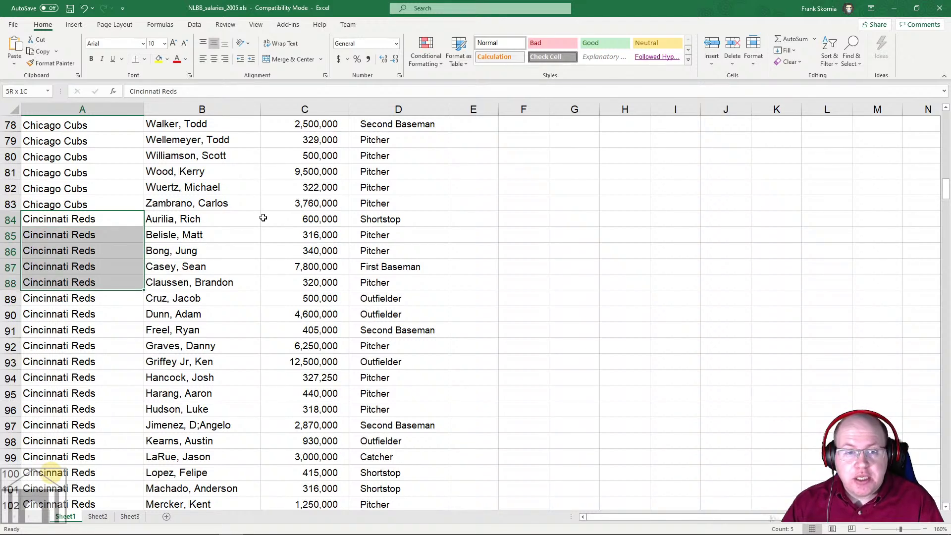
Step: Resize the selection cell by cell to A84:C87, keeping A84 as the starting cell
key(shift+Right)
key(shift+Right)
key(shift+Down)
key(shift+Left)
key(shift+Up)
key(shift+Up)
key(shift+Right)
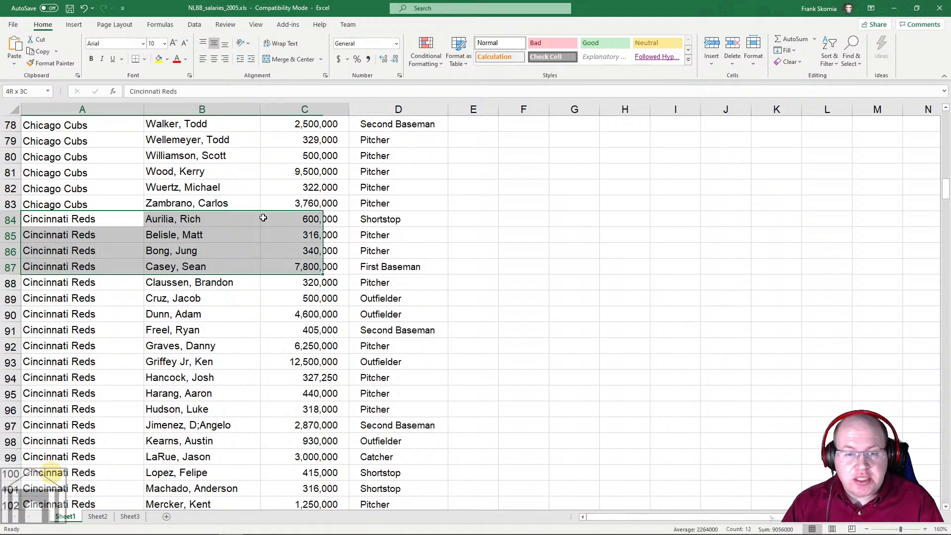
Step: Shrink the selection anchored at A84 to A84:A87, and resize it further to A84:B85
key(shift+Right)
key(shift+Left)
key(shift+Left)
key(shift+Left)
key(shift+Right)
key(shift+Left)
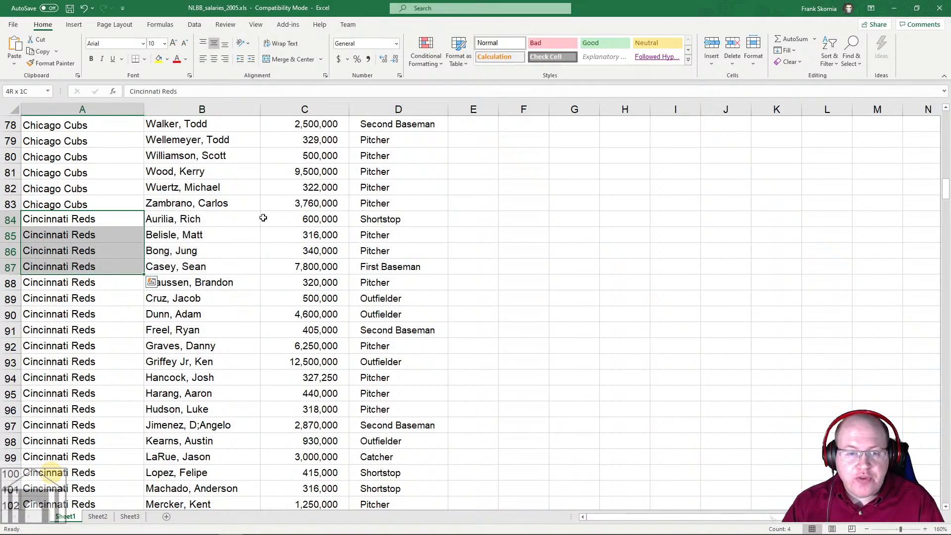
key(shift+Up)
key(shift+Up)
key(shift+Up)
key(shift+Right)
key(shift+Down)
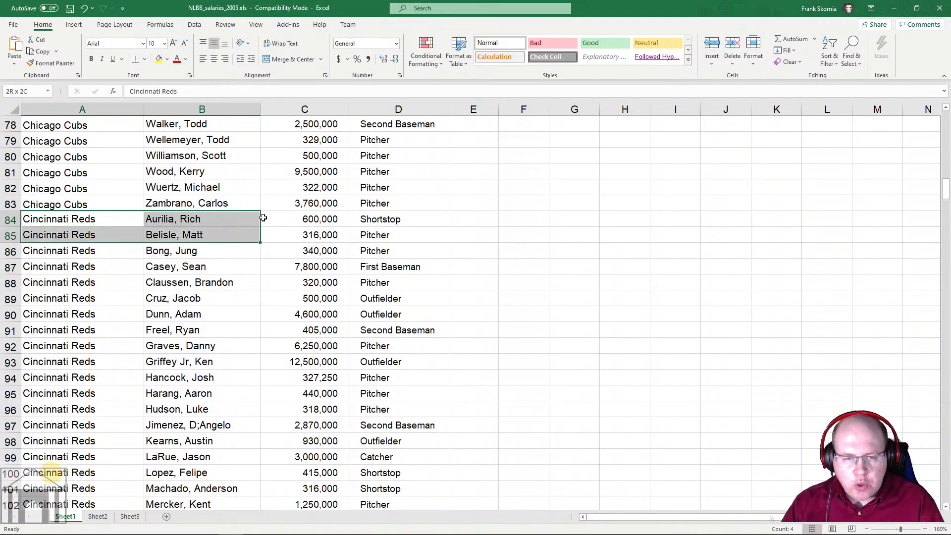
Step: Extend the selection anchored at A84 to A84:D87, varying its rows and columns and finishing on that same range
key(shift+Right)
key(shift+Up)
key(shift+Down)
key(shift+Down)
key(shift+Down)
key(shift+Right)
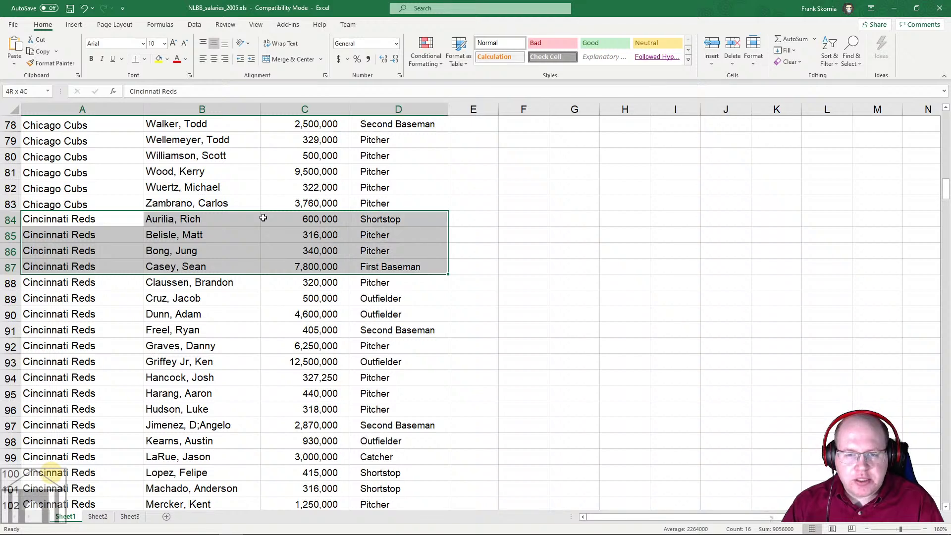
key(shift+Left)
key(shift+Up)
key(shift+Right)
key(shift+Down)
key(shift+Right)
key(shift+Left)
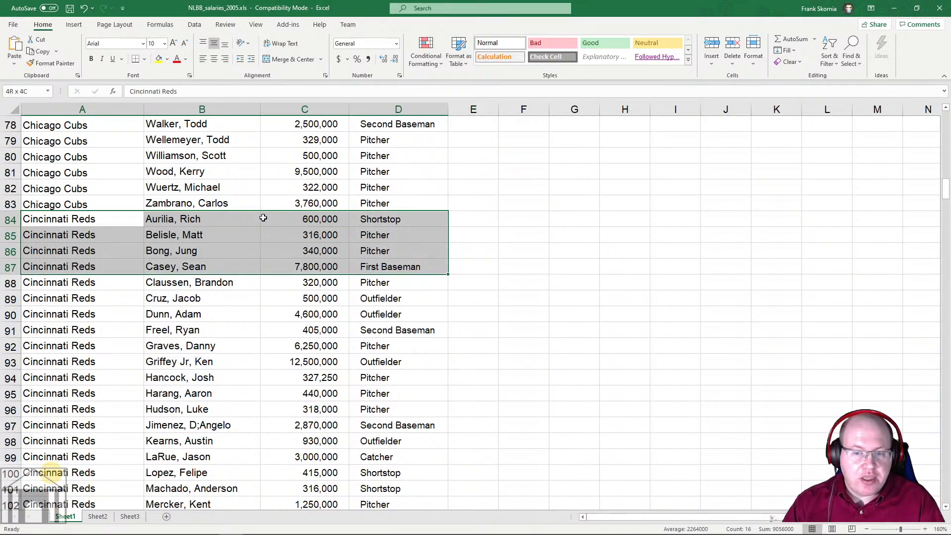
Step: Resize the selection anchored at A84 across varying rows and columns, including A84:C89, and finish on A84:B87
key(shift+Left)
key(shift+Down)
key(shift+Down)
key(shift+Down)
key(shift+Down)
key(shift+Right)
key(shift+Right)
key(shift+Up)
key(shift+Up)
key(shift+Left)
key(shift+Left)
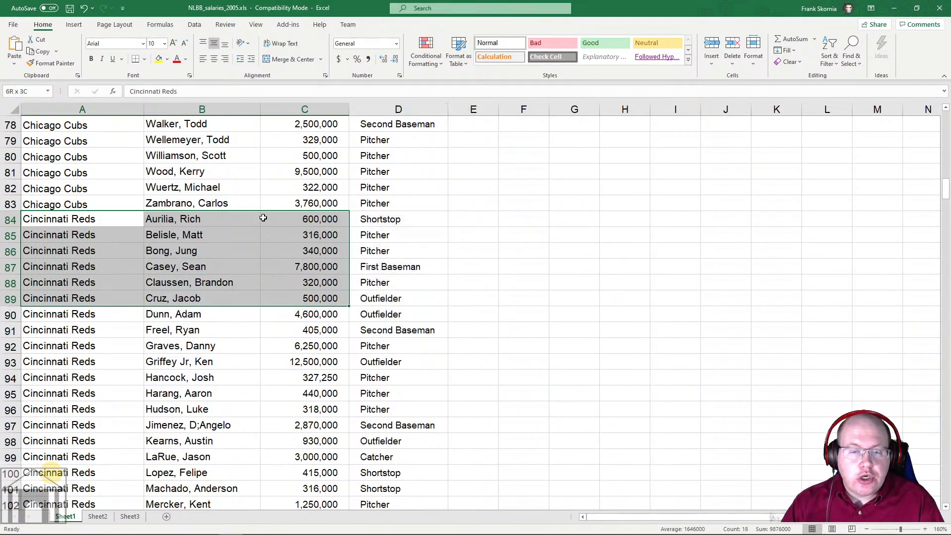
key(shift+Left)
key(shift+Up)
key(shift+Up)
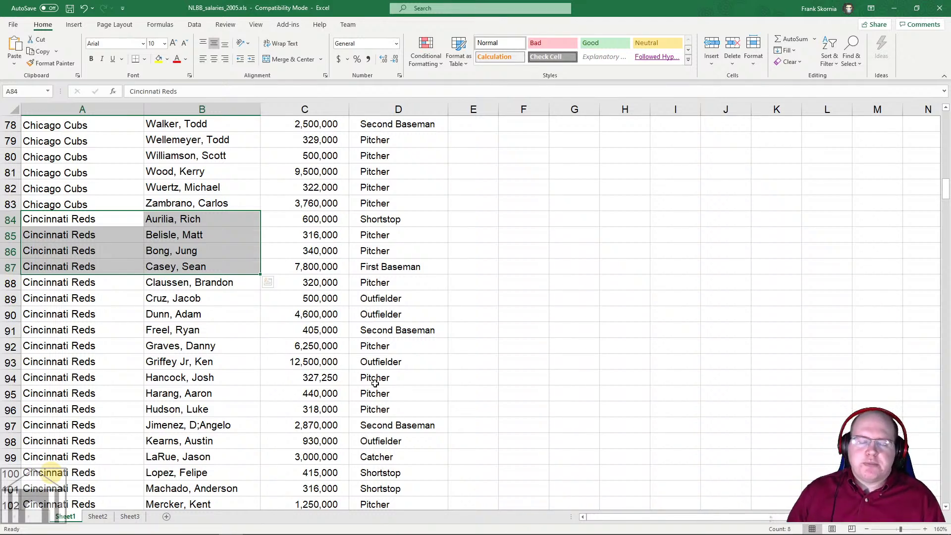
Step: Switch to the exercise handout in Adobe Acrobat Reader and look through its Keyboard Shortcut Reference pages
click(206, 512)
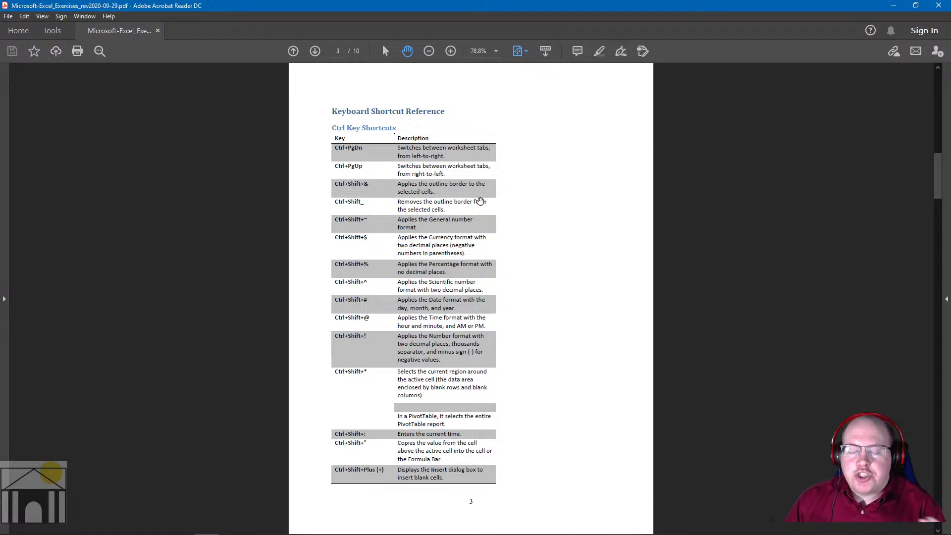
scroll(501, 227, down, 20)
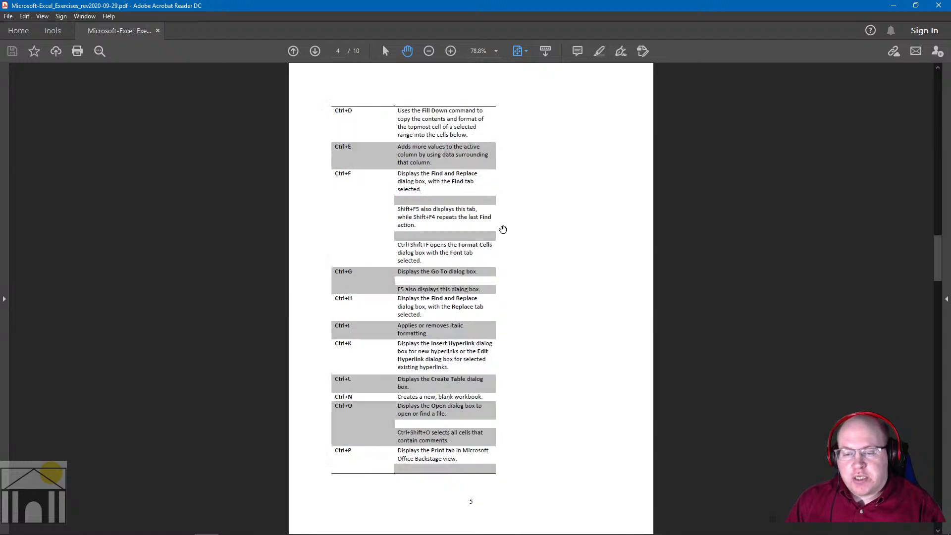
scroll(503, 230, down, 1)
scroll(503, 229, up, 1)
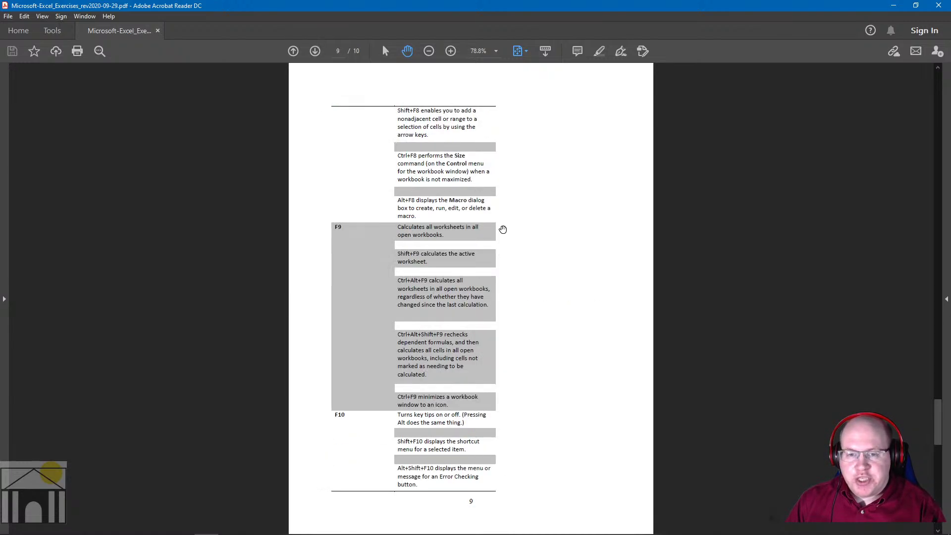
scroll(503, 229, down, 1)
scroll(502, 230, up, 2)
scroll(503, 229, up, 3)
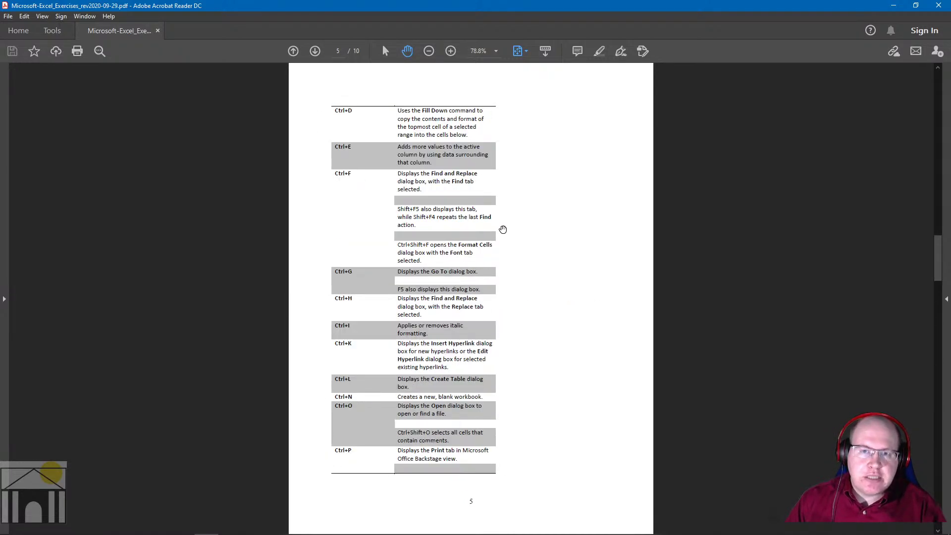
scroll(503, 229, up, 2)
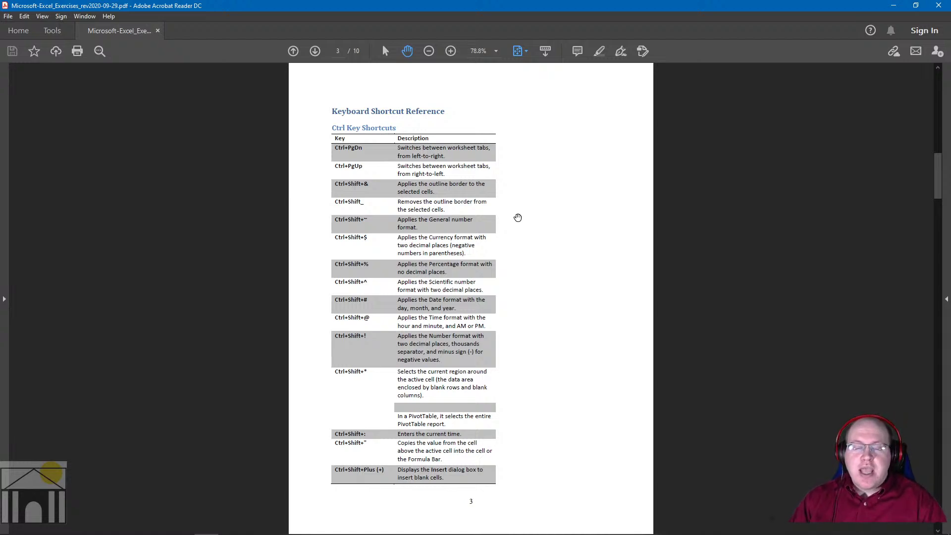
Step: Return to the Excel workbook and look over the Page Layout commands before going back to the Home commands
mouse_move(260, 531)
click(231, 510)
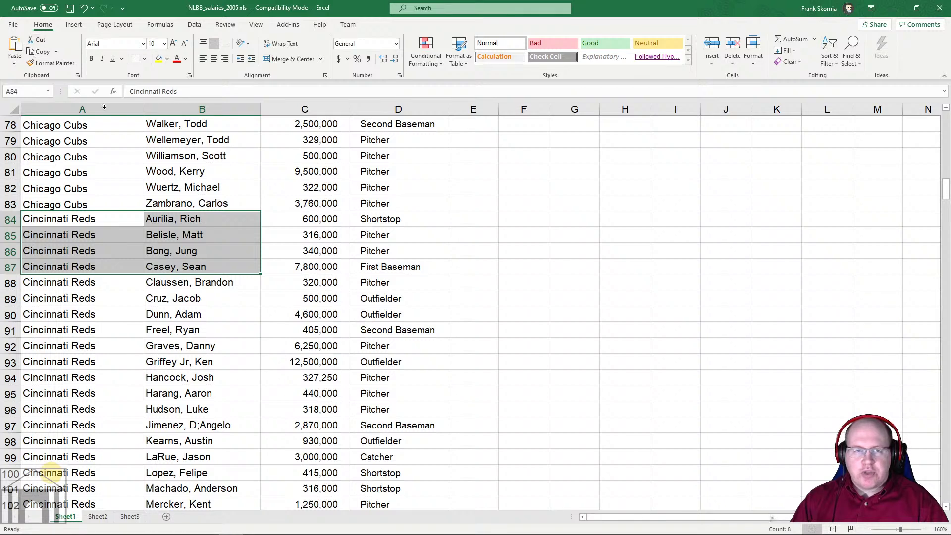
click(100, 27)
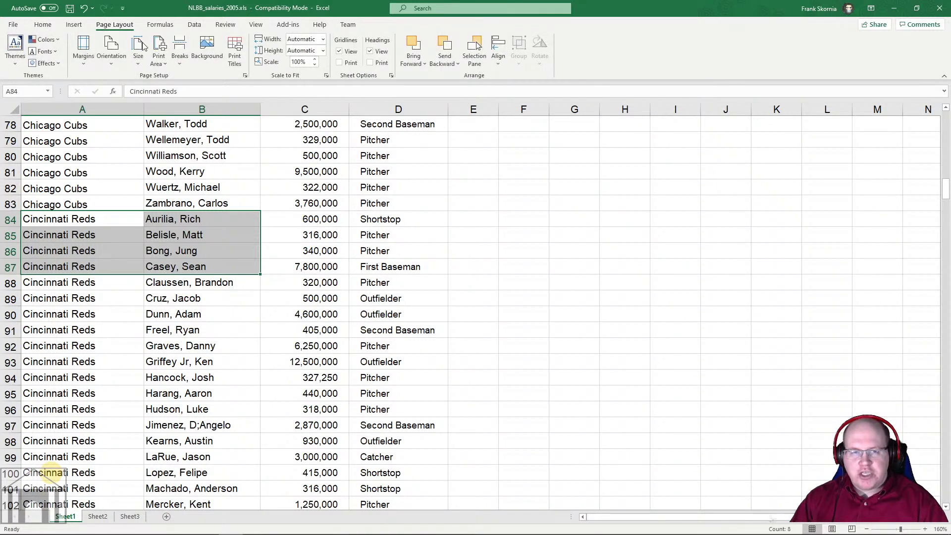
click(43, 25)
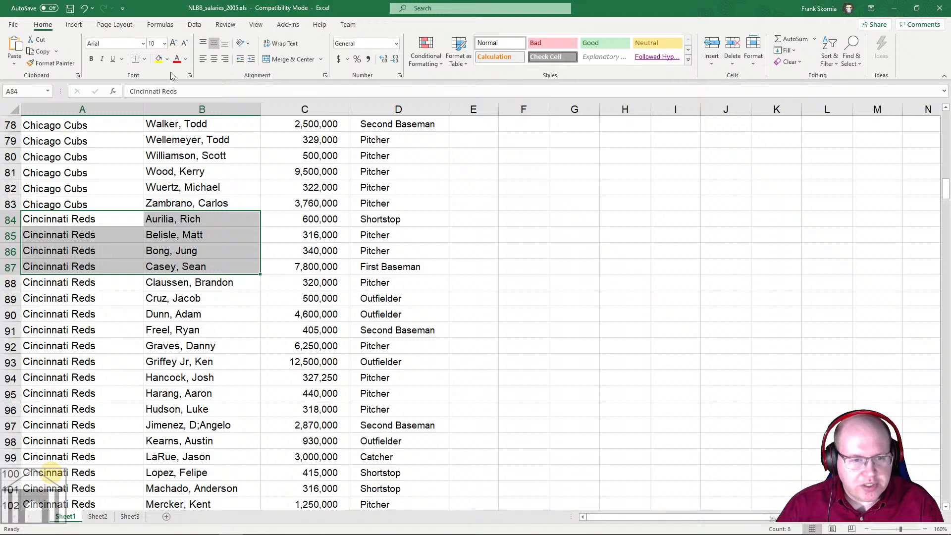
Step: Select all the Cincinnati Reds player rows, A84:D113, starting from A84, and try making them bold
click(94, 226)
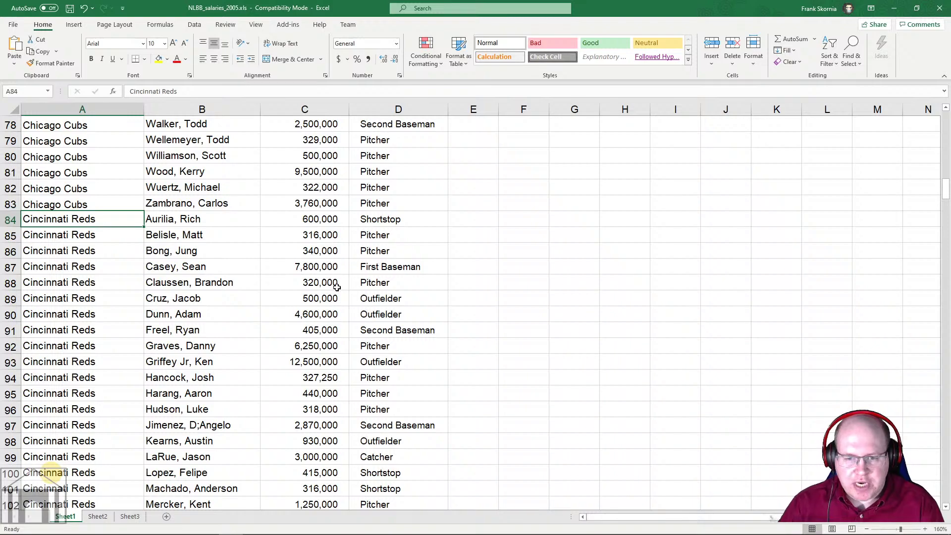
scroll(336, 286, down, 1)
scroll(336, 286, down, 6)
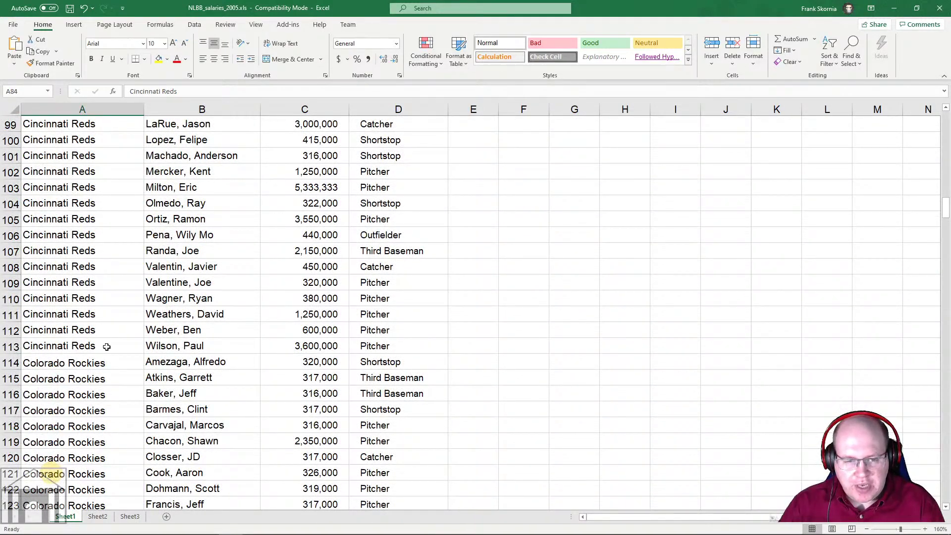
shift+click(400, 344)
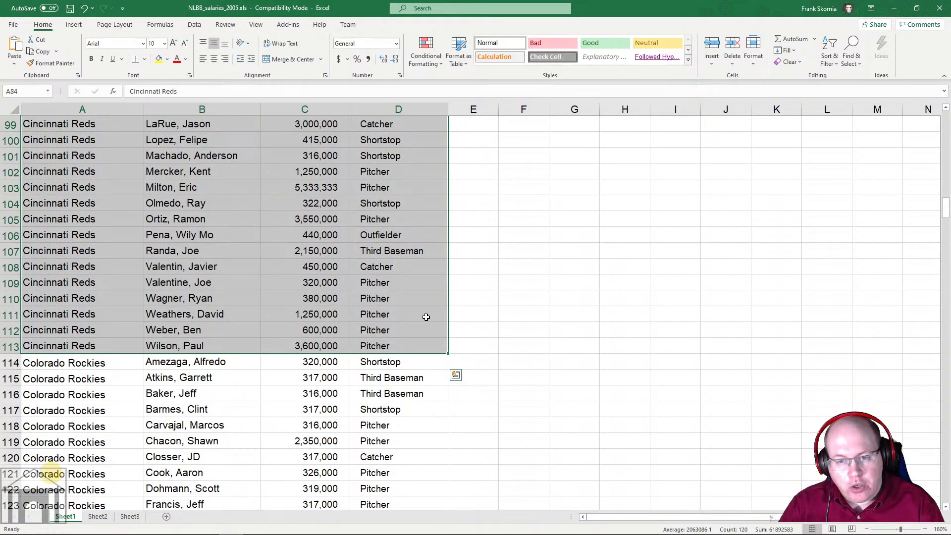
scroll(366, 223, up, 6)
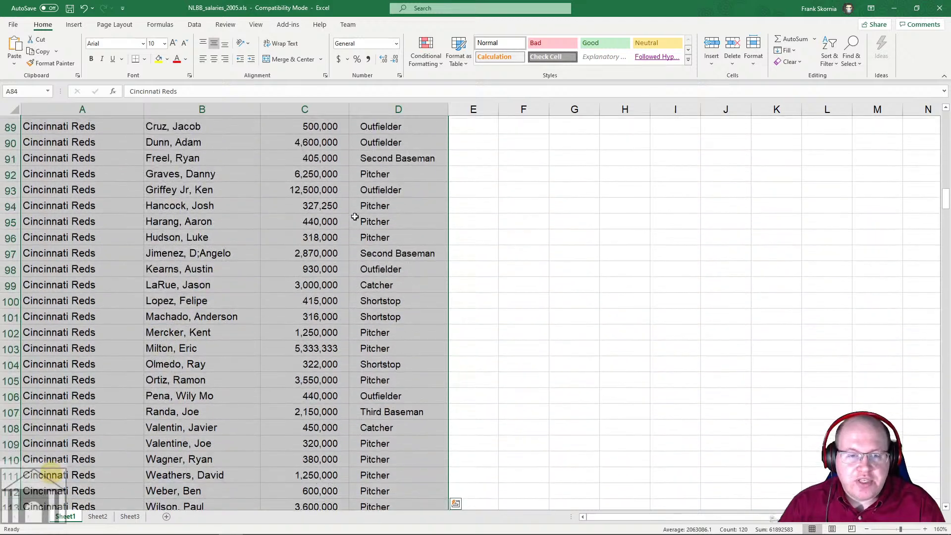
scroll(349, 214, down, 1)
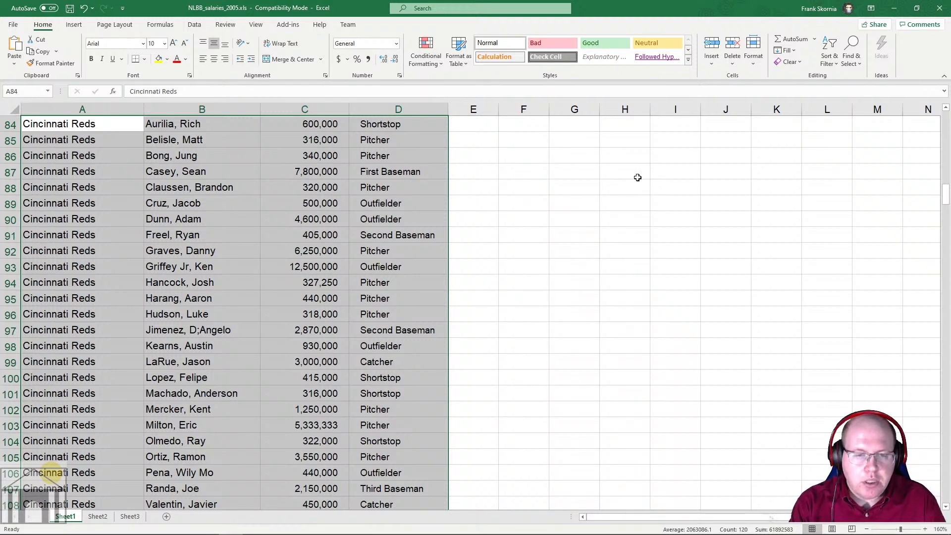
key(ctrl+b)
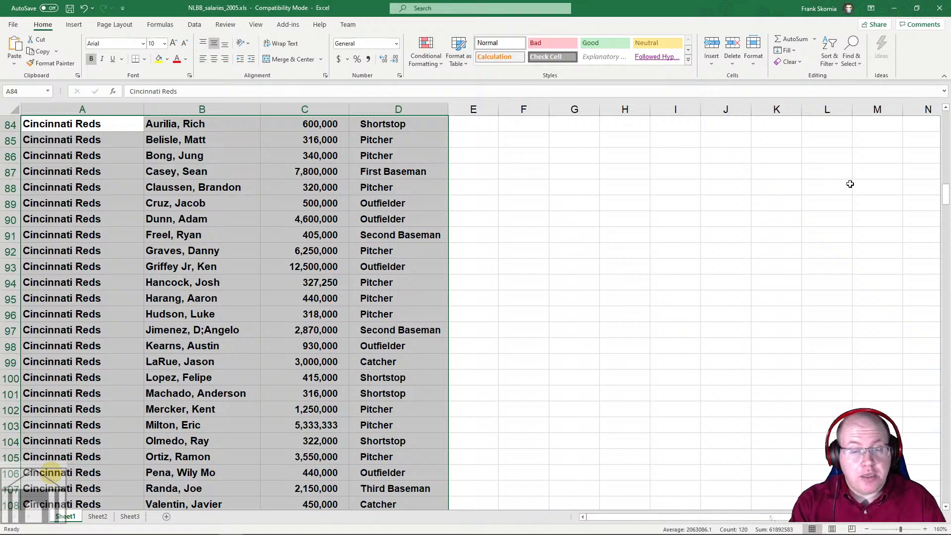
key(ctrl+q)
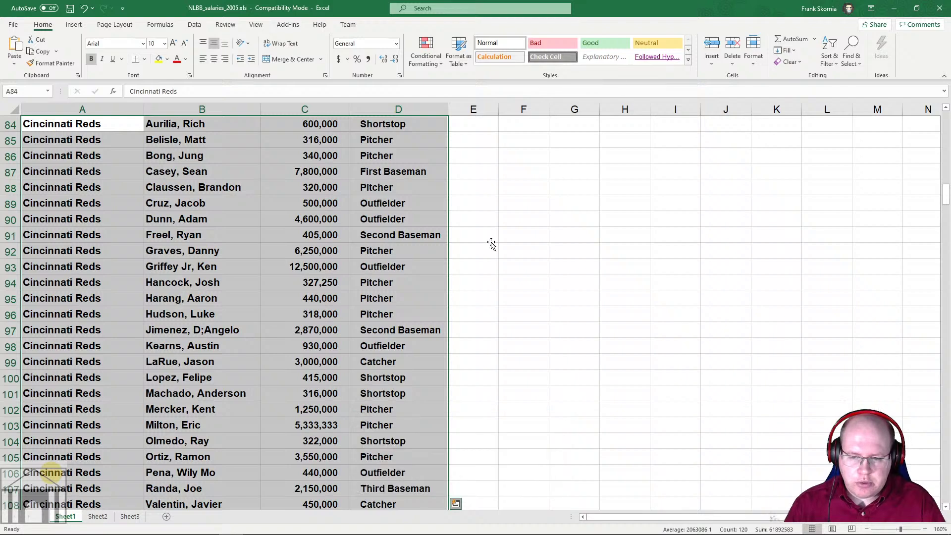
Step: Reselect the full Cincinnati Reds range A84:D113 from its first cell and apply bold to it
click(491, 242)
click(96, 124)
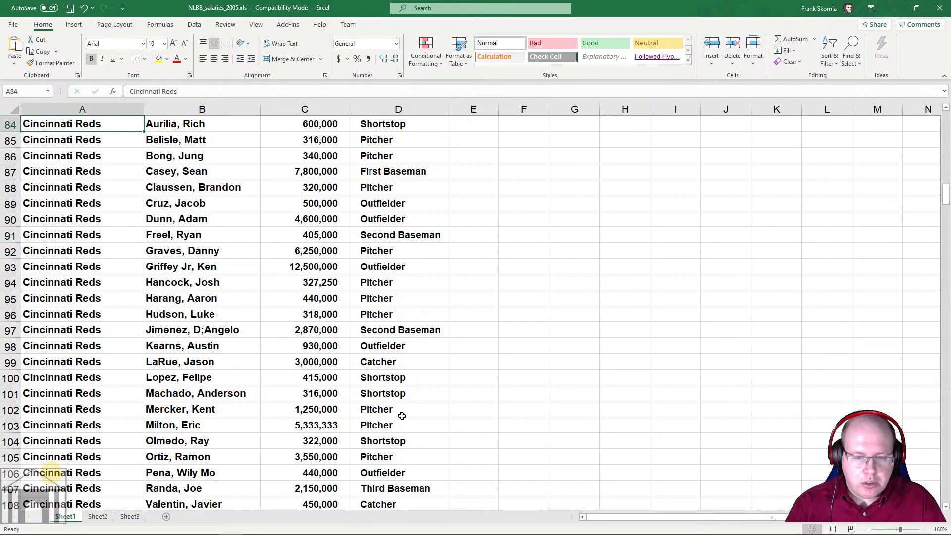
scroll(398, 420, down, 2)
scroll(398, 423, down, 2)
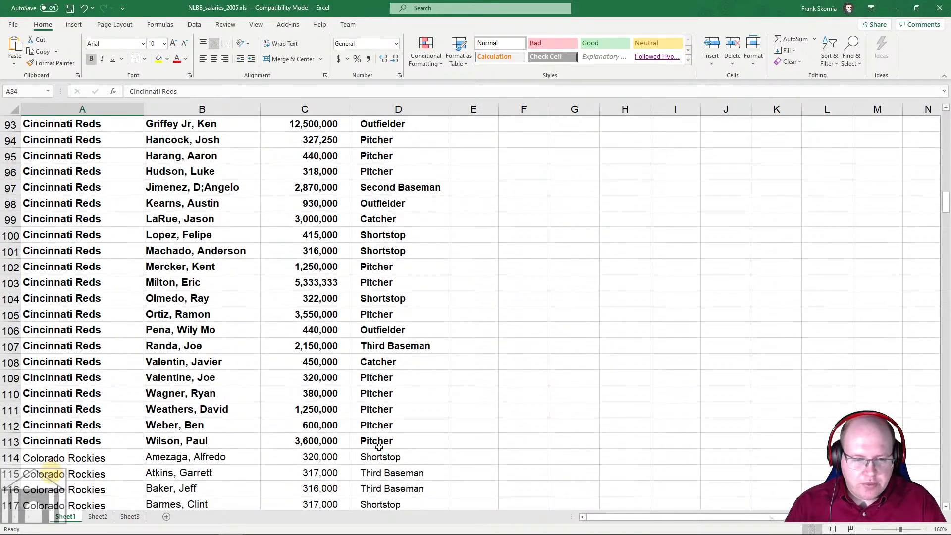
shift+click(401, 438)
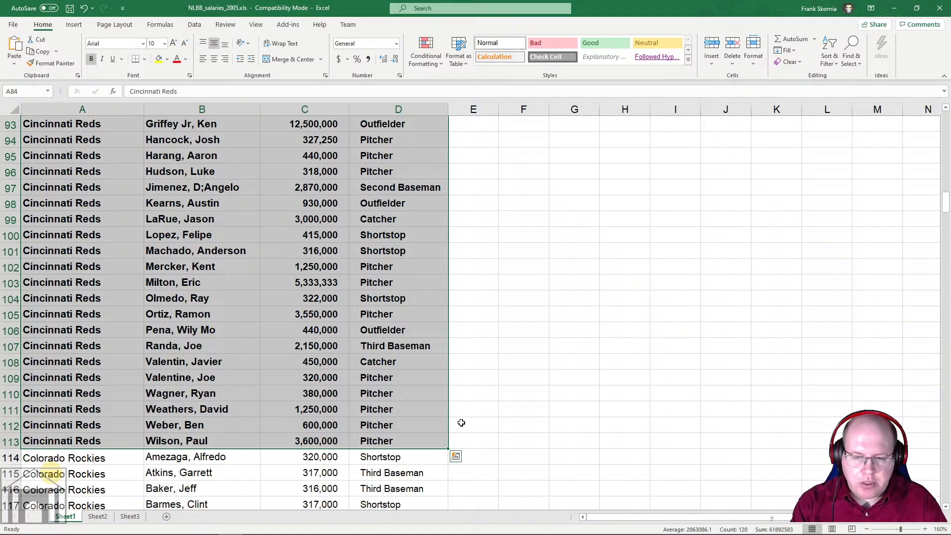
scroll(461, 422, up, 7)
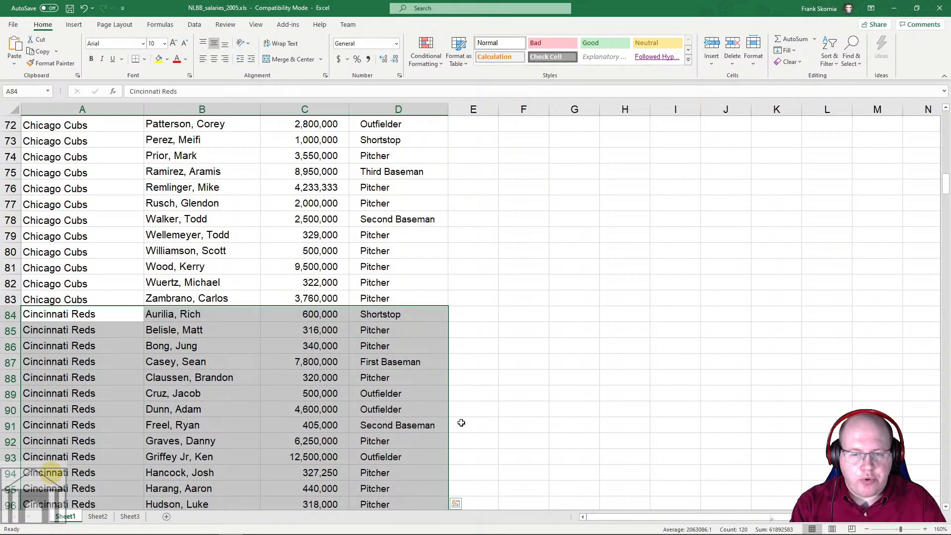
key(ctrl+b)
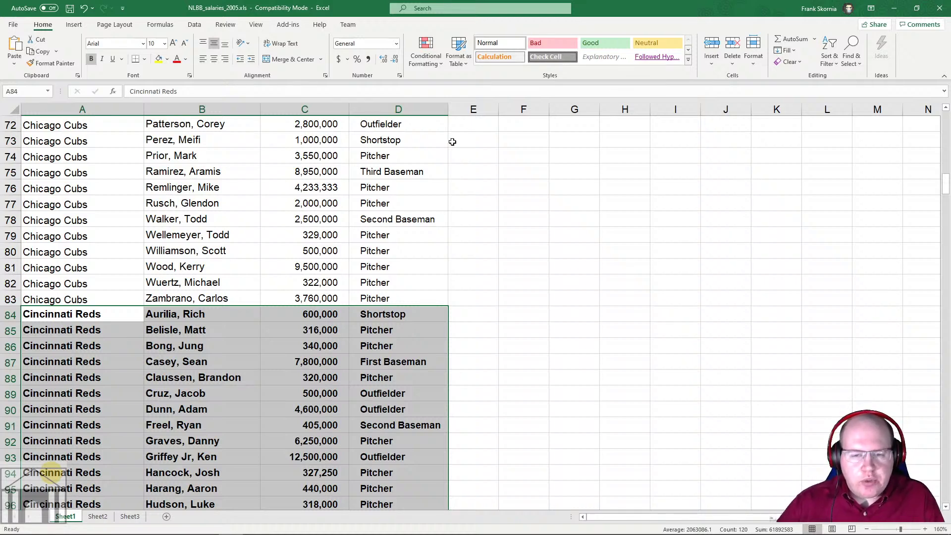
Step: Select all the New York Mets player rows, A252:D278, and italicize them
scroll(562, 217, down, 8)
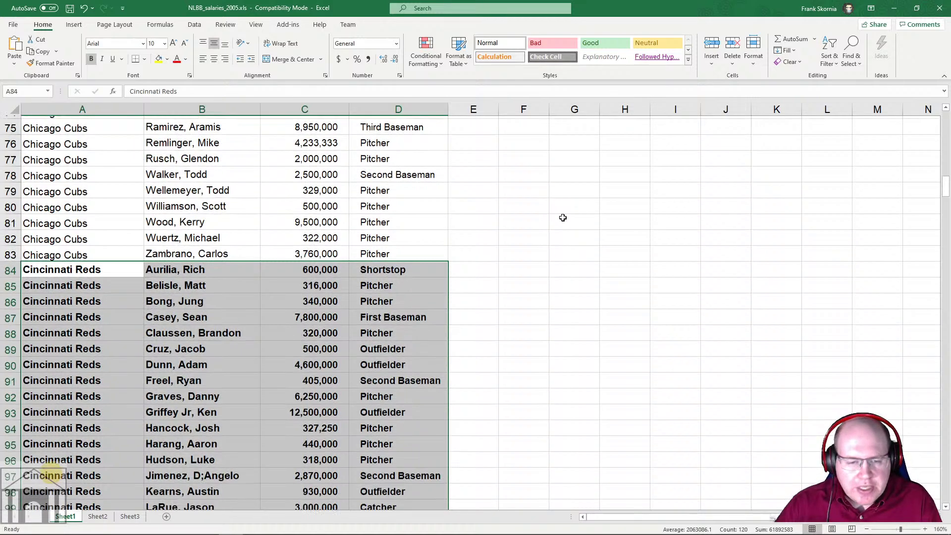
scroll(563, 218, down, 20)
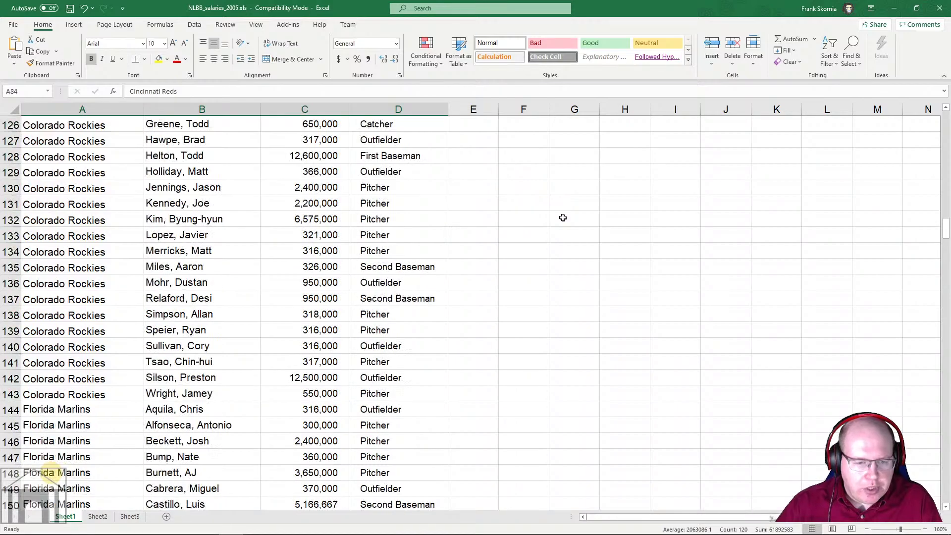
scroll(562, 217, down, 20)
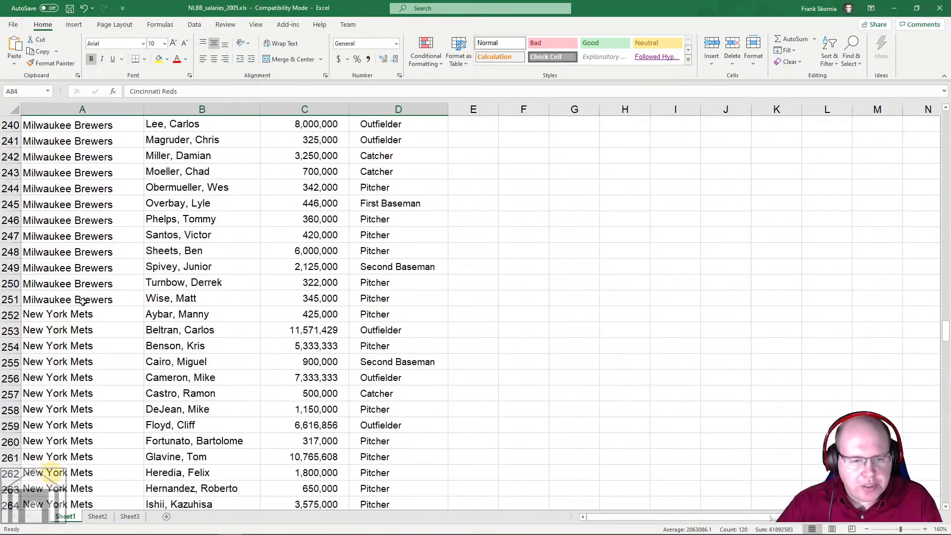
click(69, 311)
scroll(516, 310, down, 1)
scroll(516, 309, down, 6)
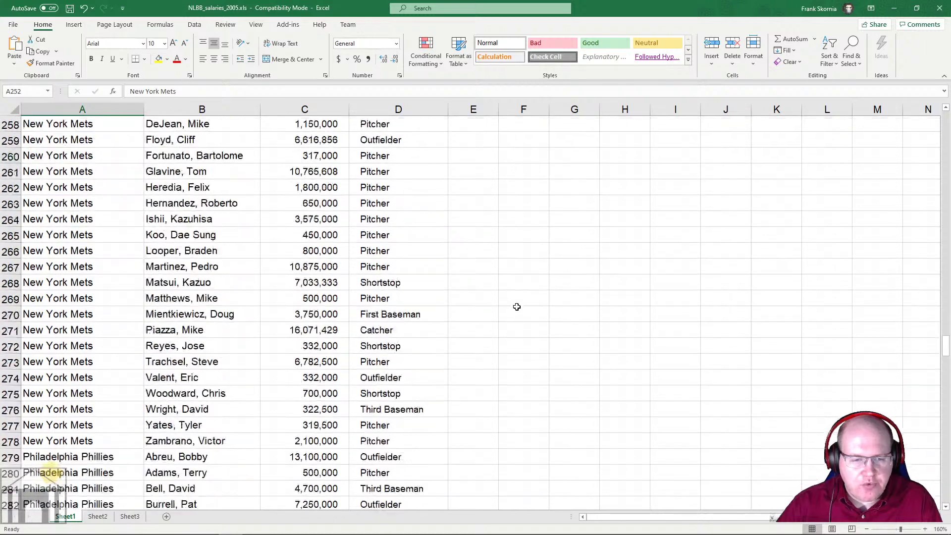
scroll(516, 307, up, 4)
scroll(76, 214, down, 4)
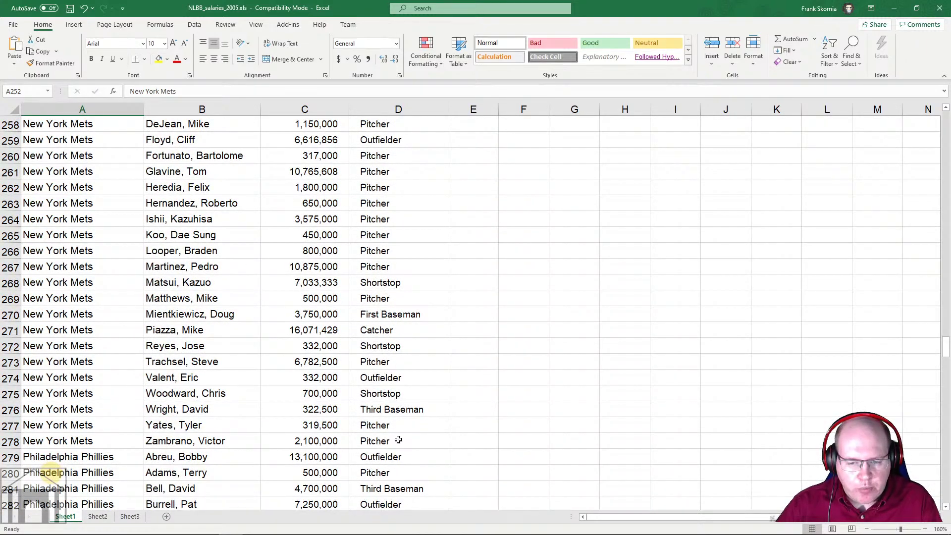
shift+click(398, 440)
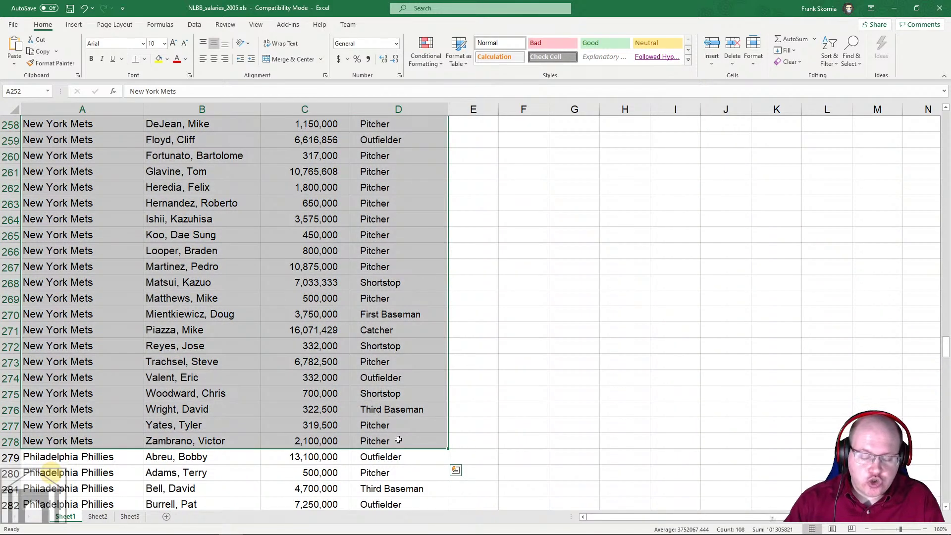
key(ctrl+i)
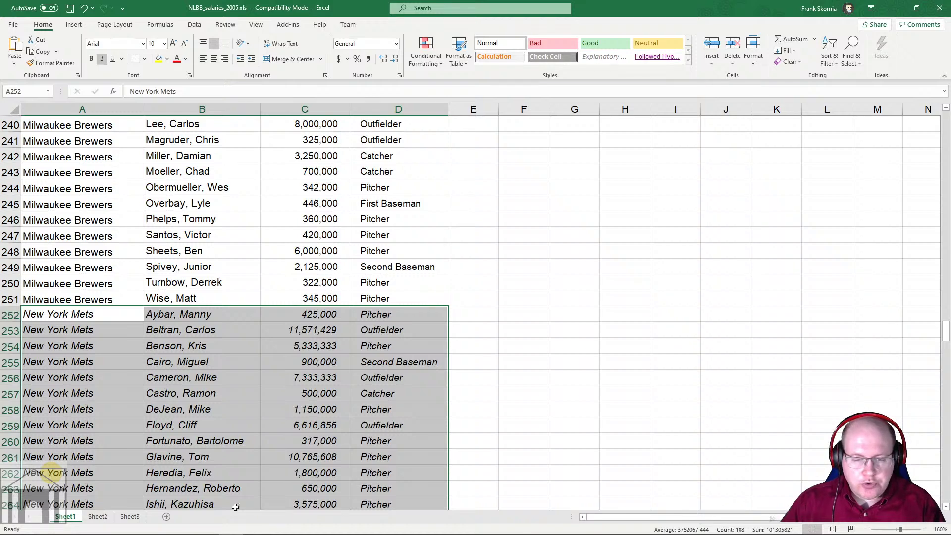
Step: Switch to the Adobe Acrobat Reader handout, return to its first page and arrange it side by side with the Excel workbook
click(212, 519)
scroll(333, 213, up, 15)
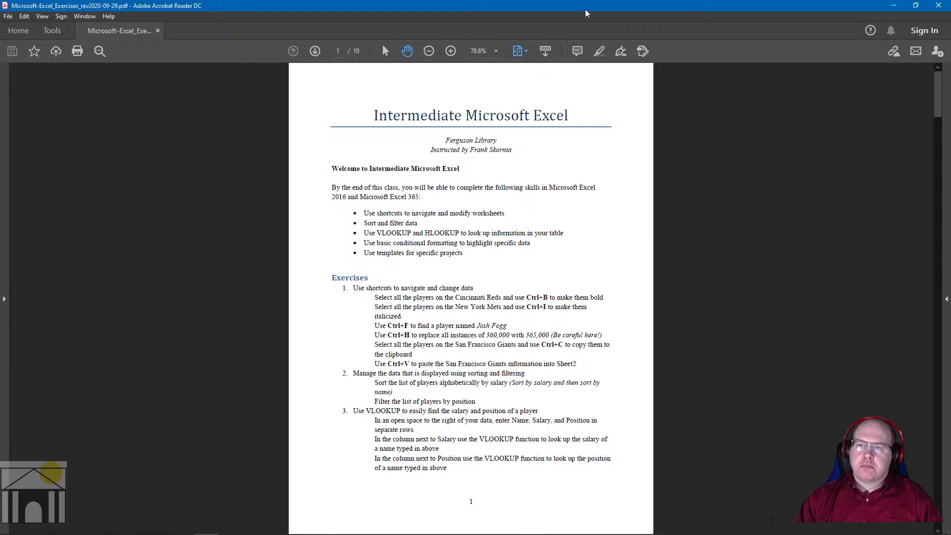
drag(576, 13, 948, 134)
click(81, 82)
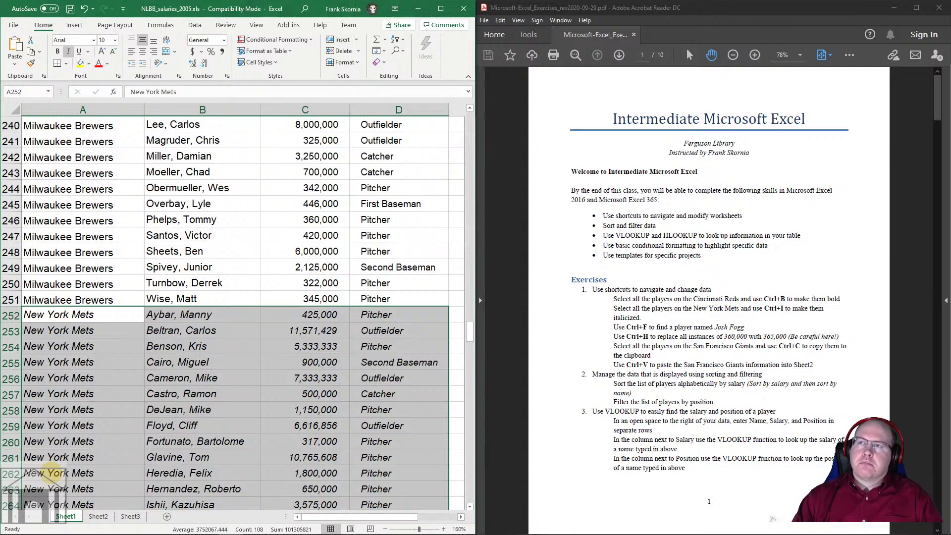
Step: Widen the workbook's share of the split view slightly and clear the New York Mets selection by making C250 the active cell
key(alt+Tab)
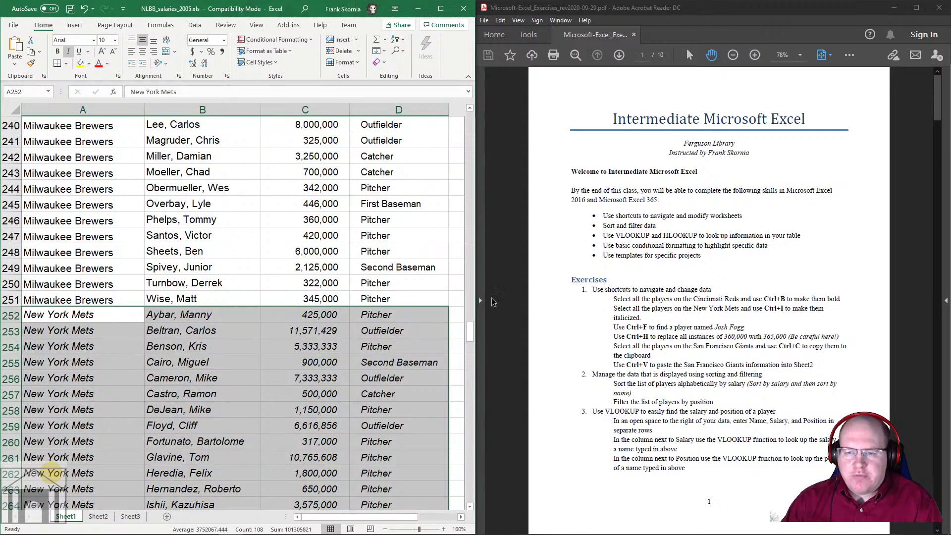
drag(493, 302, 530, 302)
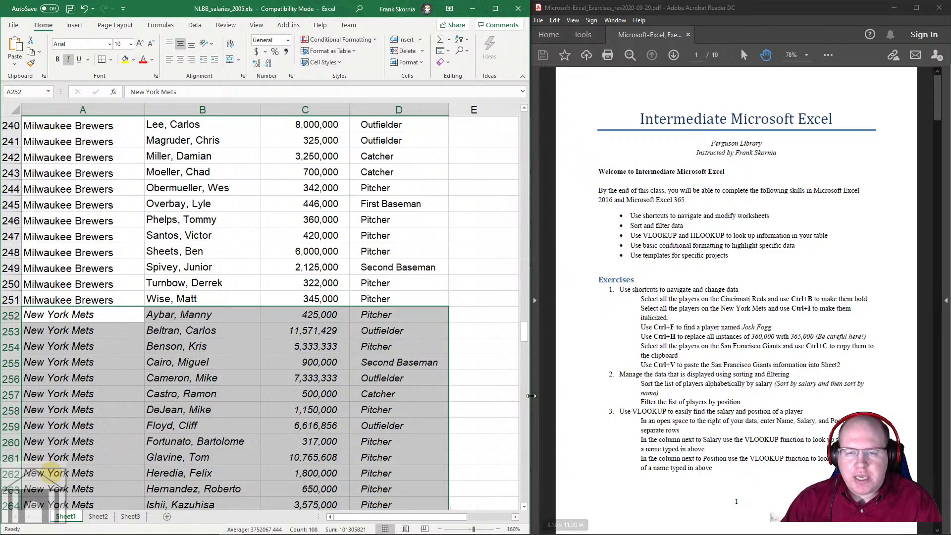
click(306, 281)
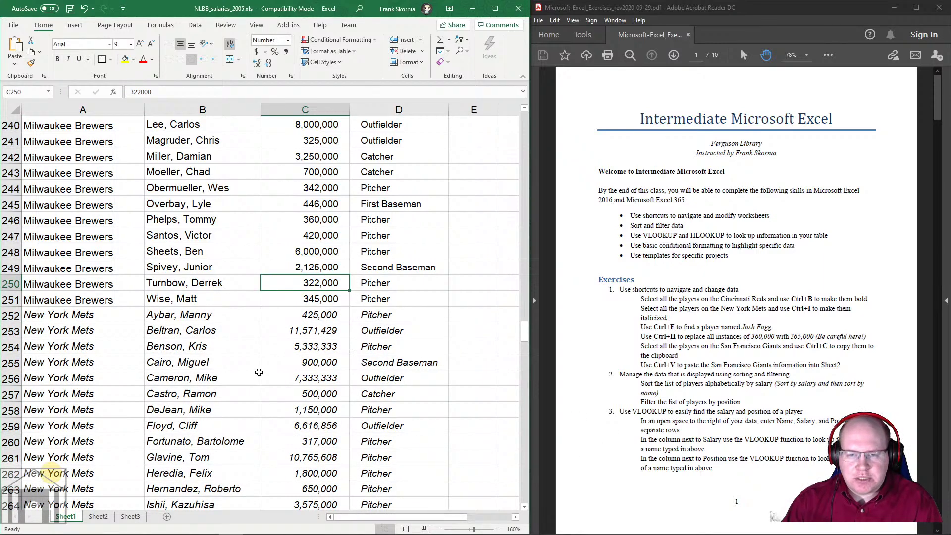
scroll(258, 372, up, 9)
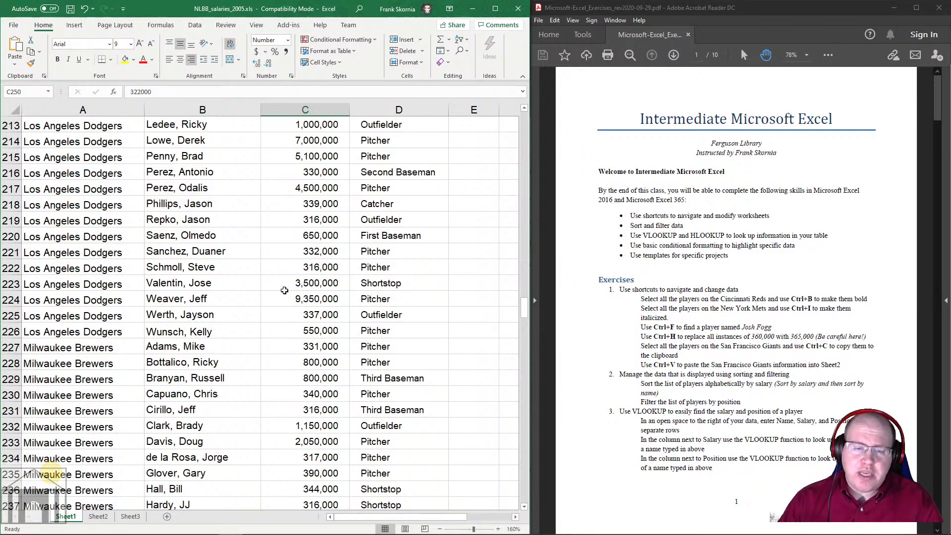
Step: Search the worksheet for "Josh Fogg" with Find and dismiss the resulting message
drag(528, 315, 513, 502)
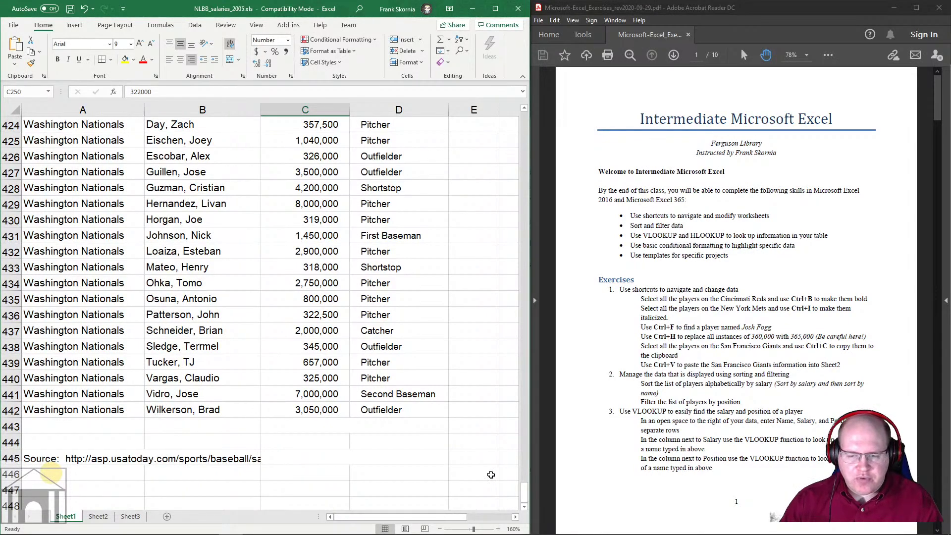
drag(524, 493, 527, 122)
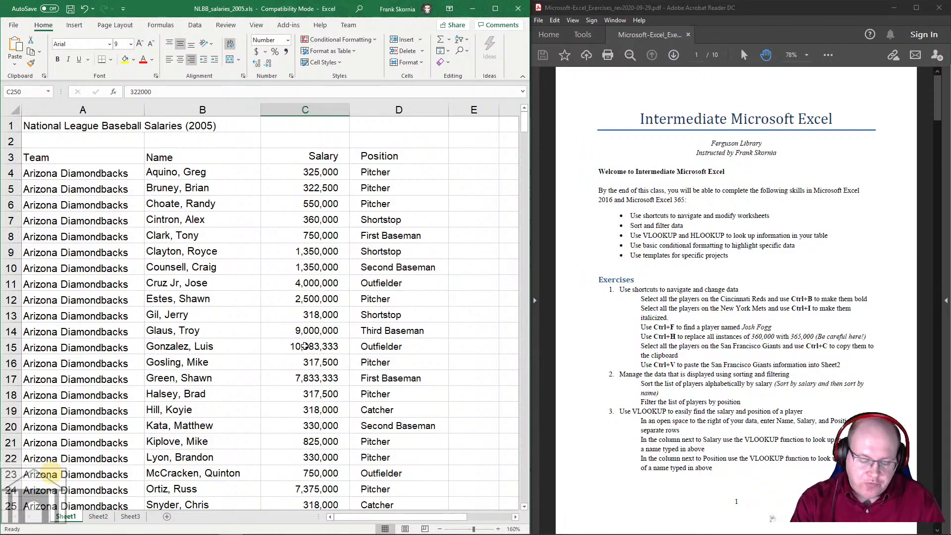
key(ctrl+f)
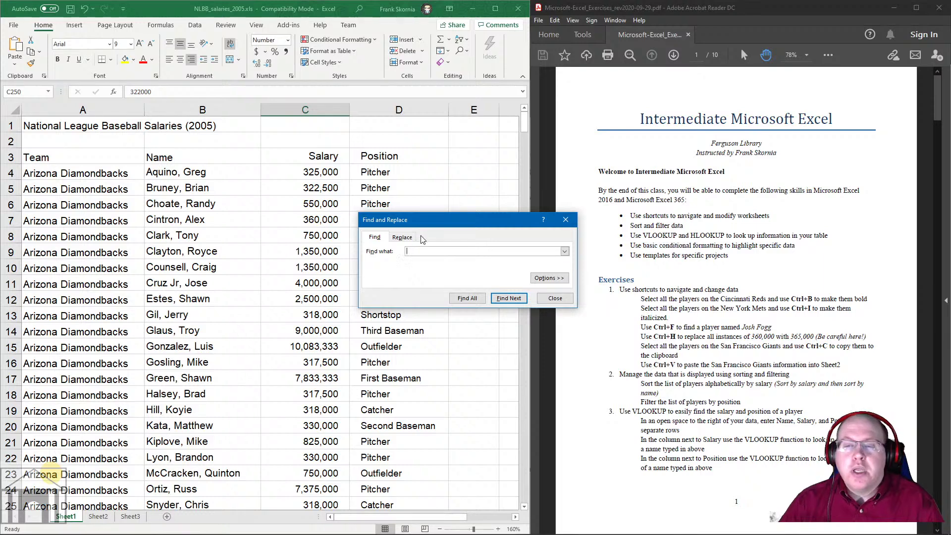
drag(452, 225, 384, 208)
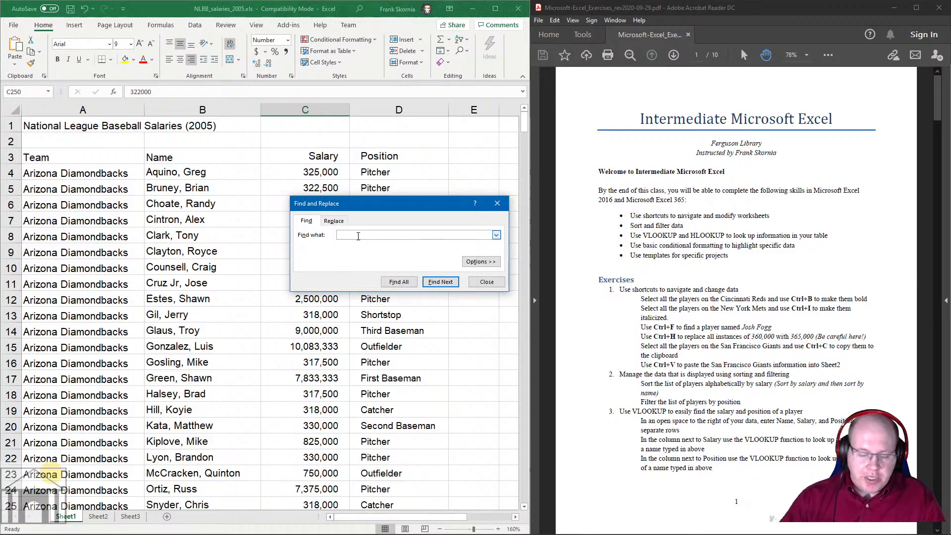
text(Josh)
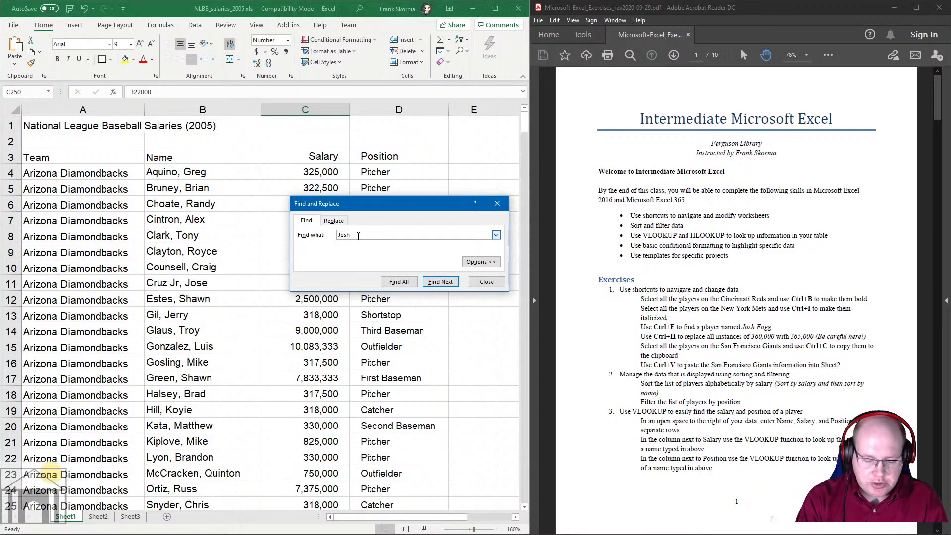
text( Fogg)
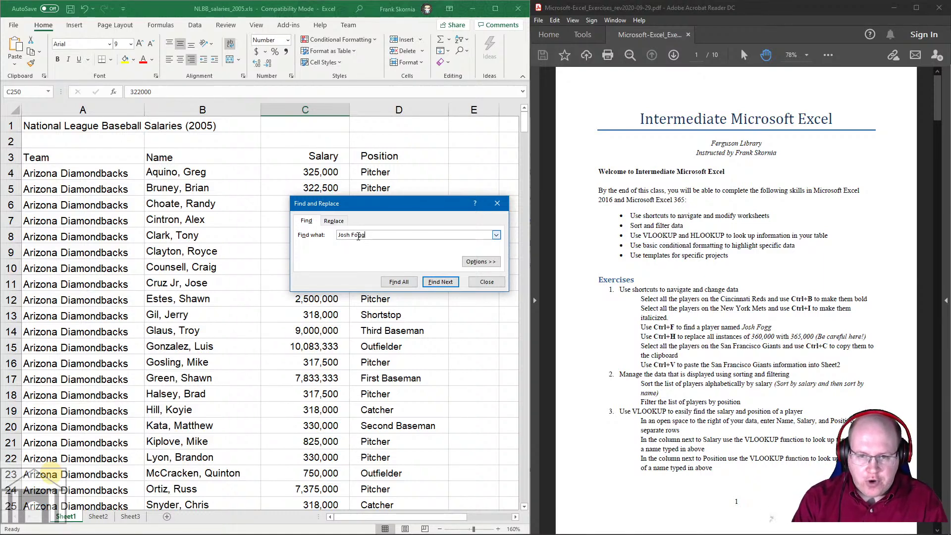
click(447, 283)
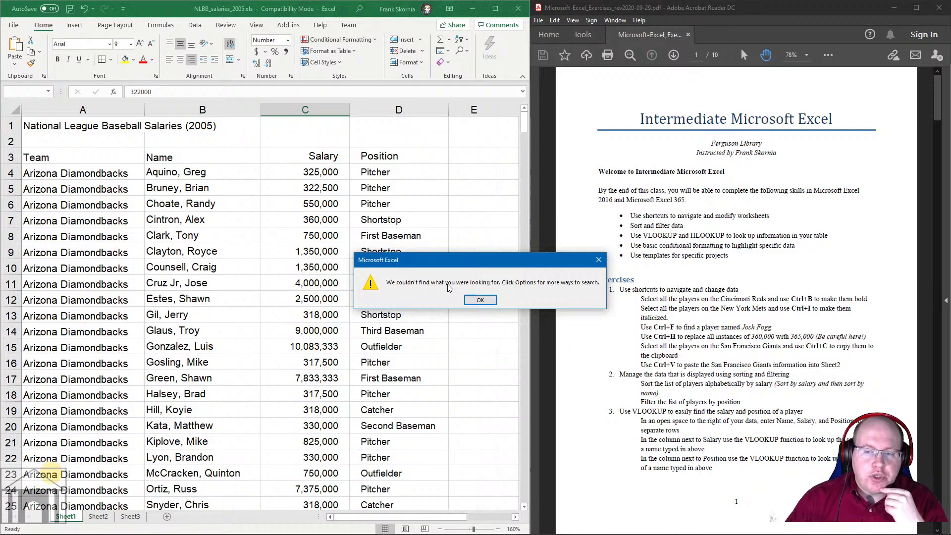
click(471, 303)
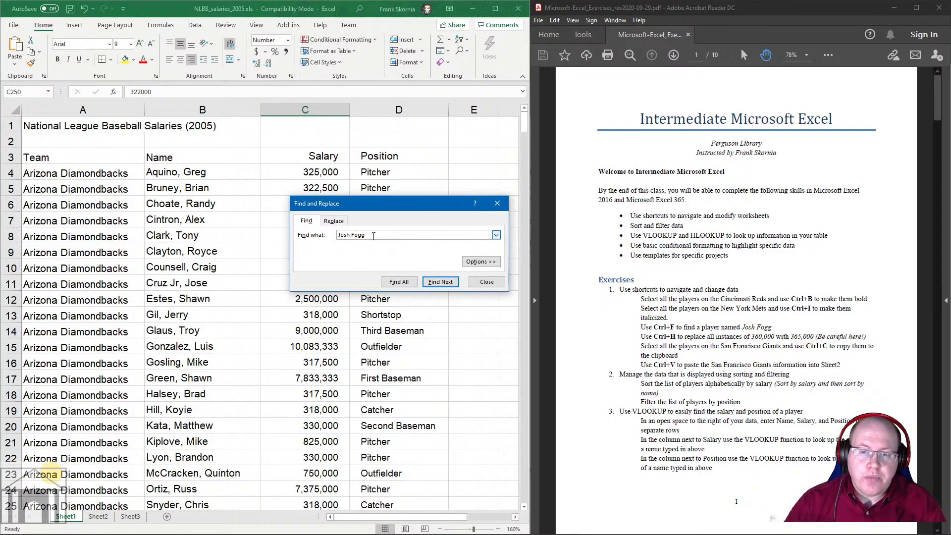
drag(367, 234, 333, 233)
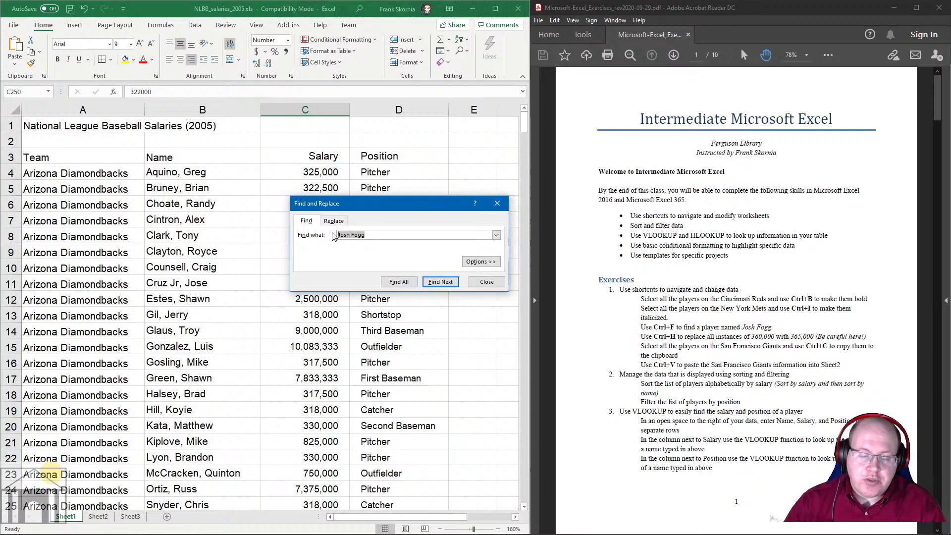
text(Fo)
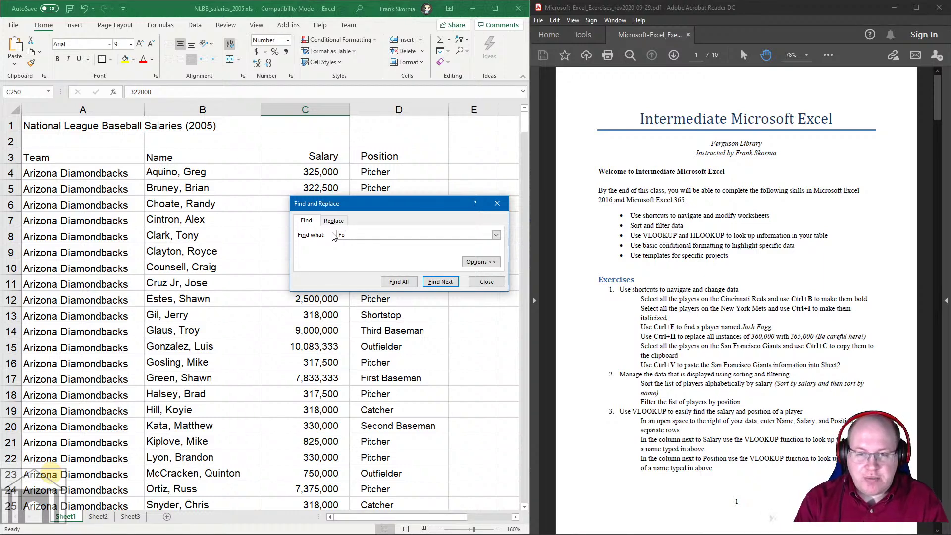
text(gg, )
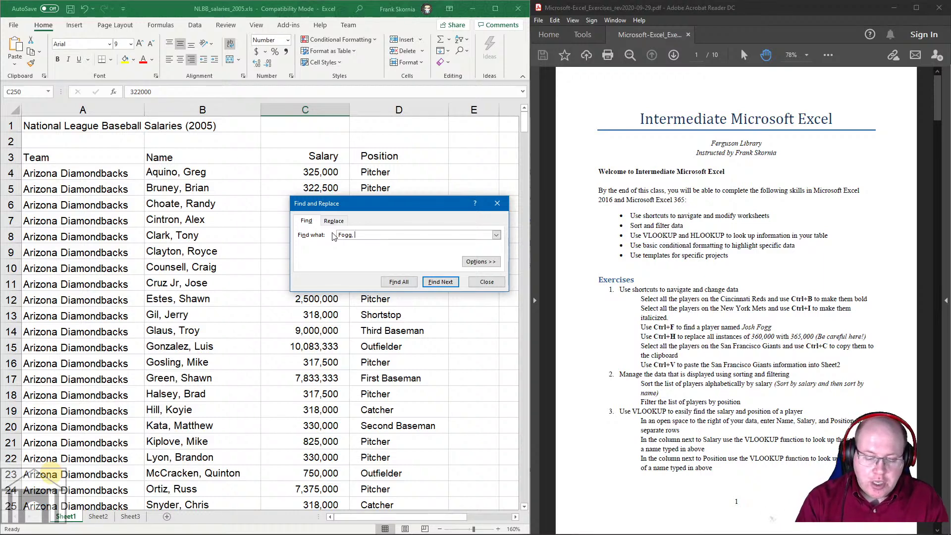
text(Josh)
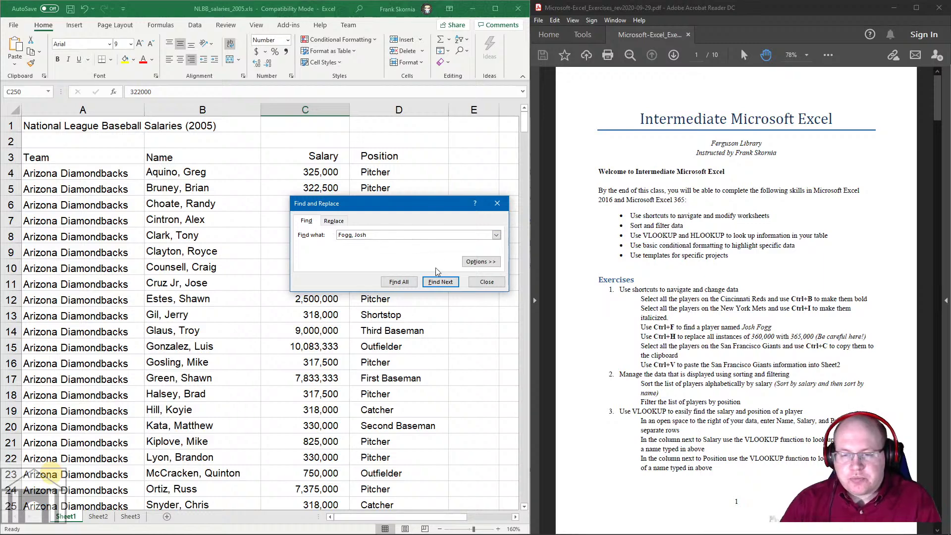
click(440, 282)
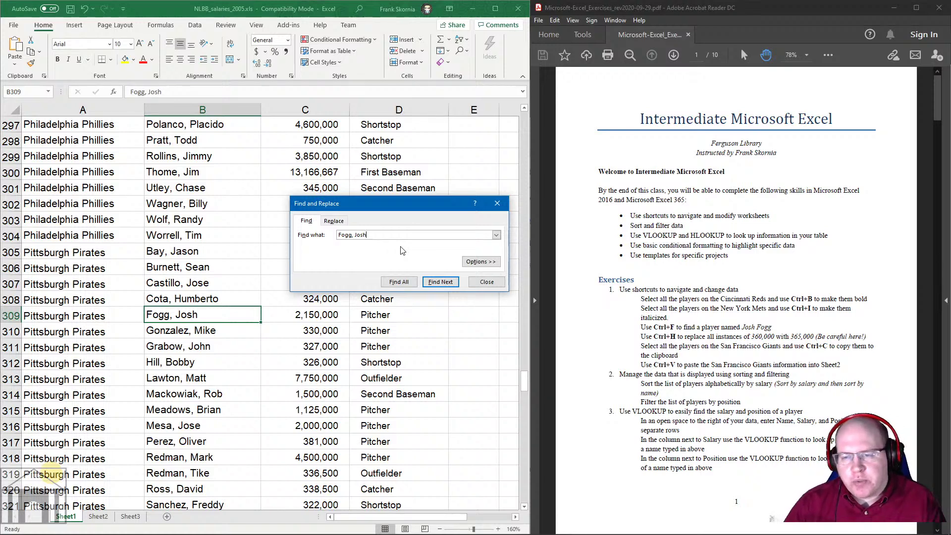
Step: Expand the Find options, shorten the search text to "Fogg" and find the next match starting from cell B167
click(484, 263)
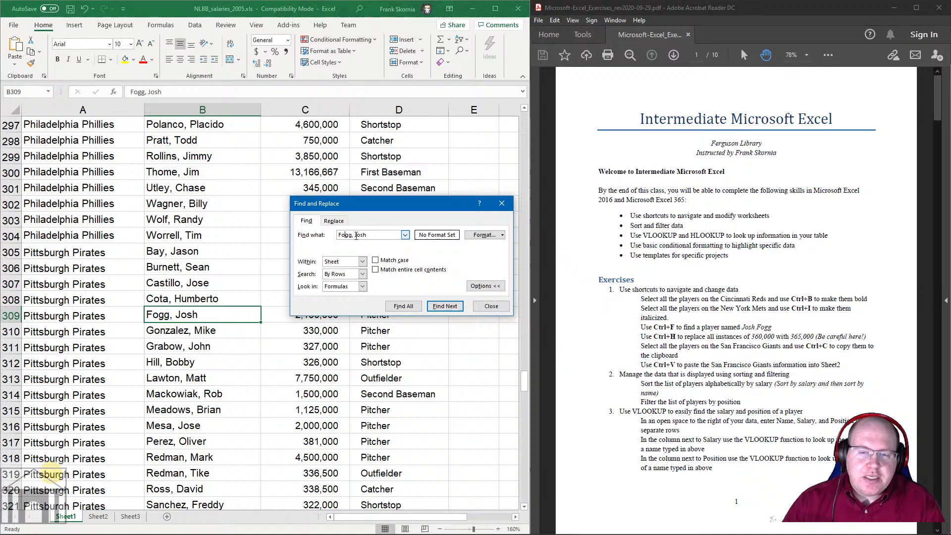
drag(372, 235, 351, 234)
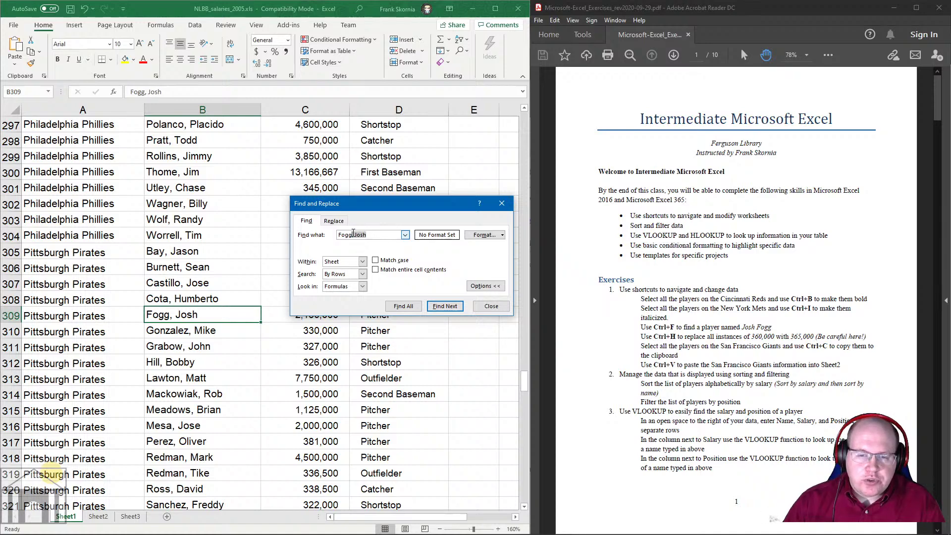
scroll(194, 312, up, 19)
scroll(195, 312, up, 20)
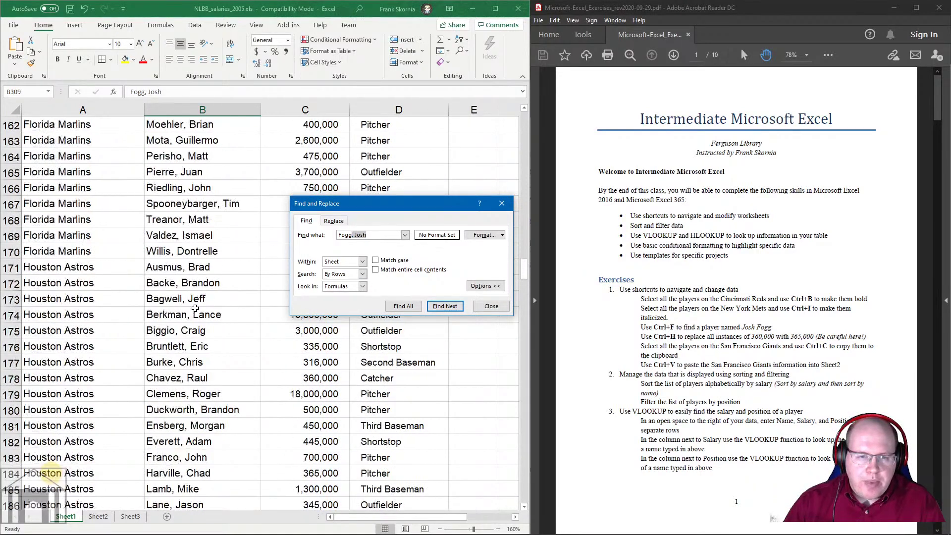
click(195, 203)
click(371, 234)
key(BackSpace)
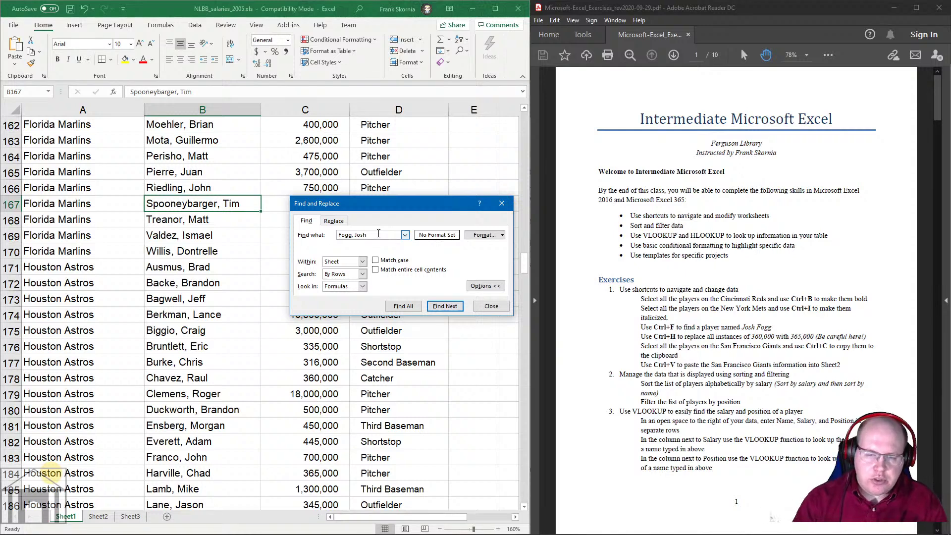
click(444, 306)
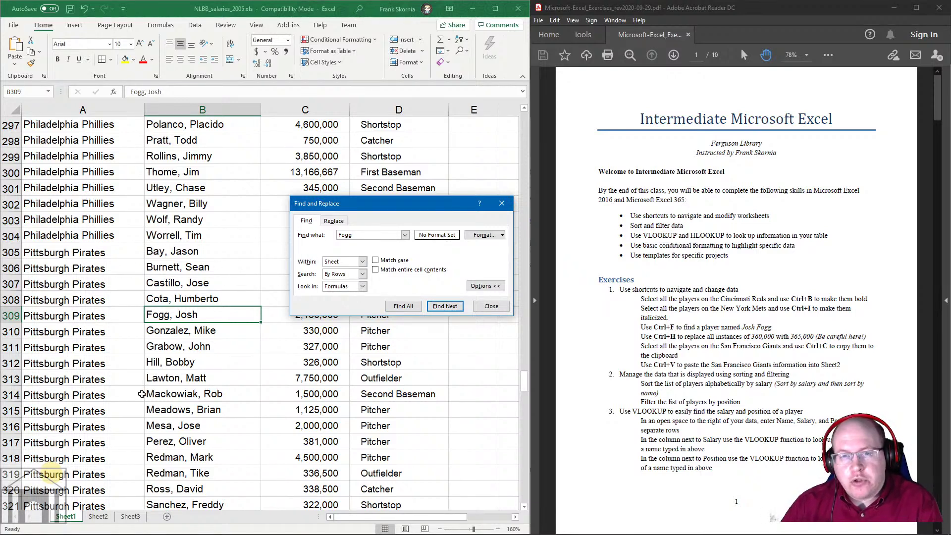
click(335, 240)
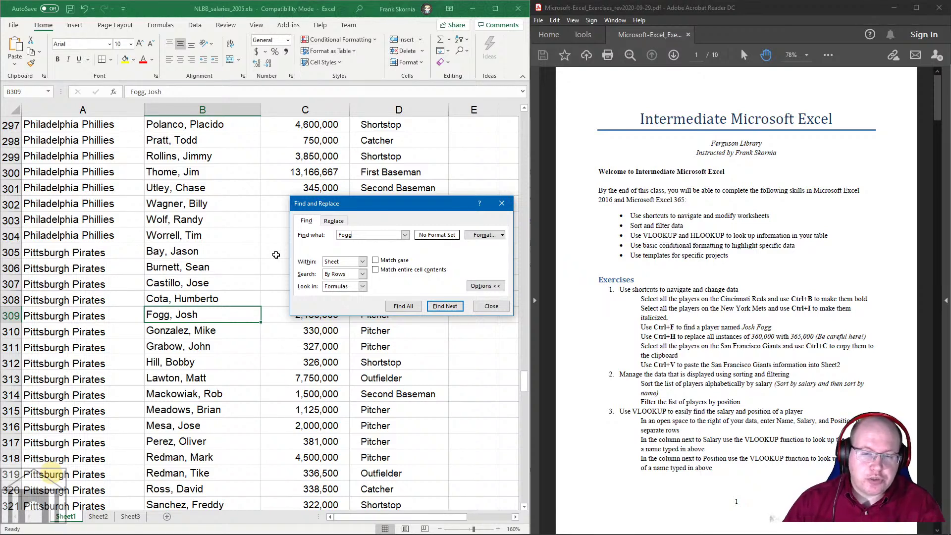
click(375, 270)
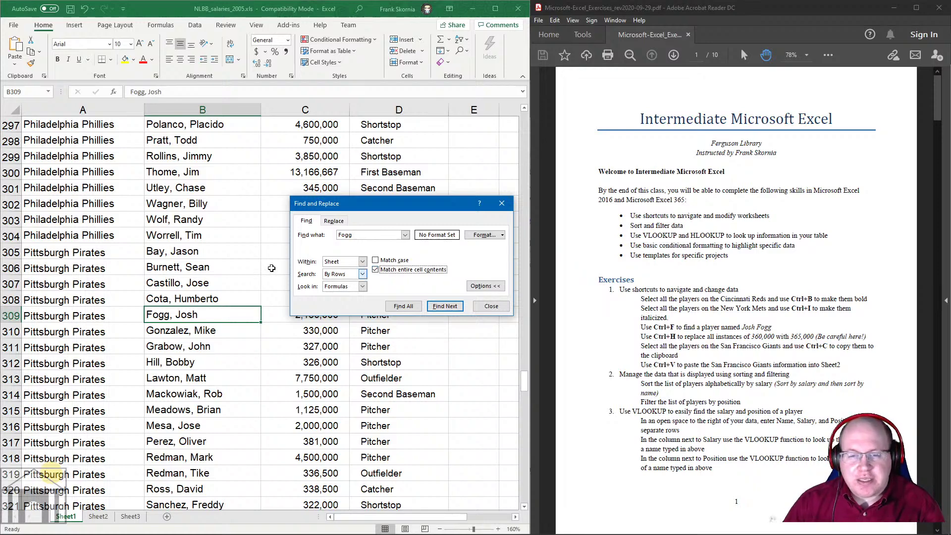
scroll(235, 269, up, 17)
scroll(235, 270, up, 20)
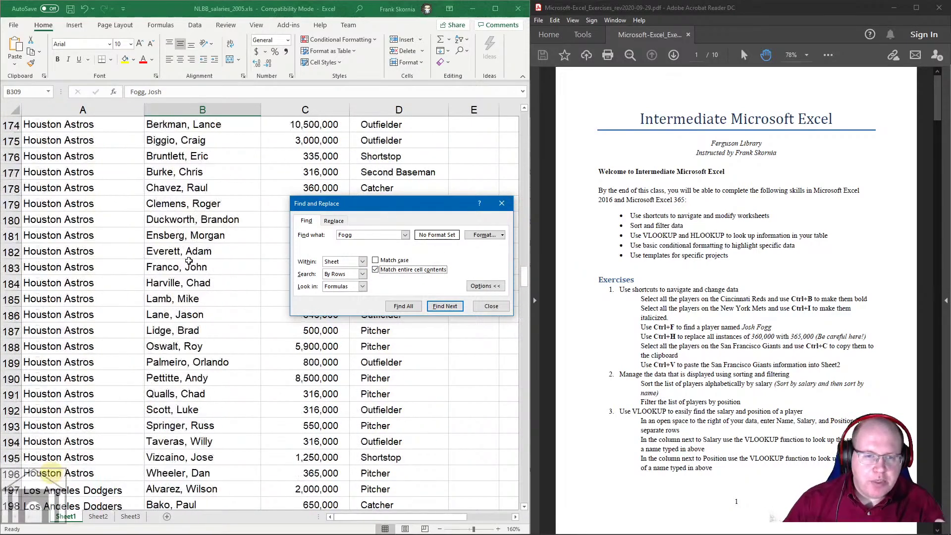
click(203, 219)
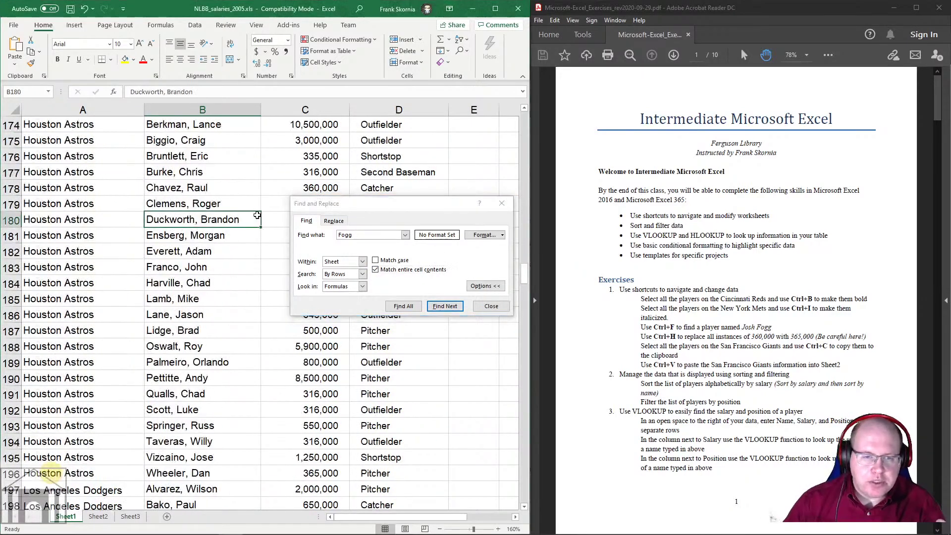
click(444, 305)
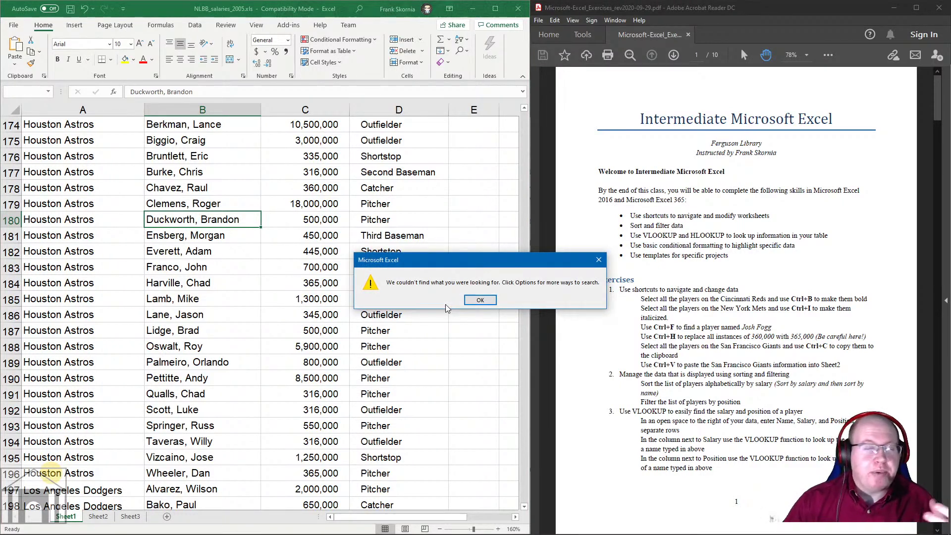
click(474, 300)
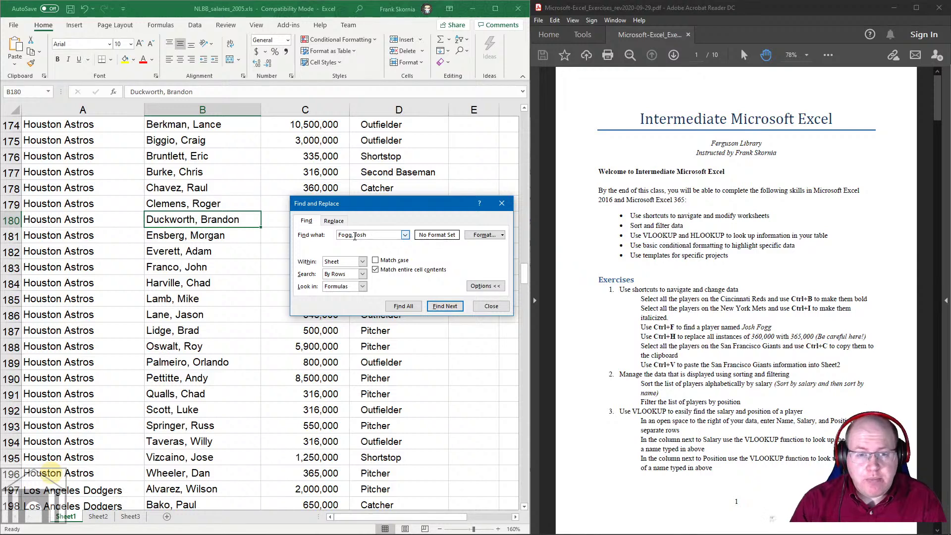
click(452, 307)
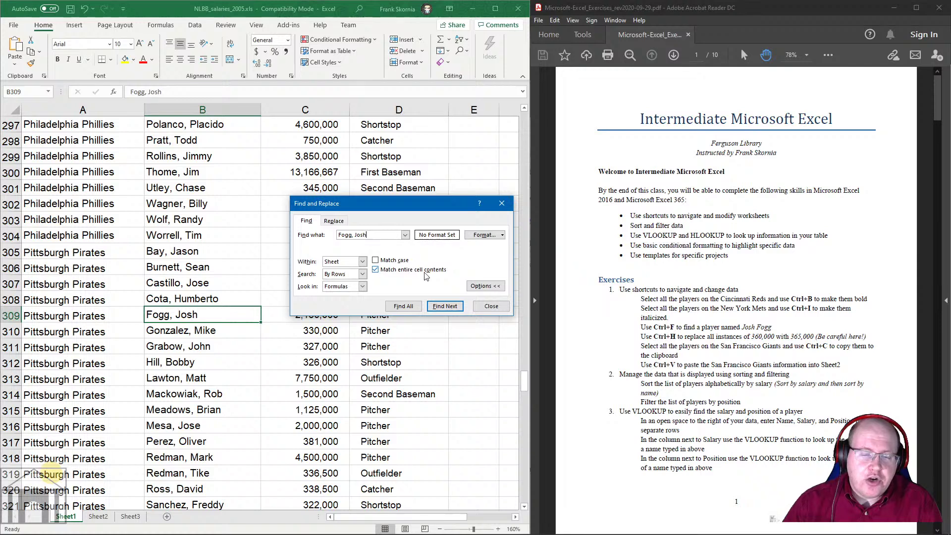
click(379, 272)
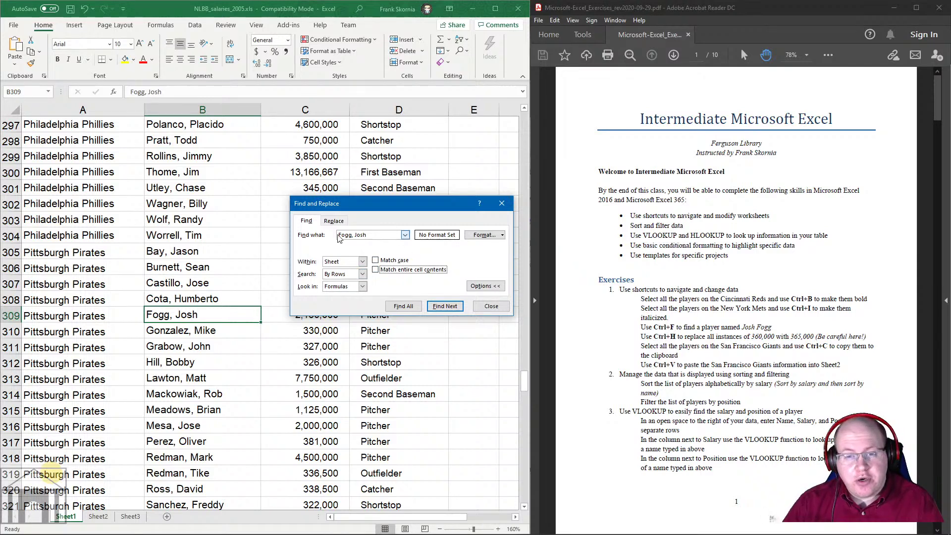
click(371, 236)
scroll(226, 253, up, 20)
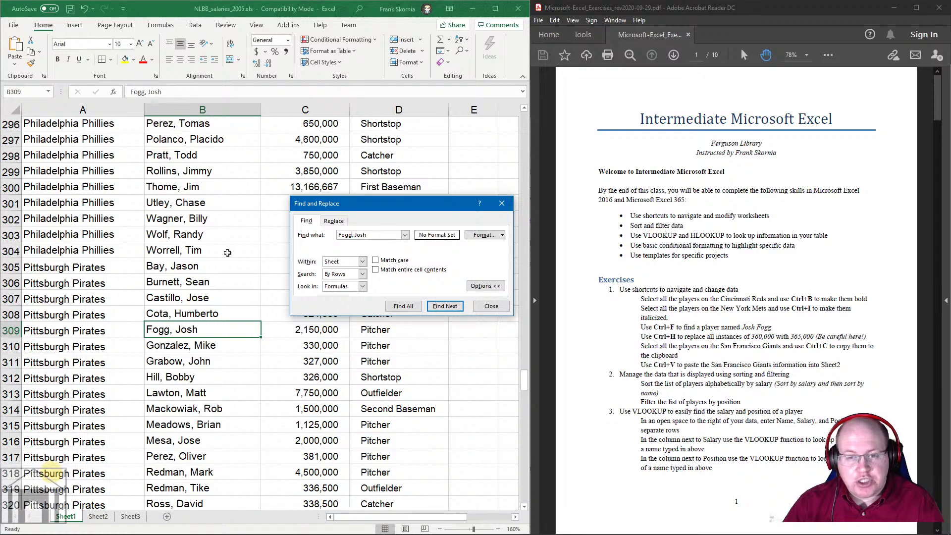
click(209, 232)
click(359, 234)
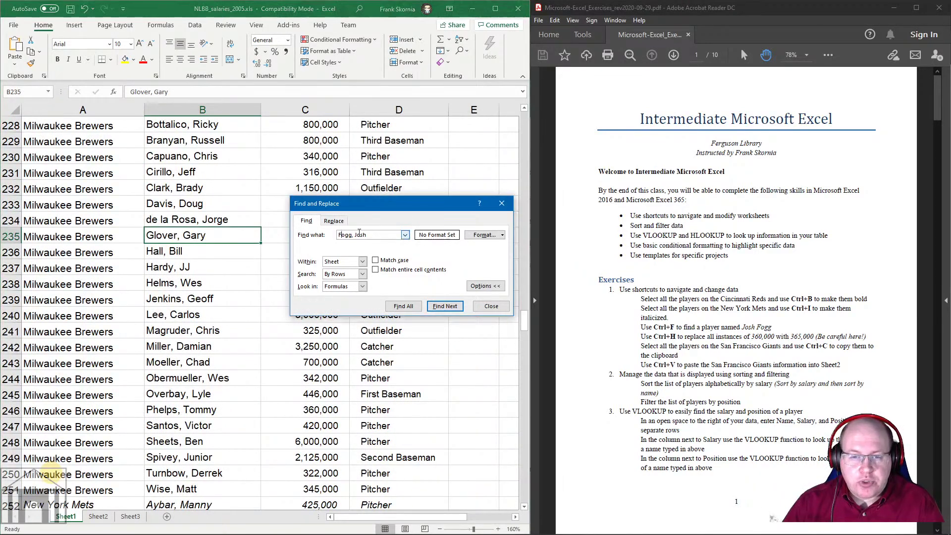
key(Home)
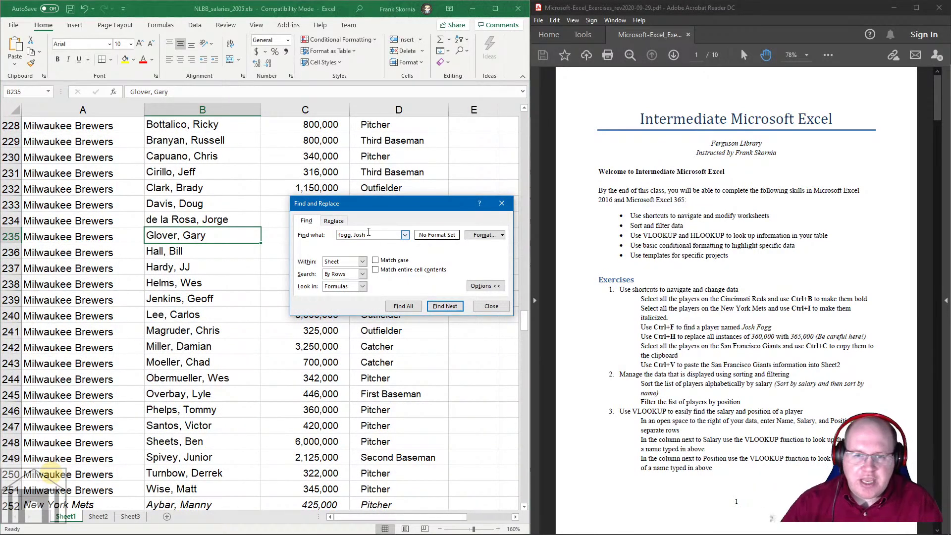
click(444, 306)
scroll(211, 315, up, 20)
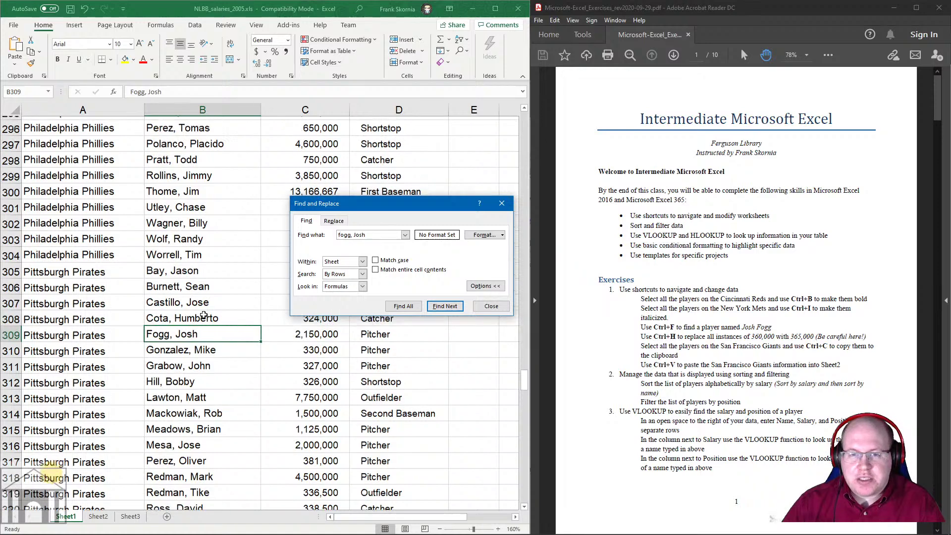
click(198, 239)
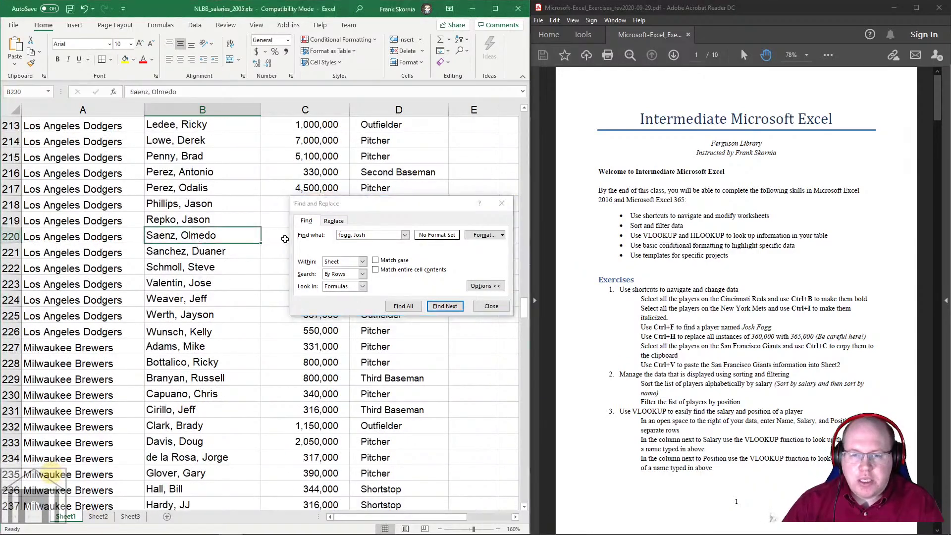
click(375, 260)
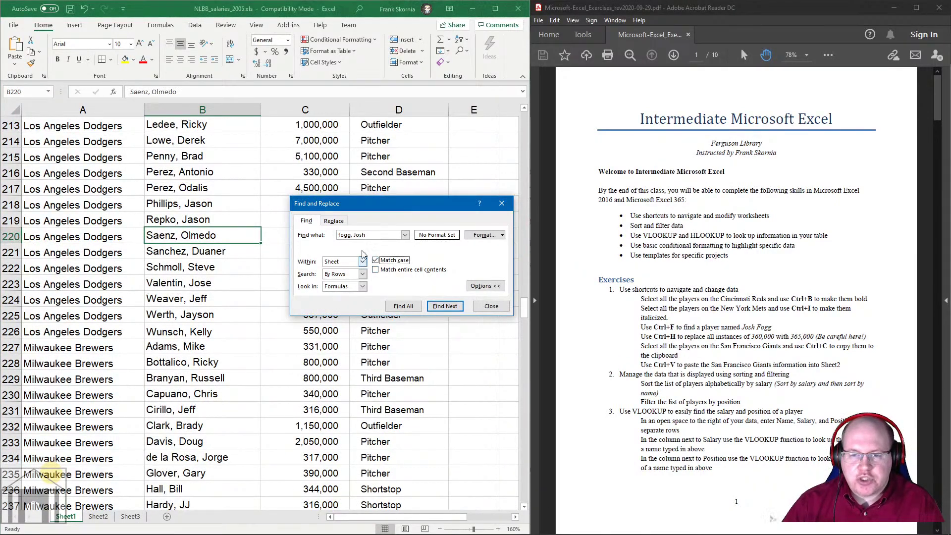
click(442, 306)
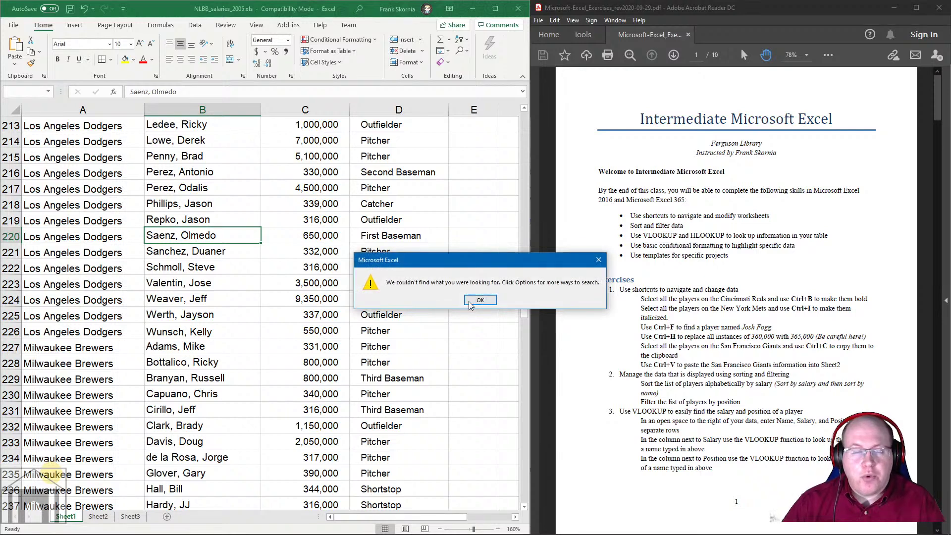
click(479, 300)
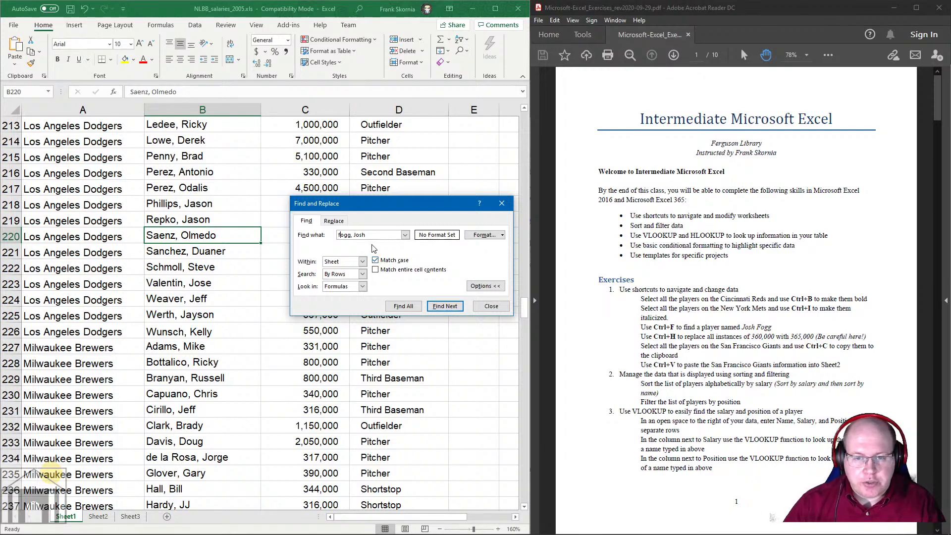
Step: Correct the search text to "Fogg, Josh" with a capital F and find the next match with Match case enabled
key(BackSpace)
text(F)
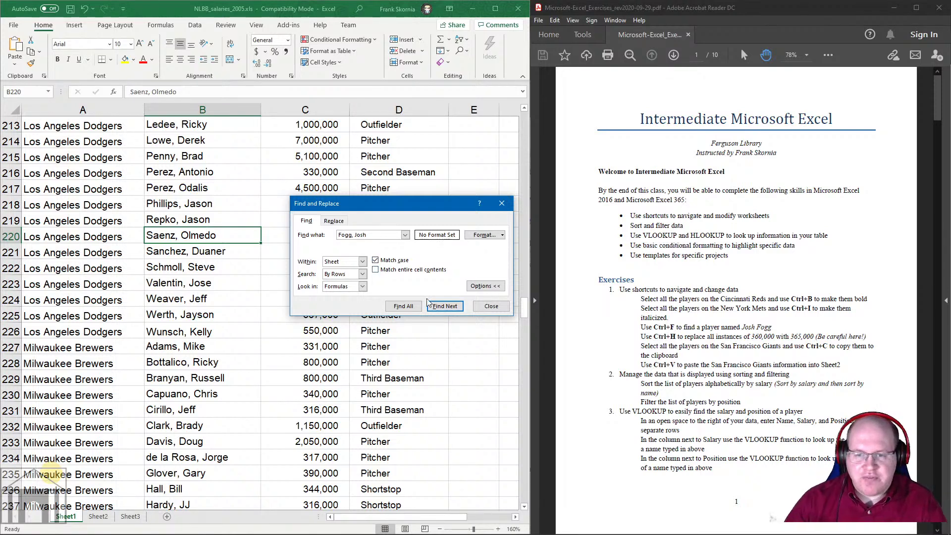
click(444, 307)
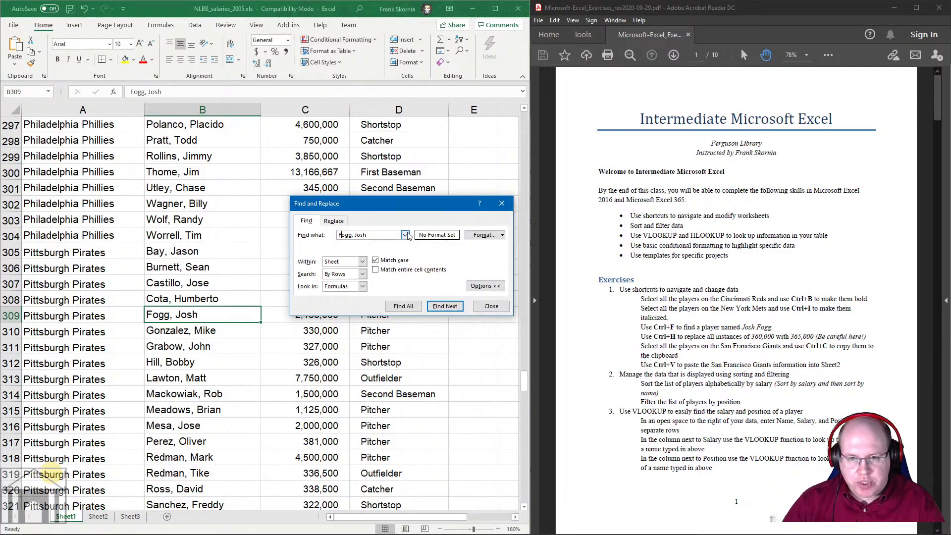
Step: Set the search scope to Workbook and review the search order choices, keeping By Rows
click(363, 261)
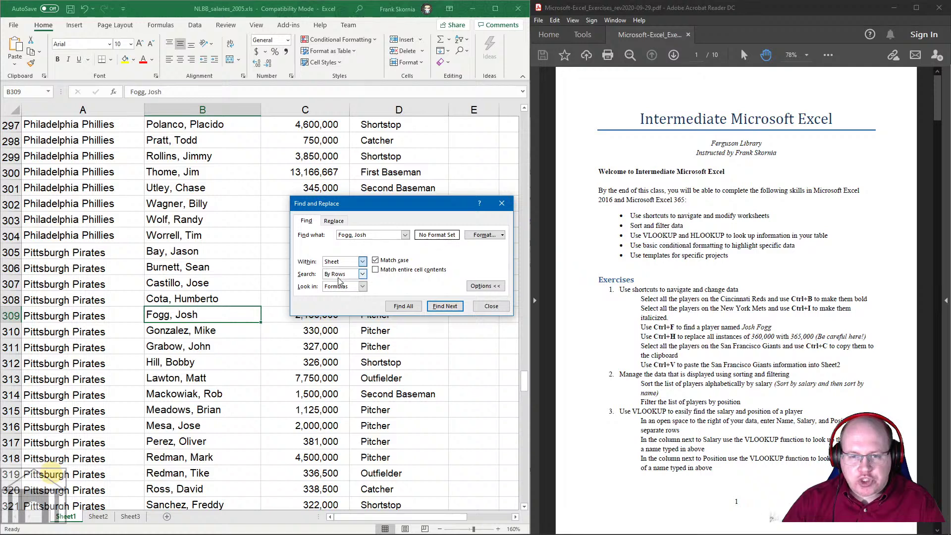
click(338, 277)
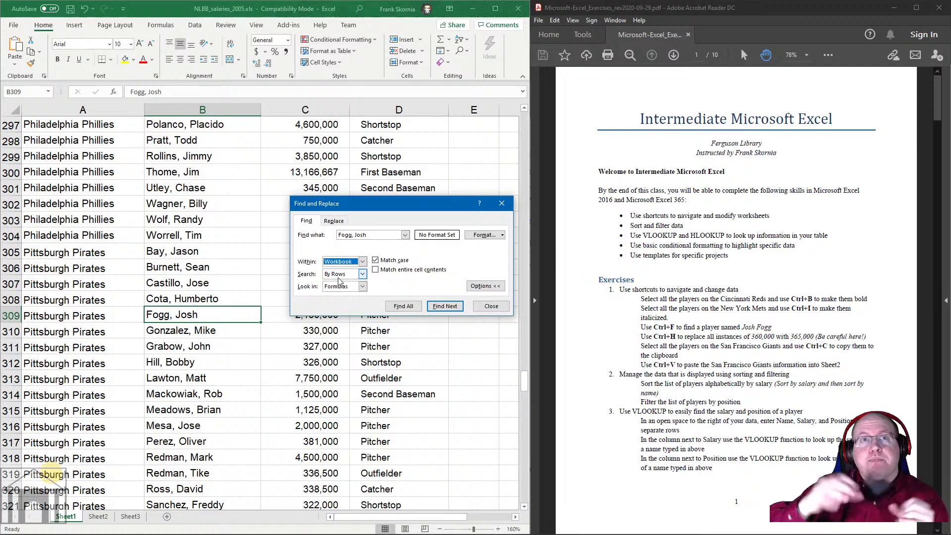
click(342, 274)
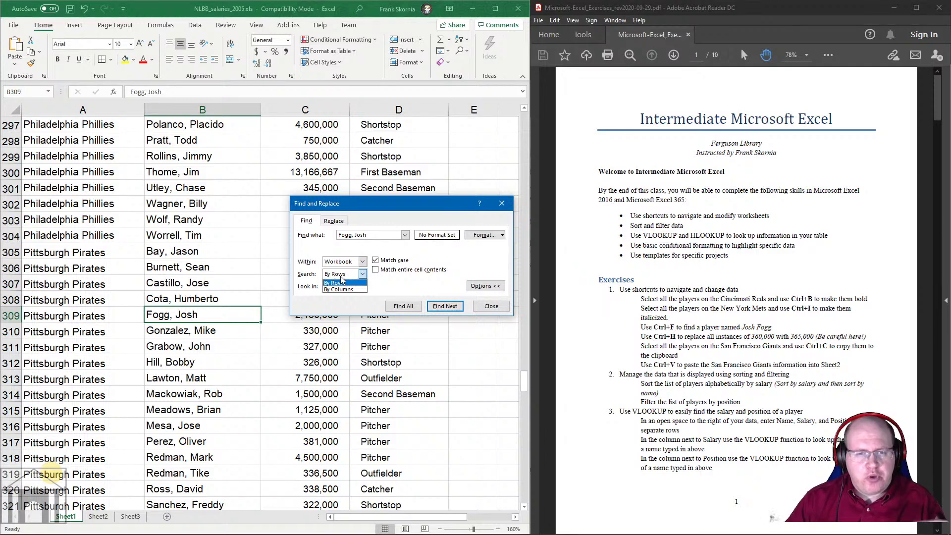
click(395, 287)
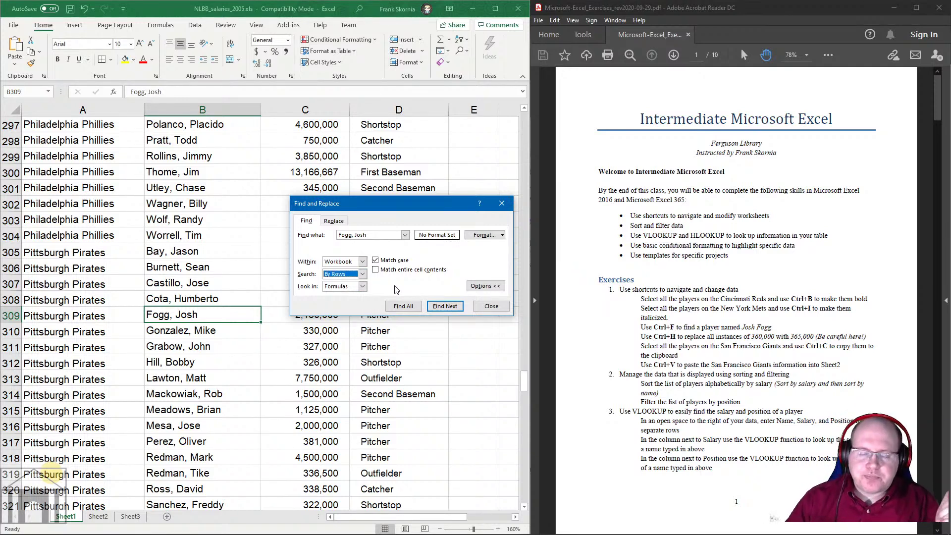
Step: Review the Look in choices, keeping Formulas, then disable Match case and close Find and Replace
click(363, 287)
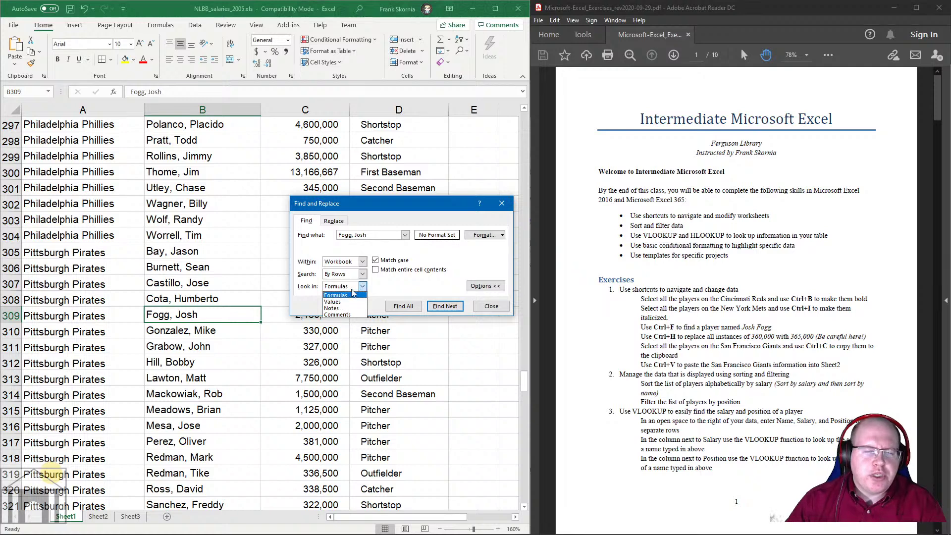
click(395, 291)
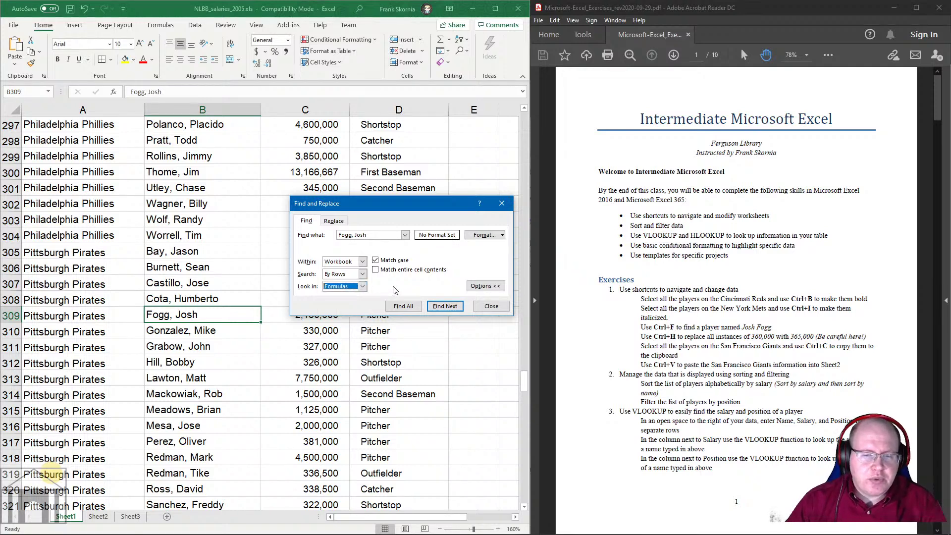
click(376, 261)
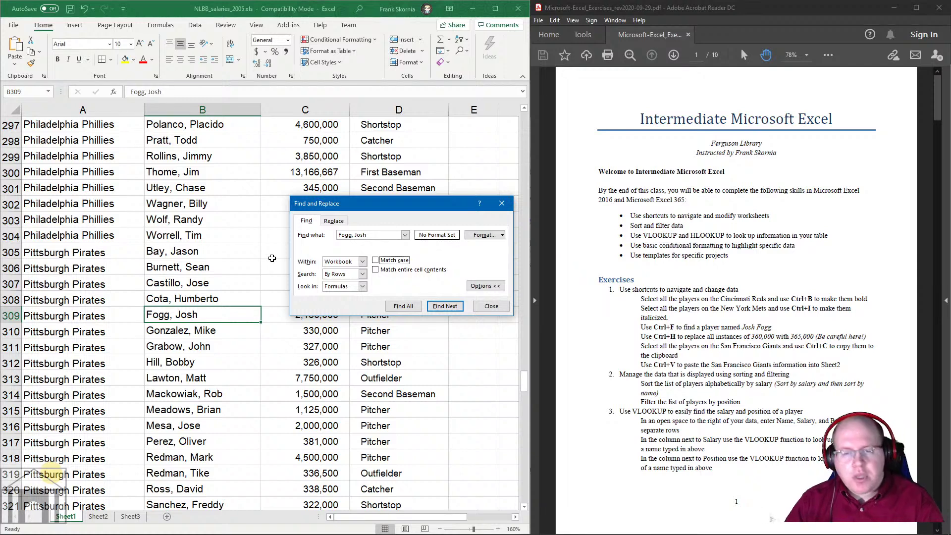
click(490, 306)
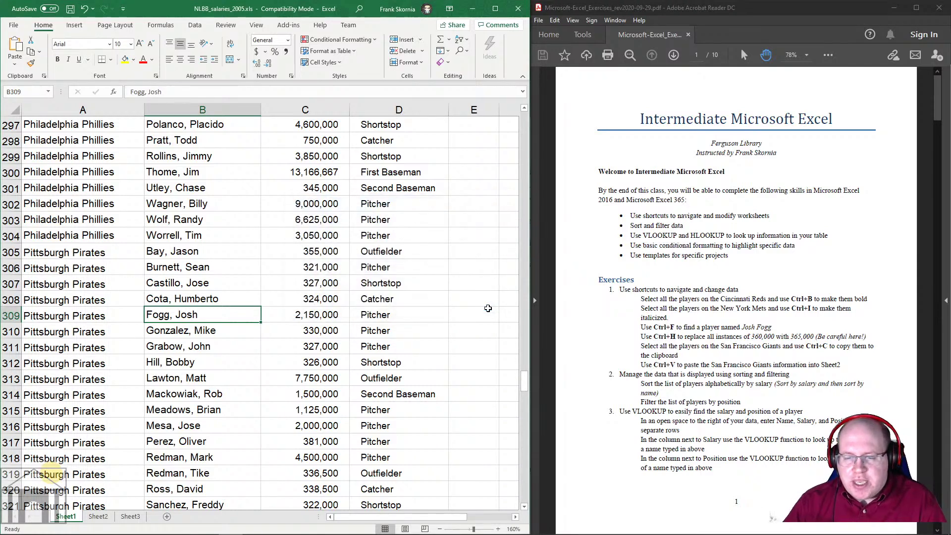
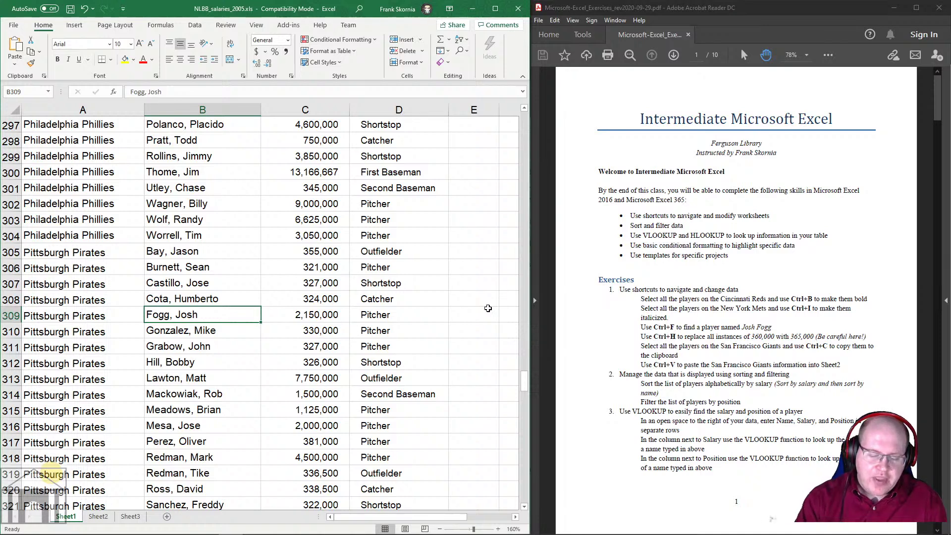
Step: Open Find and Replace in its Replace view with the extra options collapsed
key(ctrl+h)
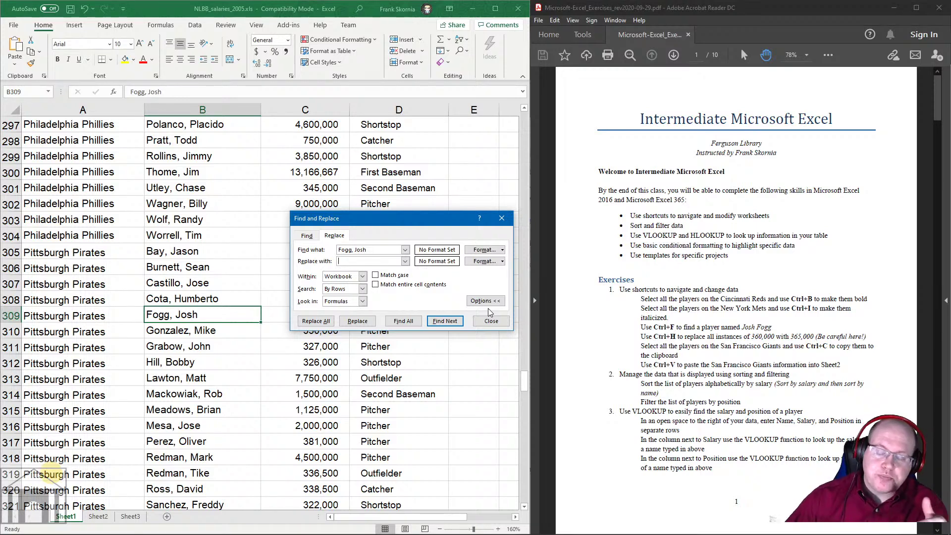
click(306, 237)
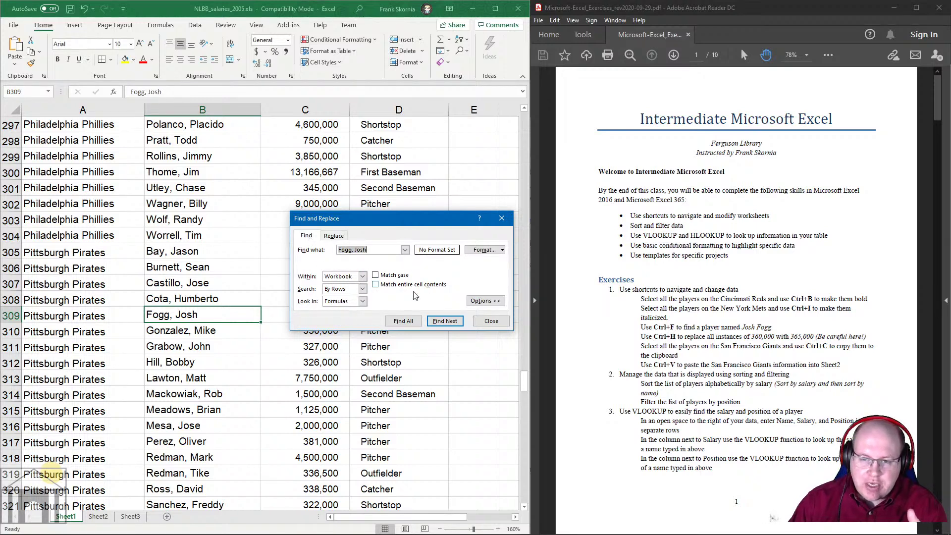
click(485, 301)
click(333, 236)
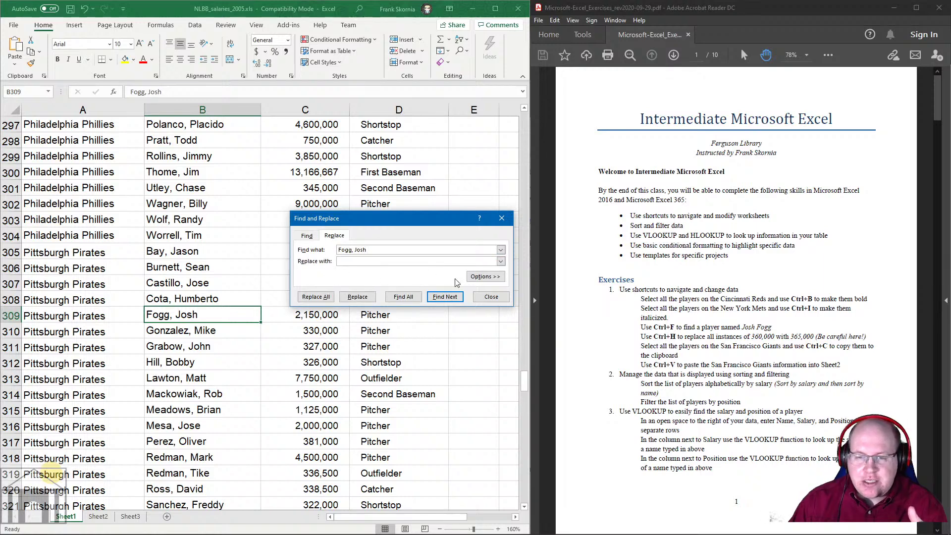
Step: Enter 360,000 as the value to find and 365,000 as its replacement
click(338, 262)
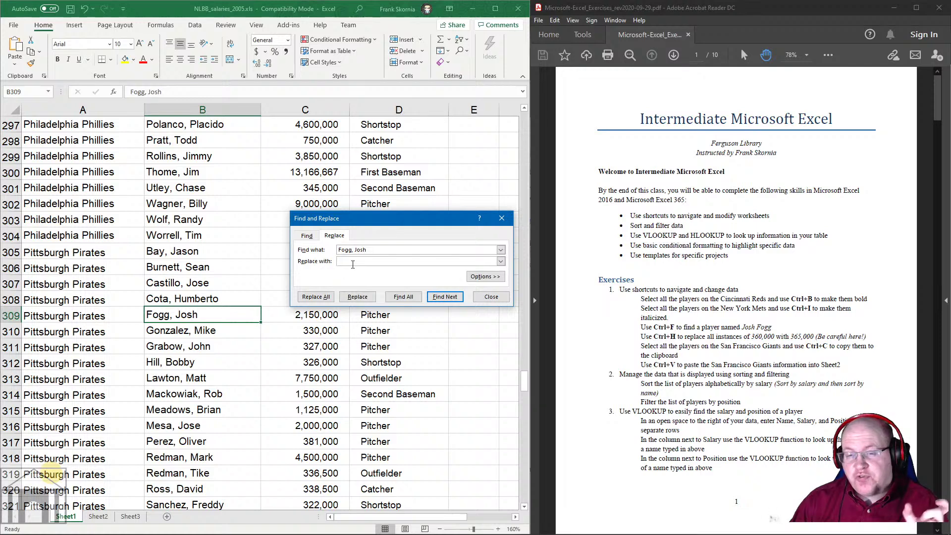
click(346, 249)
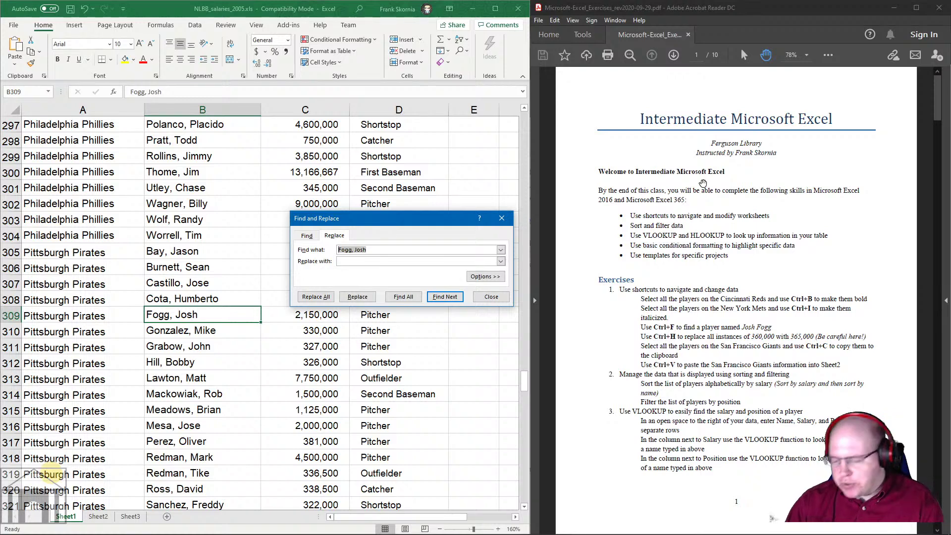
text(360)
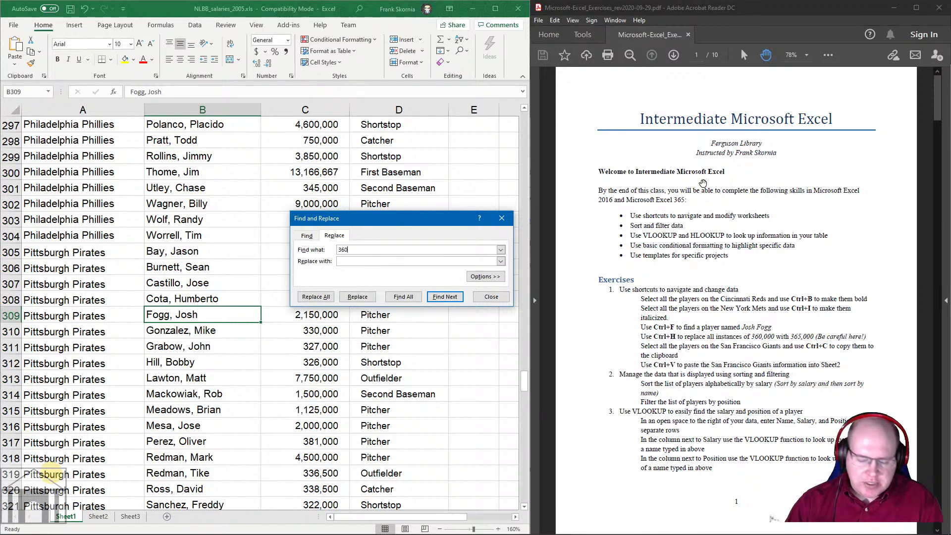
text(,00)
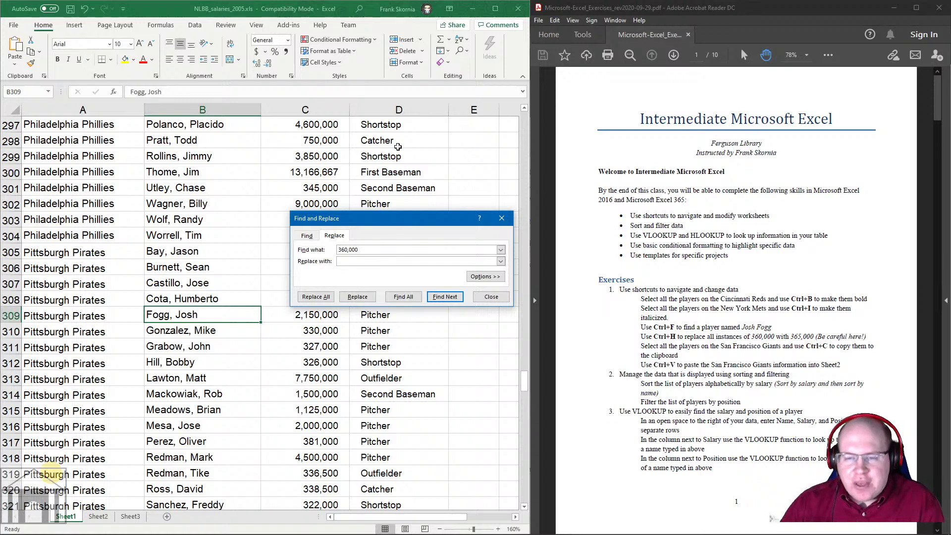
text(0)
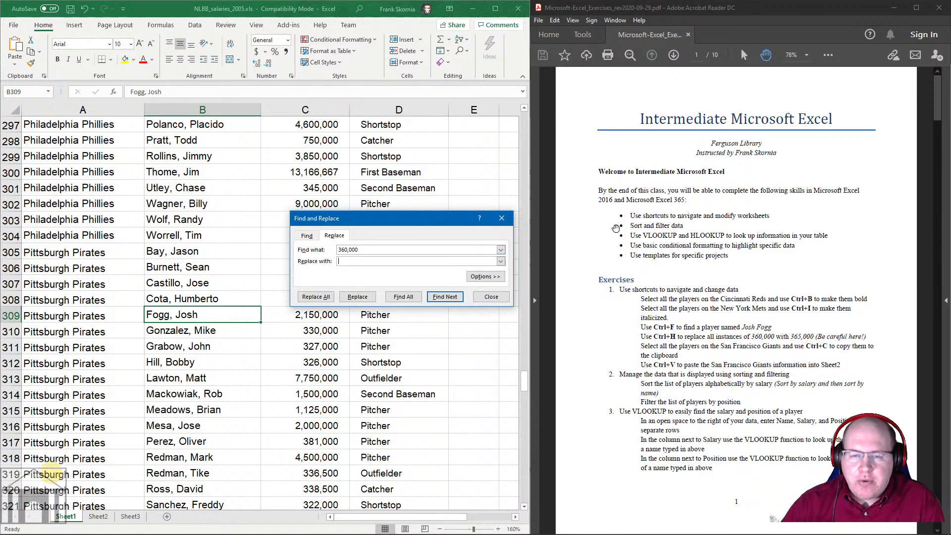
text(36)
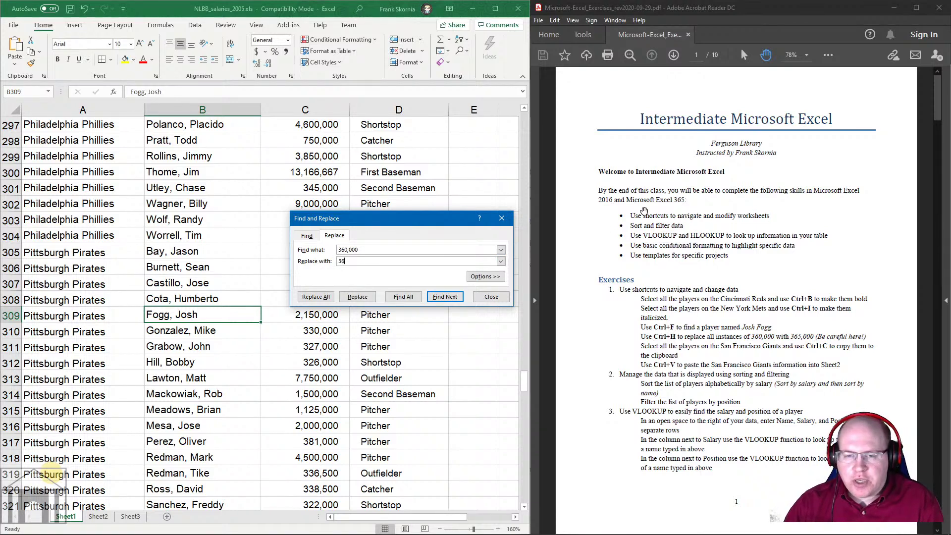
text(5,)
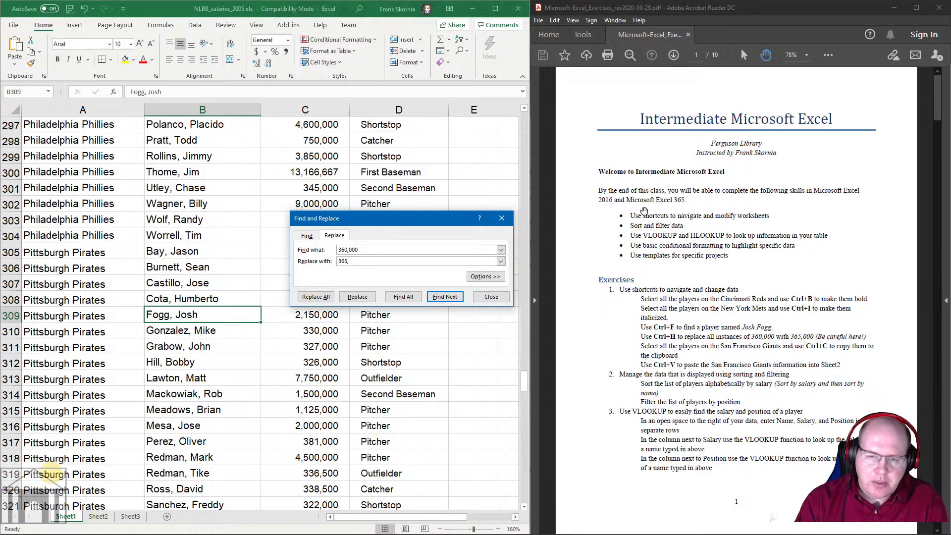
text(000)
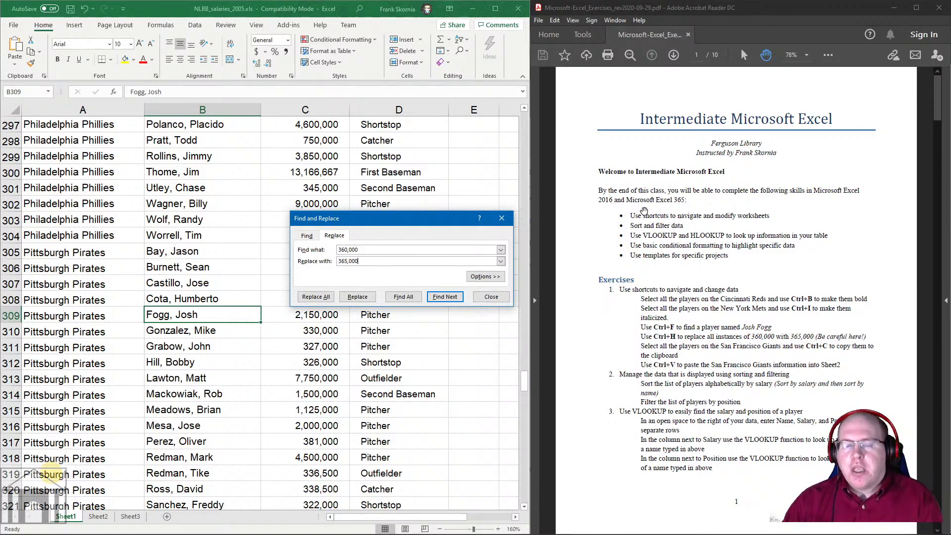
Step: Compare the Find and Replace views, then search for all instances of 360,000 and dismiss the resulting message
click(307, 235)
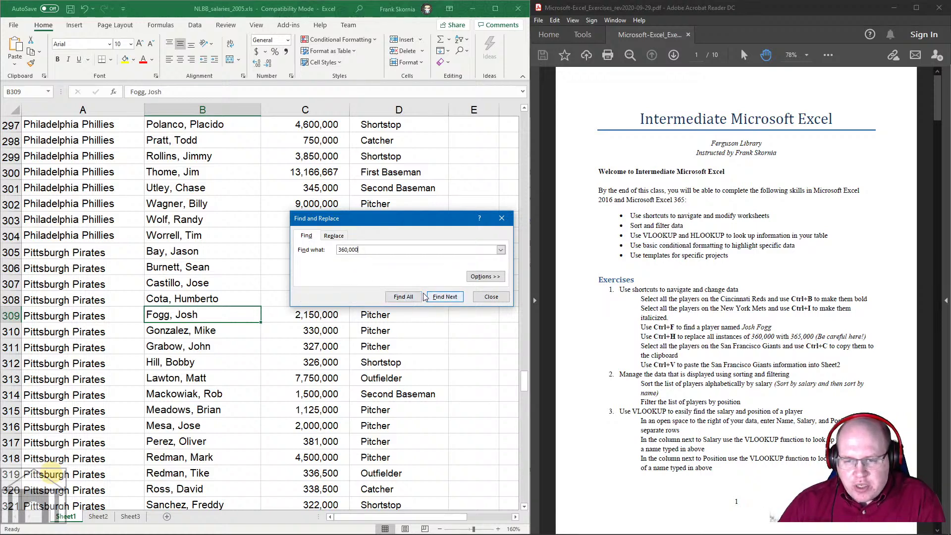
click(333, 236)
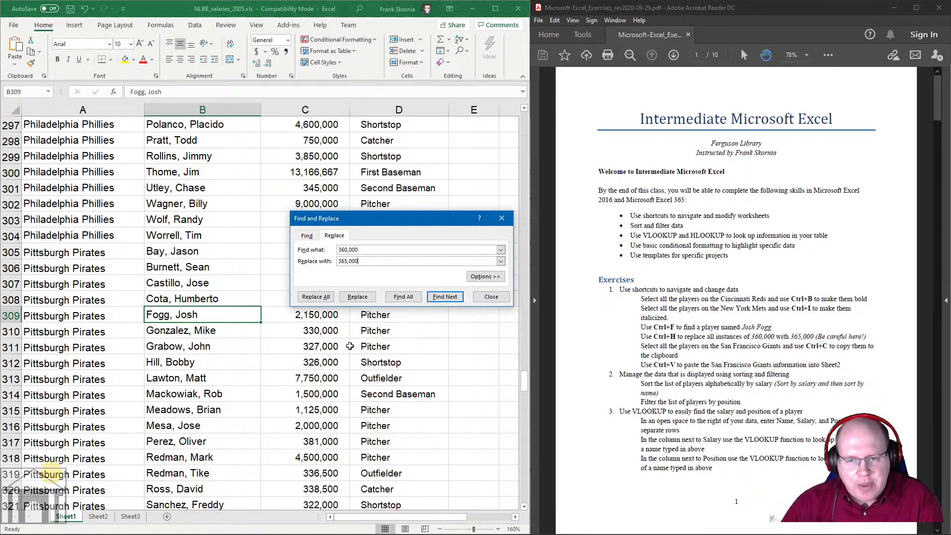
click(402, 297)
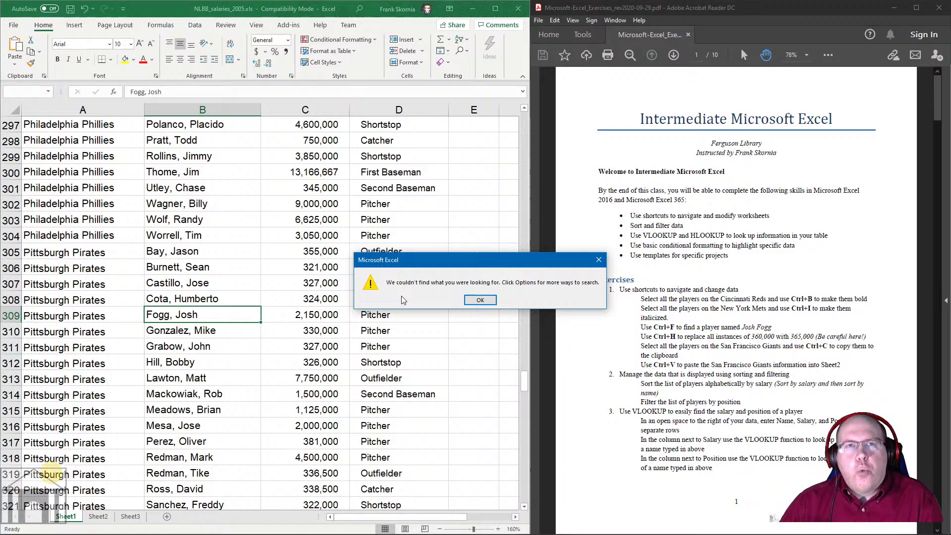
click(480, 300)
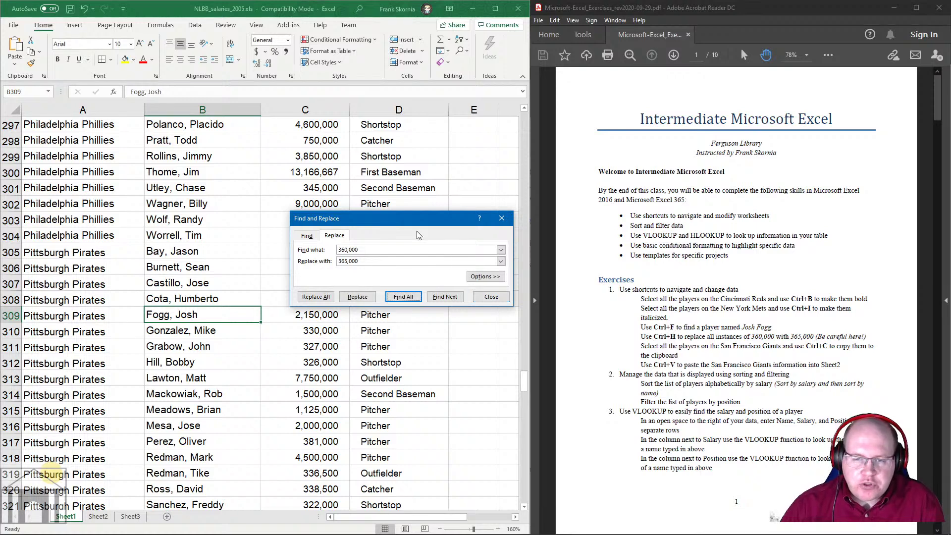
Step: Check how the salary in C298 is stored, and remove the commas so the find value is 360000 and the replacement 365000
drag(416, 225, 415, 248)
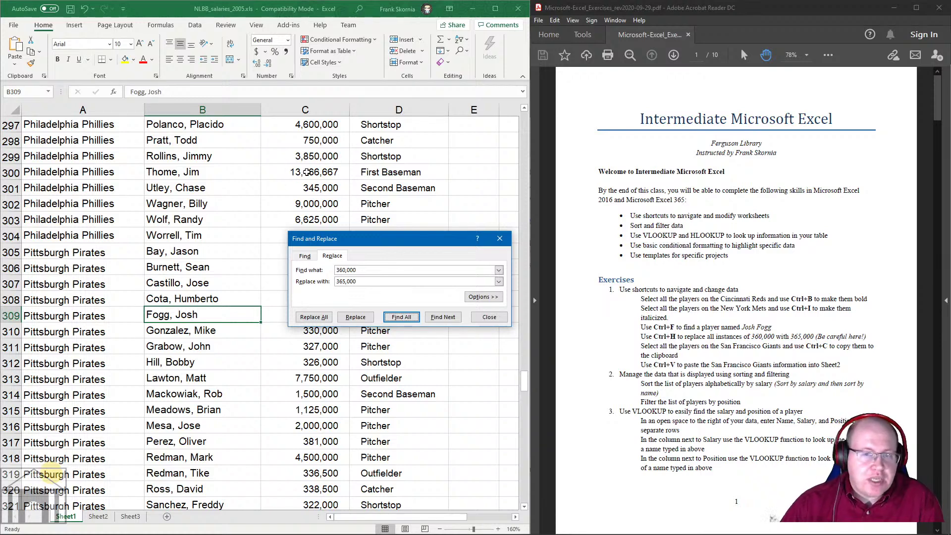
click(315, 140)
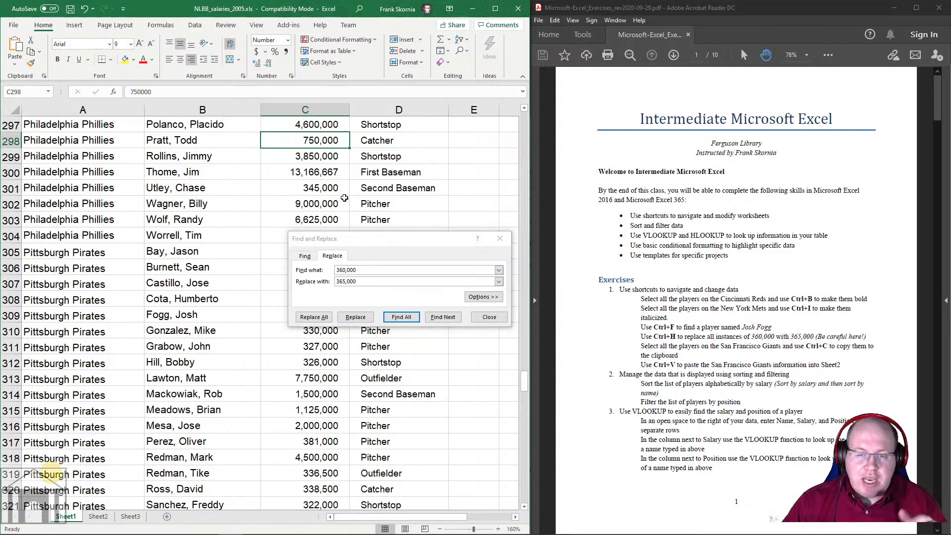
click(345, 270)
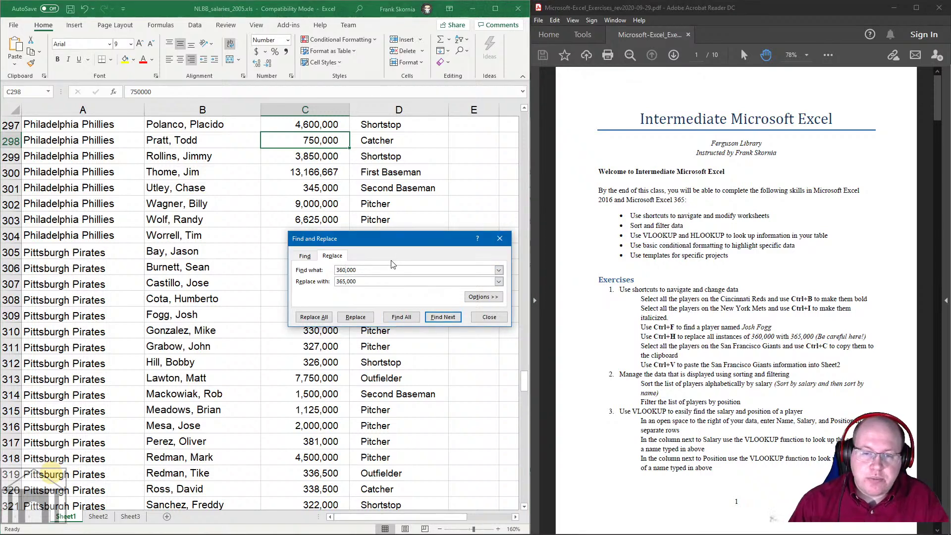
key(Delete)
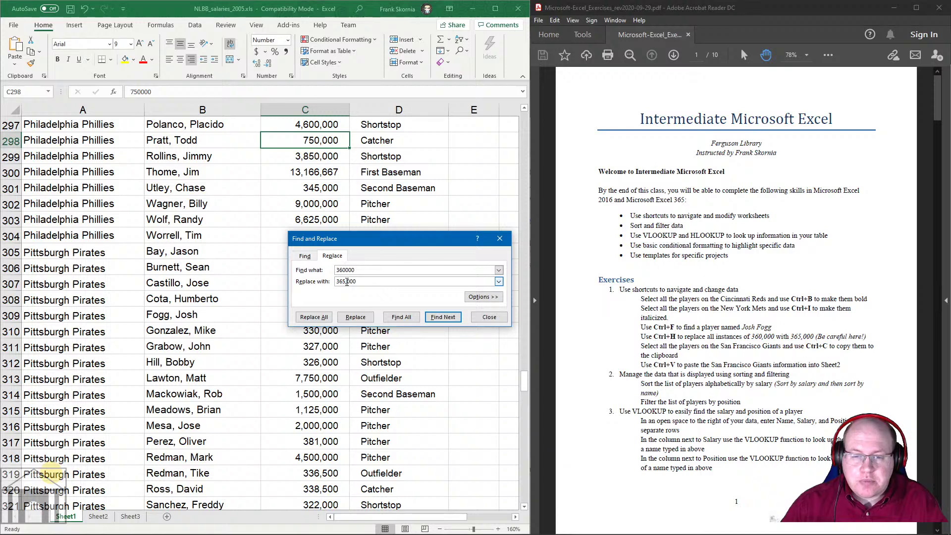
click(401, 282)
key(Left)
key(Left)
key(Left)
key(BackSpace)
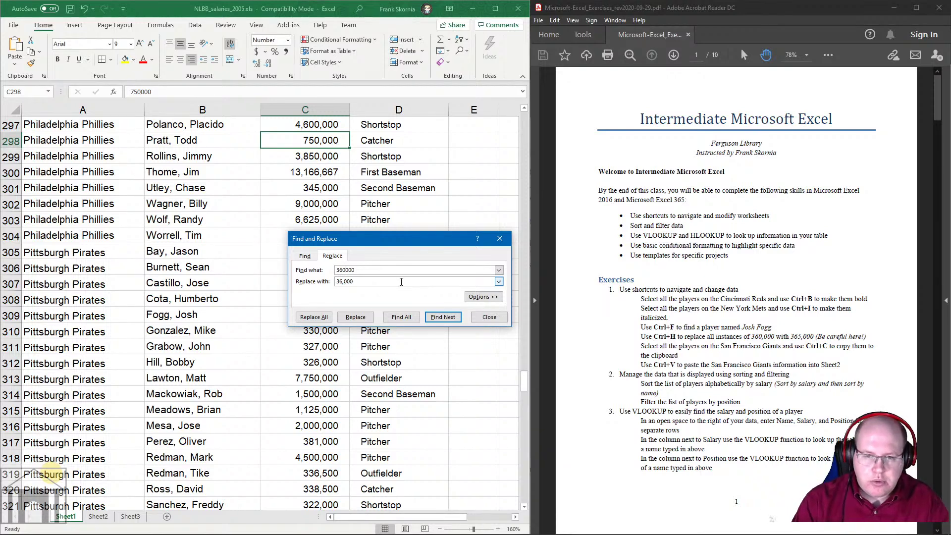
key(Delete)
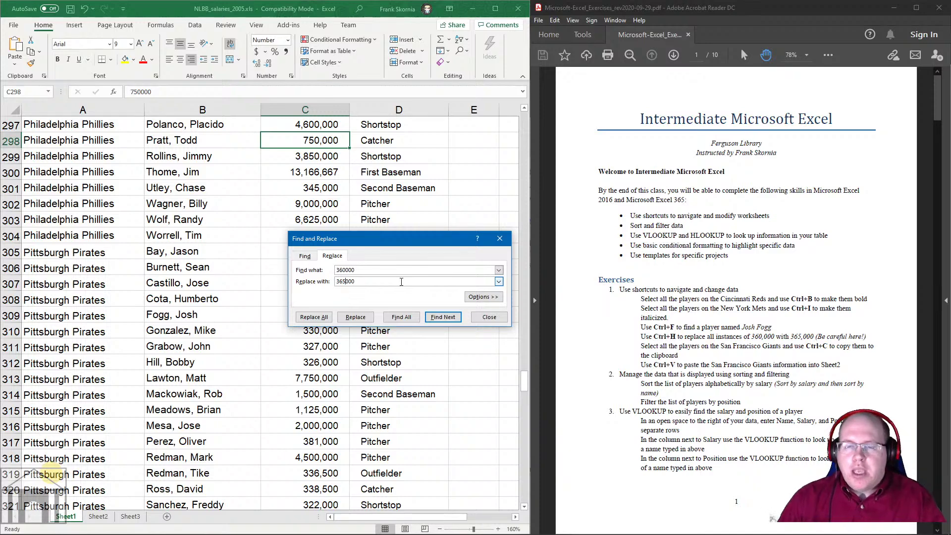
Step: List all cells containing 360000 and enlarge the results list to examine every match
click(412, 318)
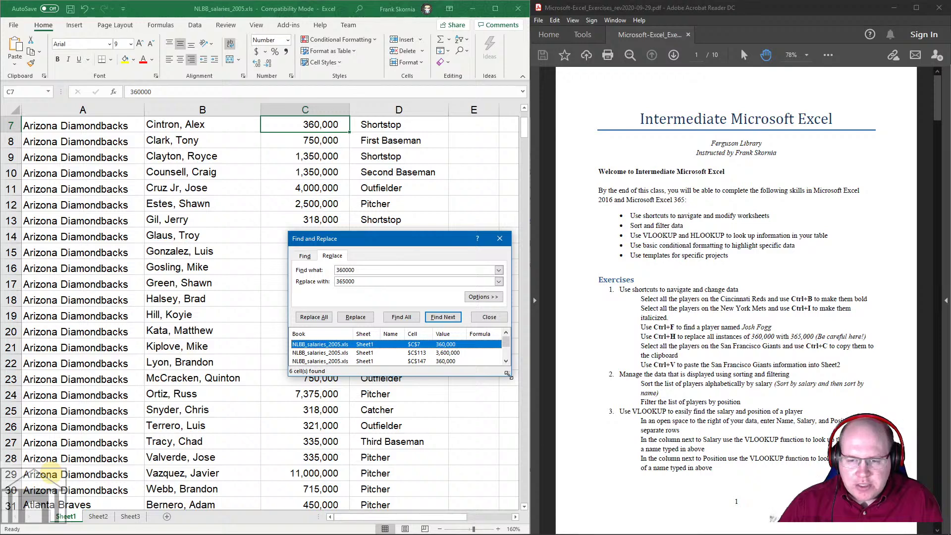
drag(509, 374, 507, 410)
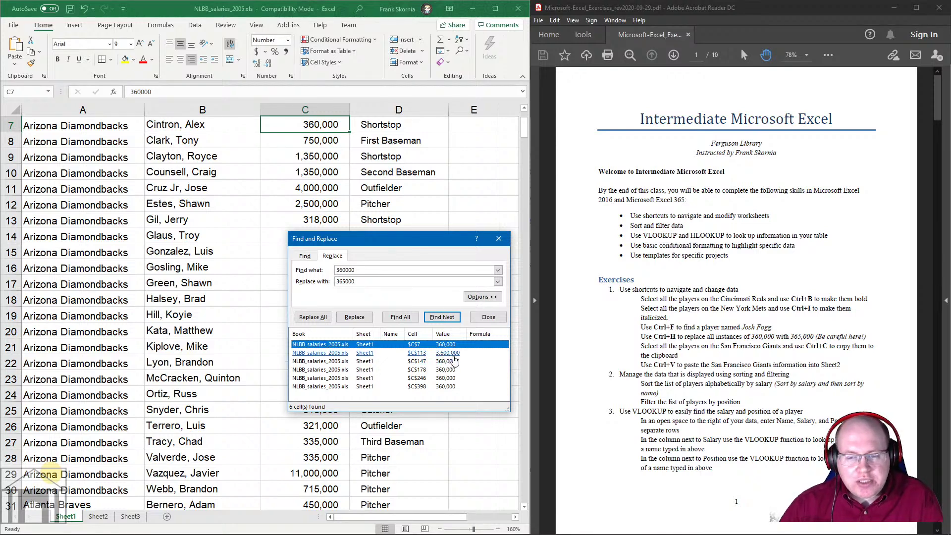
click(339, 271)
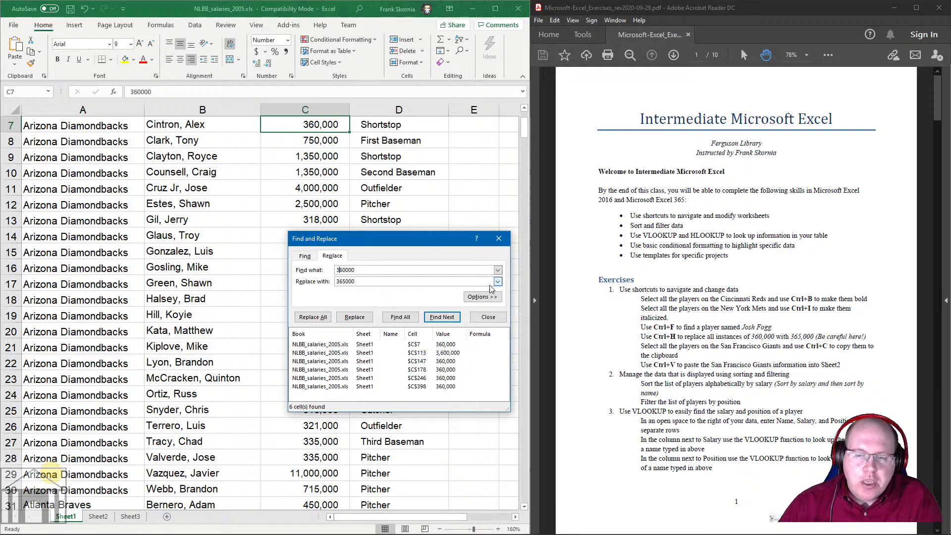
Step: Replace every 360000 in the workbook with 365000, matching entire cell contents only and listing the matches before replacing
click(484, 296)
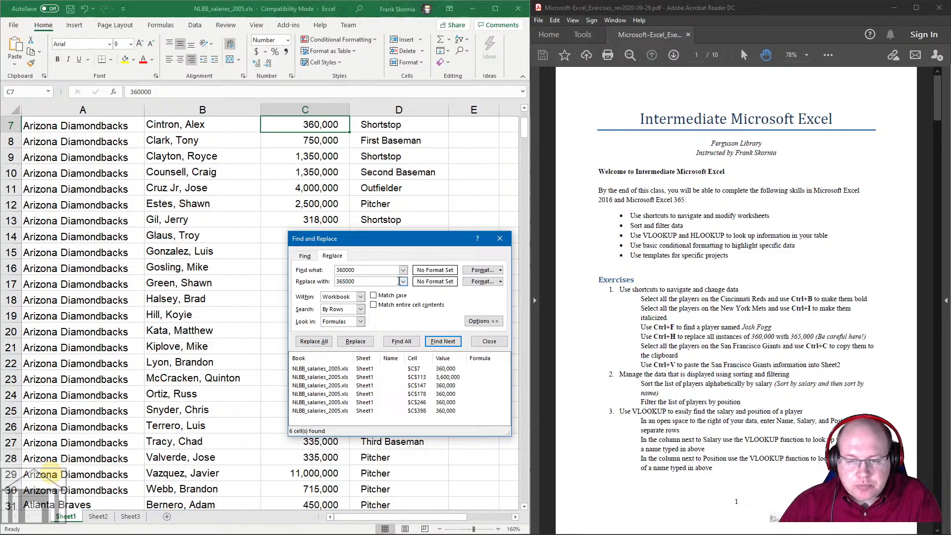
click(373, 305)
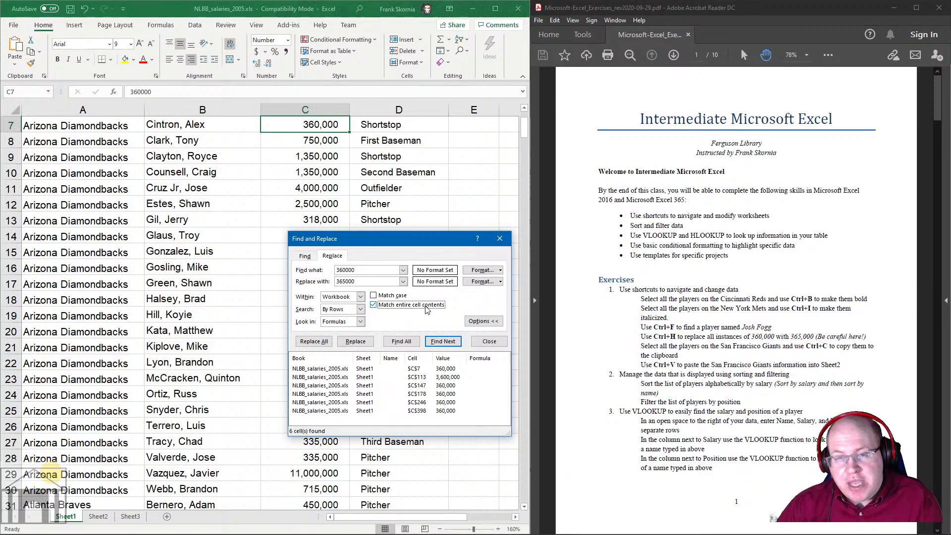
click(401, 342)
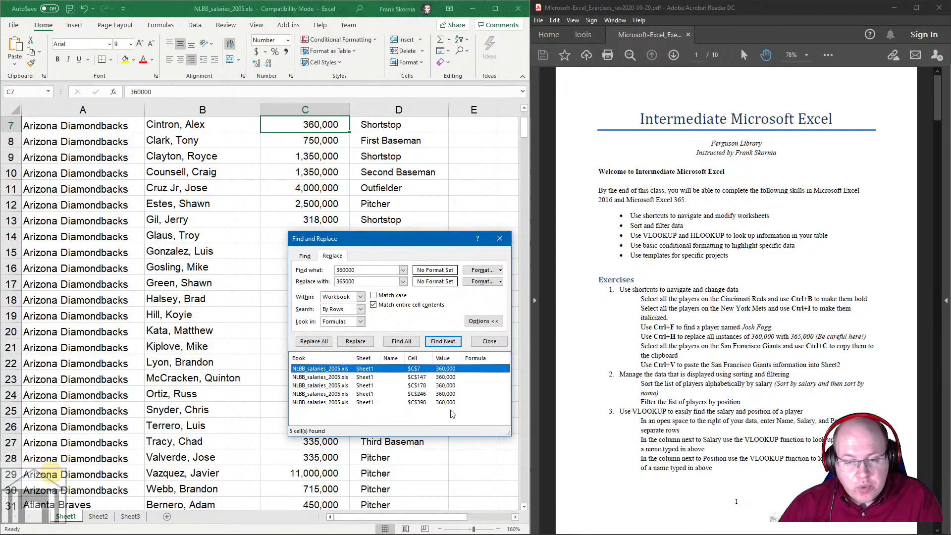
click(314, 341)
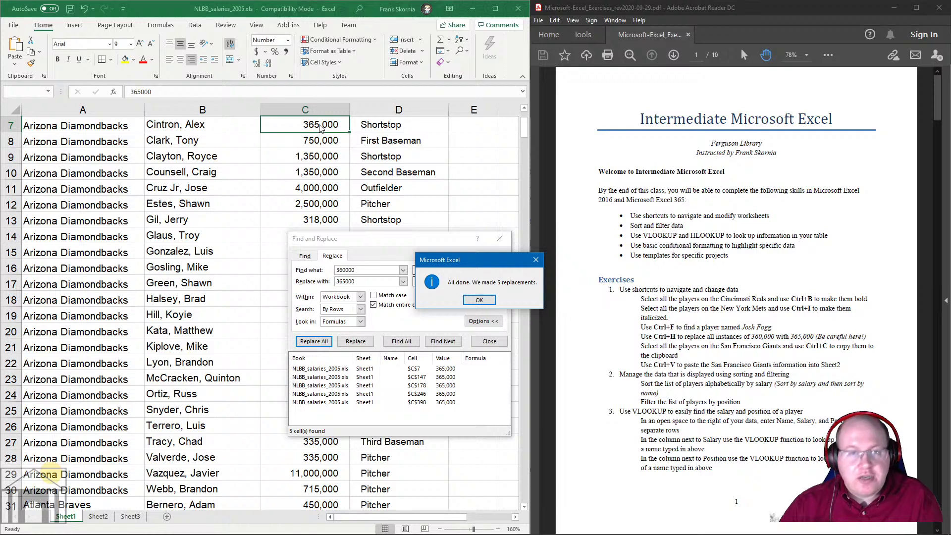
click(479, 300)
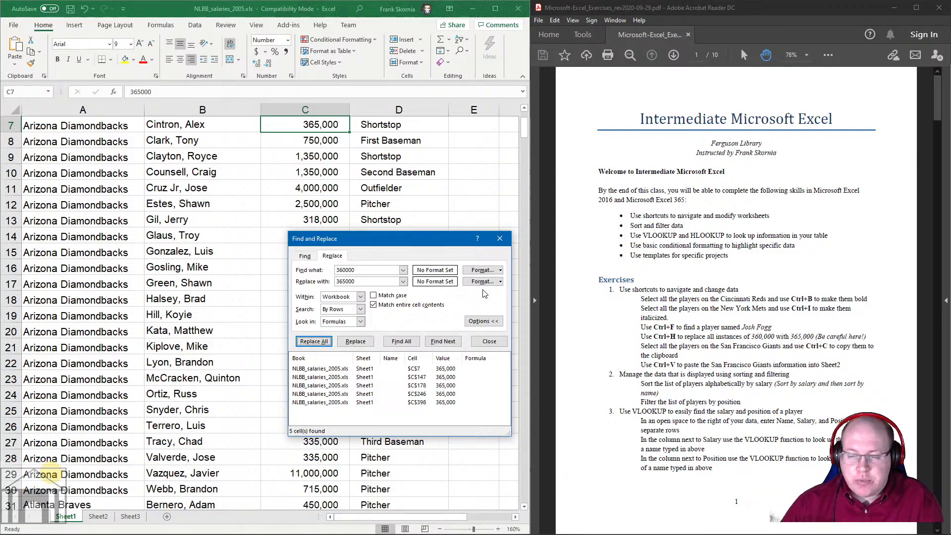
Step: Look through the handout's Ctrl shortcut tables on pages 4 to 6, close Find and Replace, and return to the exercises
scroll(785, 261, down, 3)
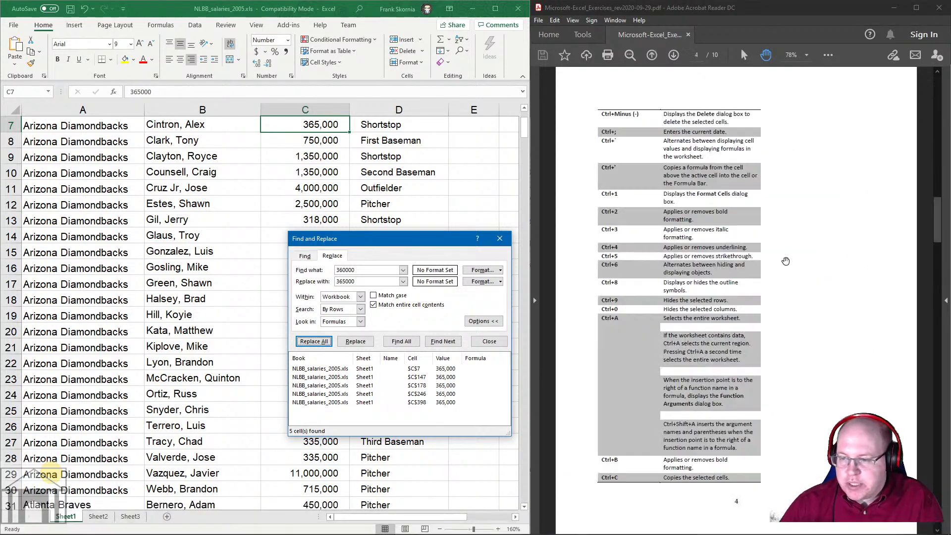
scroll(785, 260, down, 2)
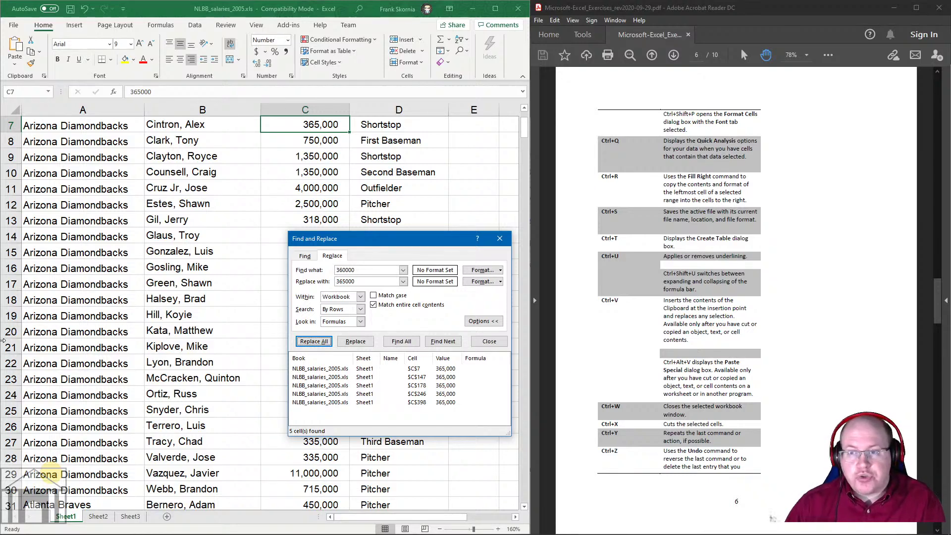
scroll(718, 237, up, 2)
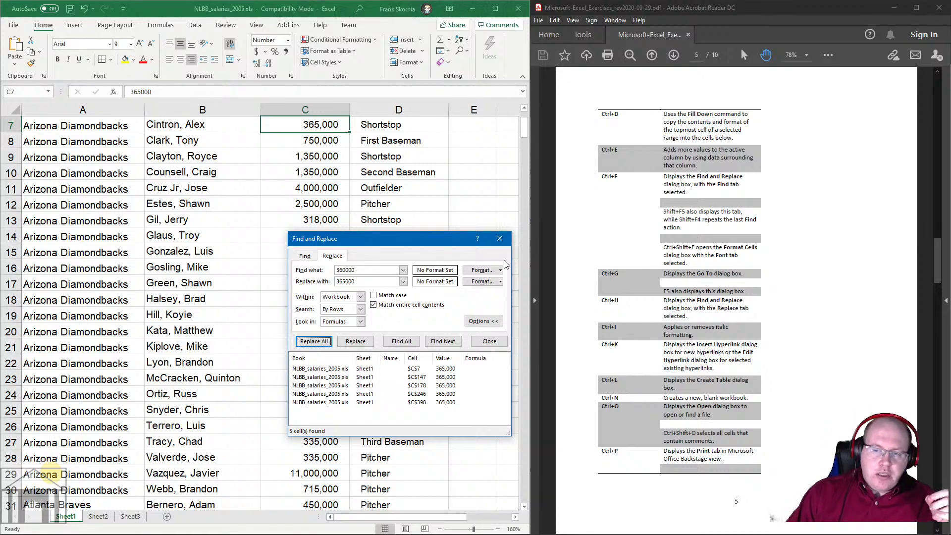
click(497, 241)
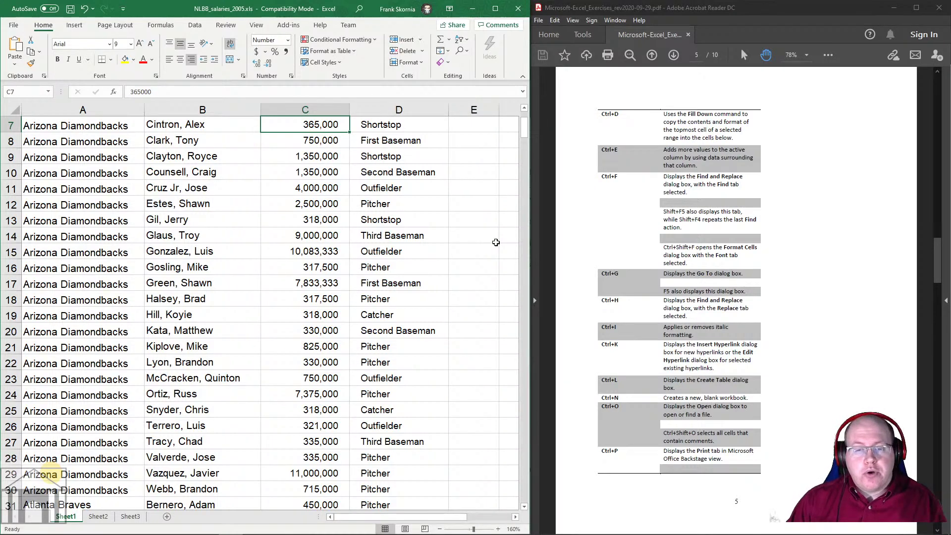
scroll(814, 78, up, 15)
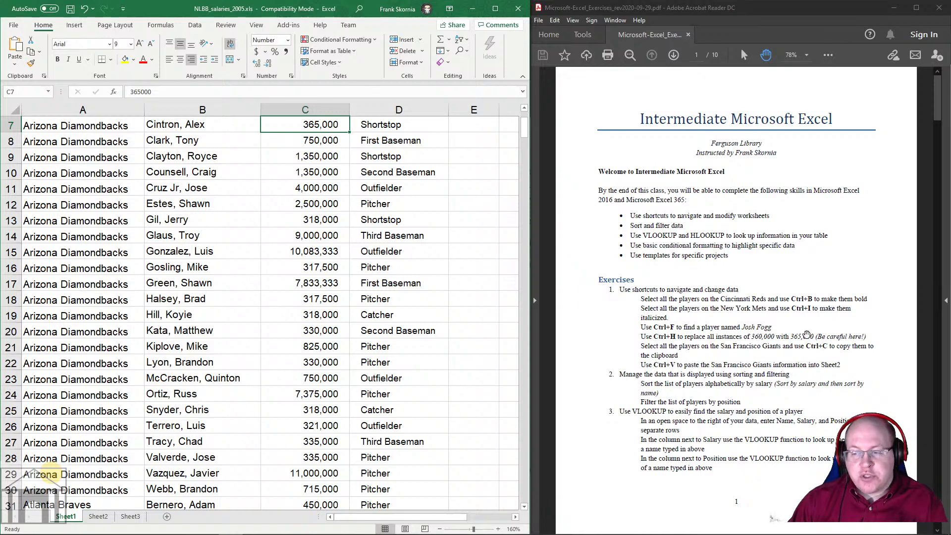
Step: Reopen the Replace dialog, collapse and expand its extra options to review them, and close it without replacing anything
click(399, 280)
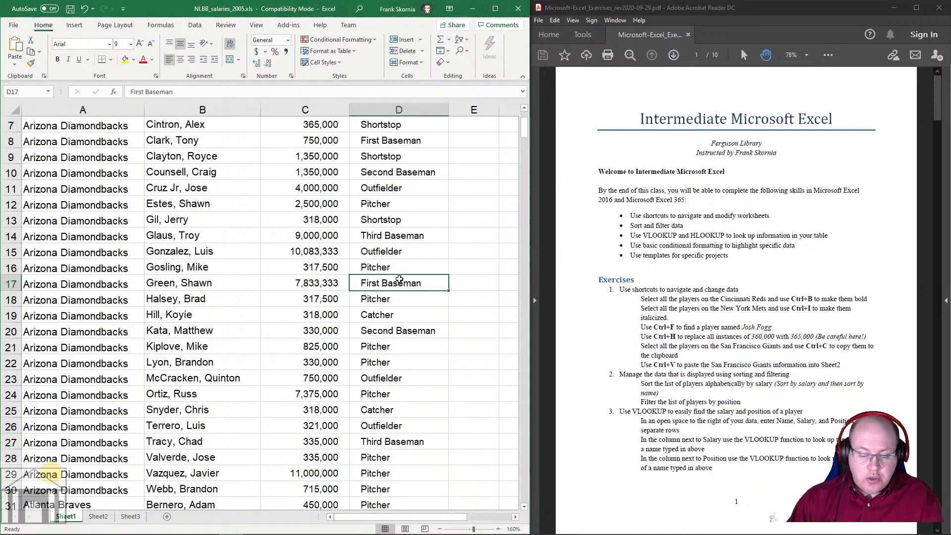
key(ctrl+h)
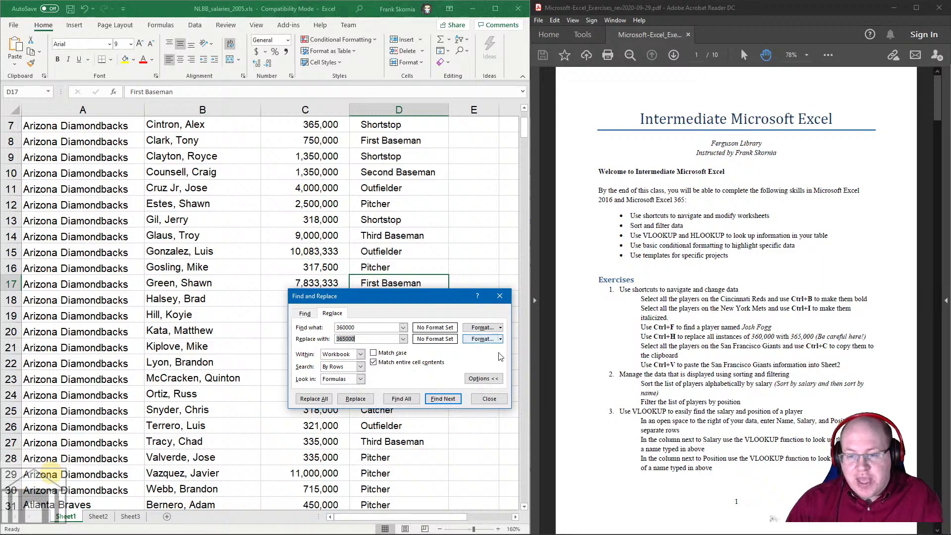
click(487, 380)
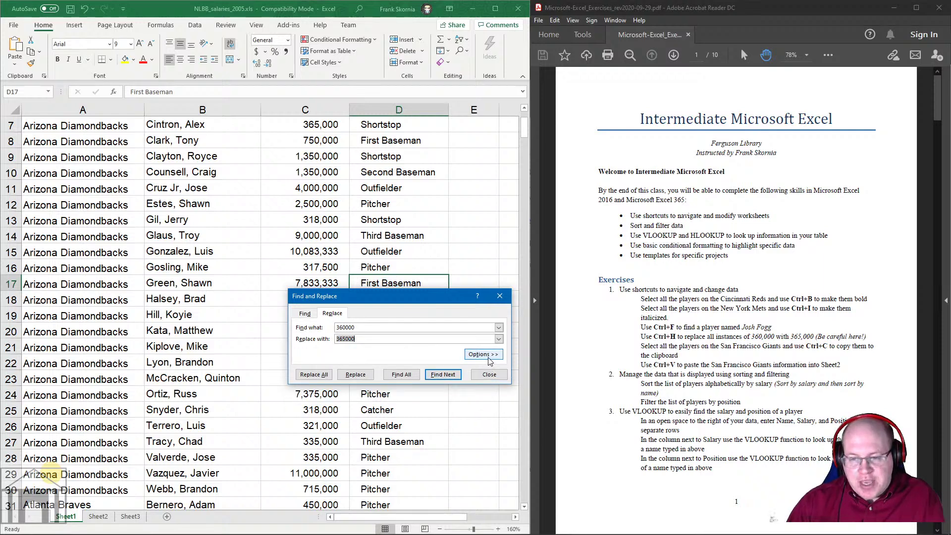
click(483, 354)
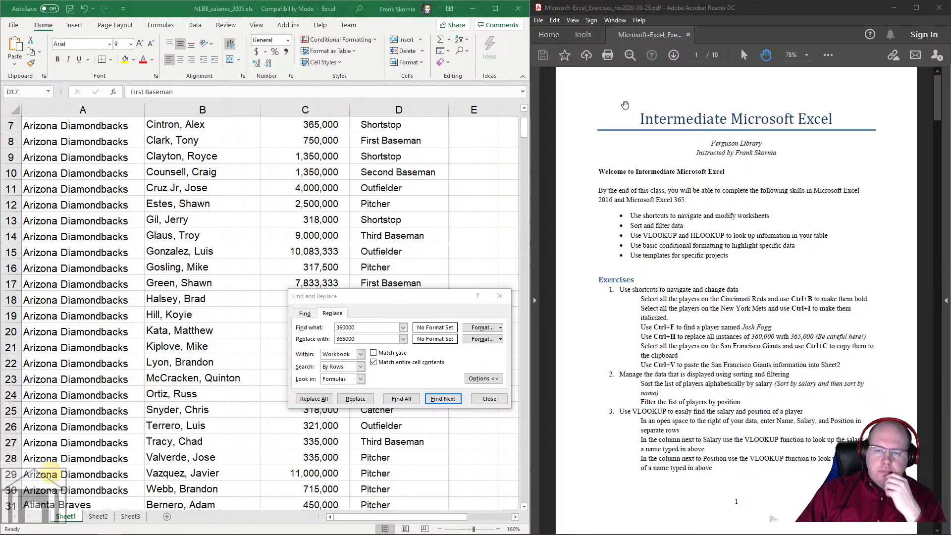
click(495, 401)
click(494, 400)
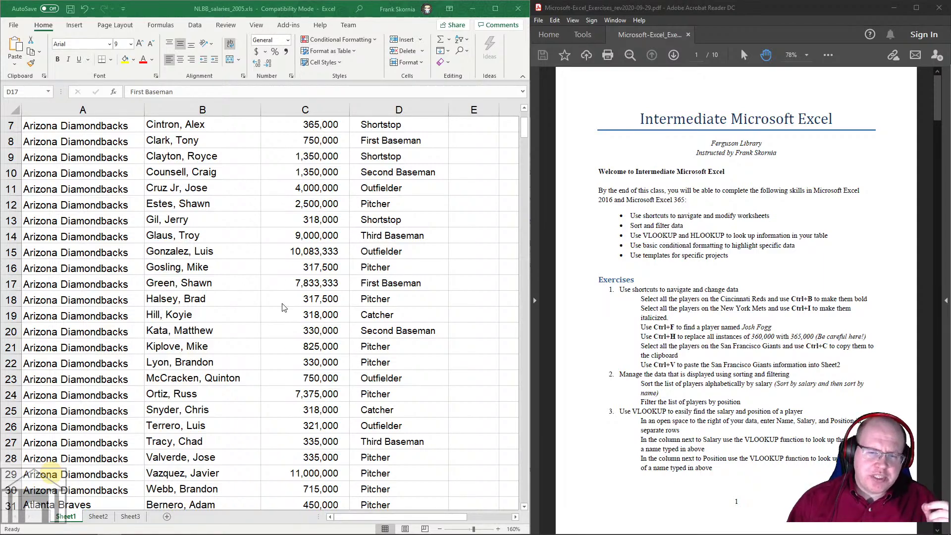
Step: Copy all San Francisco Giants player rows, A361 to D386, to the clipboard
scroll(286, 310, down, 15)
scroll(285, 310, down, 20)
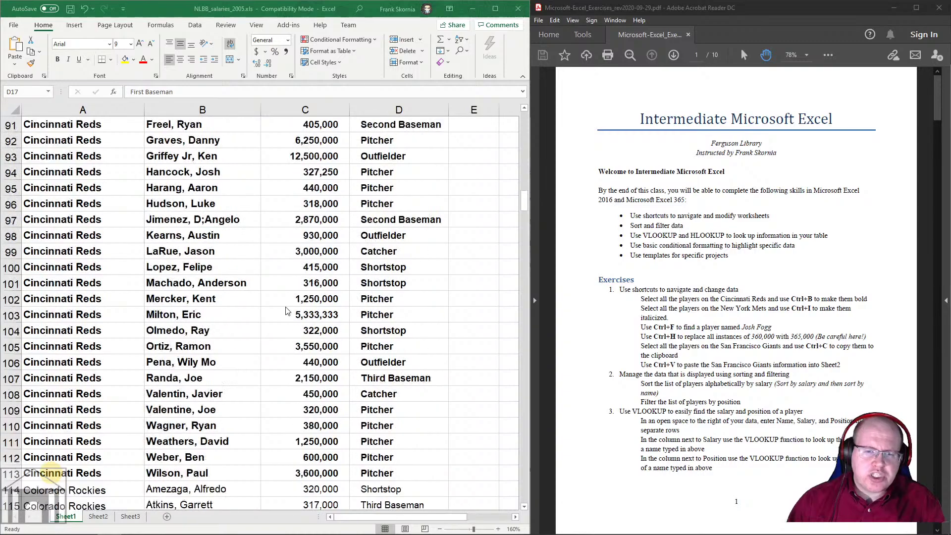
scroll(286, 311, down, 20)
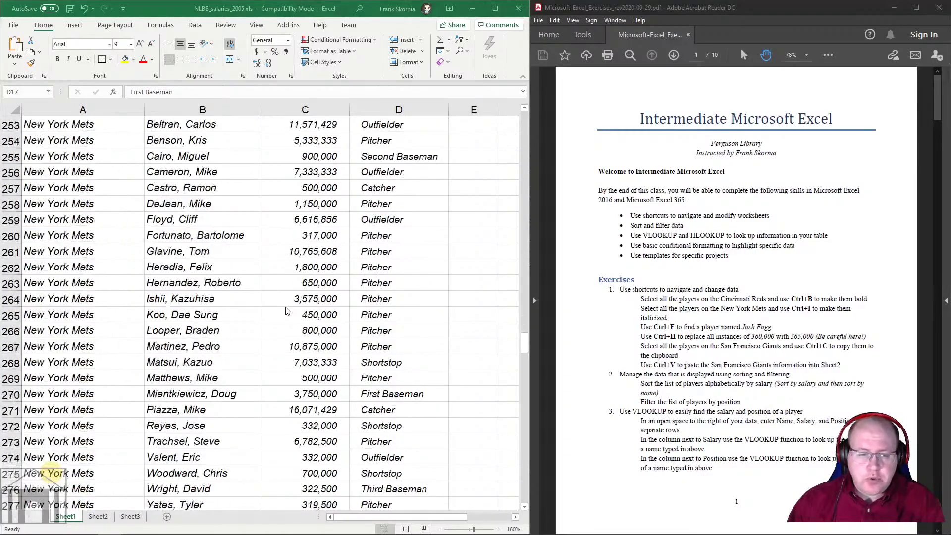
scroll(285, 311, down, 13)
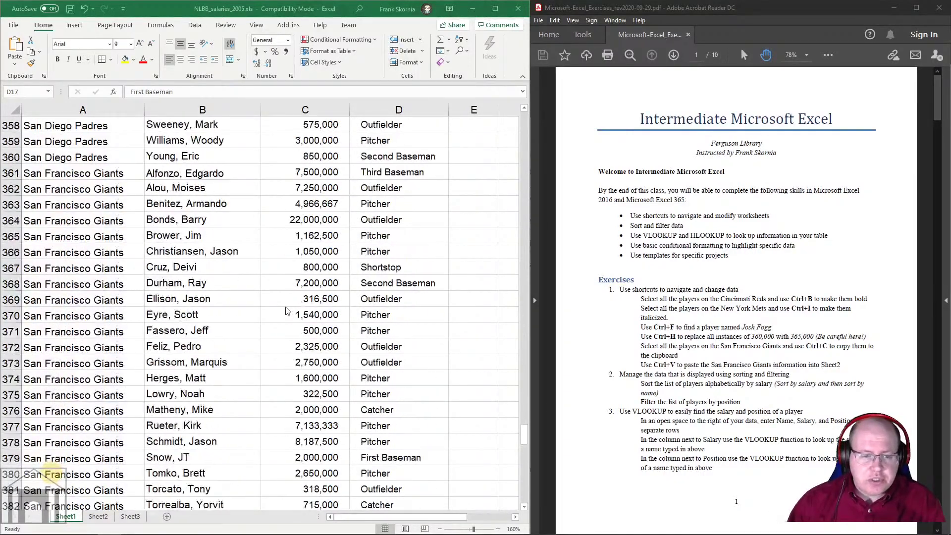
scroll(286, 310, up, 3)
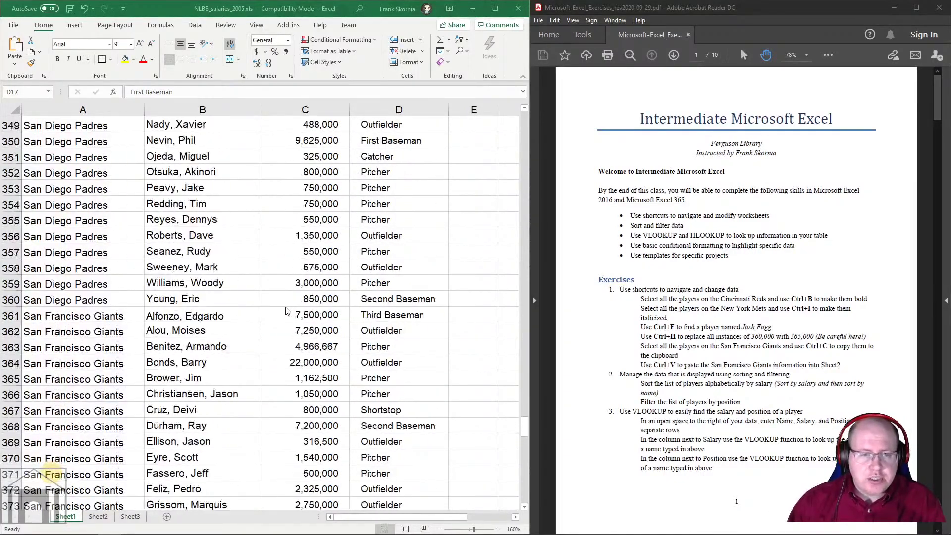
click(70, 314)
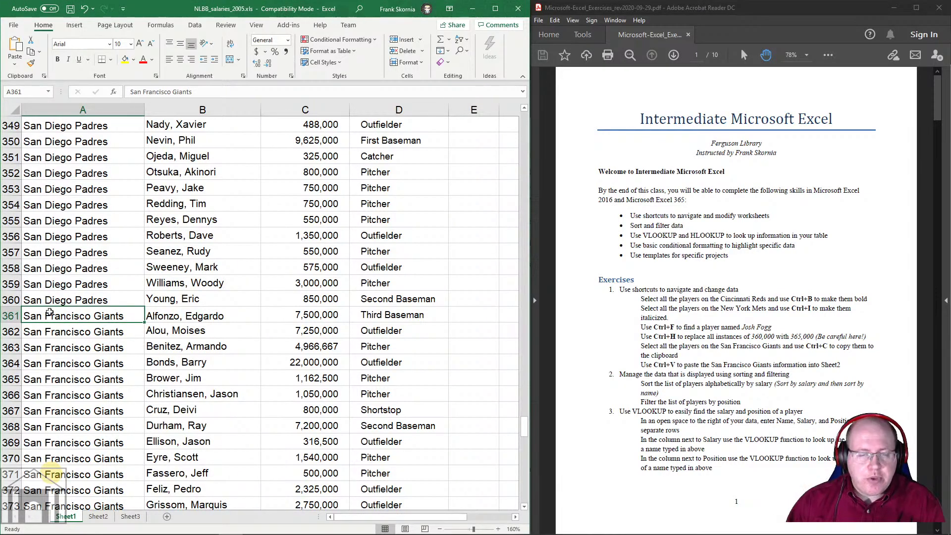
scroll(245, 380, down, 7)
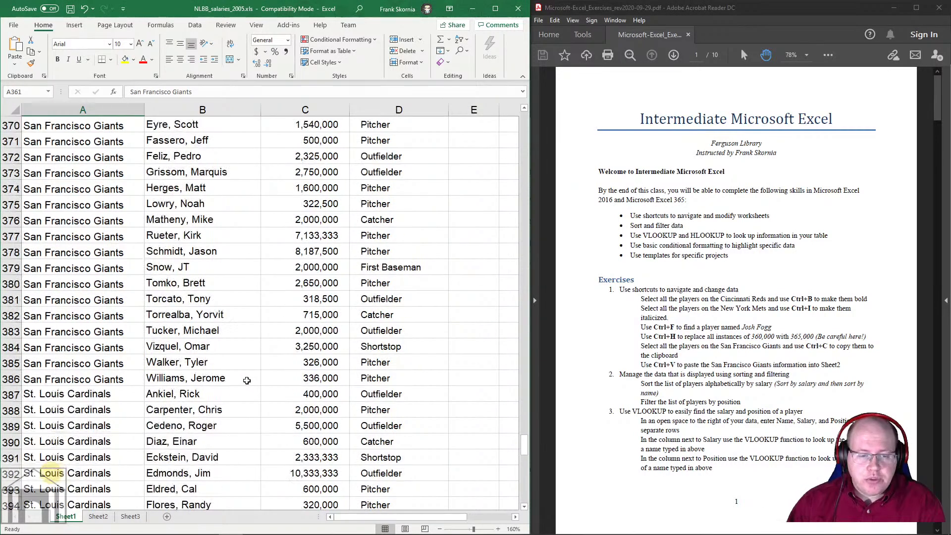
shift+click(393, 377)
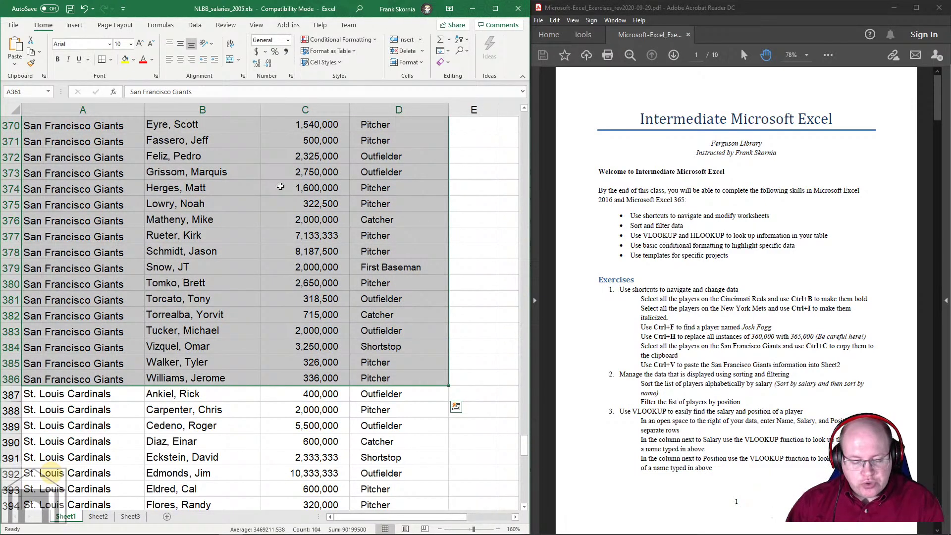
key(ctrl+c)
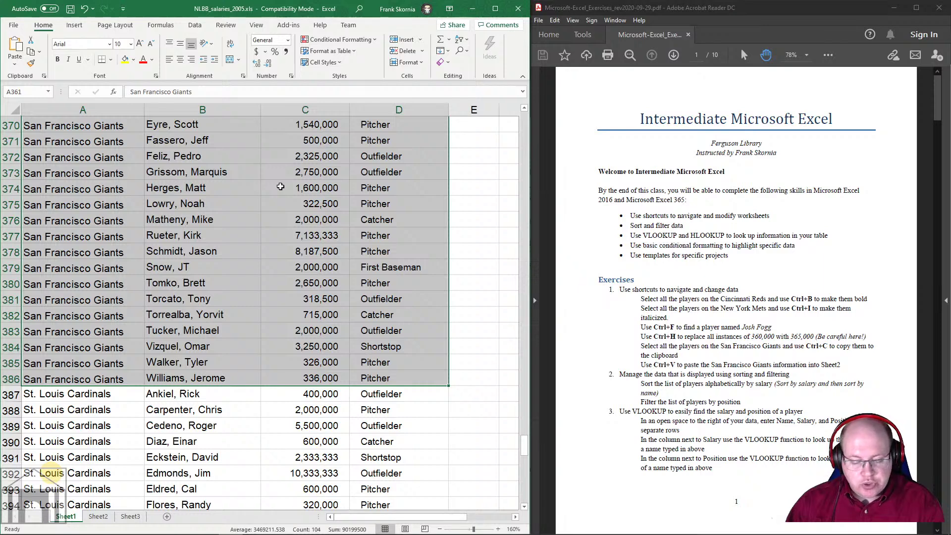
key(ctrl+c)
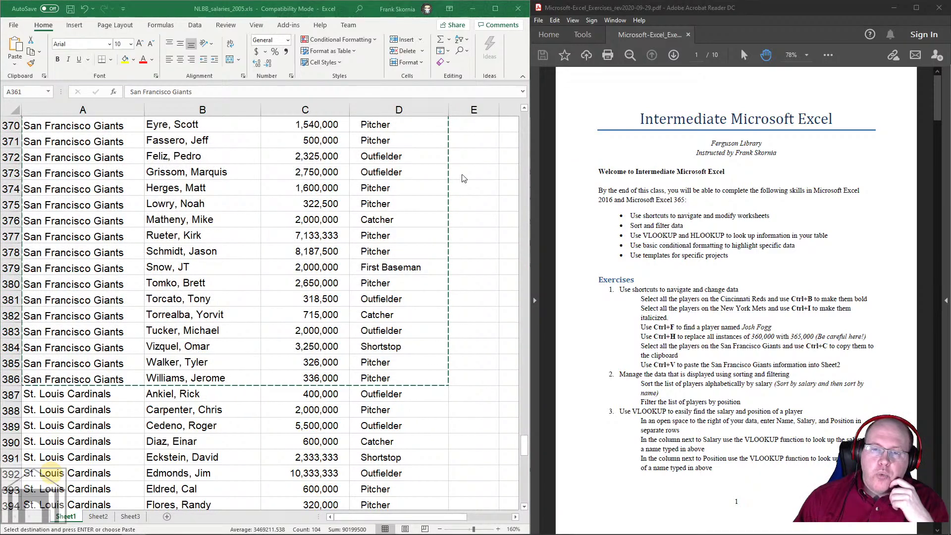
Step: Enter "Something else" in cell E357 to demonstrate its effect on the pending copy, and delete that text again
scroll(354, 294, up, 5)
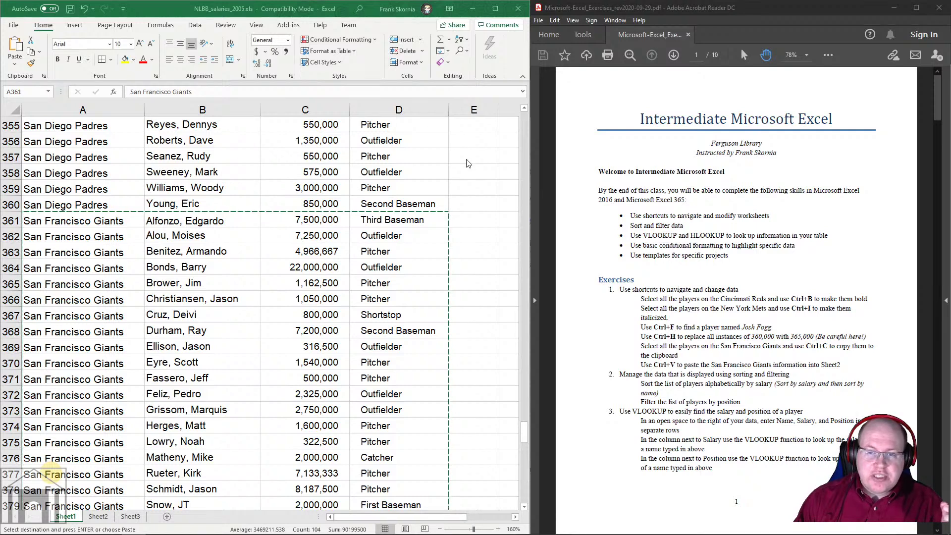
click(478, 157)
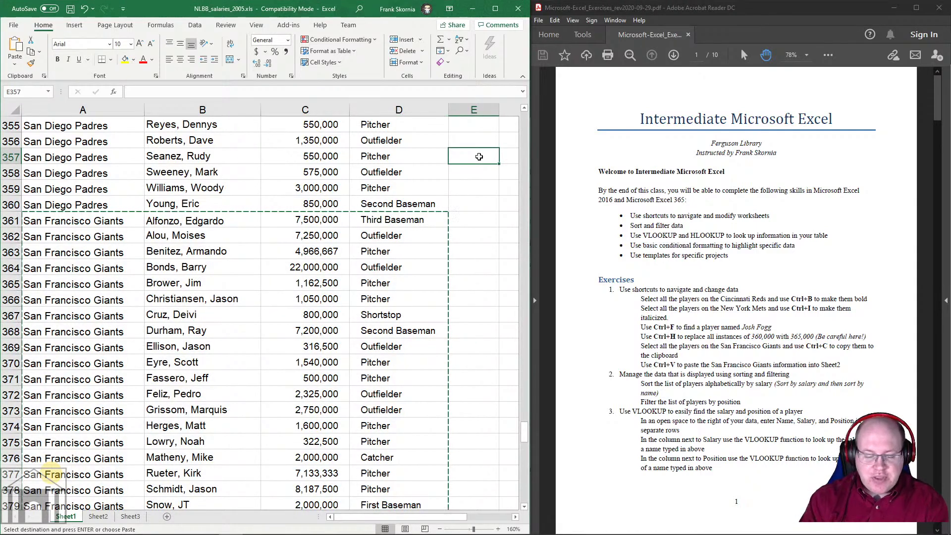
double_click(479, 157)
text(Something else)
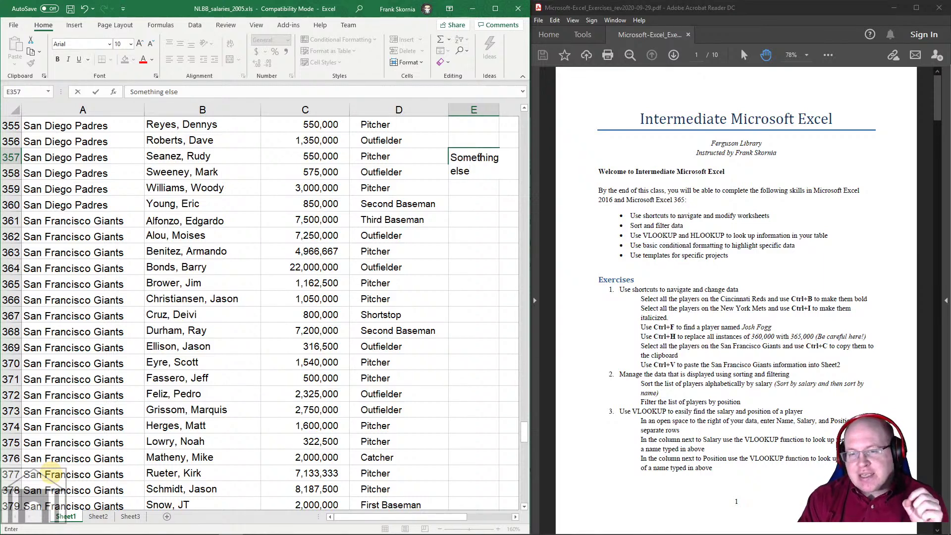
click(476, 184)
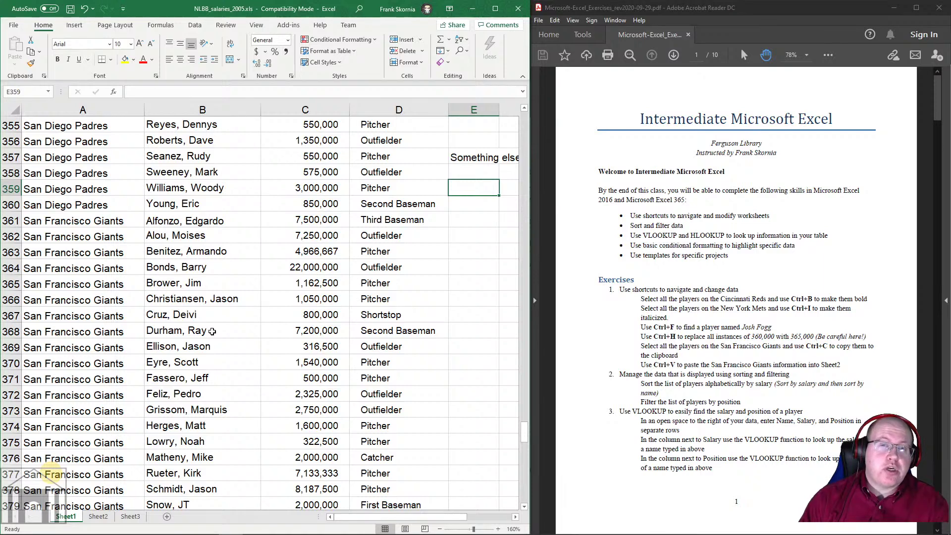
click(466, 230)
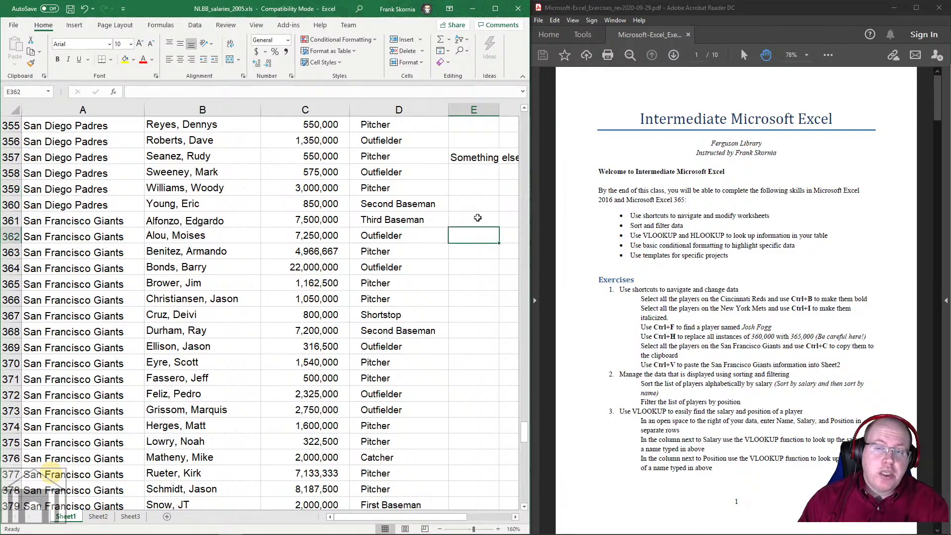
click(489, 157)
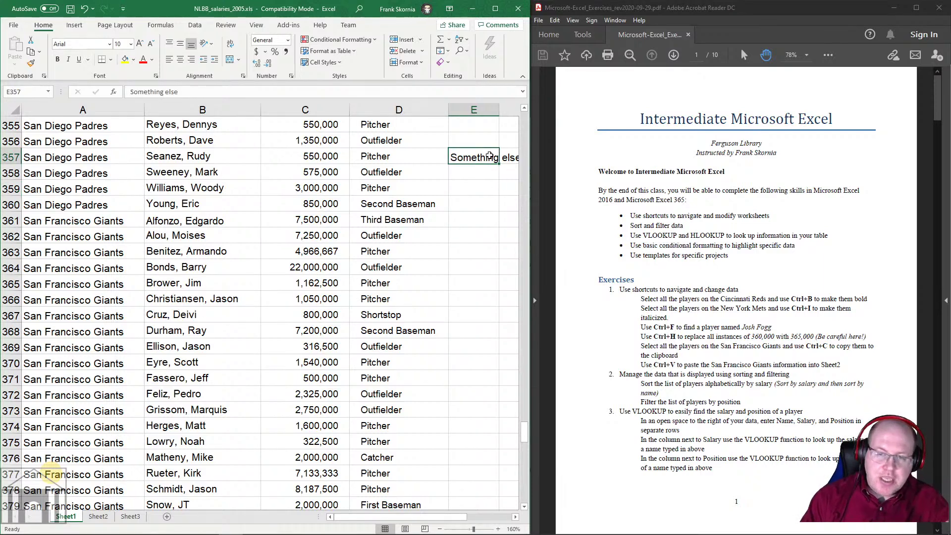
key(Delete)
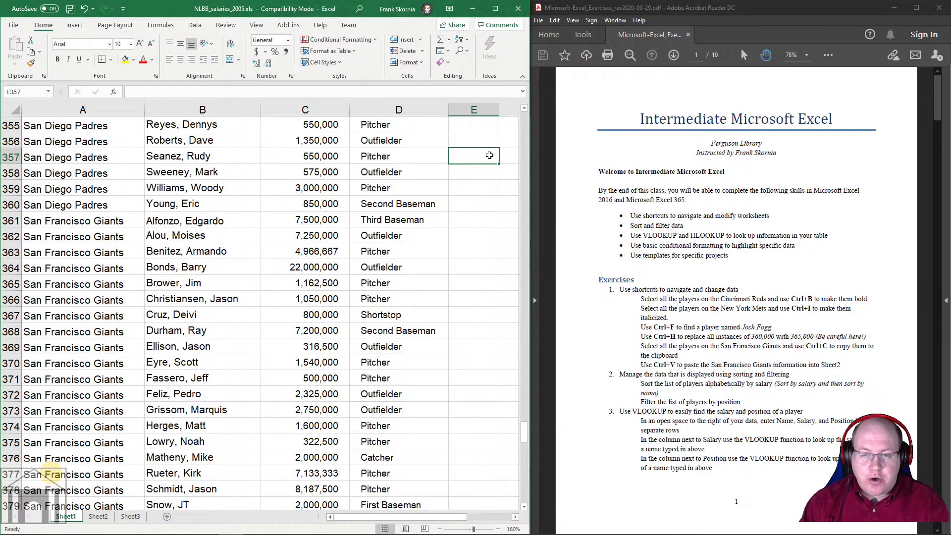
Step: Copy the San Francisco Giants range A361:D386 again and go to the empty Sheet2
click(92, 218)
scroll(220, 232, down, 2)
scroll(223, 231, down, 2)
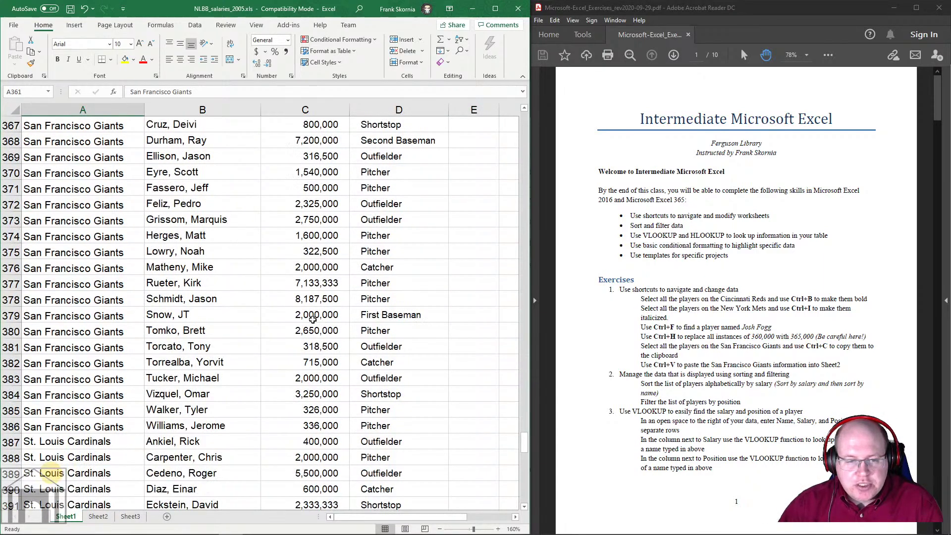
shift+click(397, 423)
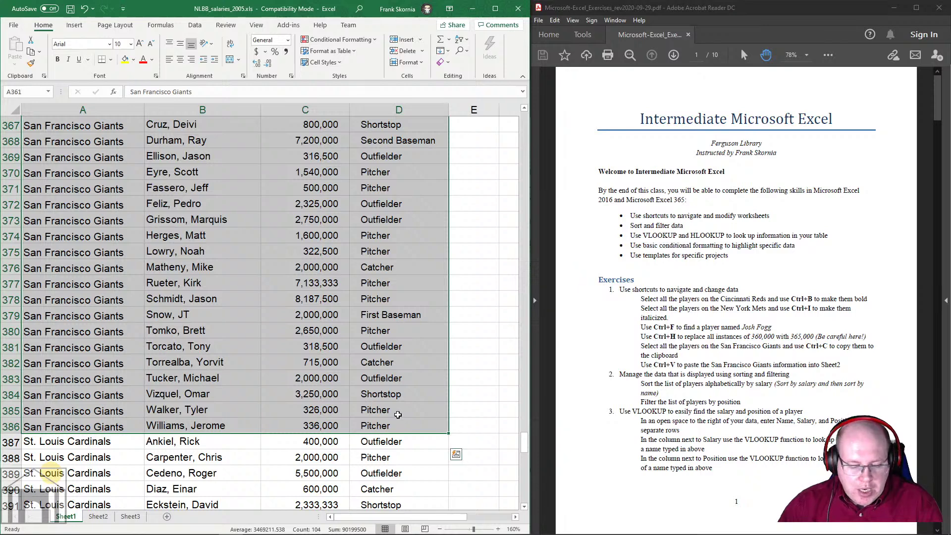
key(ctrl+c)
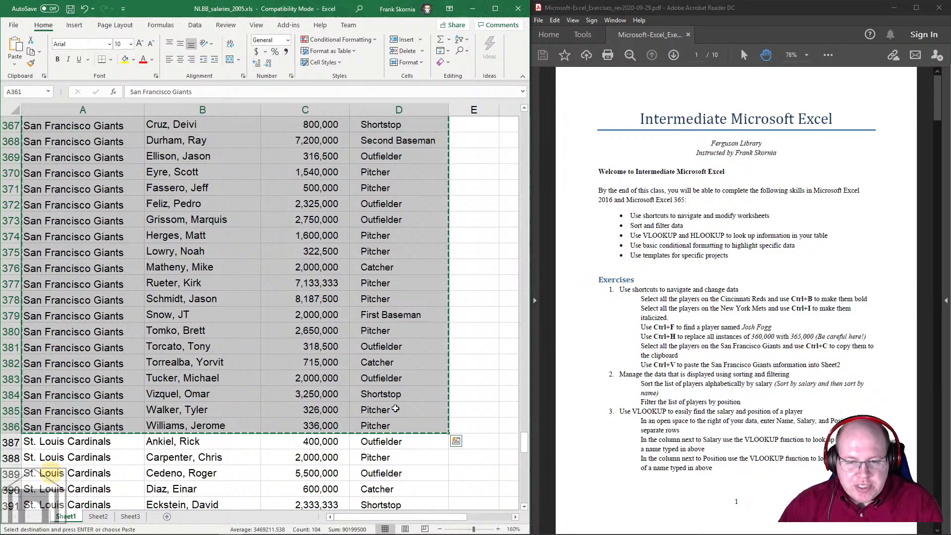
click(98, 516)
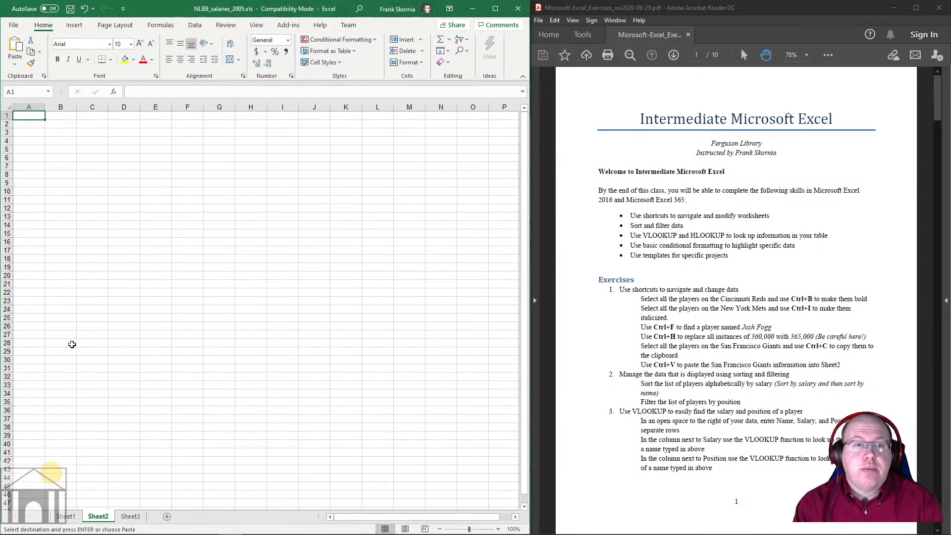
Step: Paste the copied San Francisco Giants rows into Sheet2 starting at A1, and select the positions in D1:D9
key(ctrl+v)
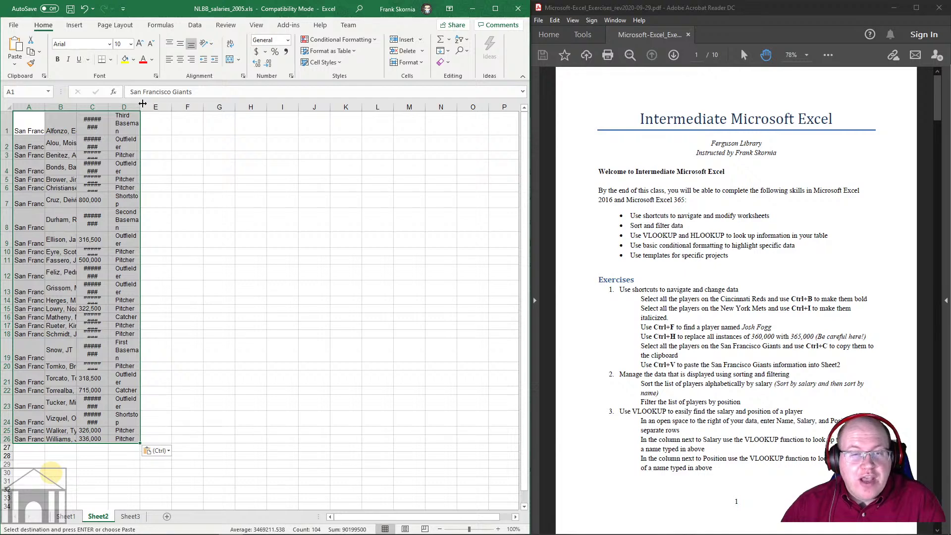
click(157, 170)
drag(131, 128, 131, 242)
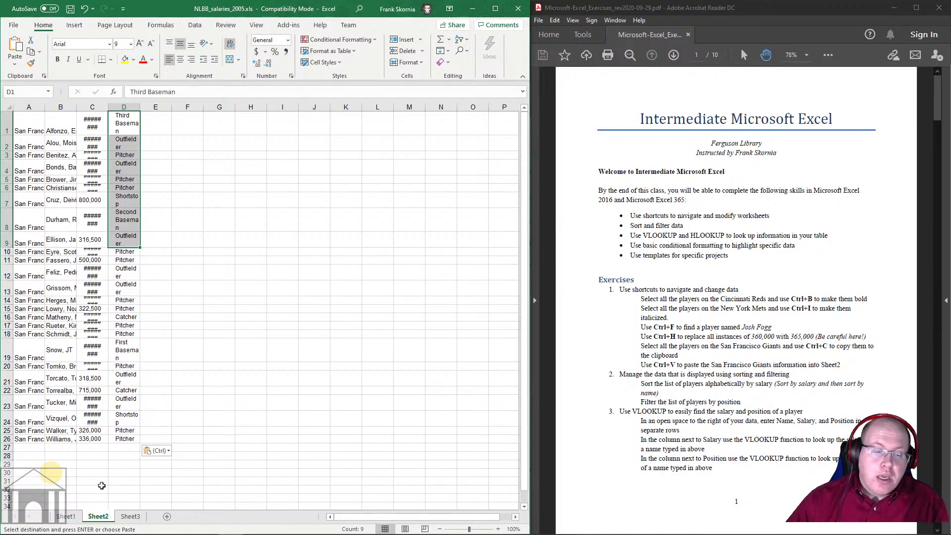
Step: Paste the San Francisco Giants rows again at G7 on Sheet2, repeat the paste after checking Sheet1, and review the available paste options
click(220, 210)
key(ctrl+v)
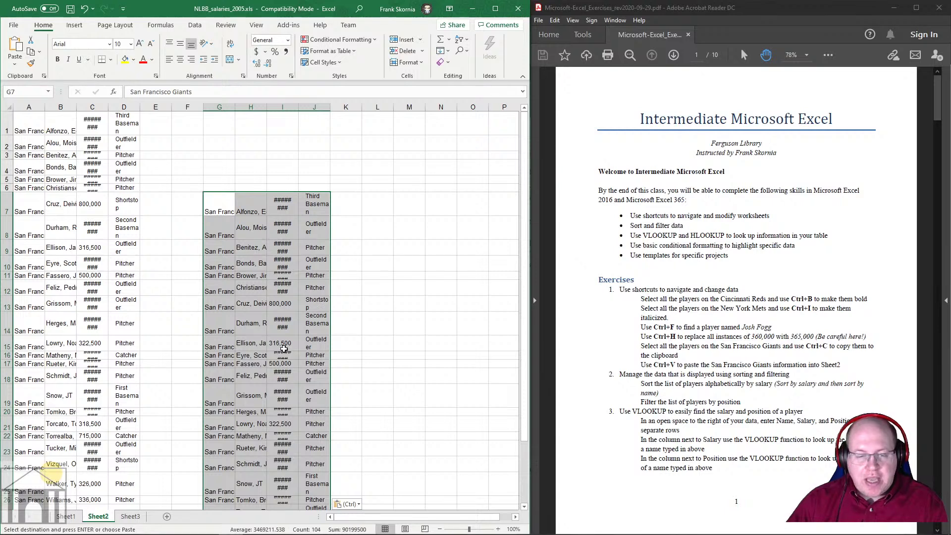
key(ctrl+Page_Up)
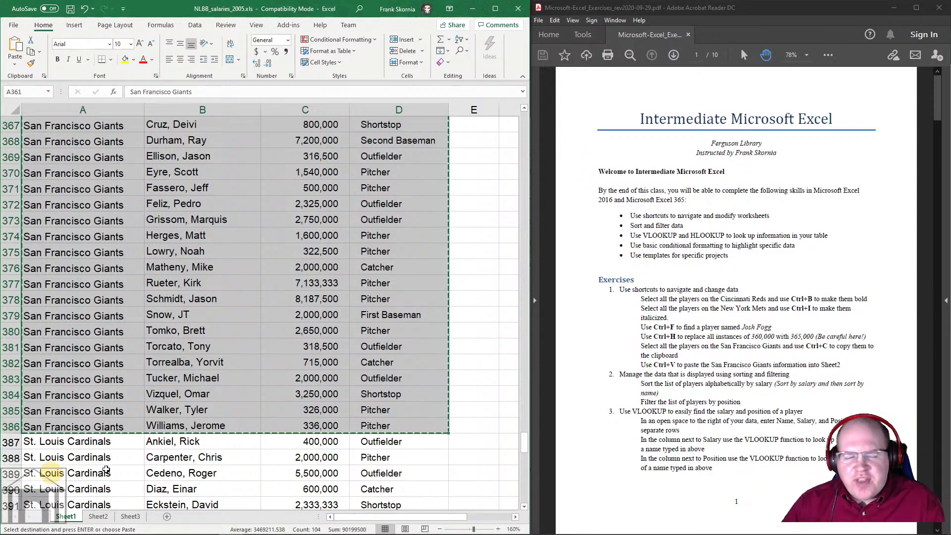
click(98, 516)
key(ctrl+v)
click(15, 61)
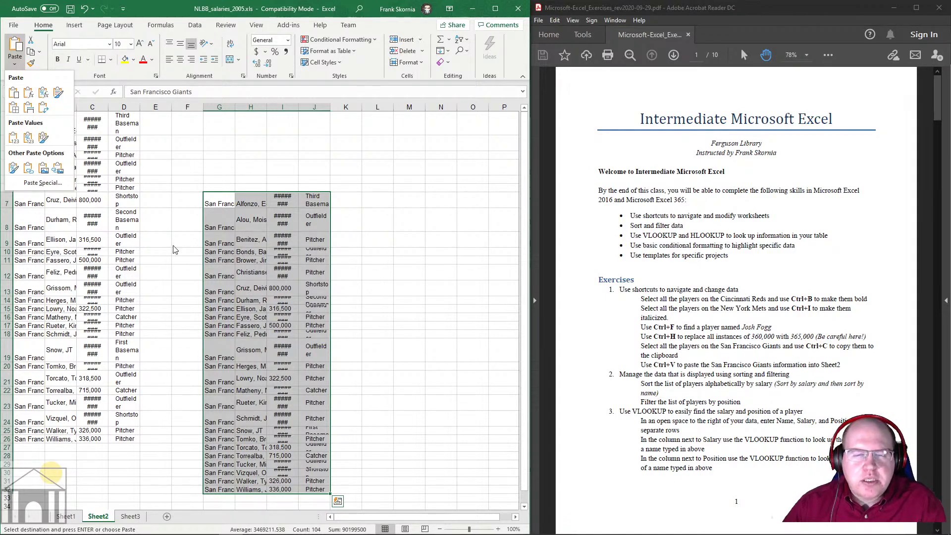
key(Escape)
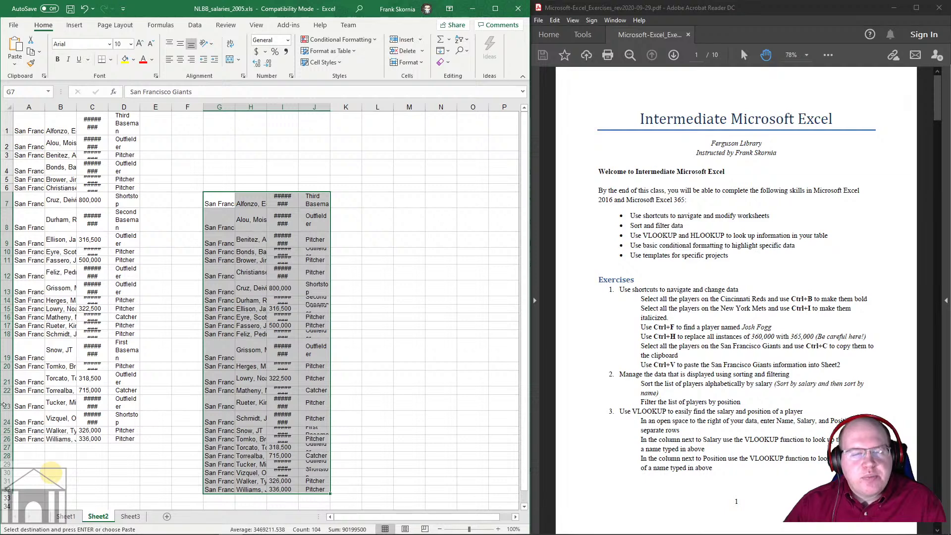
Step: Reselect the San Francisco Giants range A361:D386 on Sheet1 and return to the empty cell J2 on Sheet2
click(69, 518)
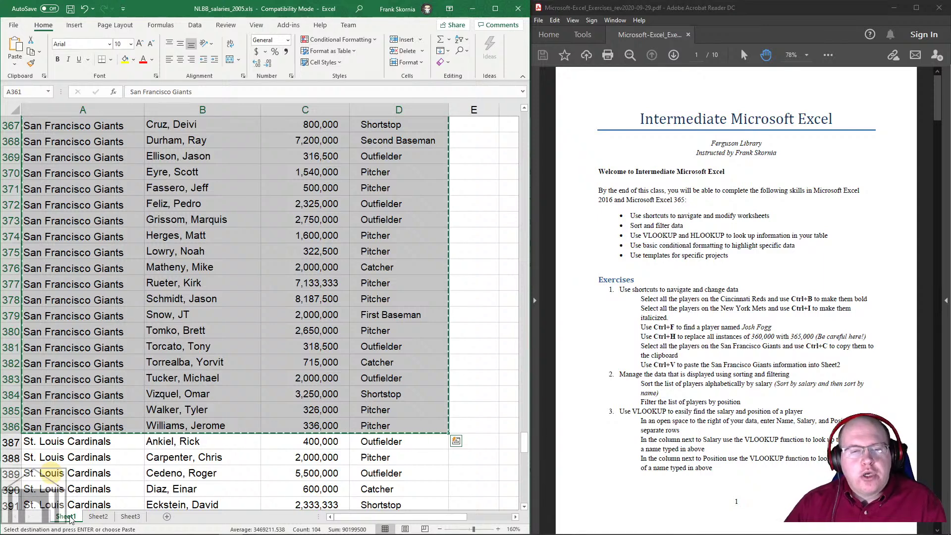
scroll(148, 473, up, 3)
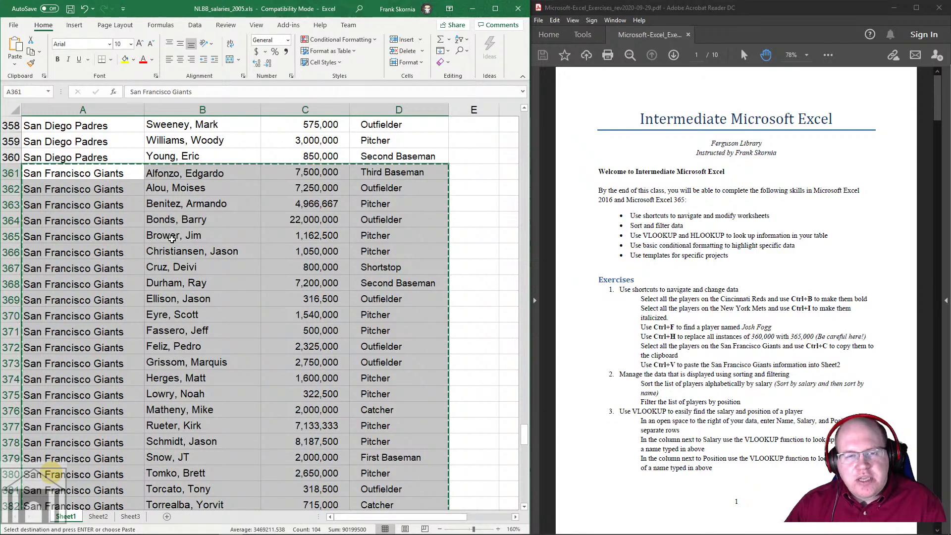
click(79, 177)
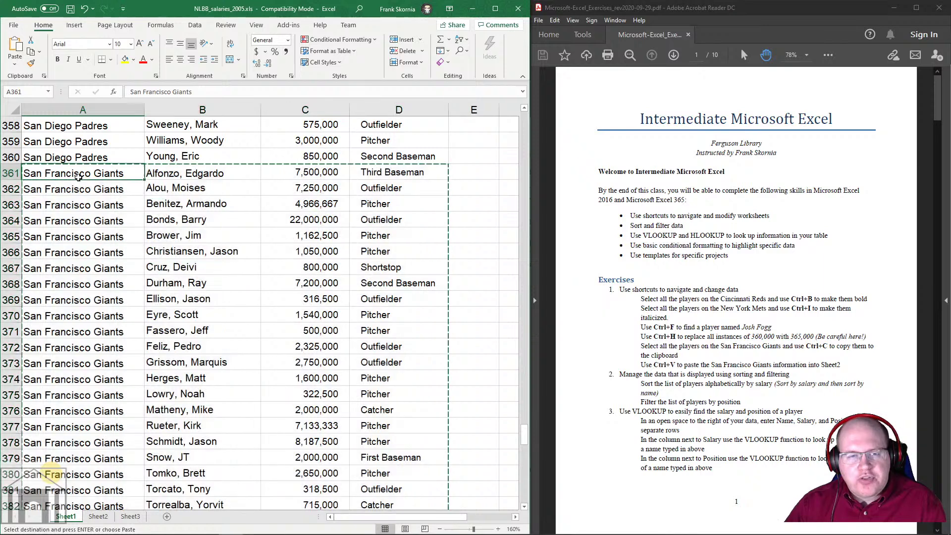
scroll(236, 291, down, 2)
scroll(236, 291, down, 1)
shift+click(394, 420)
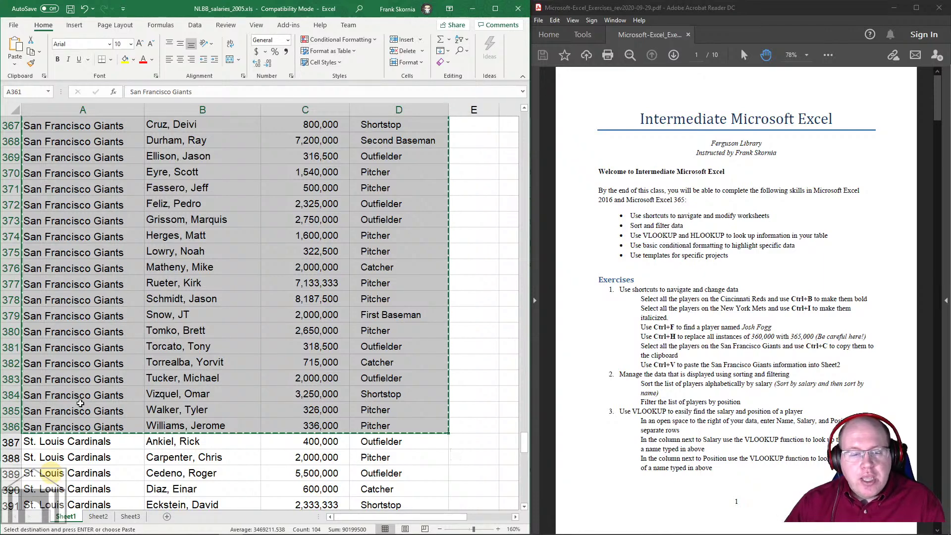
click(98, 516)
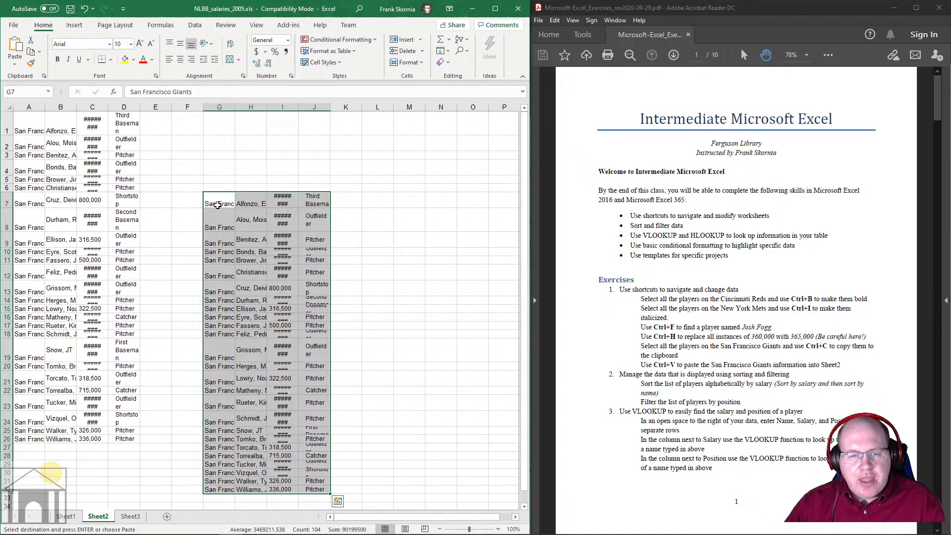
click(318, 144)
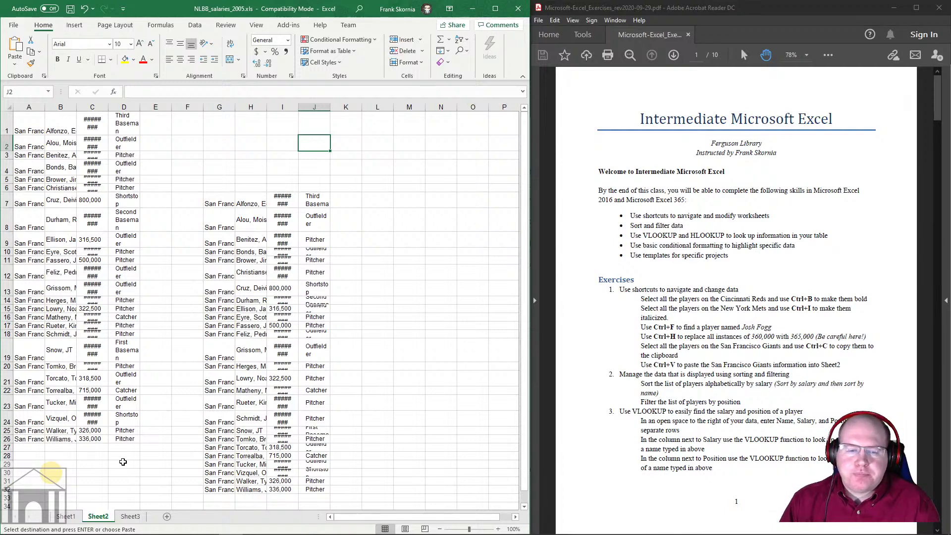
Step: Go back to Sheet1, read through the handout's keyboard shortcut reference on pages 3 to 6, and return to its exercises page
click(65, 515)
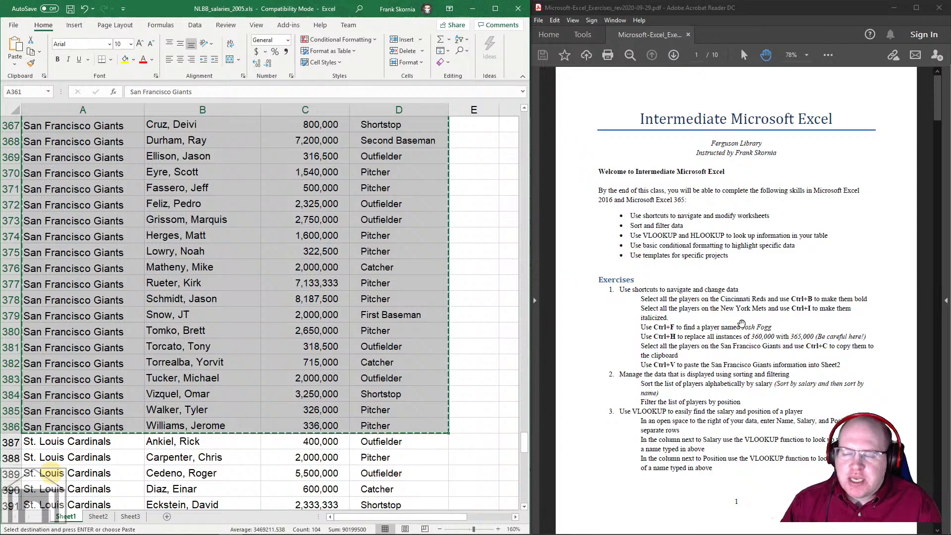
scroll(741, 323, down, 3)
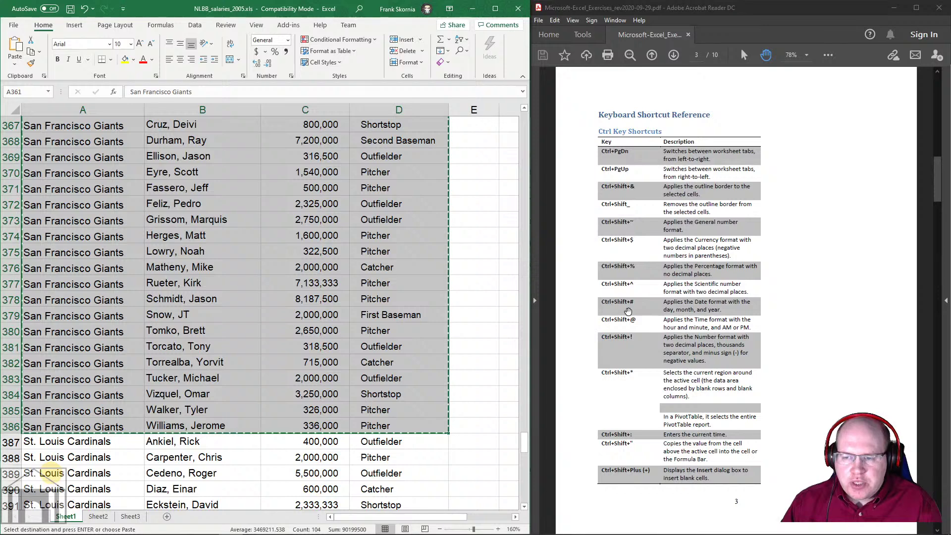
scroll(633, 306, down, 2)
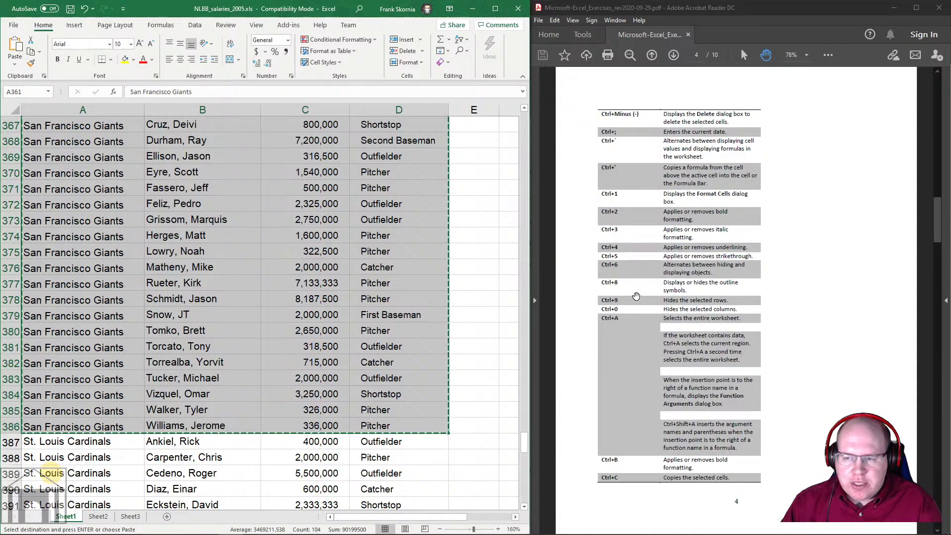
scroll(636, 296, down, 2)
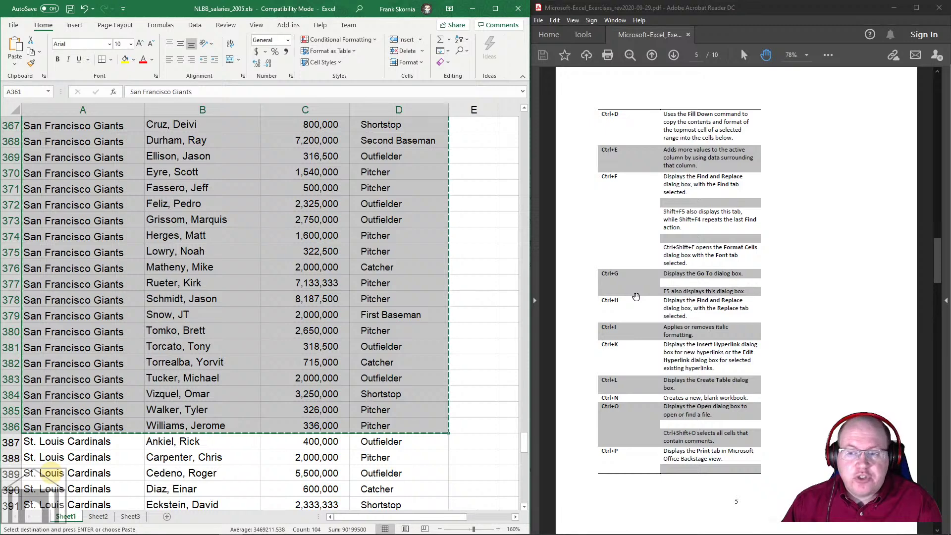
scroll(636, 296, down, 1)
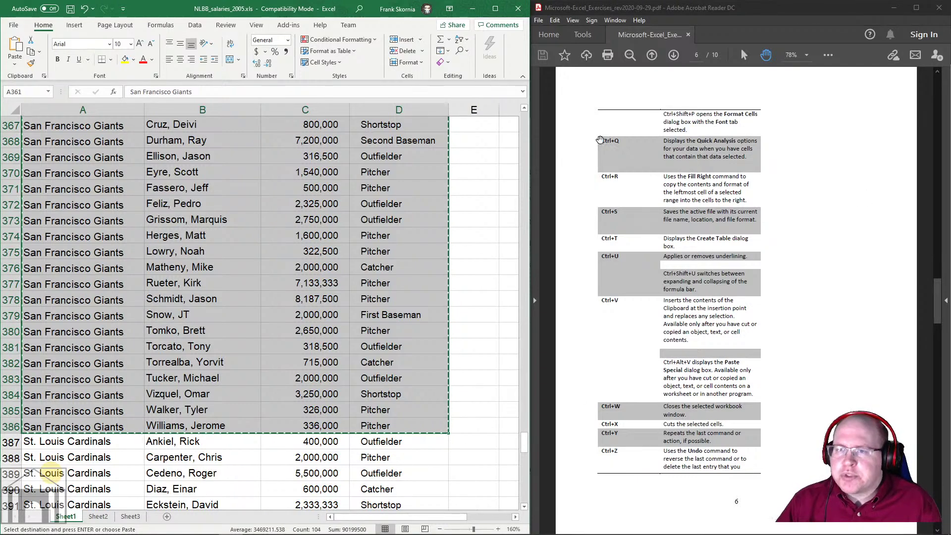
scroll(634, 233, up, 20)
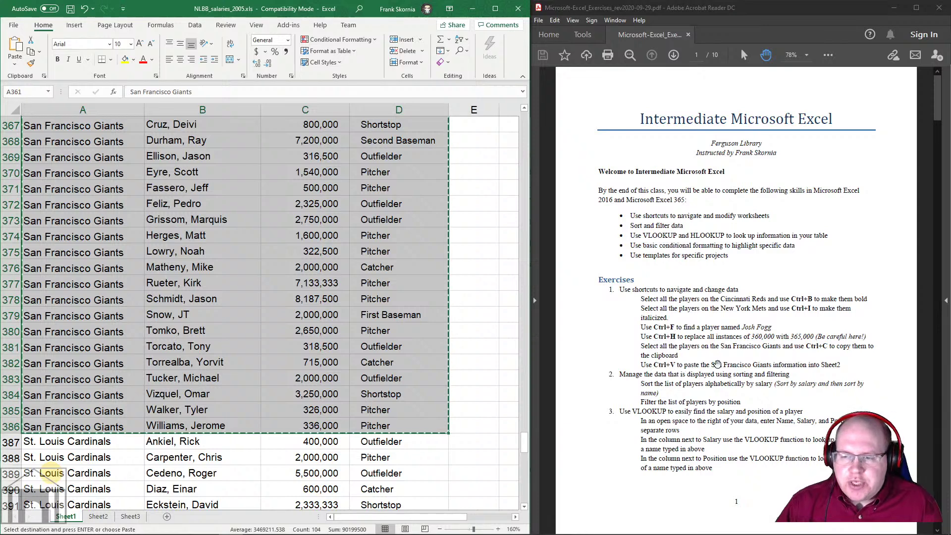
Step: End the pending copy of the Giants rows by opening the salary in C387 for editing and leaving it for D387
drag(210, 394, 210, 425)
click(210, 448)
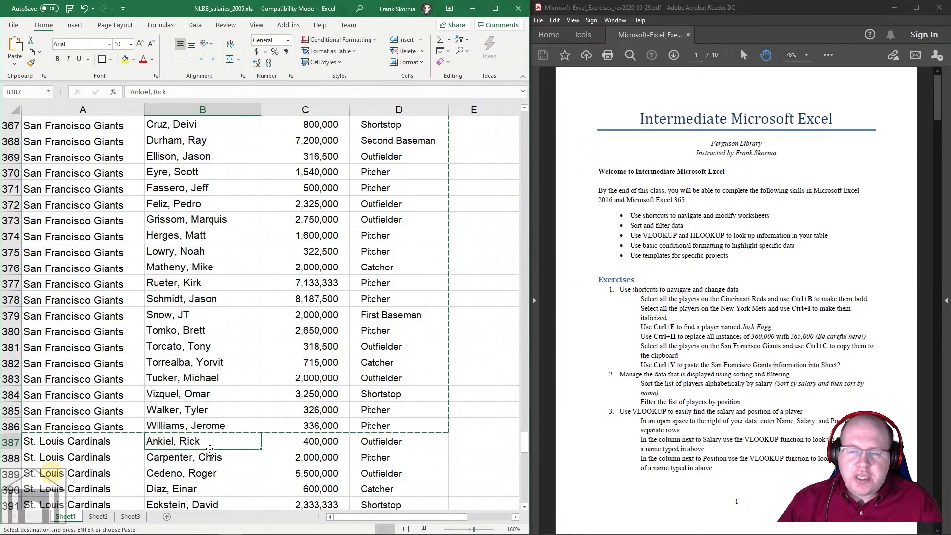
double_click(327, 440)
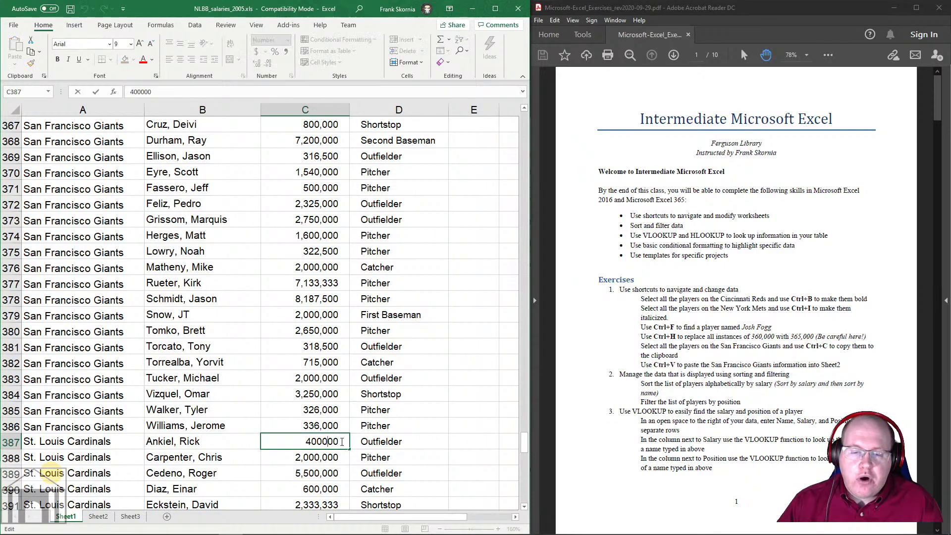
click(396, 437)
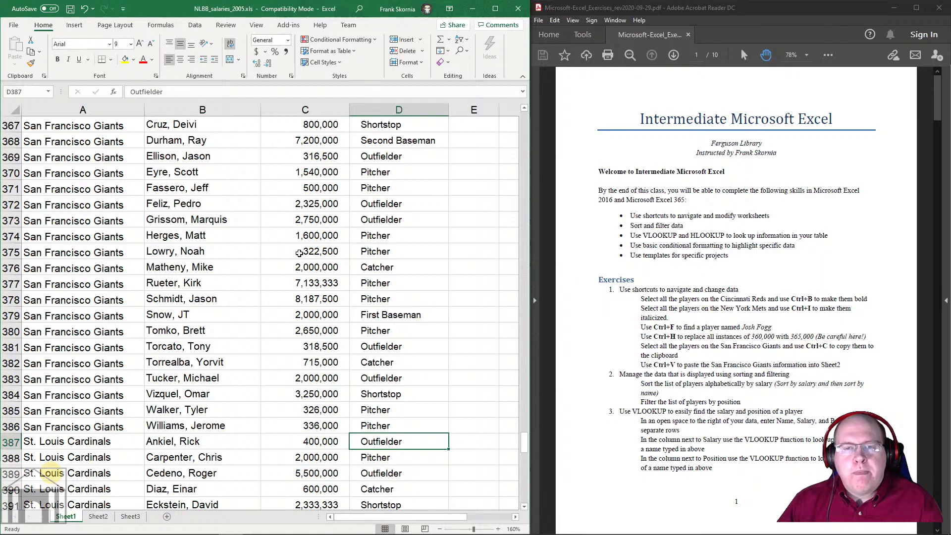
Step: Return to the start of Sheet1 and examine how the Arizona Diamondbacks players are grouped from A4 to A30
scroll(299, 253, up, 13)
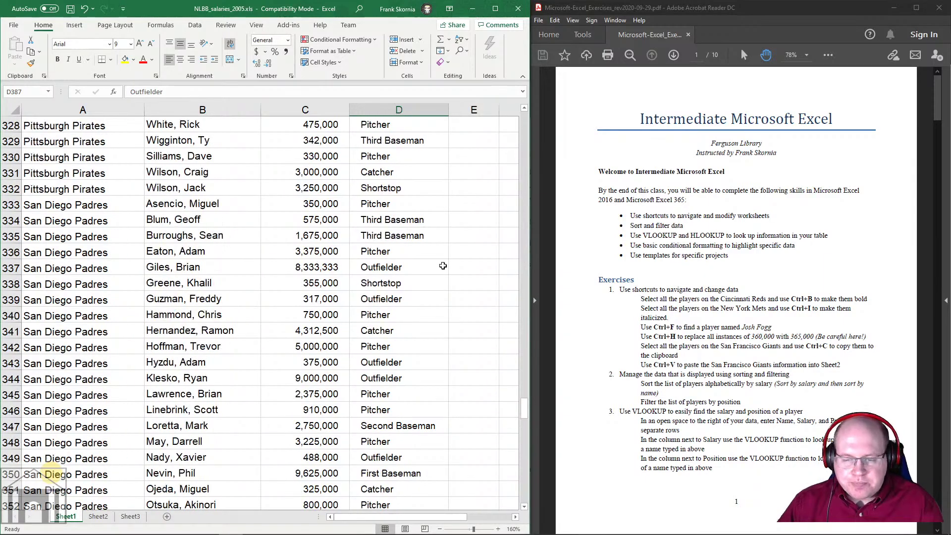
drag(524, 410, 529, 115)
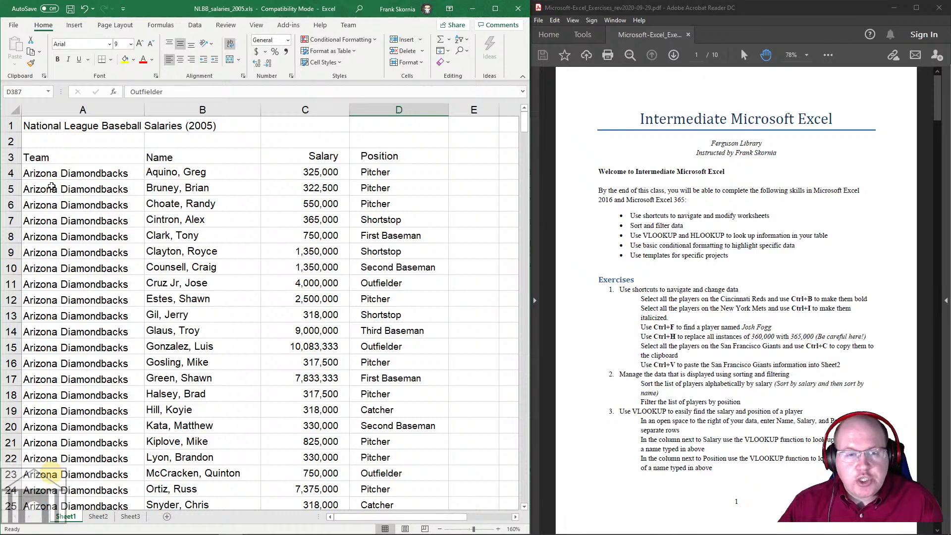
scroll(78, 157, down, 1)
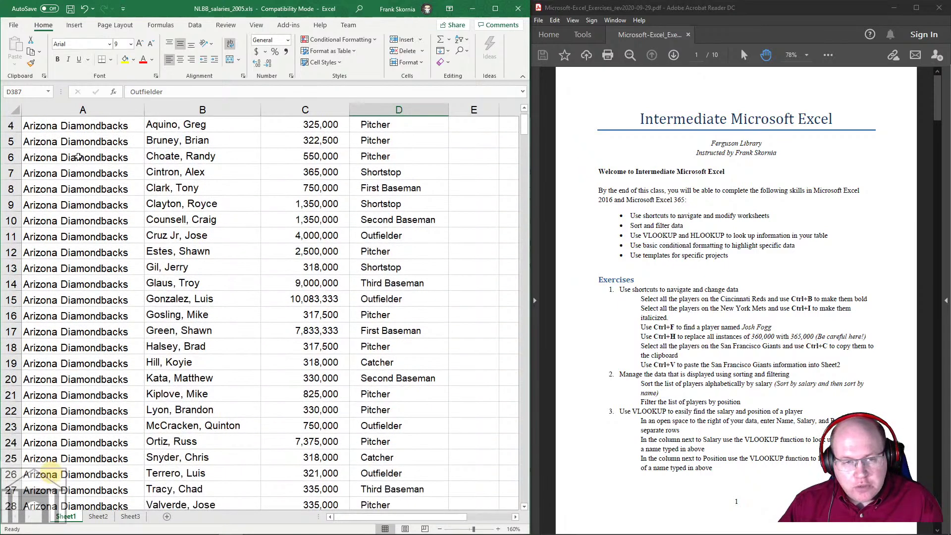
click(83, 144)
scroll(83, 176, up, 1)
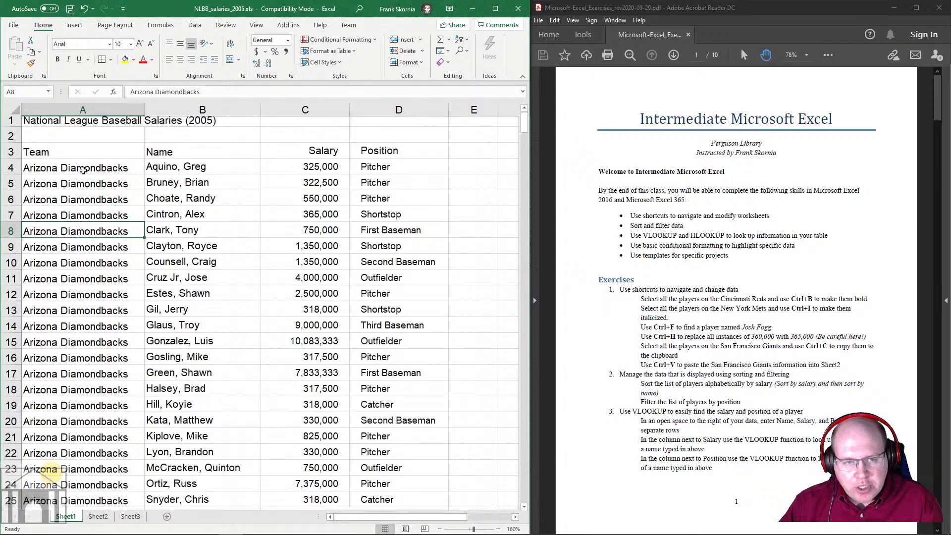
click(84, 171)
scroll(59, 418, down, 3)
click(68, 445)
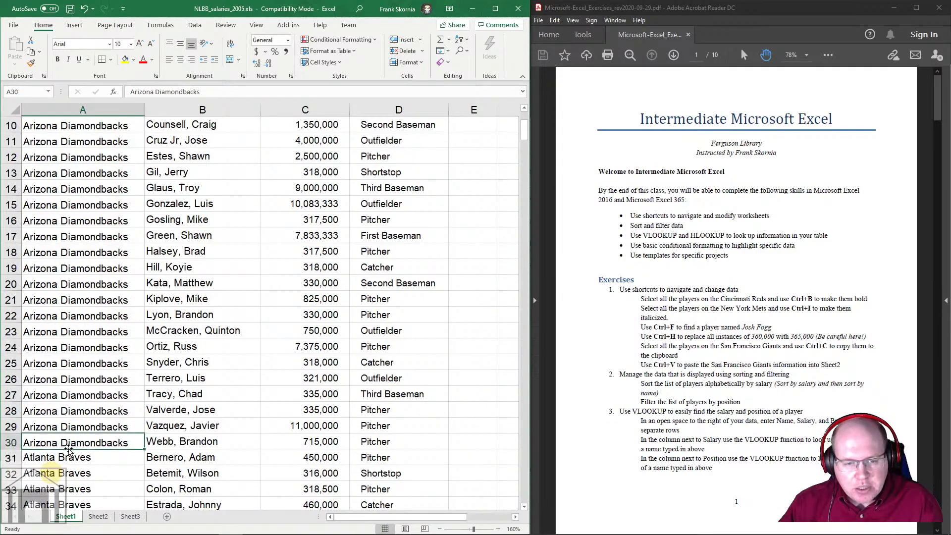
scroll(80, 399, up, 3)
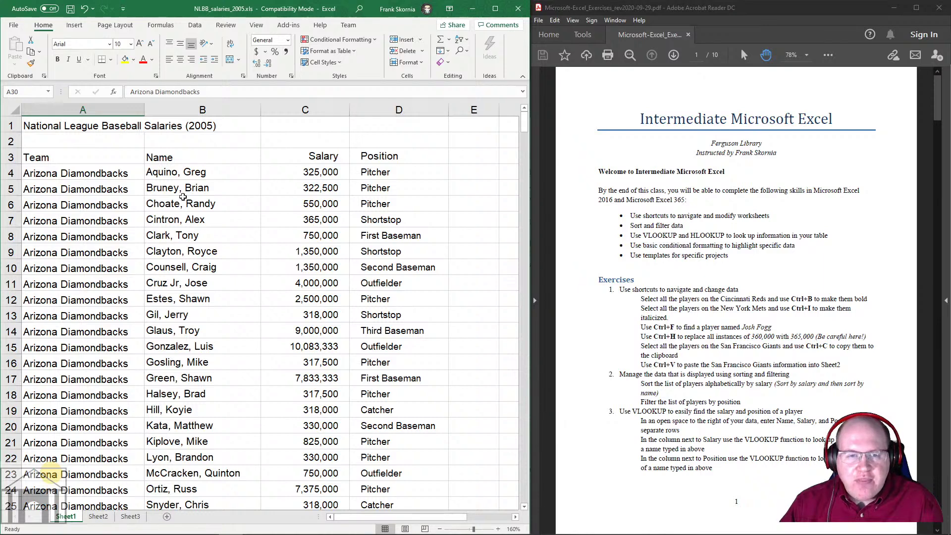
Step: Go through the player names in B4 to B10 one by one to check their order within the team
click(182, 173)
click(177, 188)
click(169, 203)
click(168, 218)
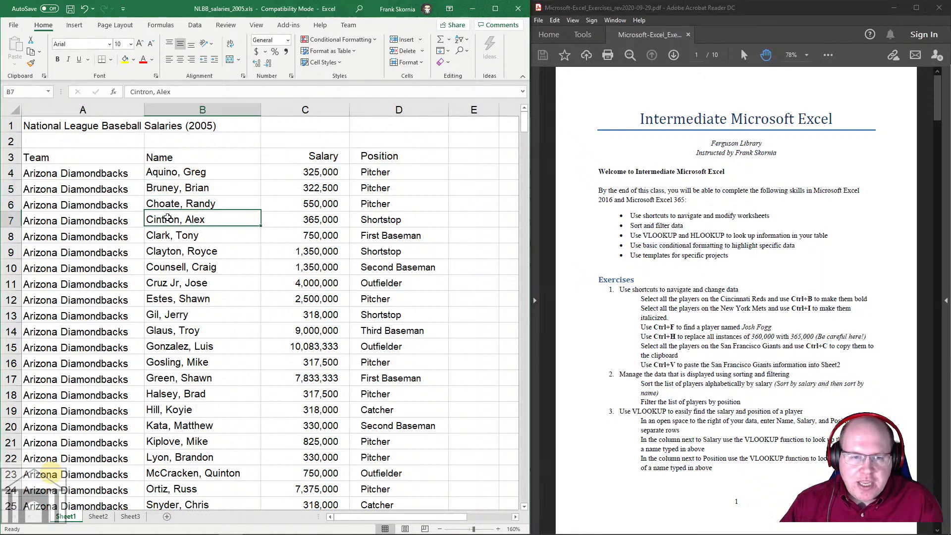
click(166, 234)
click(163, 250)
click(158, 266)
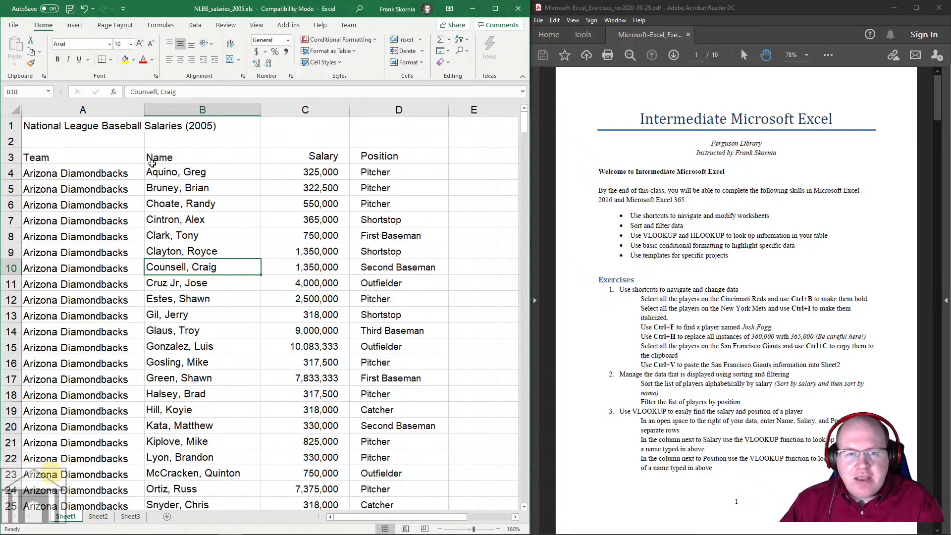
Step: Select the Arizona Diamondbacks team cells A4:A30 to show the group, and clear the selection by moving to B15
click(117, 174)
key(ctrl+shift+Down)
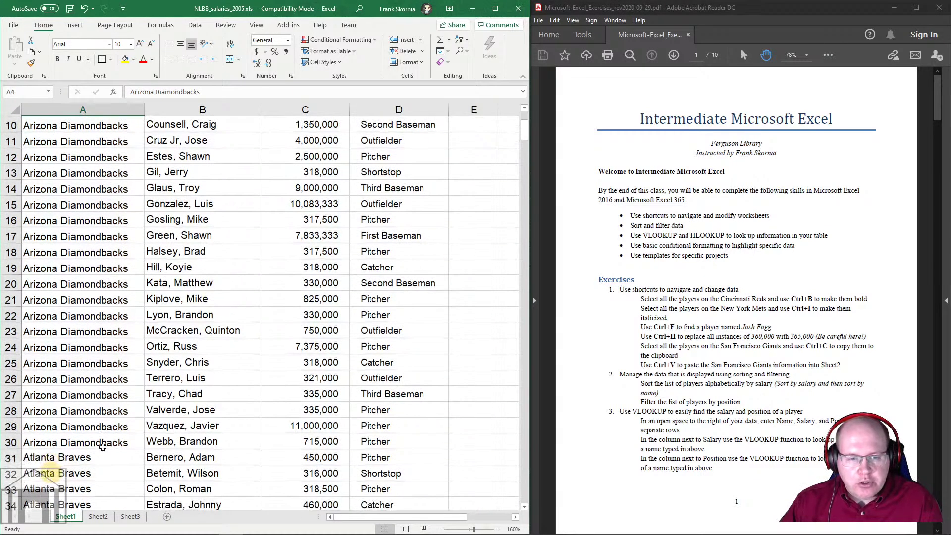
scroll(207, 394, up, 2)
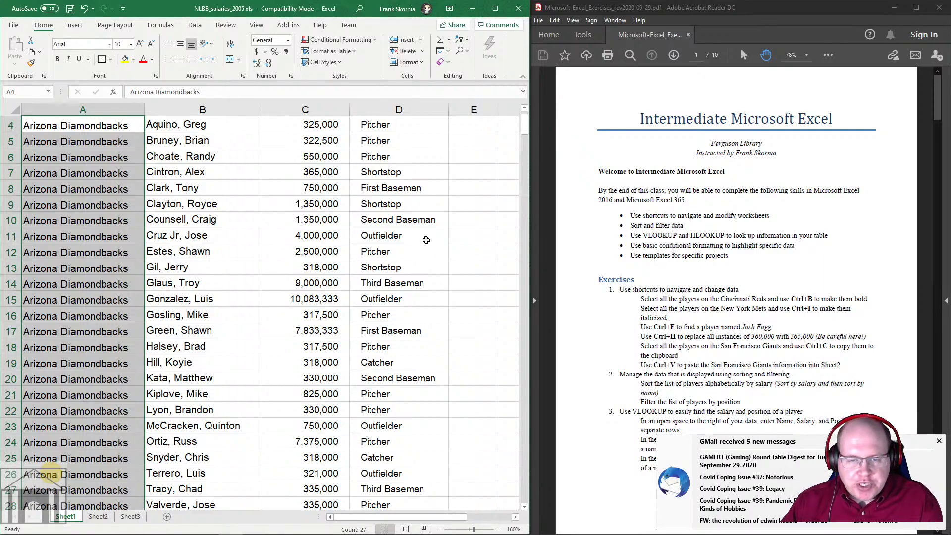
click(232, 299)
scroll(232, 299, up, 1)
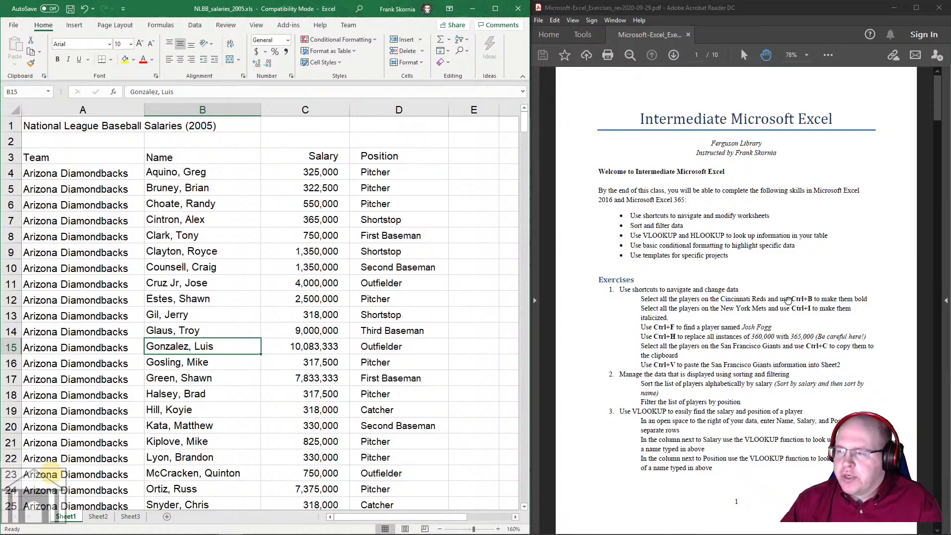
Step: Scan the player names from the Arizona Diamondbacks down to the Colorado Rockies to check how they are ordered, and return to B4
click(771, 296)
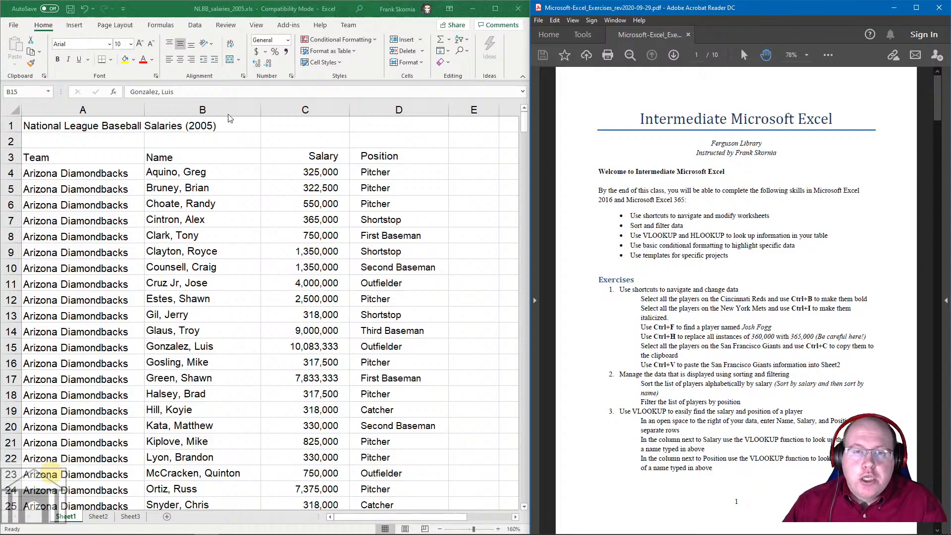
key(alt+Tab)
click(212, 223)
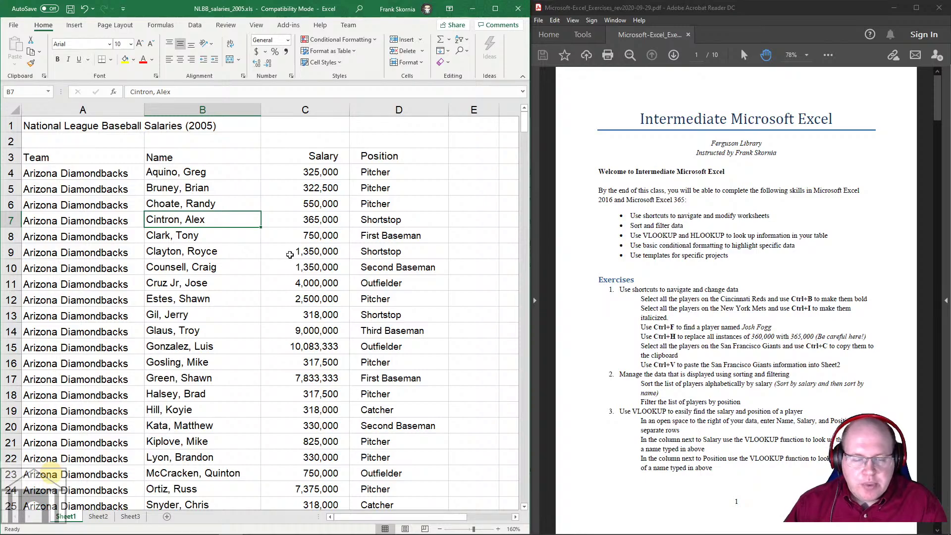
scroll(306, 304, down, 20)
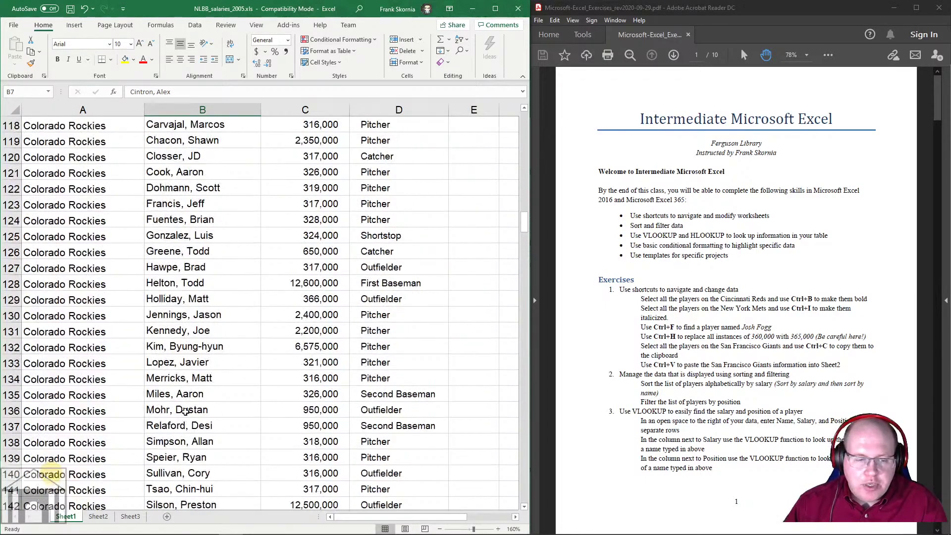
click(213, 436)
scroll(231, 360, up, 20)
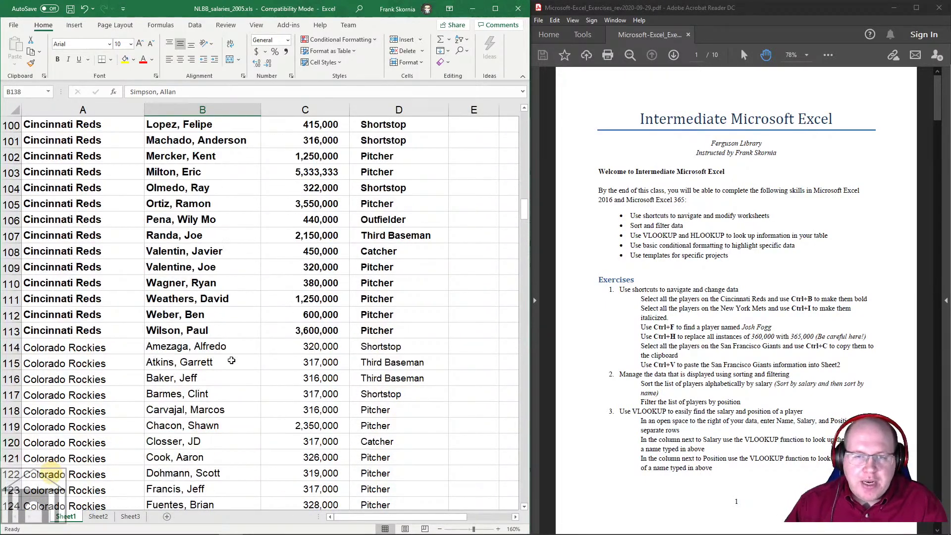
scroll(231, 360, up, 20)
click(195, 187)
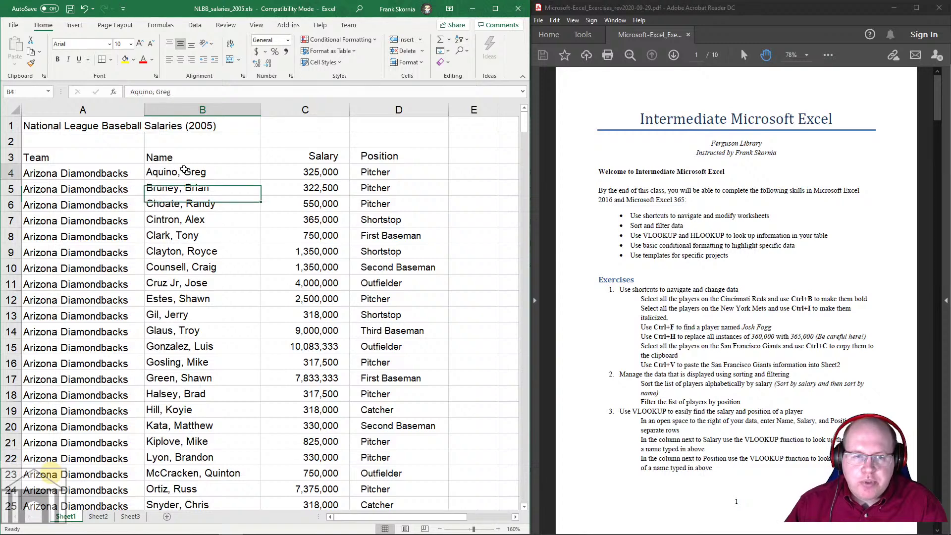
click(184, 170)
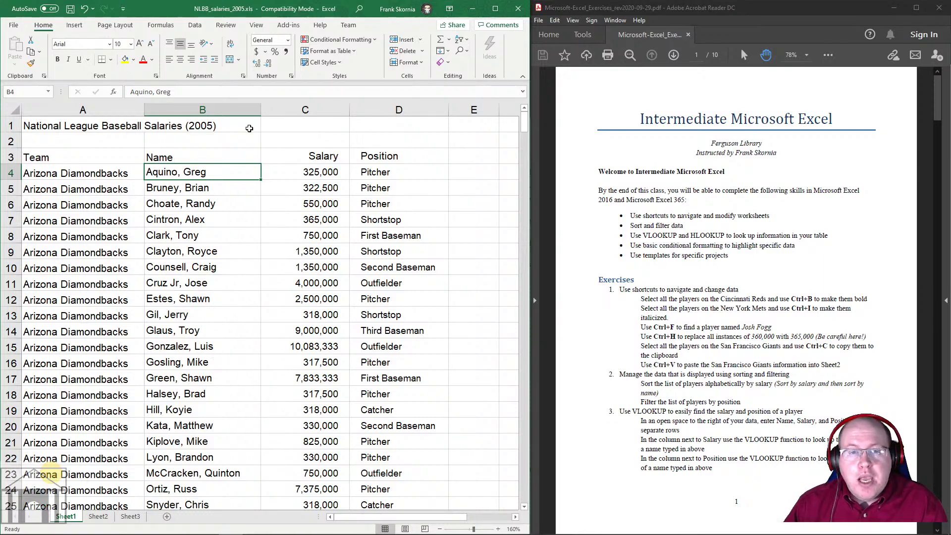
Step: Maximize the workbook window and open the Sort dialog to review which columns the player list can be sorted by
click(193, 27)
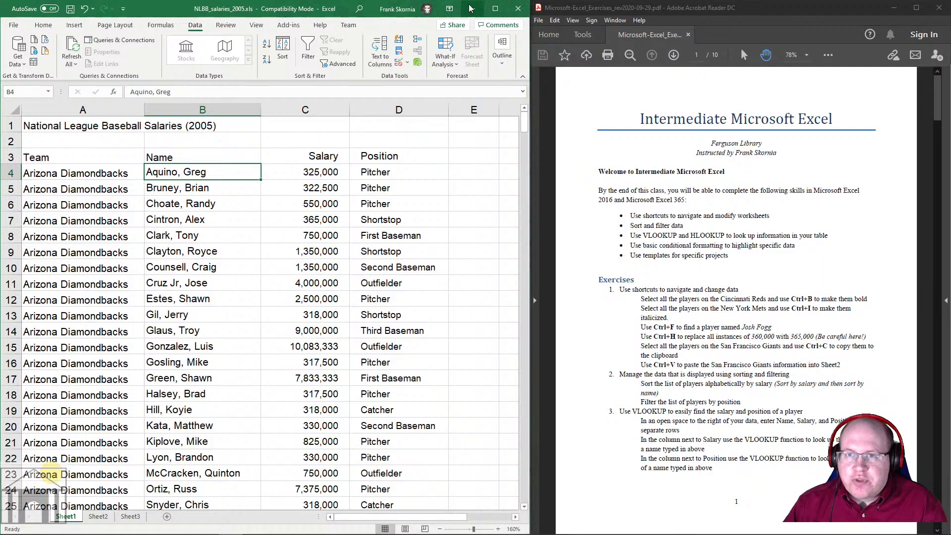
click(493, 9)
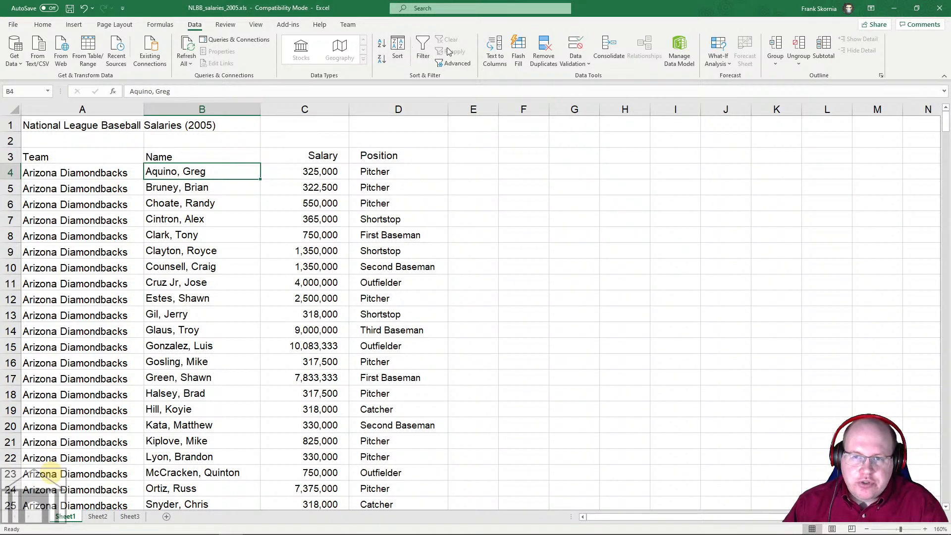
click(397, 47)
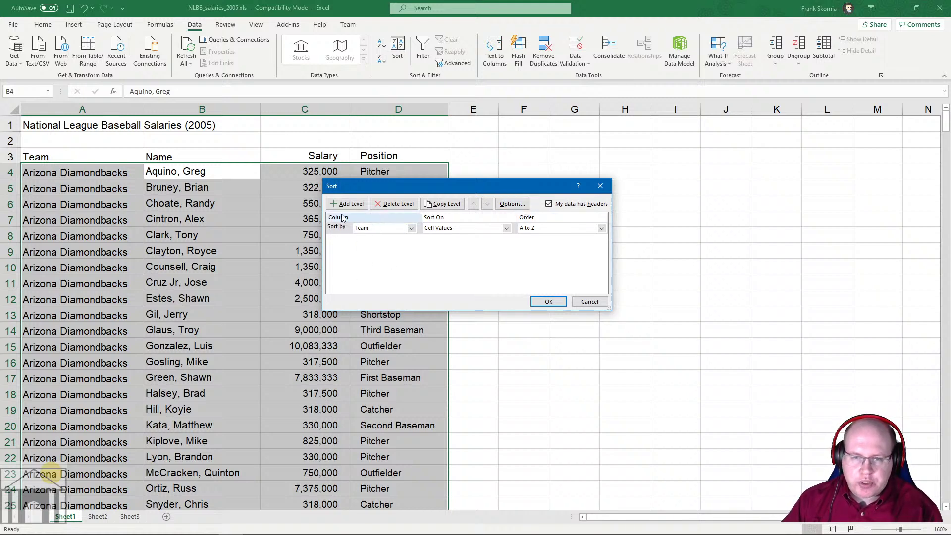
click(411, 228)
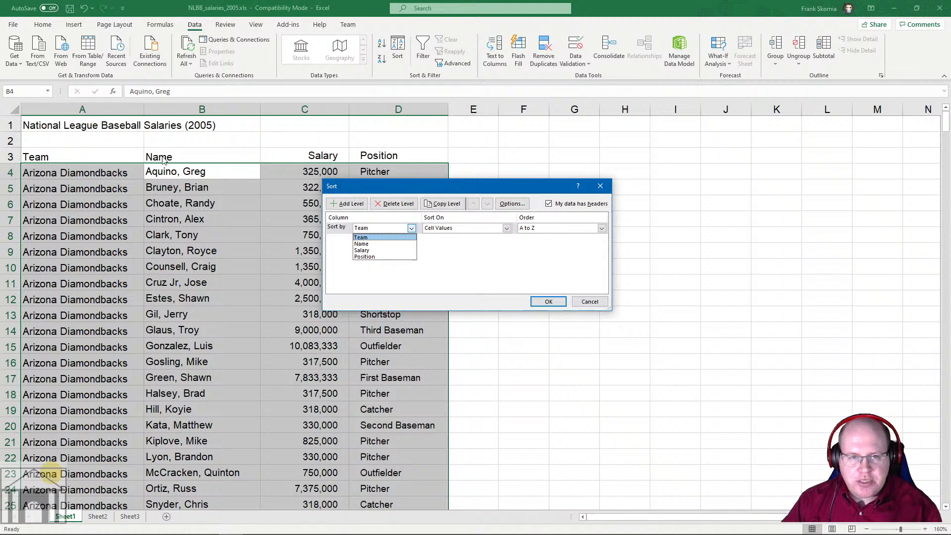
click(479, 264)
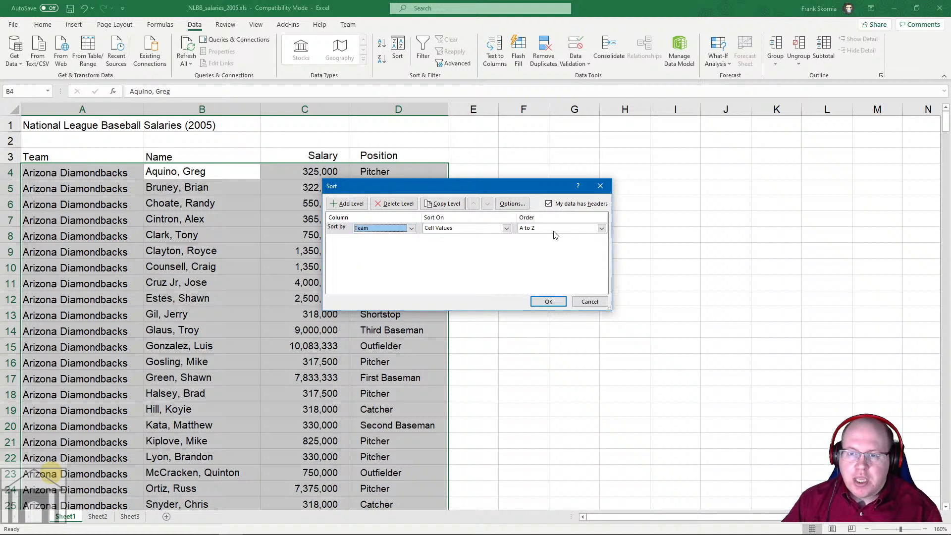
Step: Compare the sort column choices without and with the headers option, and cancel the sort
click(548, 204)
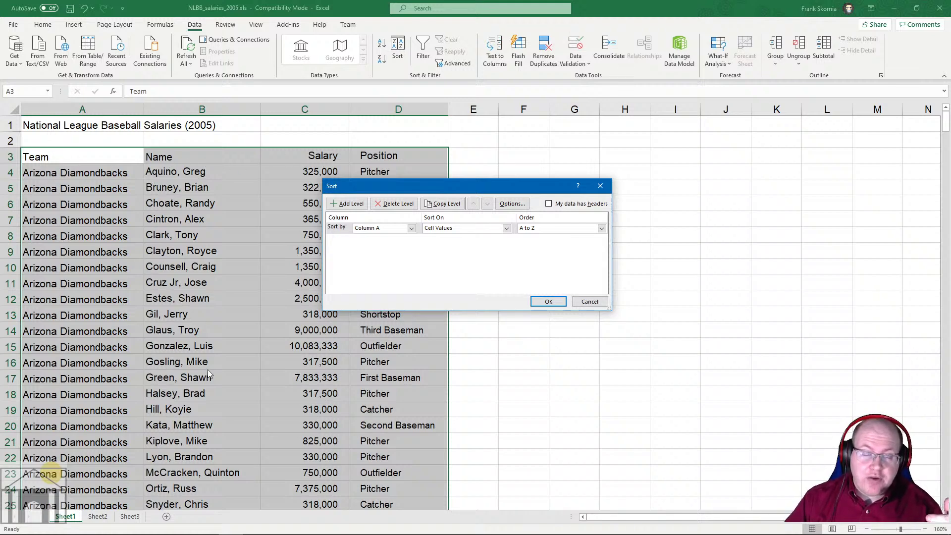
click(412, 228)
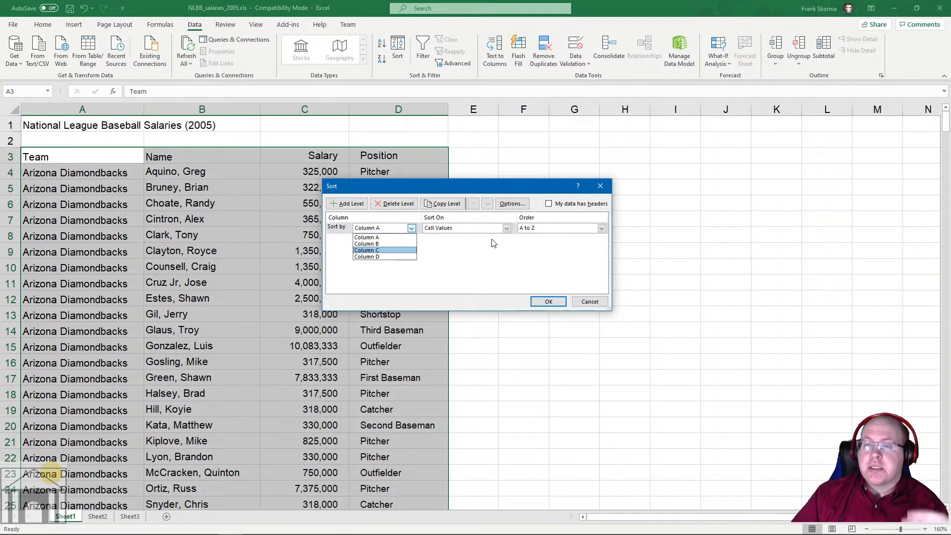
click(549, 205)
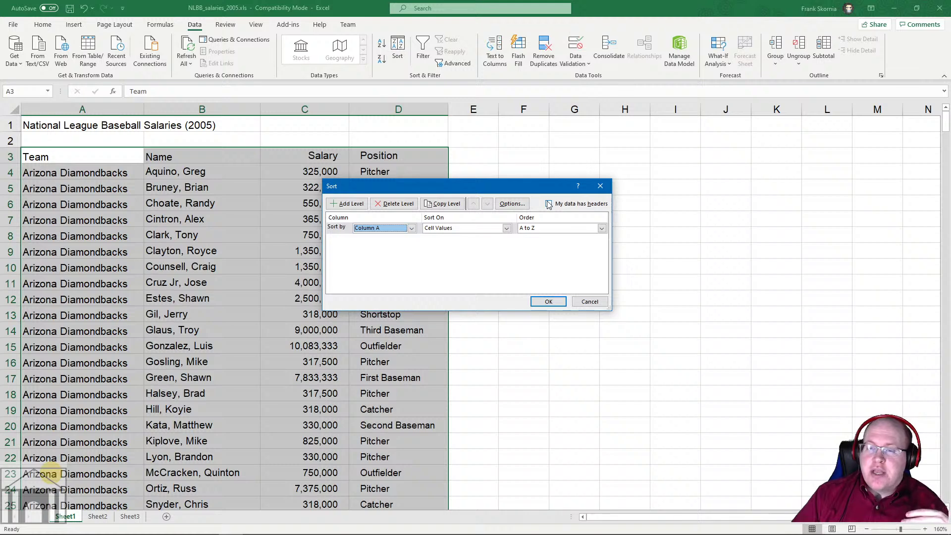
click(549, 204)
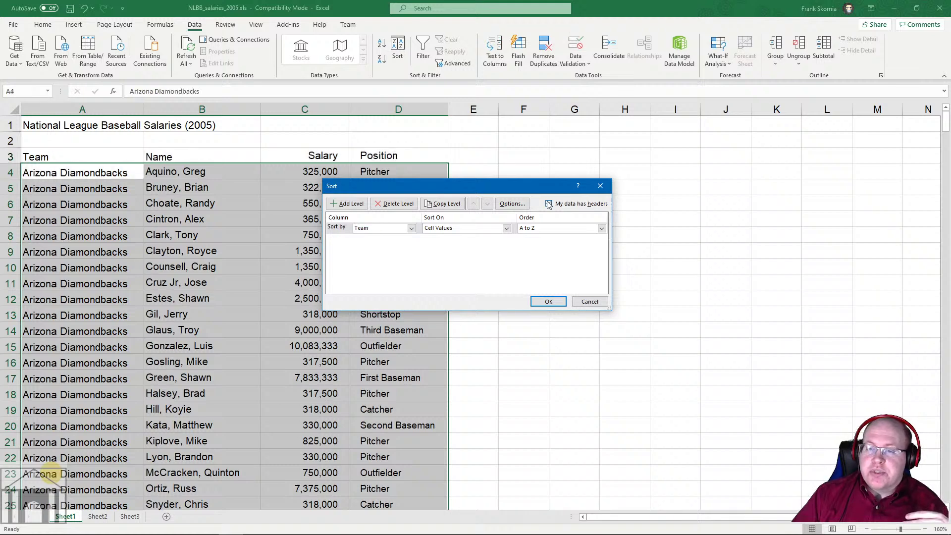
click(410, 229)
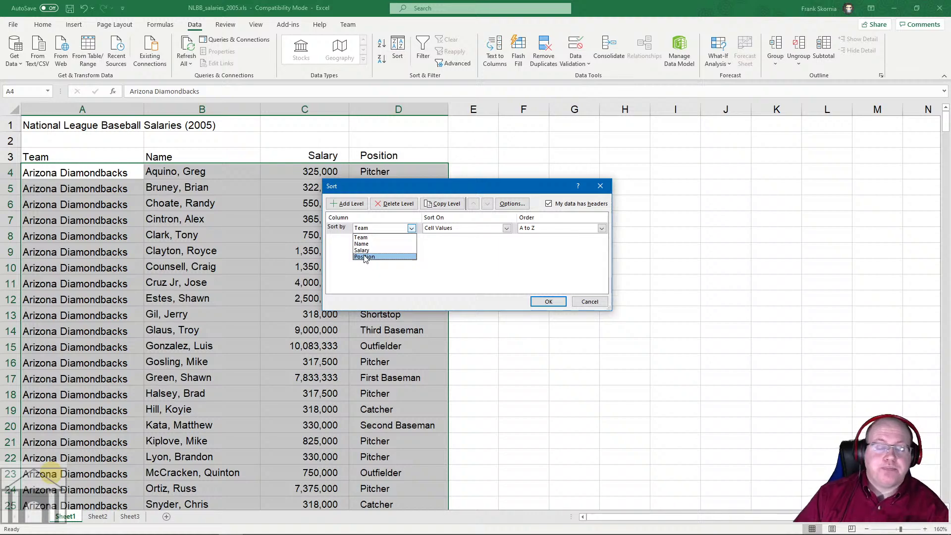
click(478, 261)
click(589, 302)
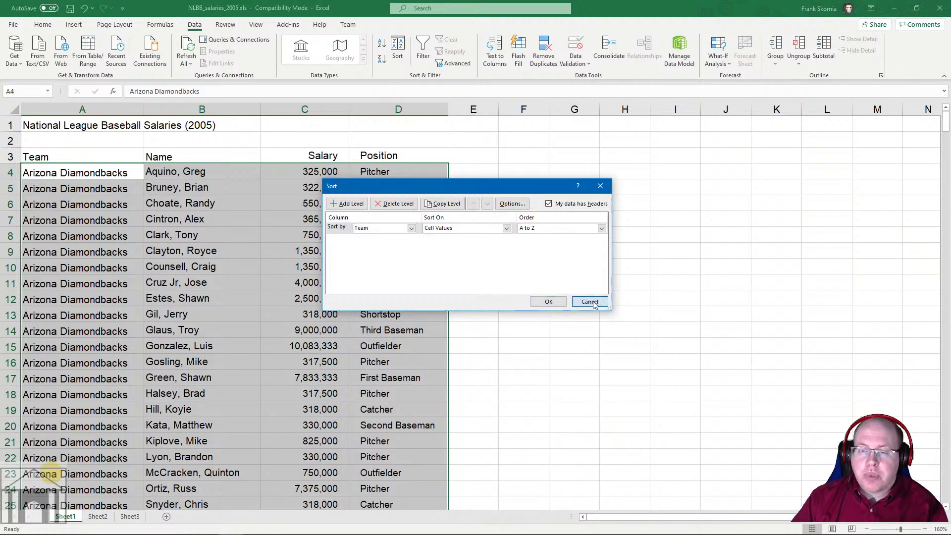
Step: Place the workbook window beside the handout again and reopen the Sort dialog for the player list
click(916, 8)
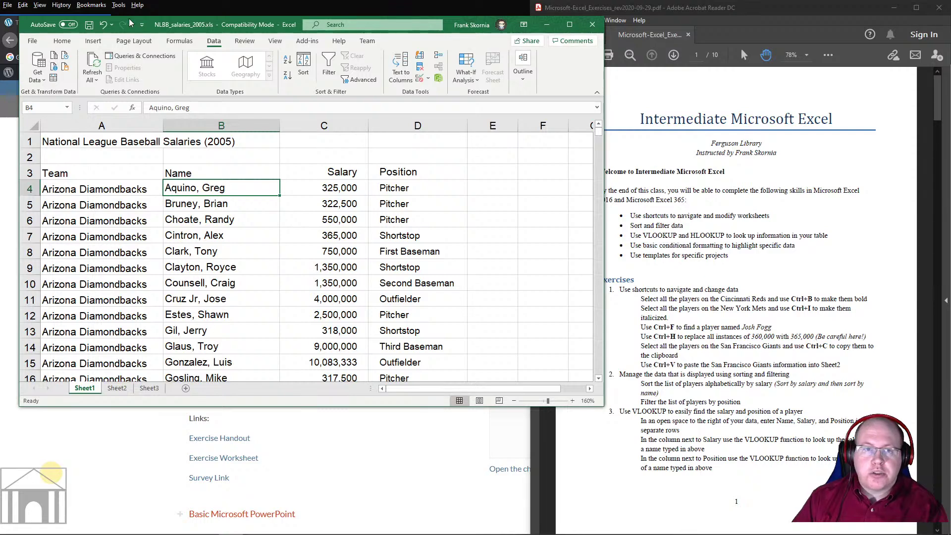
drag(151, 25, 2, 72)
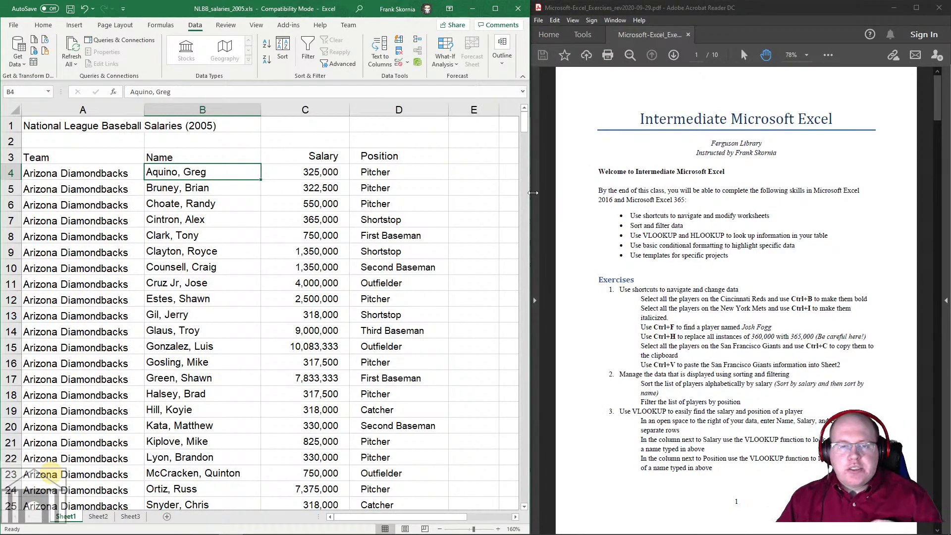
click(283, 49)
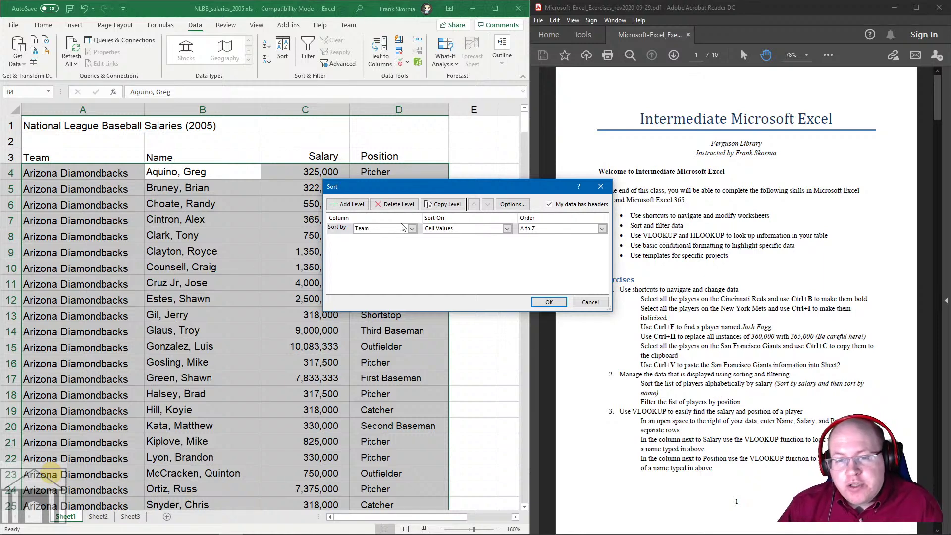
drag(440, 192, 386, 194)
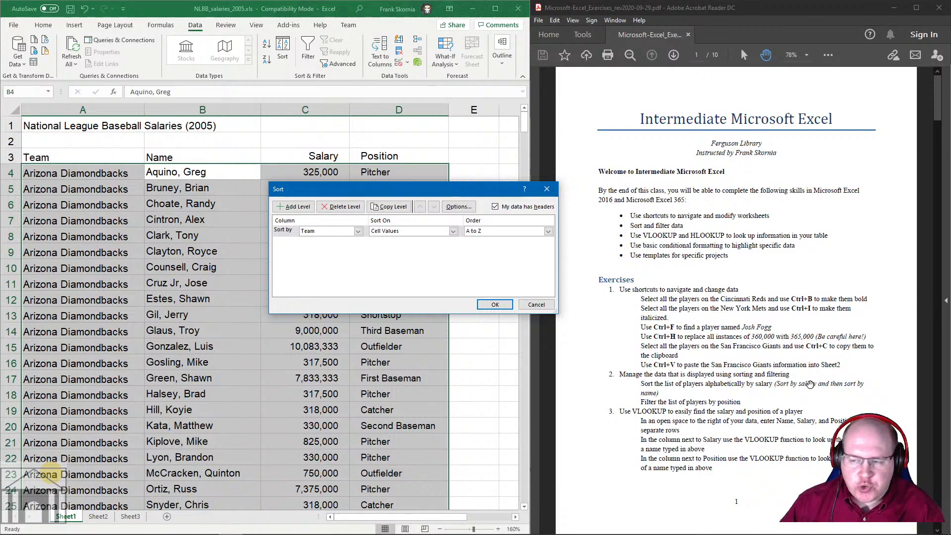
Step: Set the sort column to Salary and review the available Sort On criteria and number orders
click(357, 230)
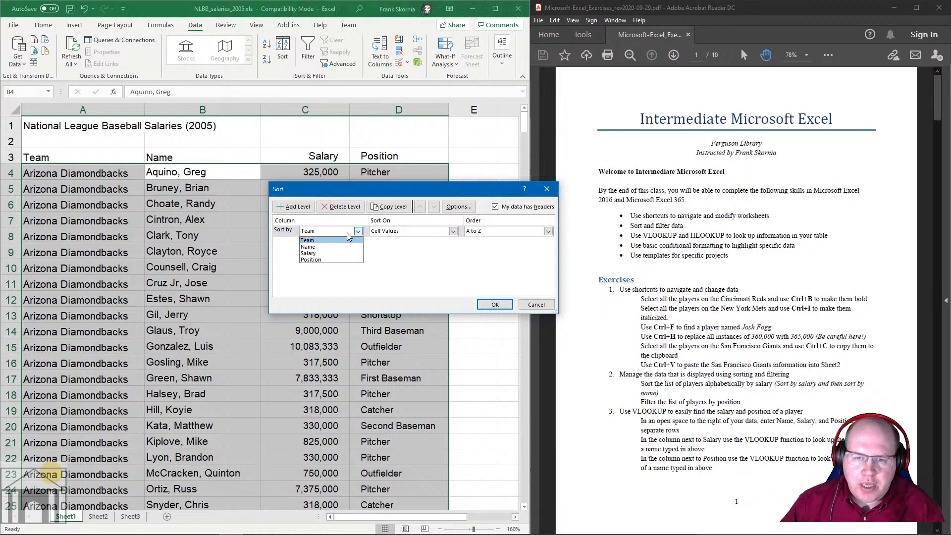
click(307, 253)
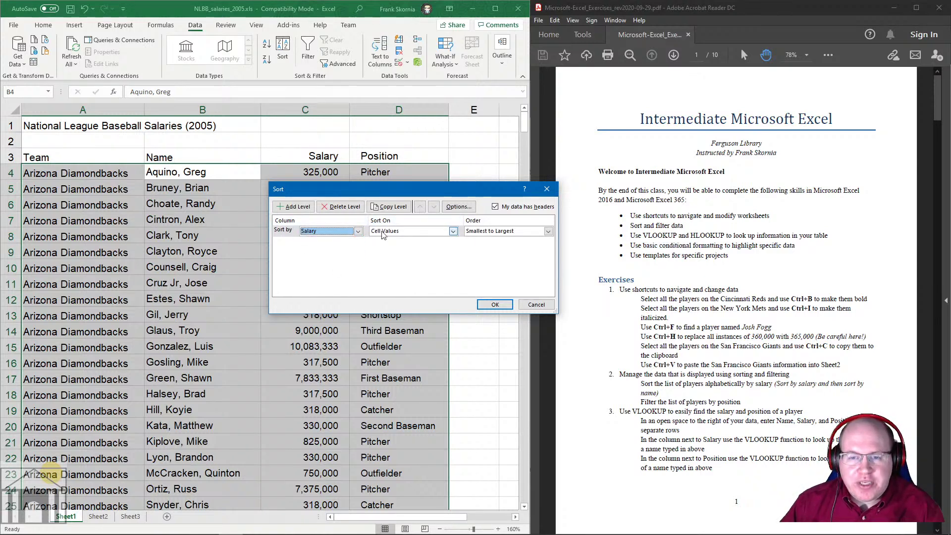
click(408, 233)
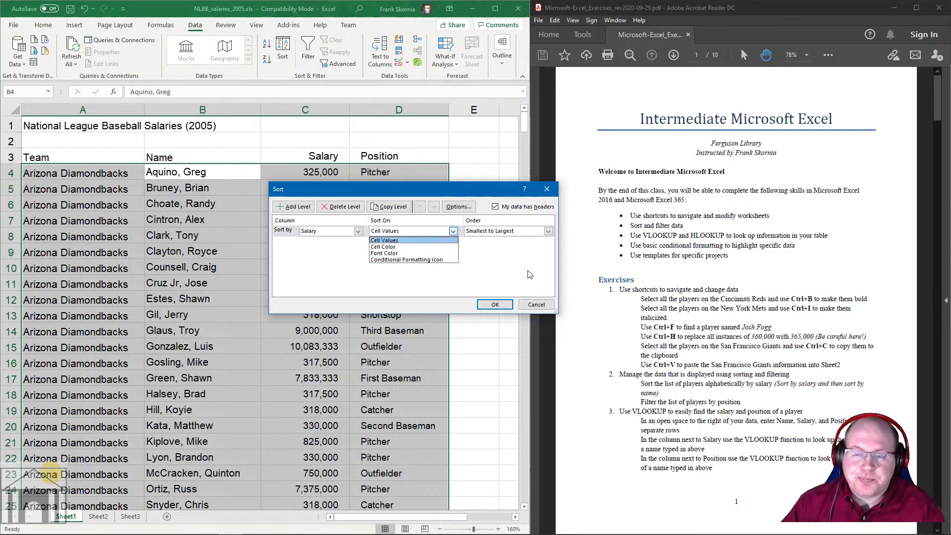
click(496, 258)
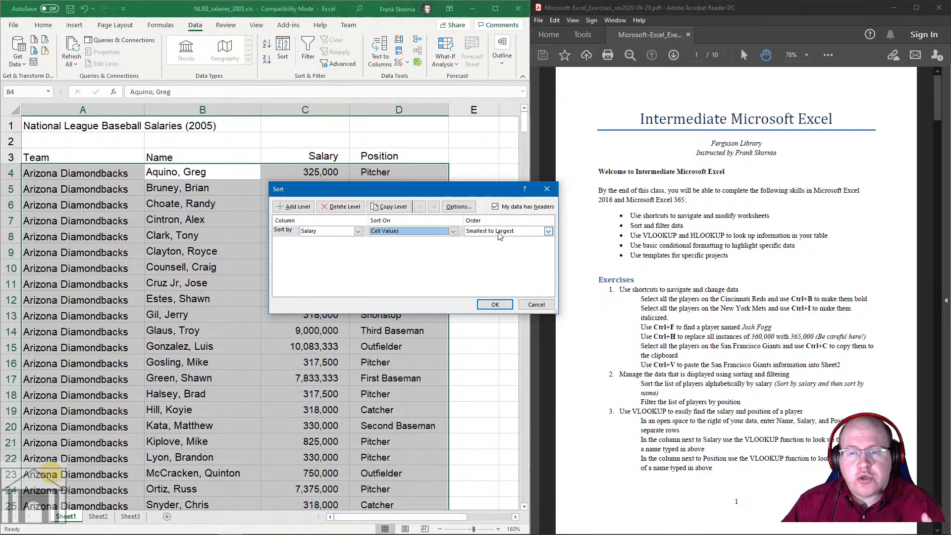
click(499, 232)
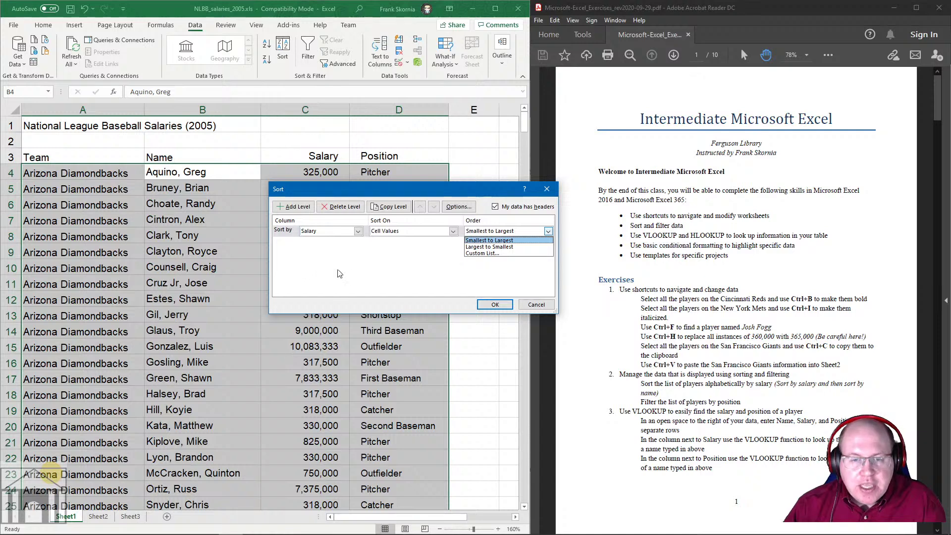
Step: Switch the sort column to Name and review the order choices for text, keeping A to Z
click(357, 231)
click(357, 231)
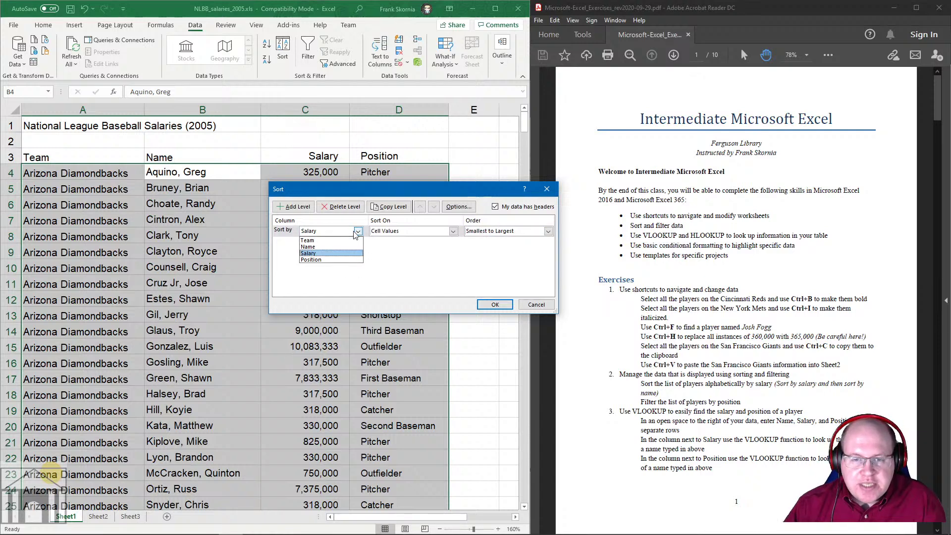
click(312, 247)
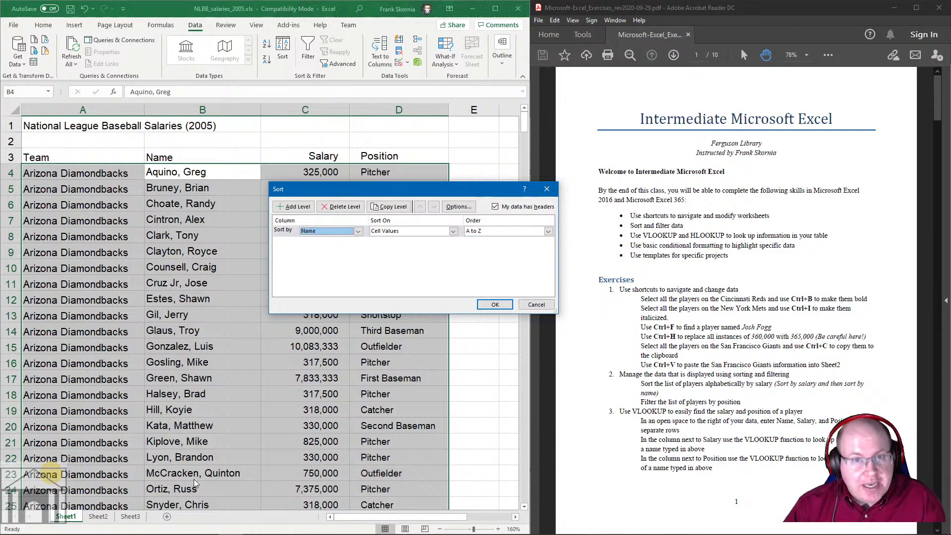
click(547, 232)
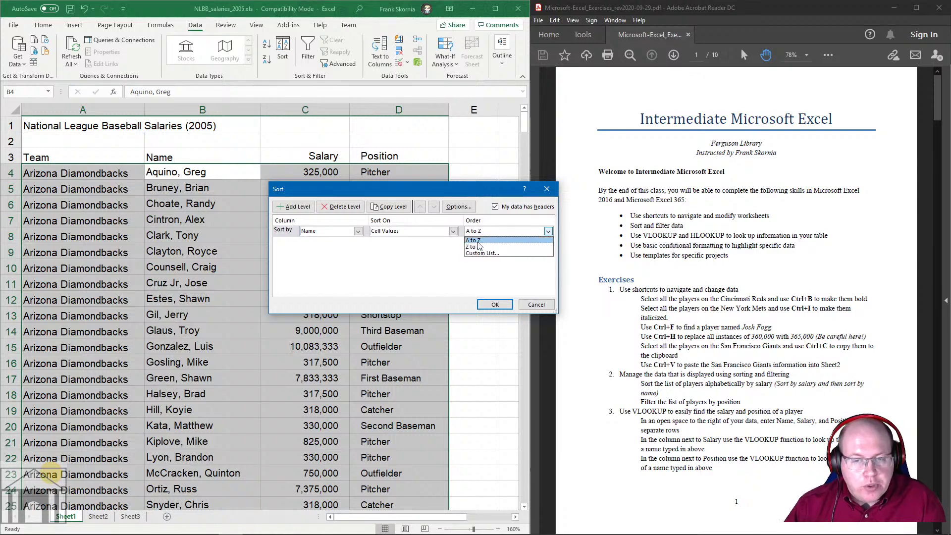
click(408, 262)
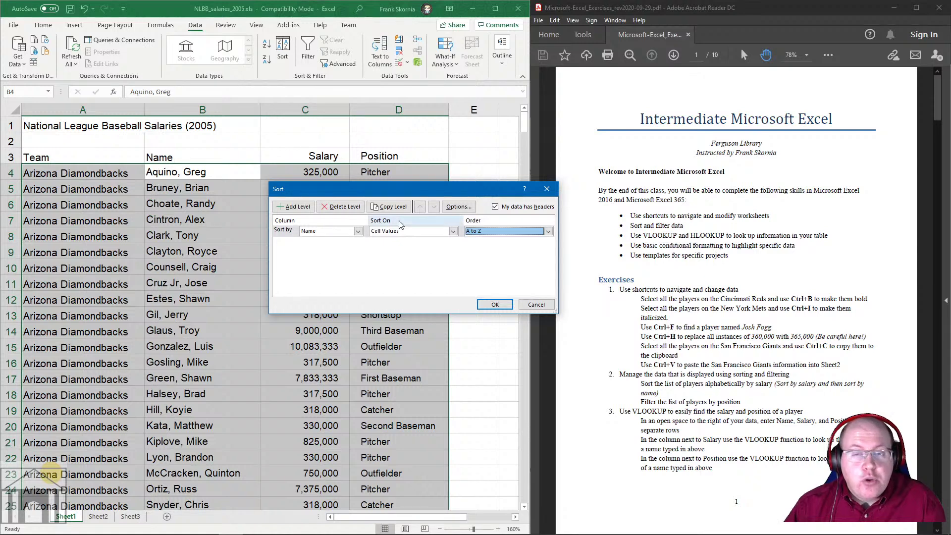
Step: Set the sort column back to Salary and open the custom lists available for the sort order
click(358, 231)
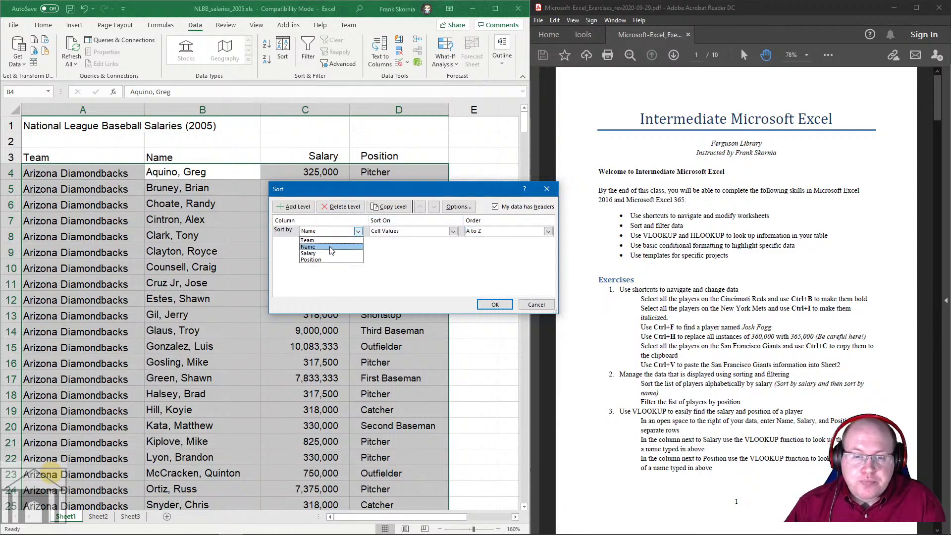
click(325, 253)
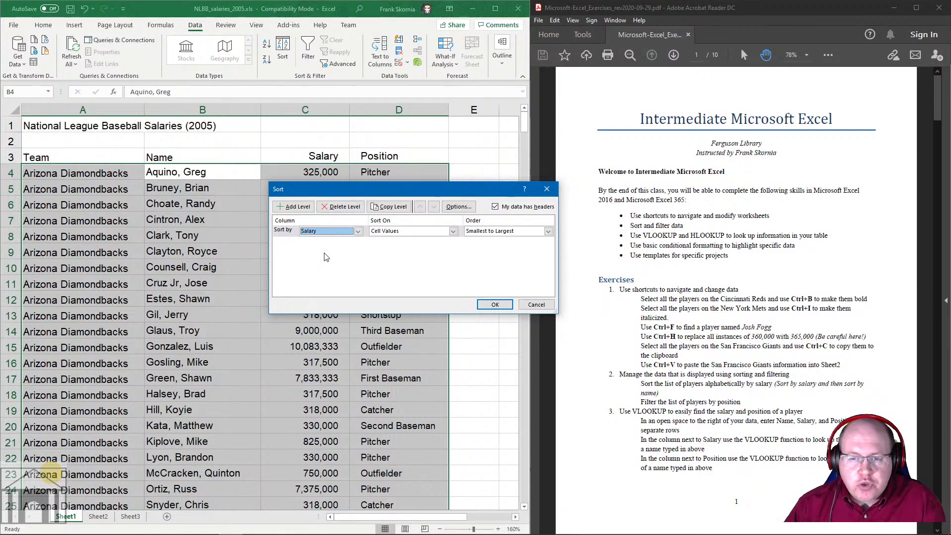
click(489, 233)
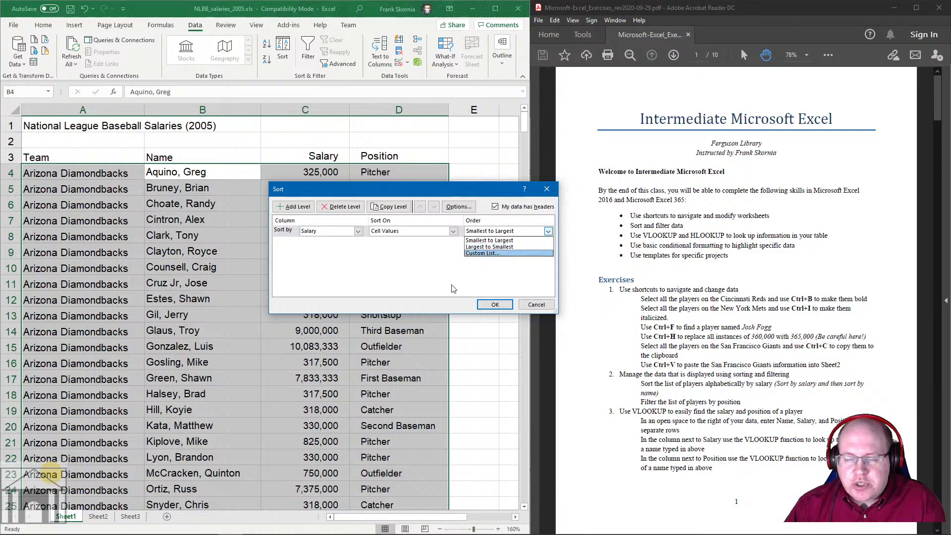
click(480, 254)
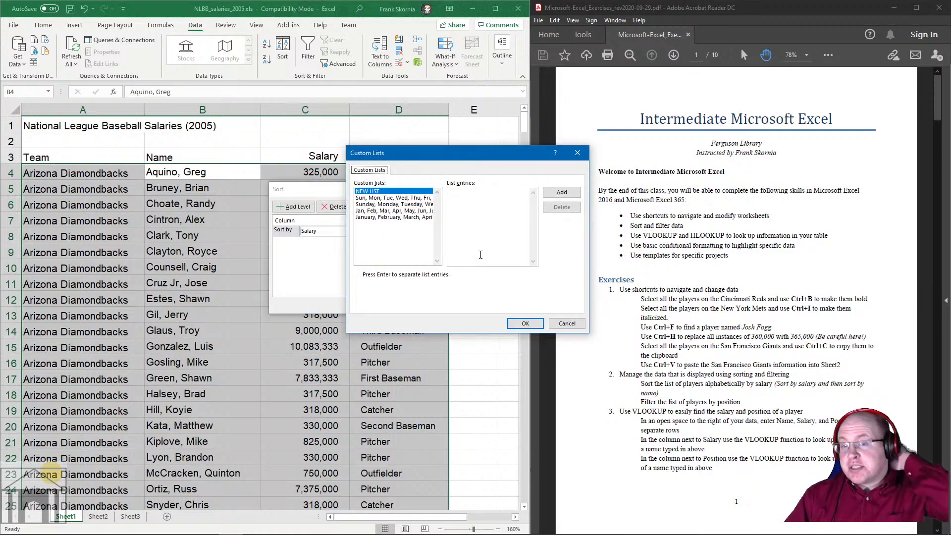
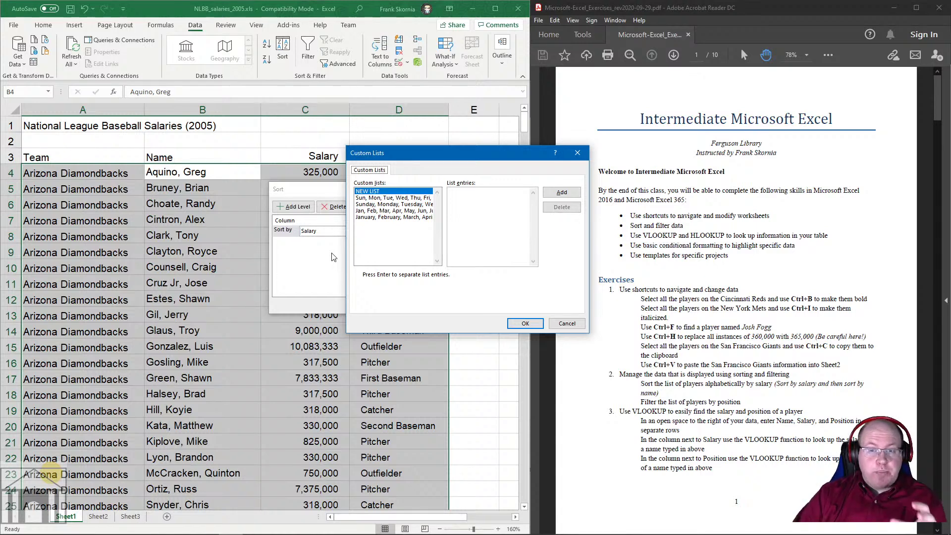
Step: Review the entries of the full month and weekday custom lists, then leave the custom lists without choosing one
click(388, 217)
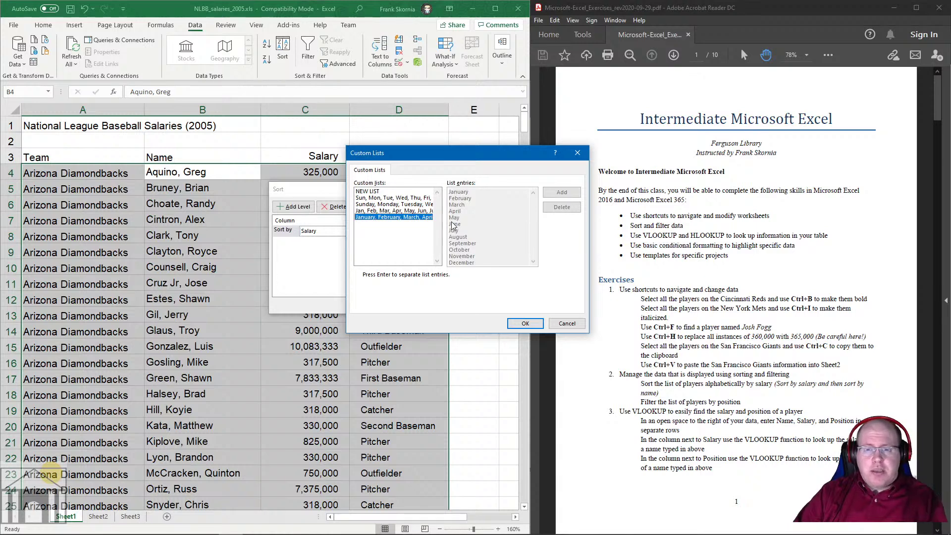
click(401, 205)
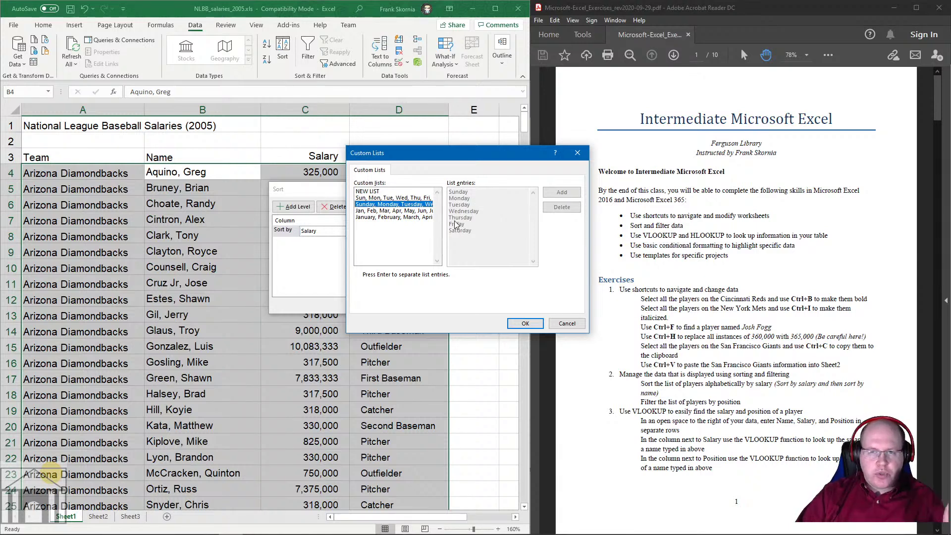
click(566, 323)
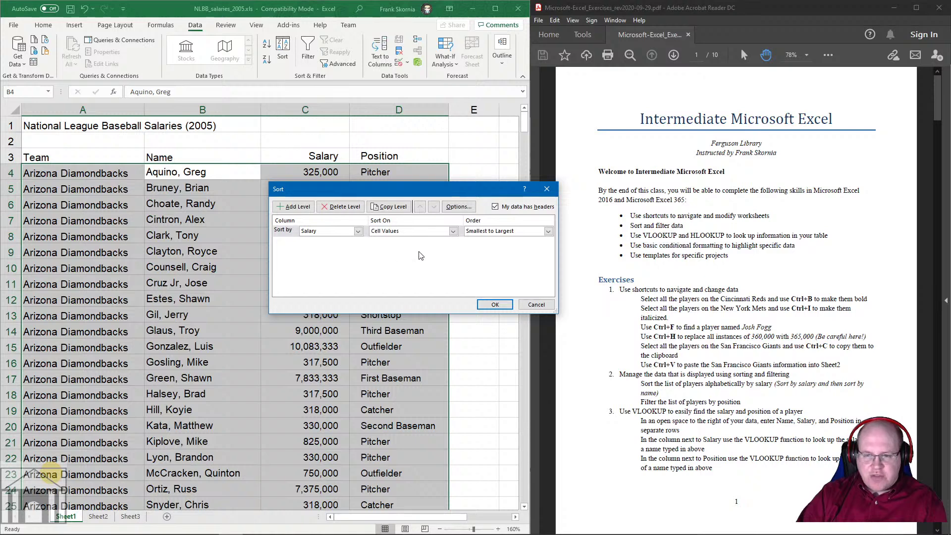
Step: Sort the players by Salary from smallest to largest and check the salary column at both ends of the list
click(494, 304)
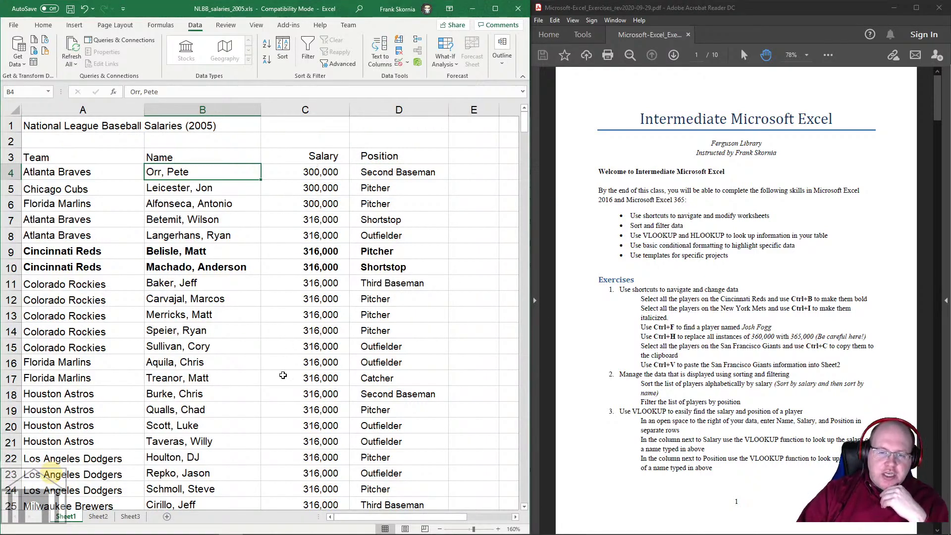
click(305, 172)
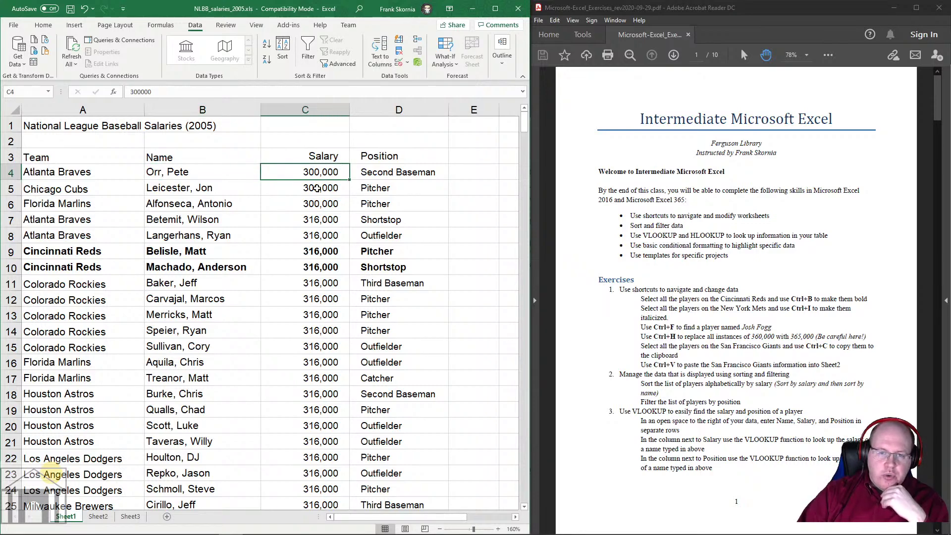
scroll(315, 188, down, 17)
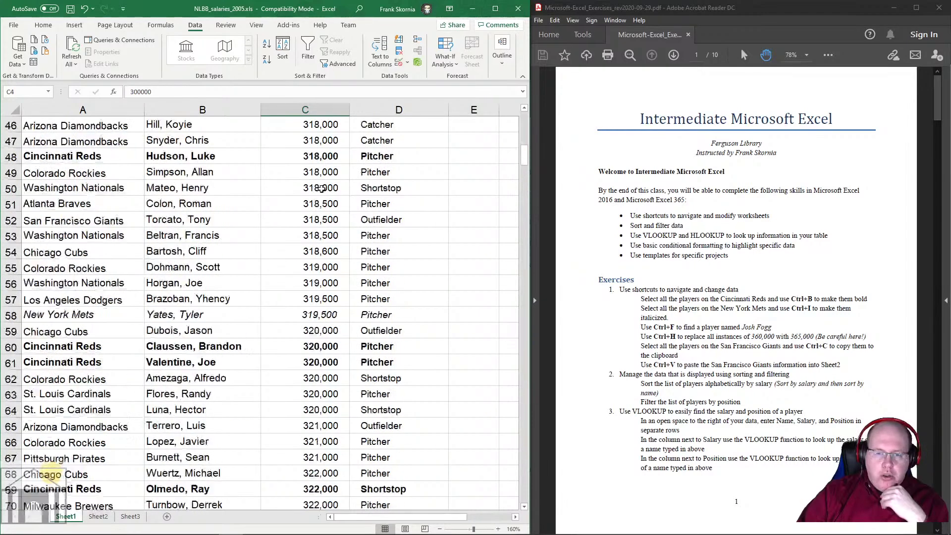
drag(524, 168, 521, 497)
click(304, 411)
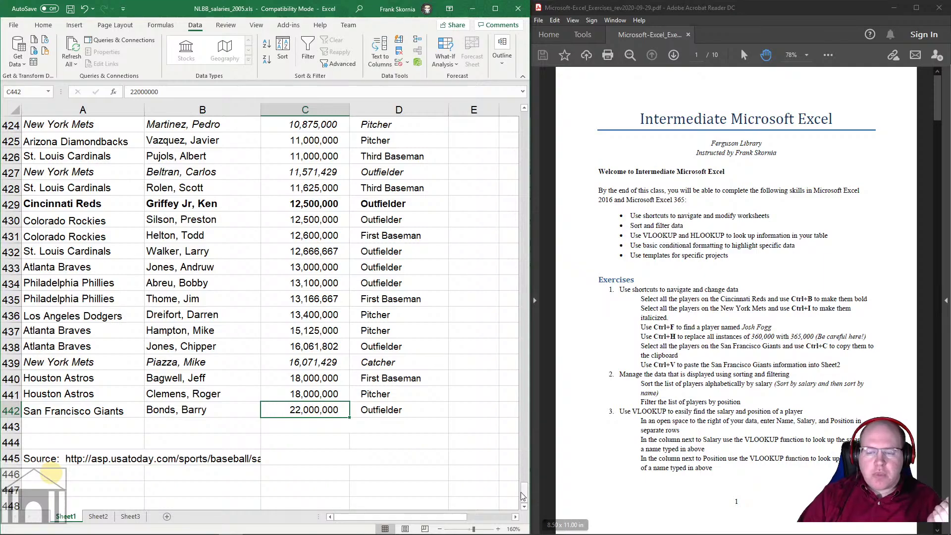
drag(522, 492, 520, 119)
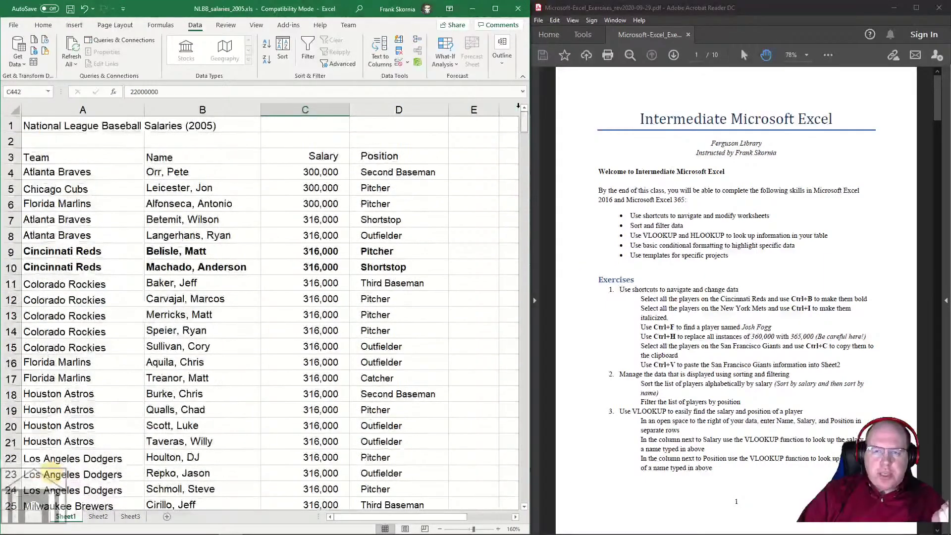
Step: Examine the order of the player names within the group sharing the 316,000 salary
click(310, 172)
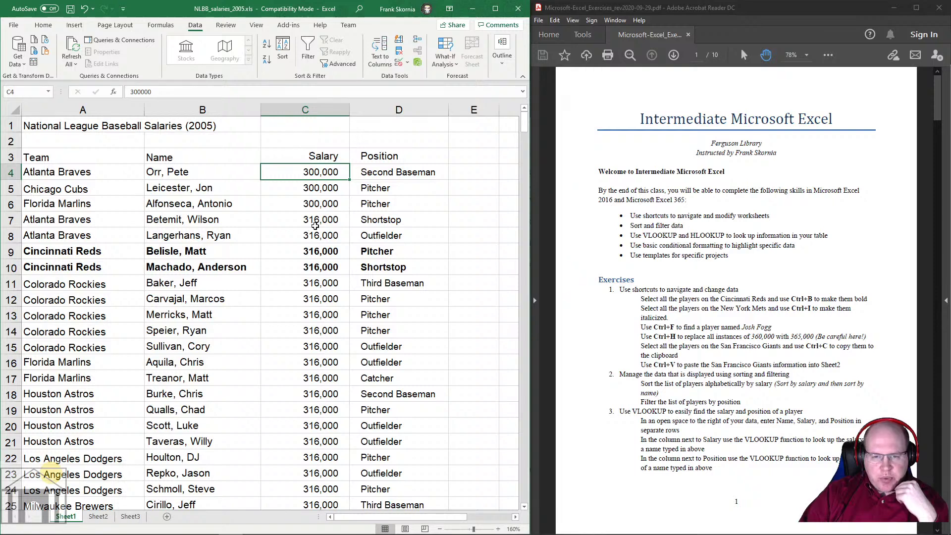
drag(312, 220, 310, 504)
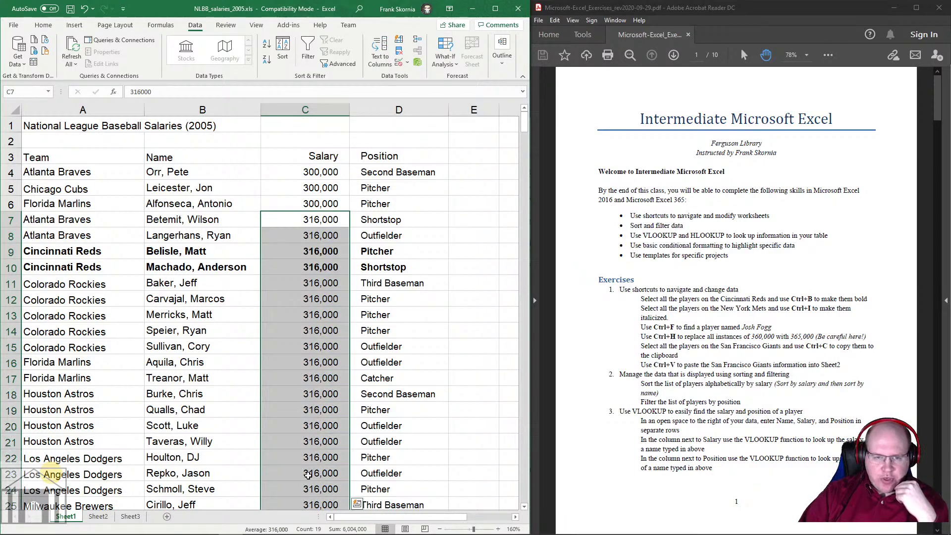
click(151, 218)
click(150, 233)
click(148, 254)
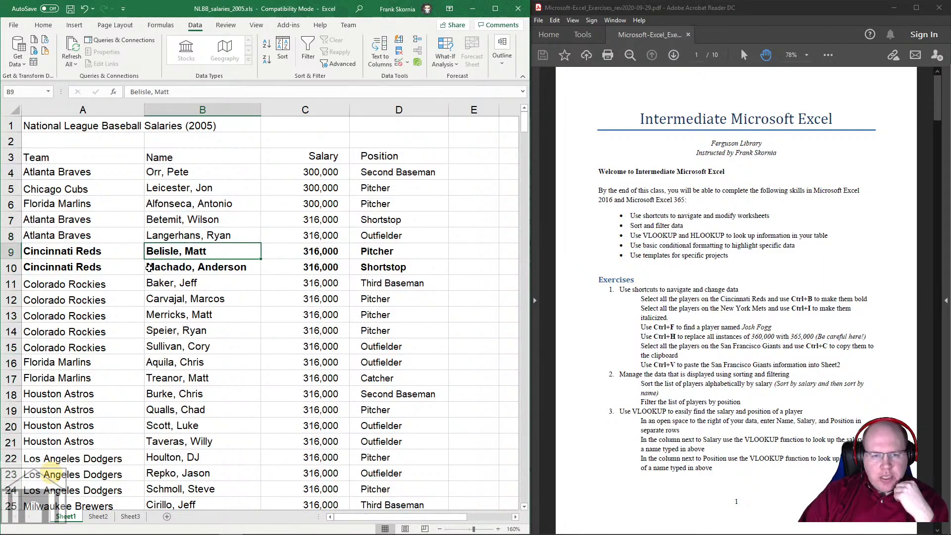
click(149, 267)
click(150, 281)
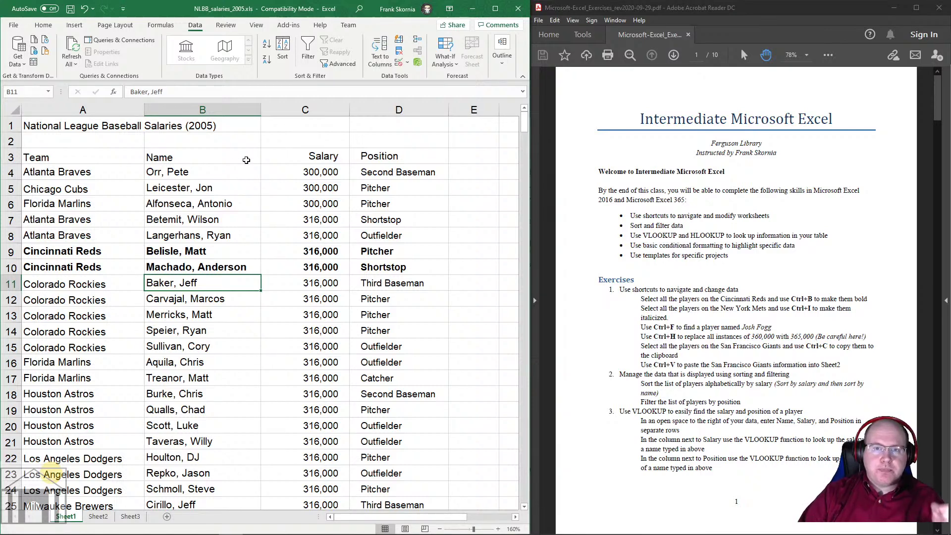
Step: Add a second sort level by Name, A to Z, beneath the Salary level and apply the sort
click(283, 48)
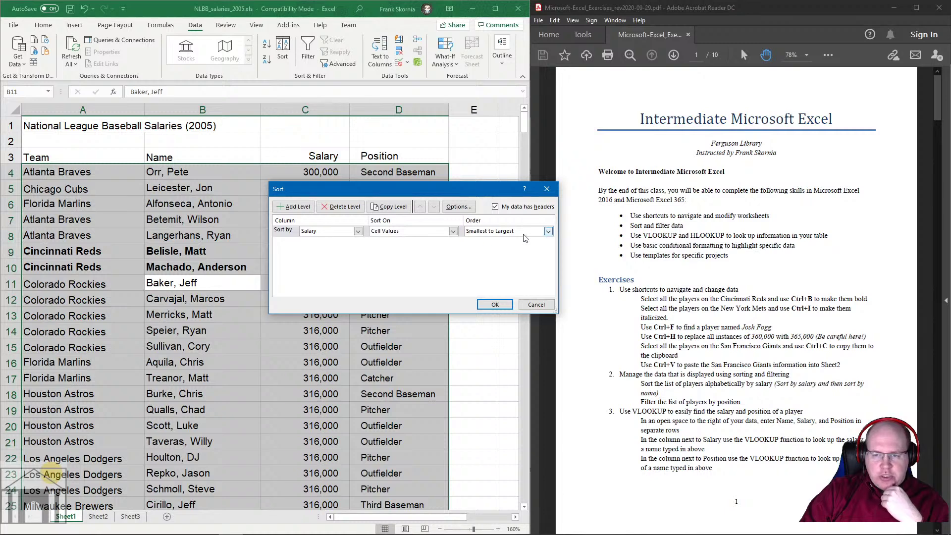
click(292, 210)
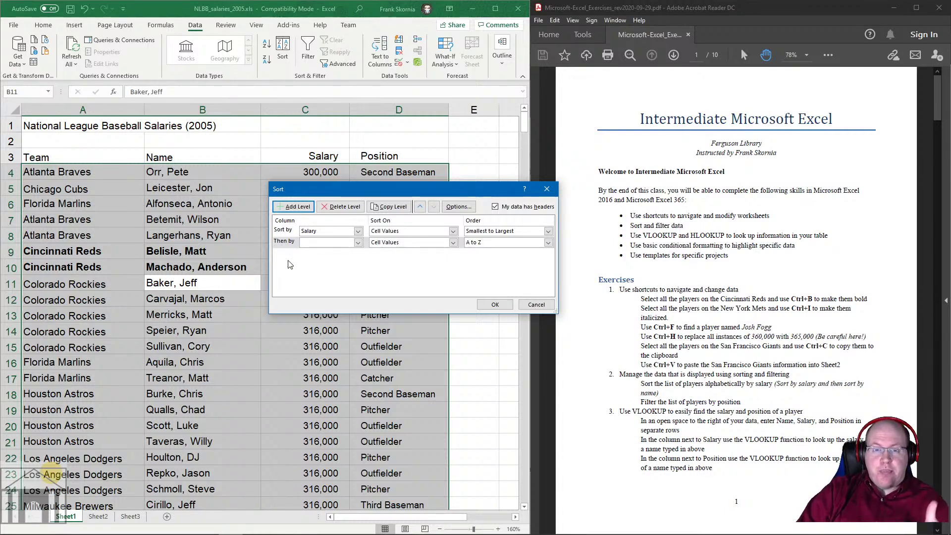
click(358, 243)
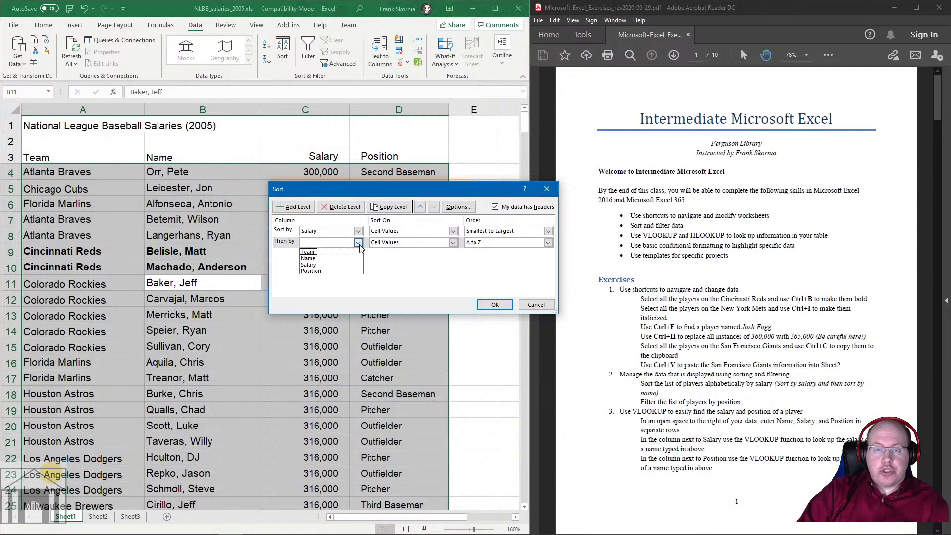
click(325, 257)
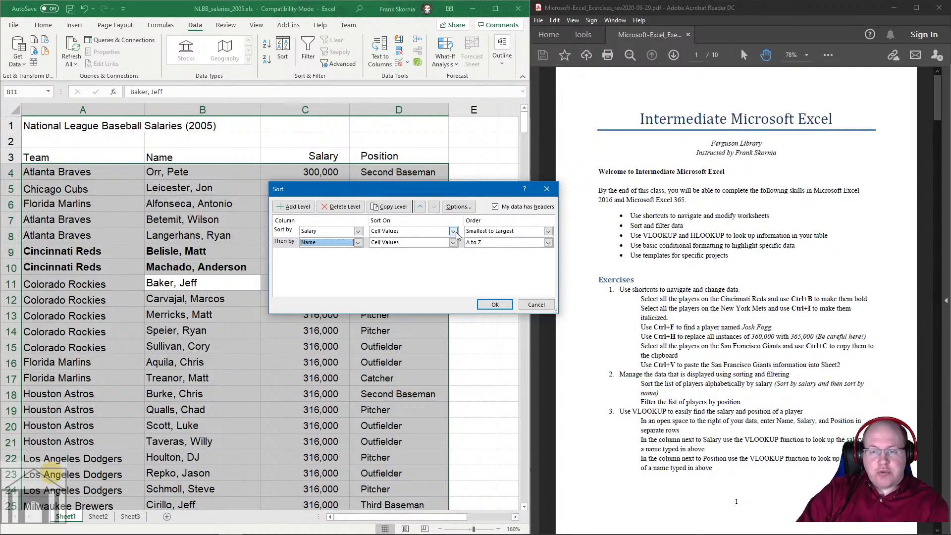
click(495, 304)
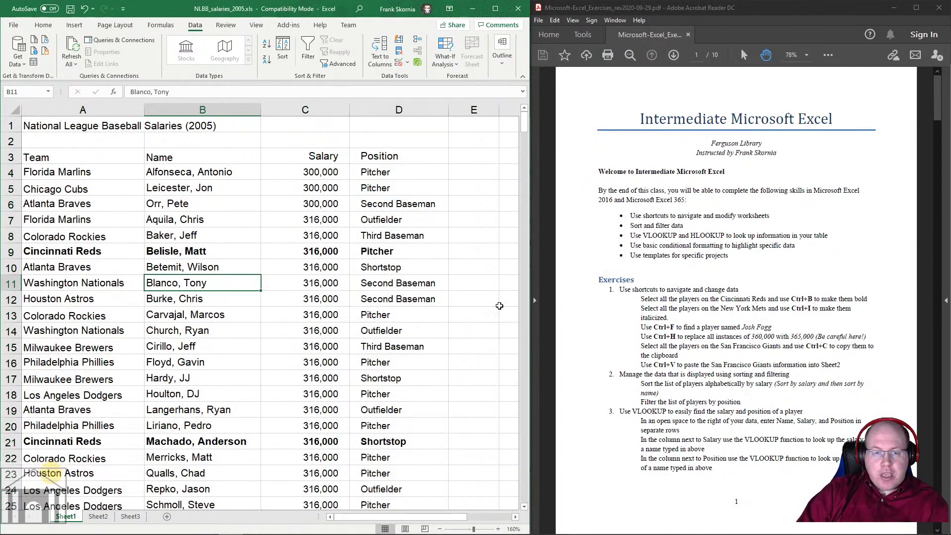
Step: Check the alphabetical order of the names against the matching 316,000 salaries after the two-level sort
click(313, 218)
click(151, 220)
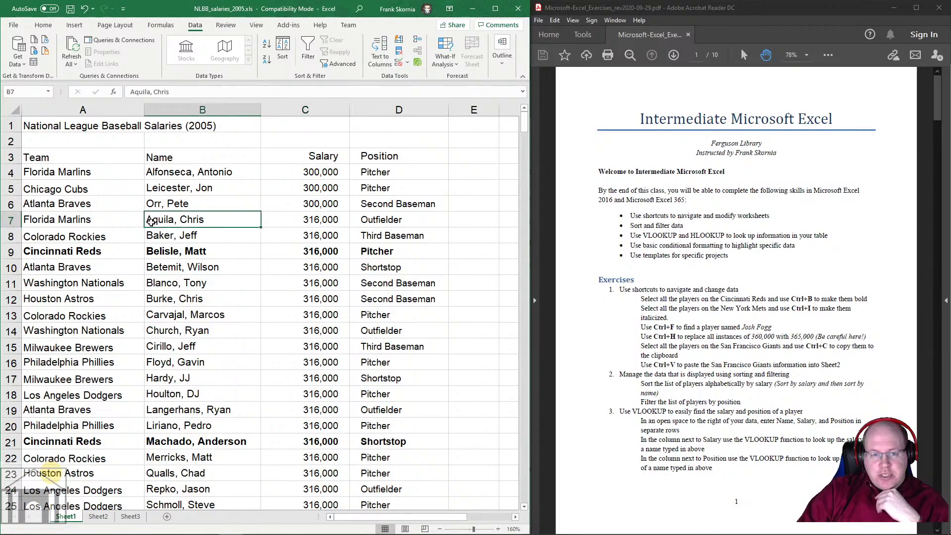
click(153, 235)
click(155, 252)
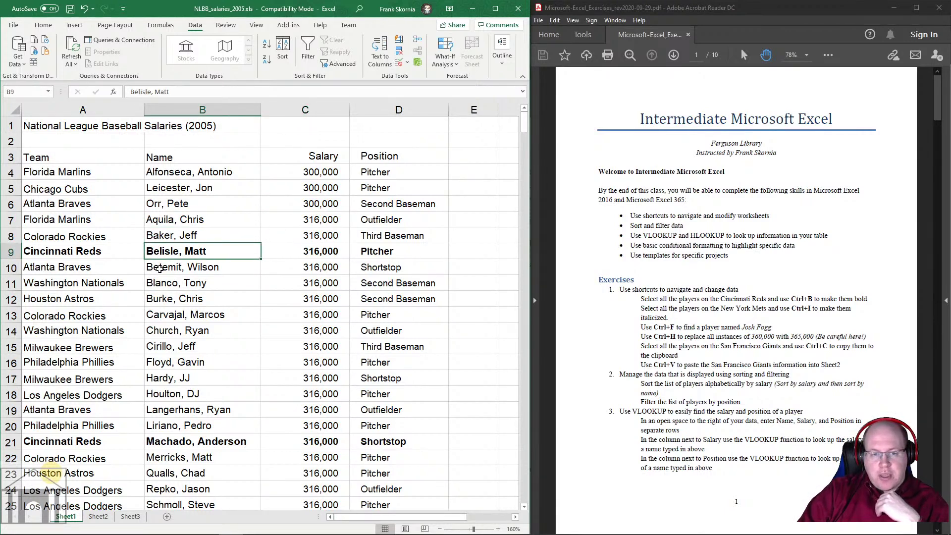
click(159, 269)
click(157, 285)
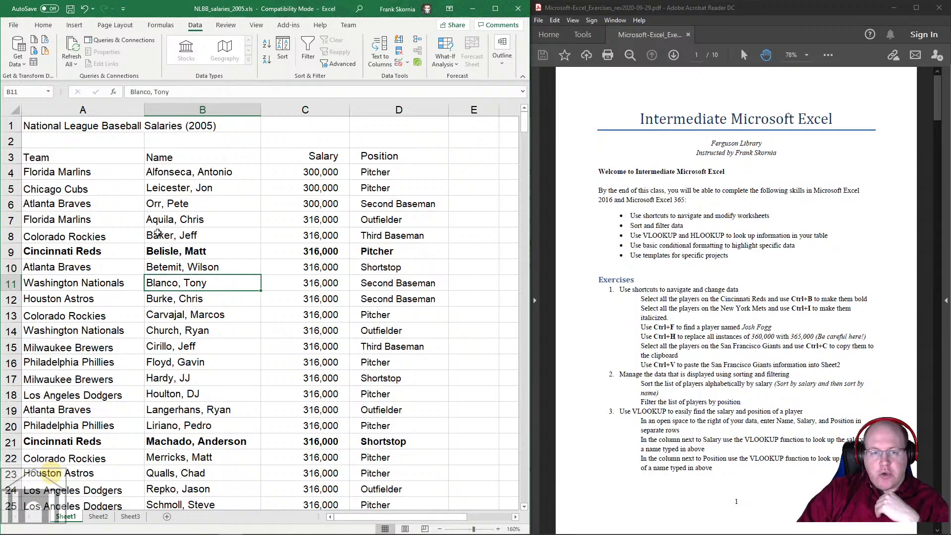
drag(153, 217, 158, 441)
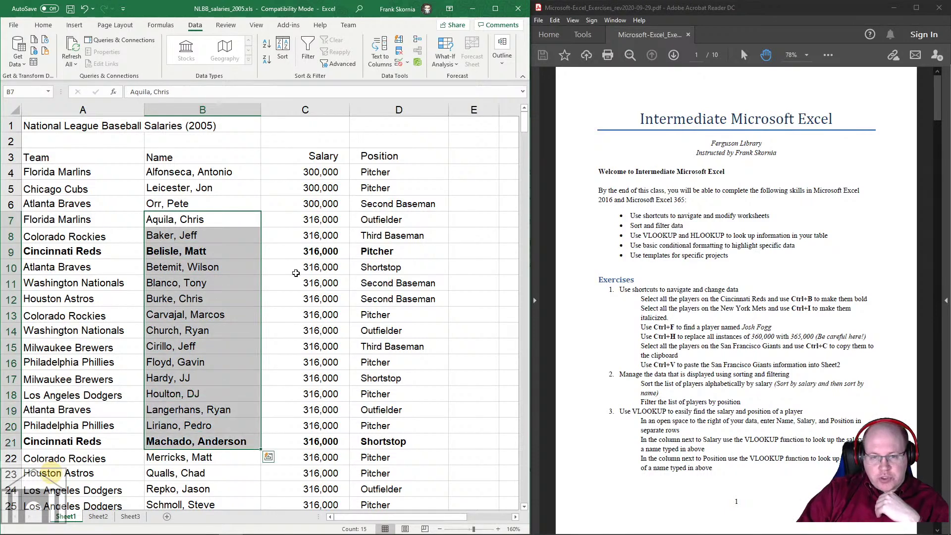
drag(314, 218, 312, 505)
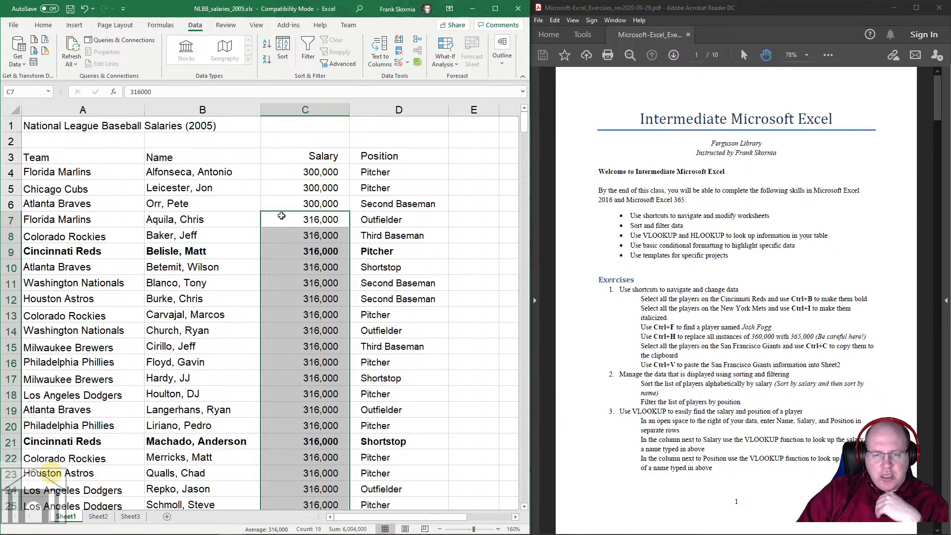
drag(166, 220, 174, 475)
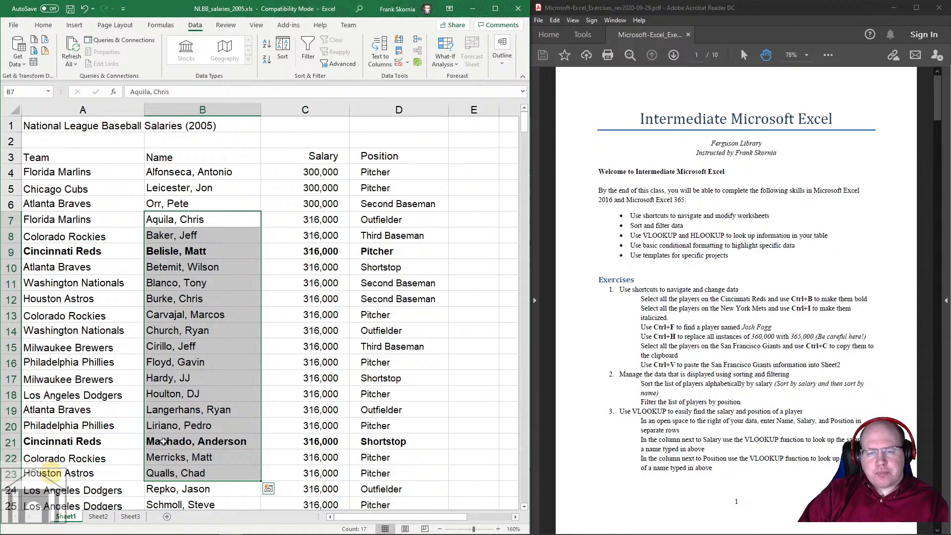
click(319, 219)
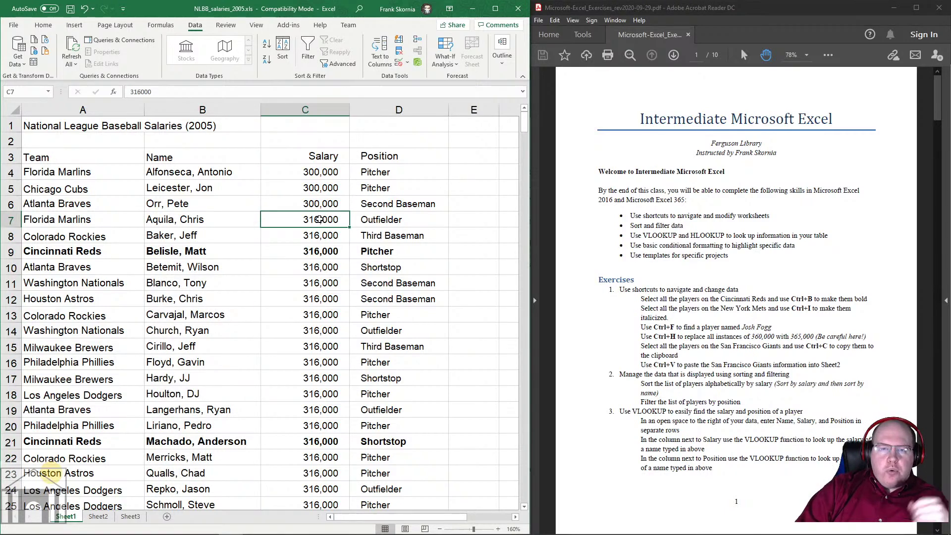
Step: Change the Salary level's order to Largest to Smallest, keeping Name A to Z, and apply the sort
click(283, 55)
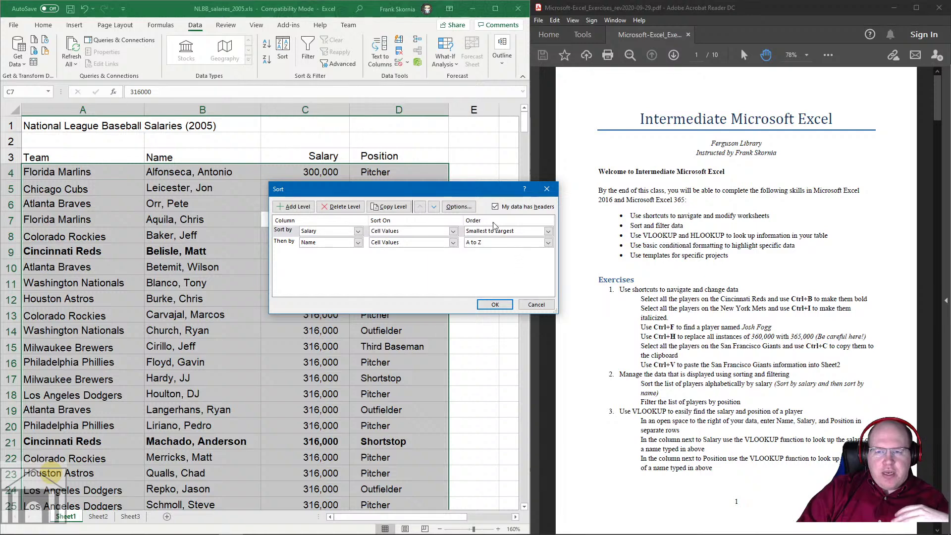
click(495, 231)
click(490, 247)
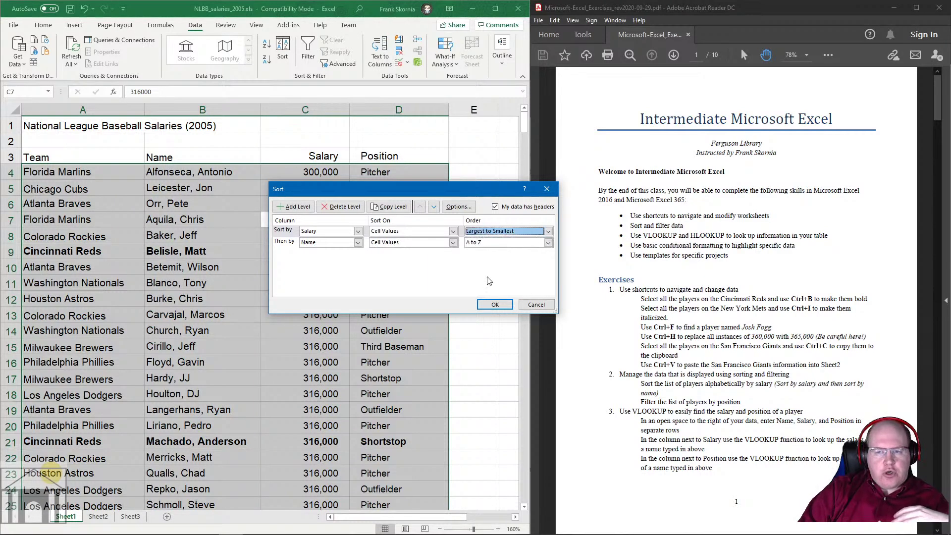
click(494, 306)
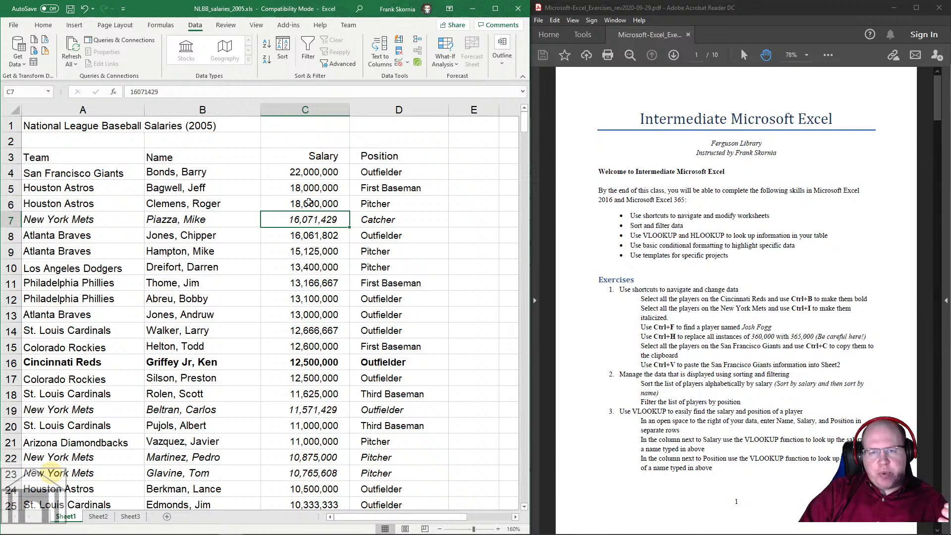
Step: Check the name order among the players with the 9,000,000 salary and return to the start of the list
scroll(311, 287, down, 6)
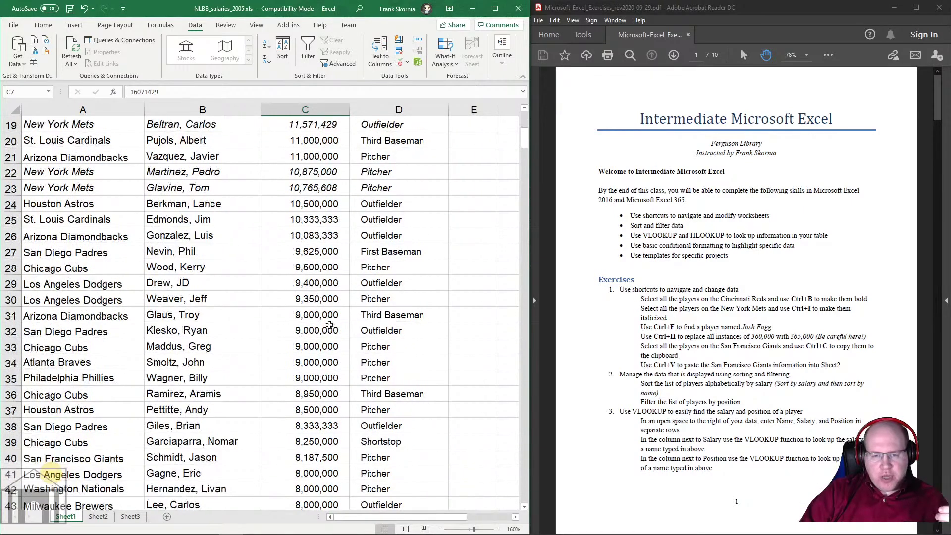
drag(317, 316, 317, 371)
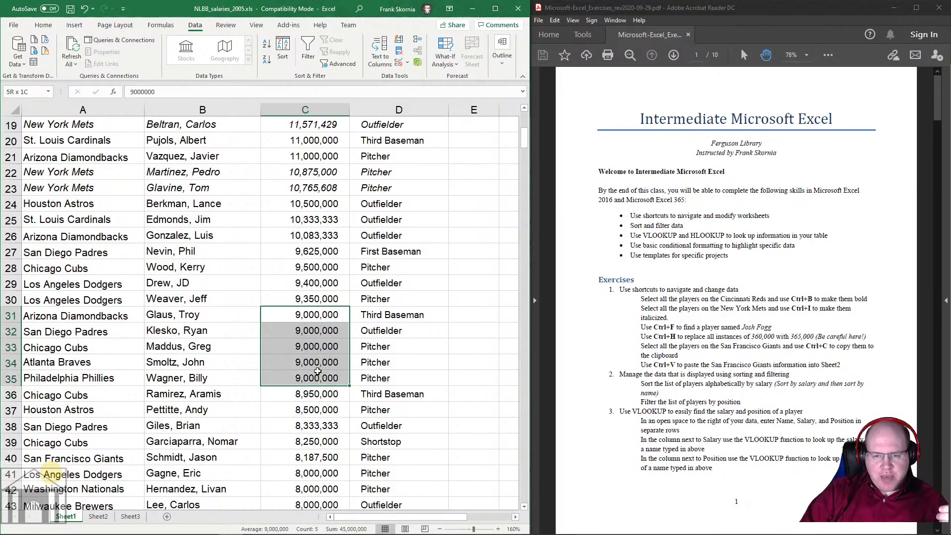
drag(185, 316, 189, 373)
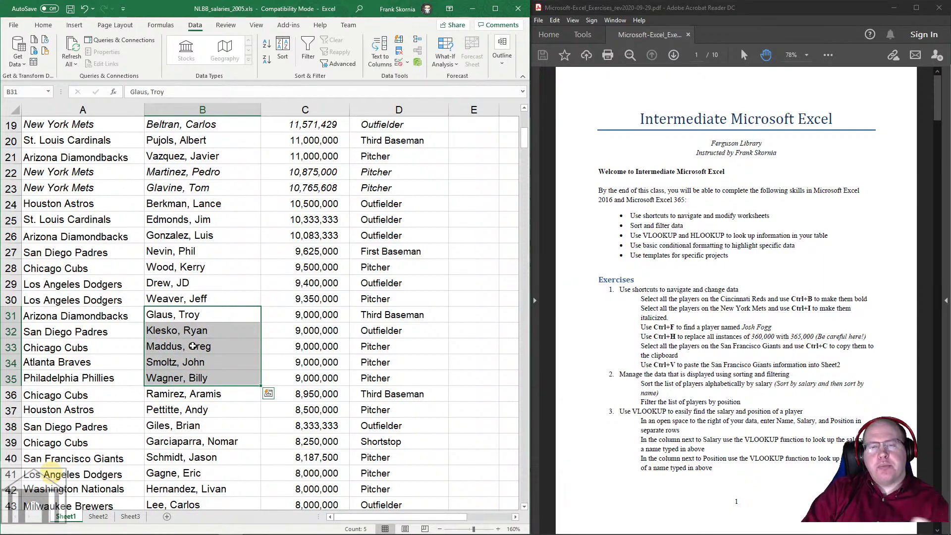
click(315, 300)
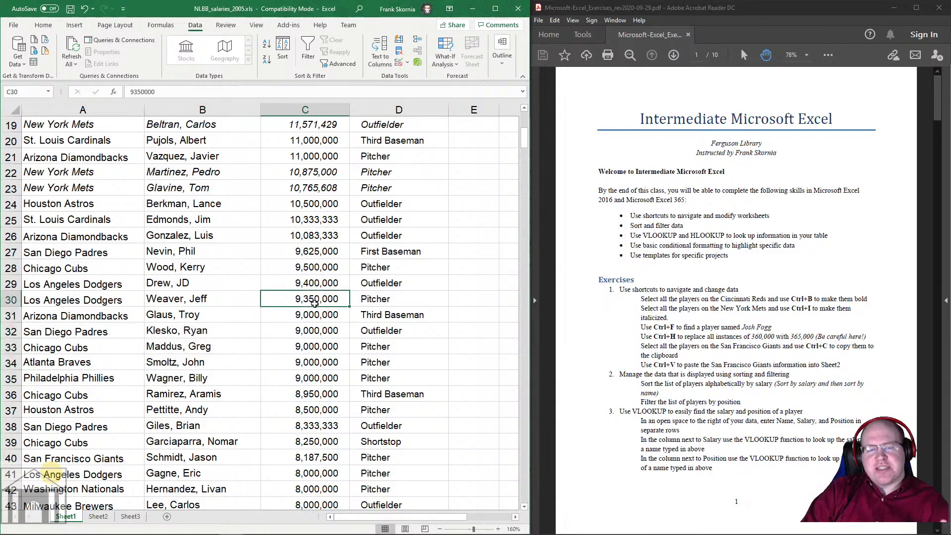
scroll(315, 299, up, 6)
click(191, 267)
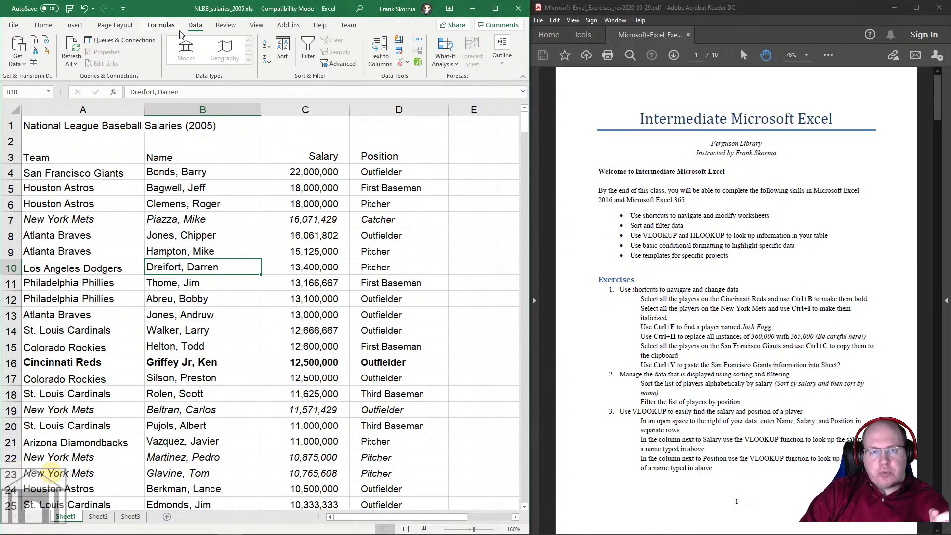
Step: Reopen the Sort dialog to review the Salary and Name levels, and close it without changes
click(282, 49)
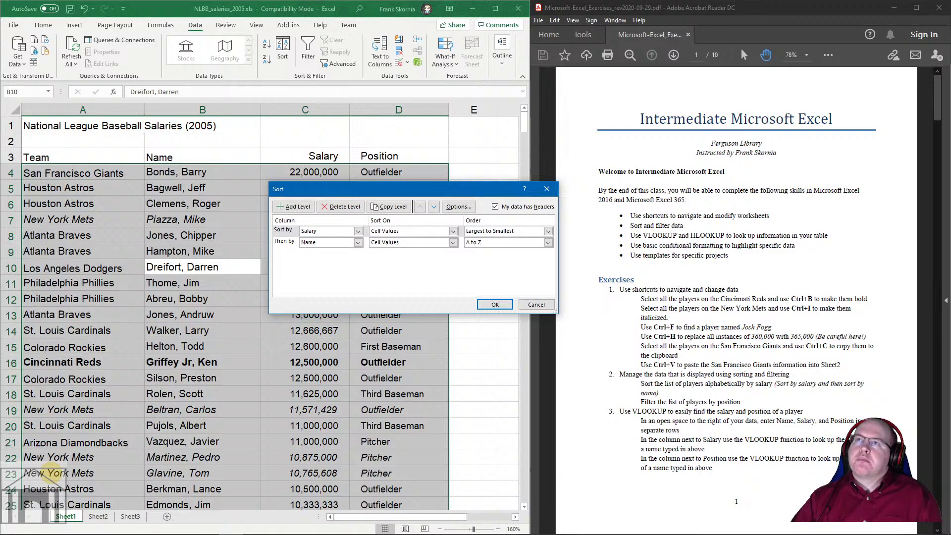
key(Return)
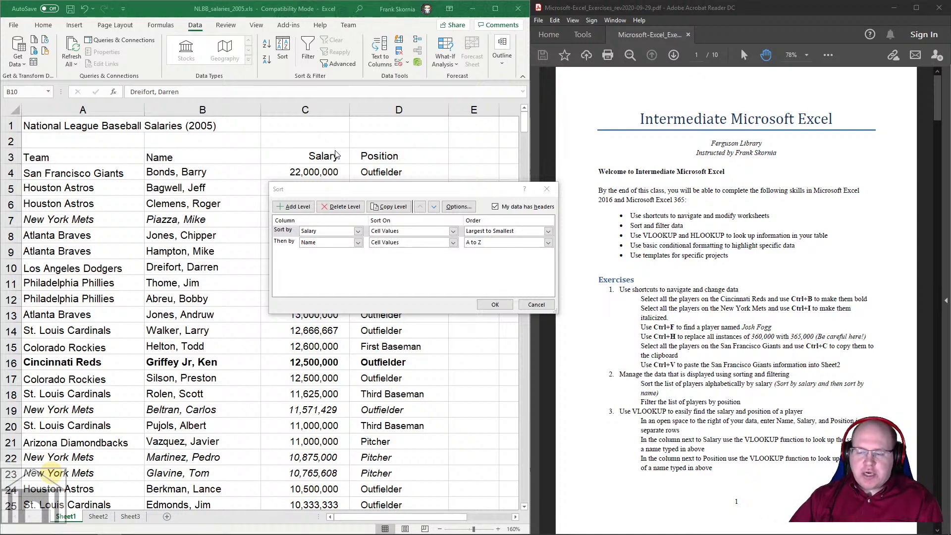
click(537, 304)
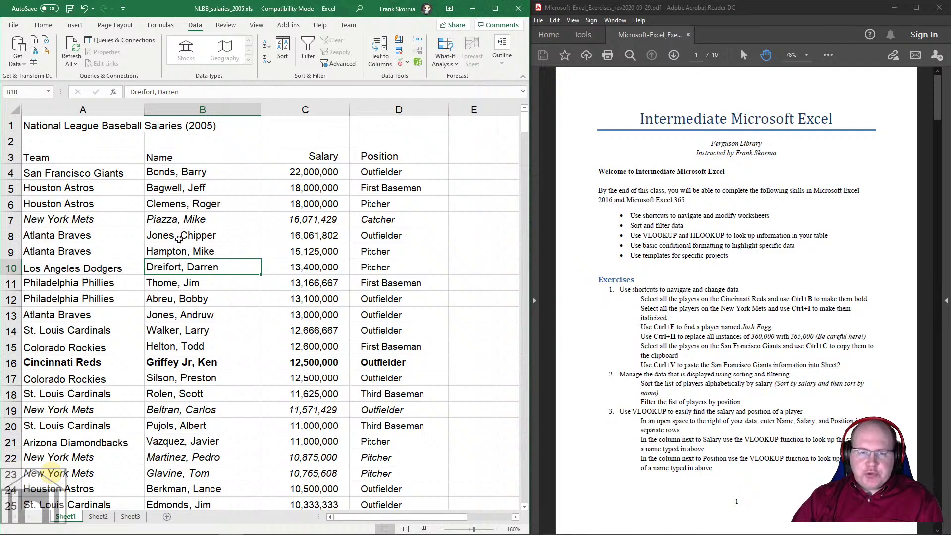
Step: Turn on filtering for the Team, Name, Salary and Position headers of the player list
click(227, 244)
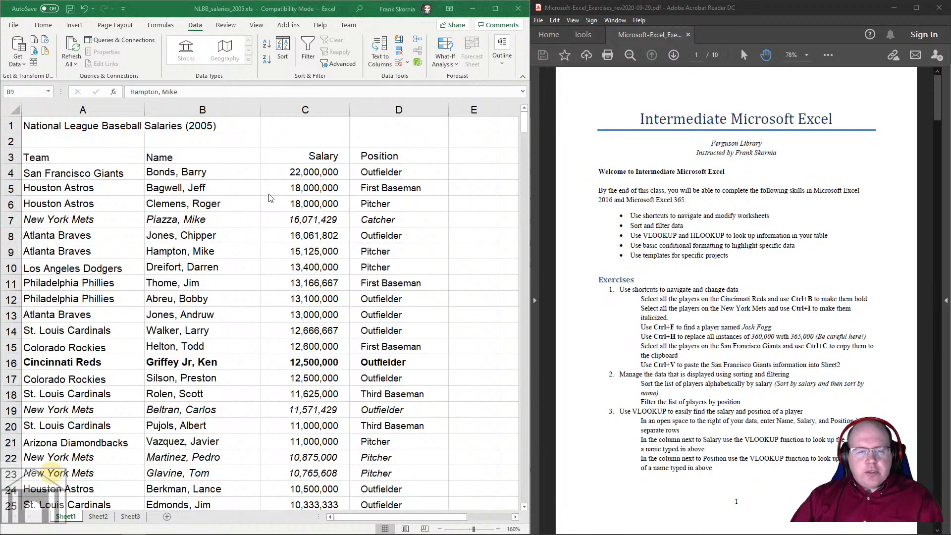
click(309, 212)
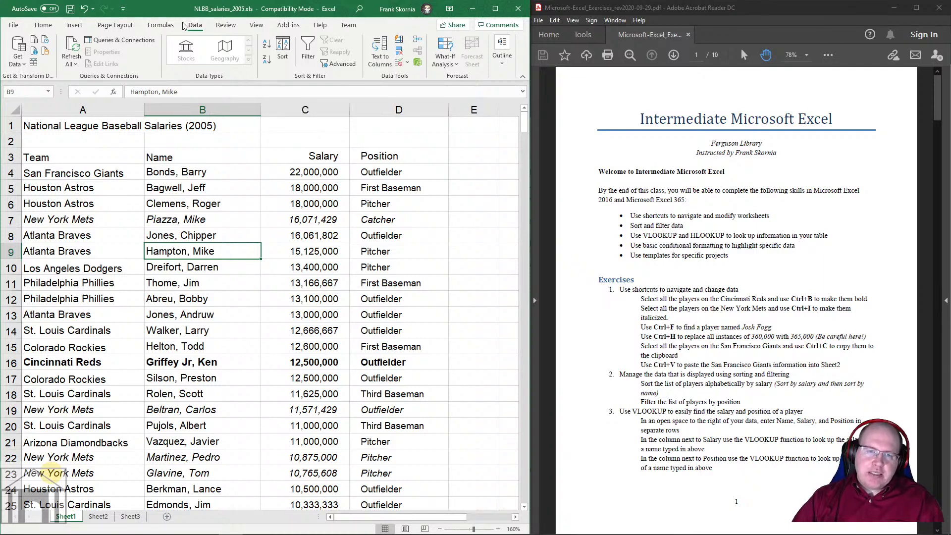
click(306, 50)
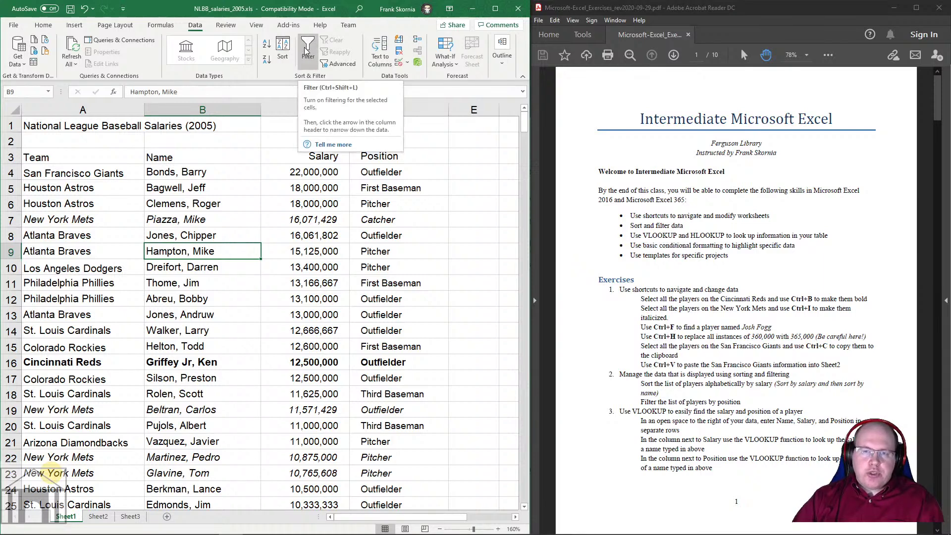
click(306, 50)
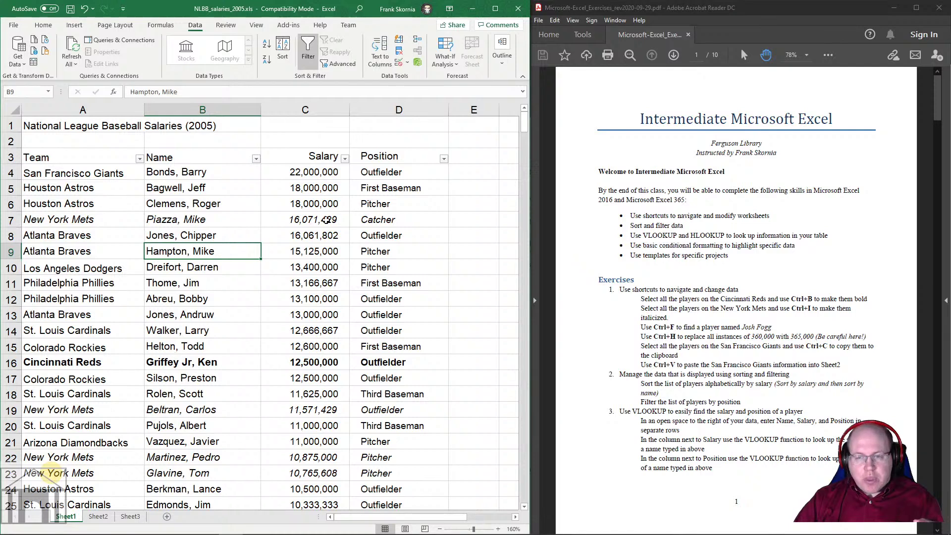
Step: Review the filter choices for the Position column and close them without changes
click(444, 160)
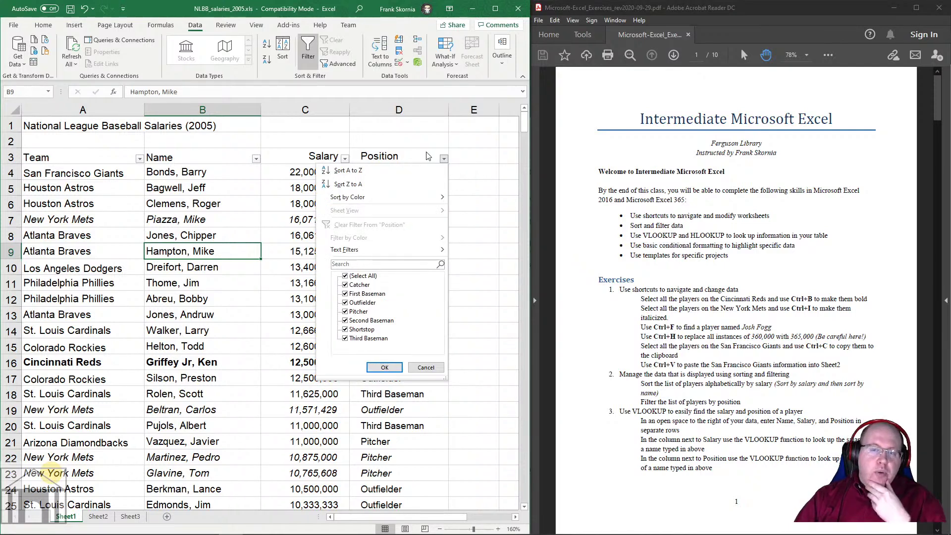
click(499, 206)
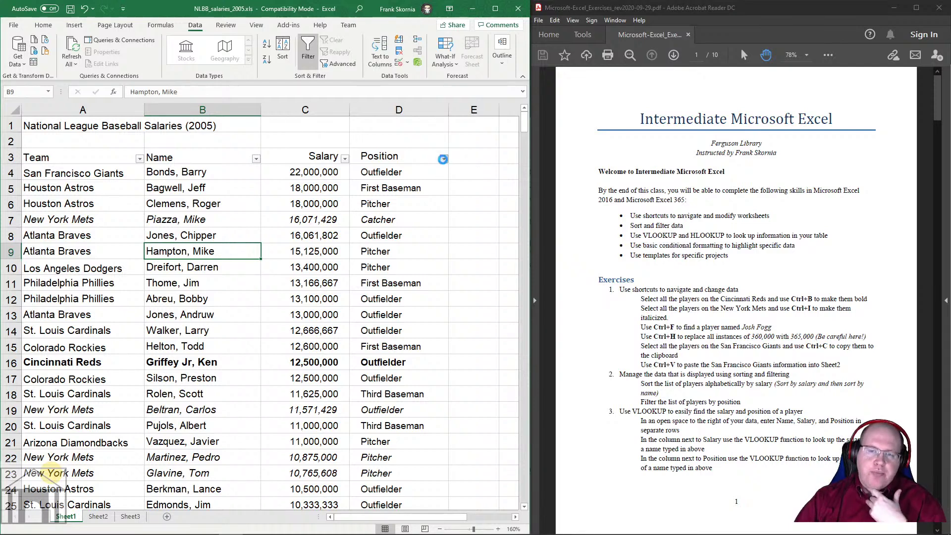
click(444, 159)
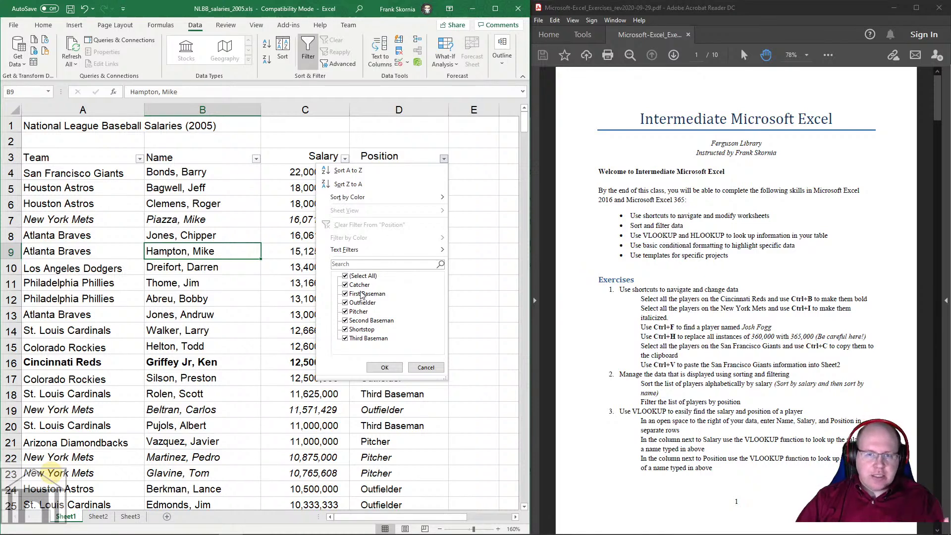
click(424, 368)
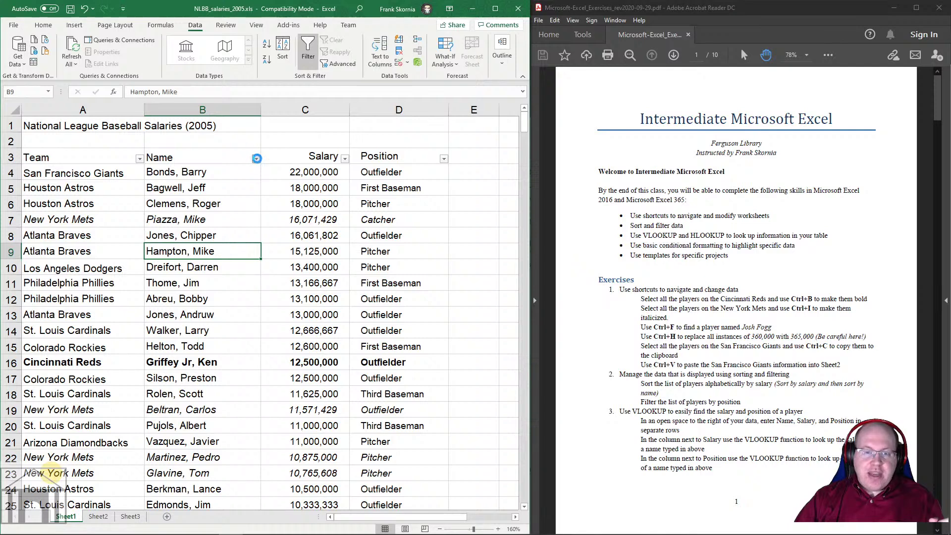
Step: Look through the player entries in the Name column's filter choices and close them without filtering
click(256, 159)
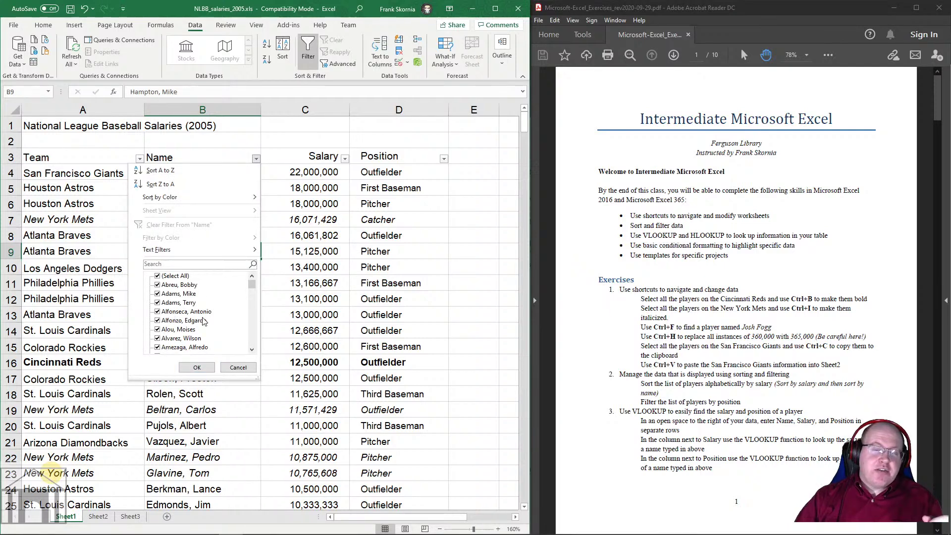
scroll(207, 311, down, 2)
scroll(207, 310, down, 12)
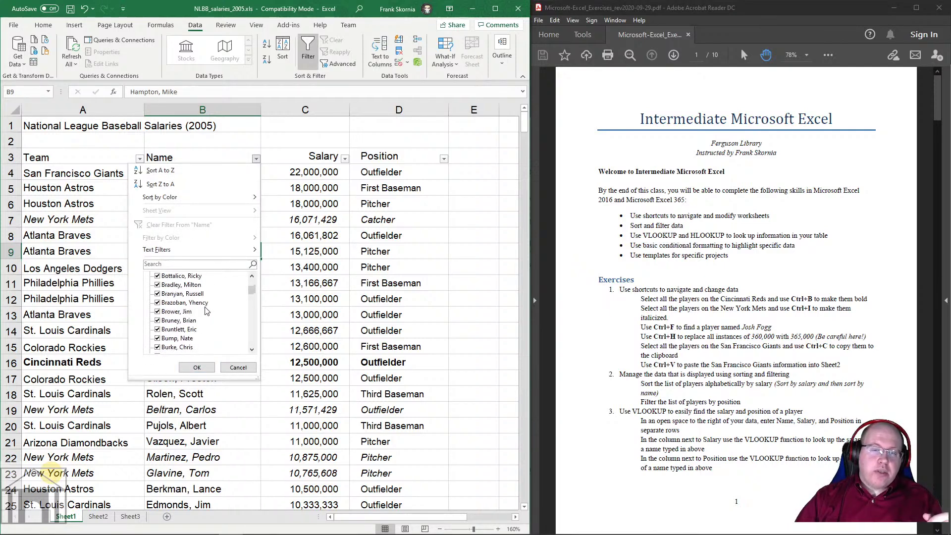
scroll(207, 310, down, 15)
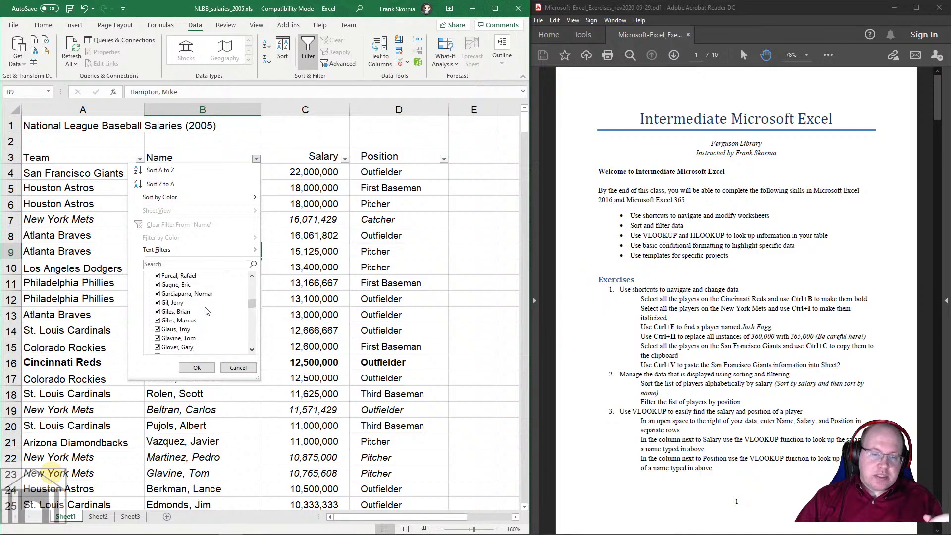
scroll(207, 310, down, 12)
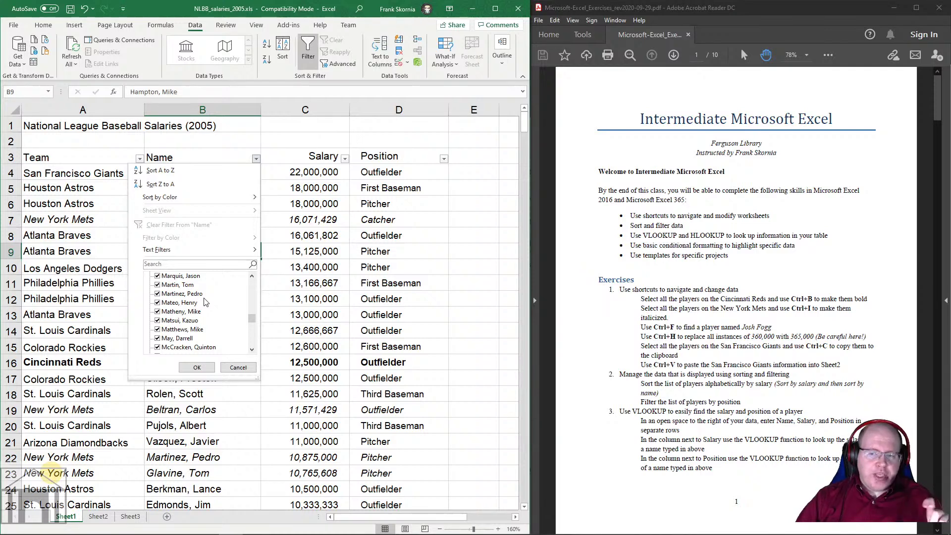
click(238, 367)
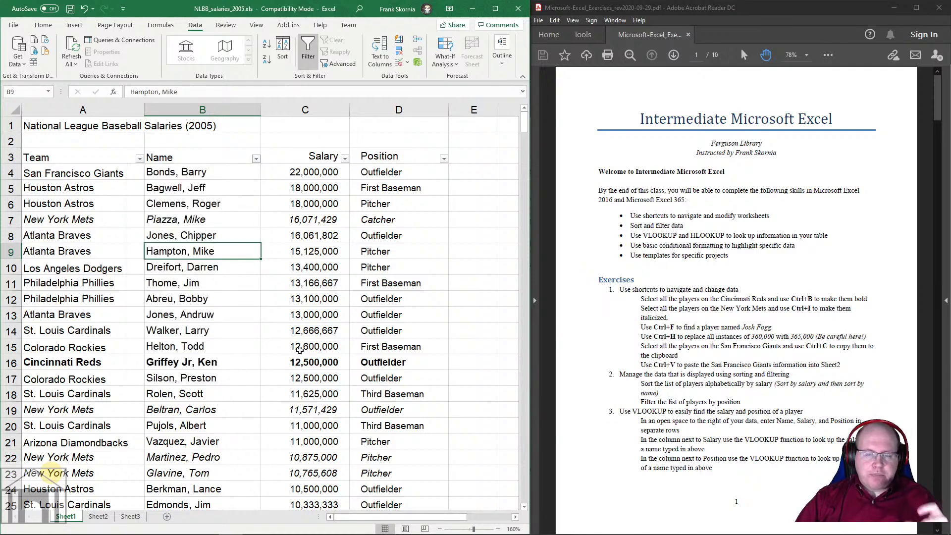
Step: Filter the Position column to show only Catcher
click(443, 158)
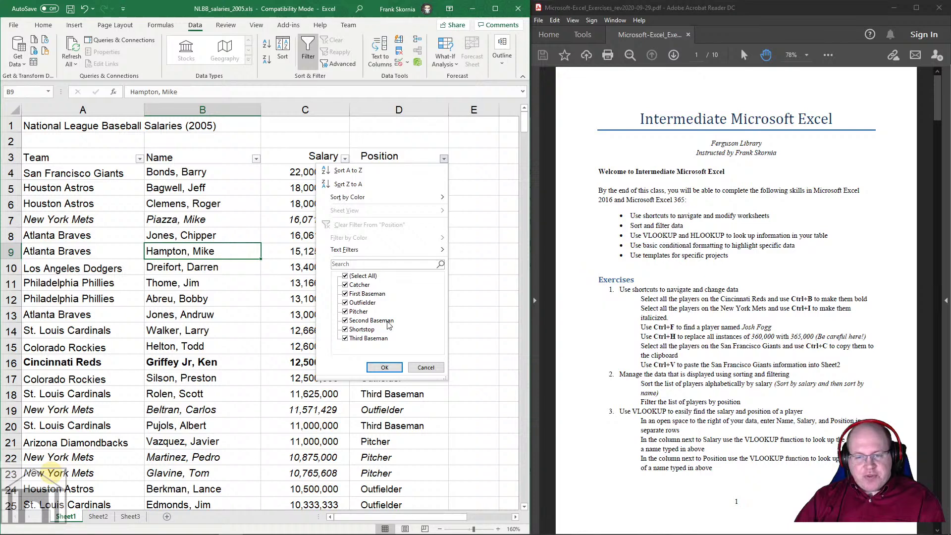
click(345, 277)
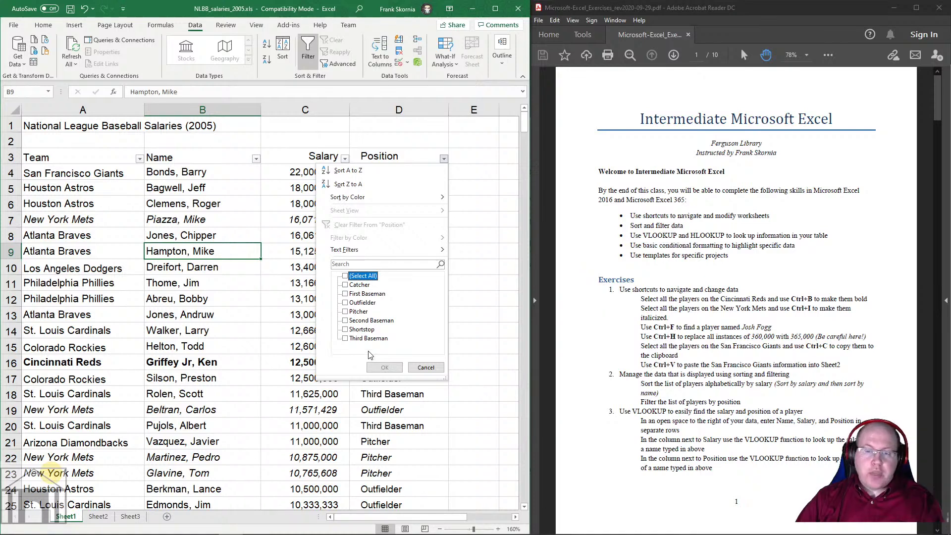
click(345, 284)
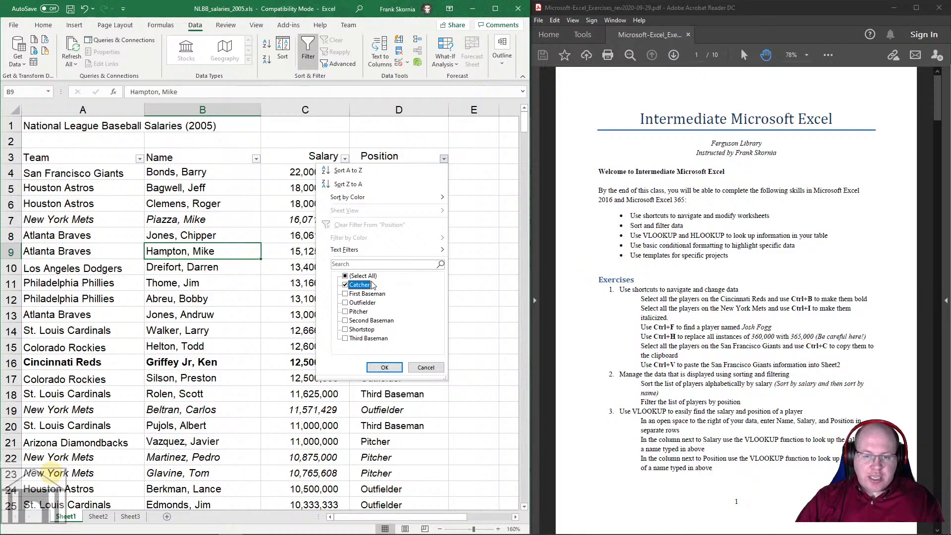
click(386, 365)
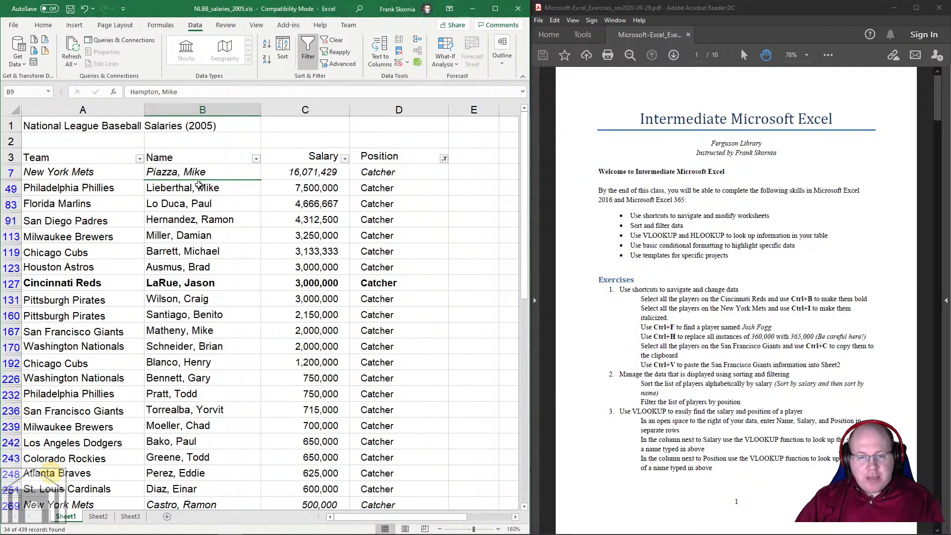
Step: Check the salary and name order among the filtered catchers, review the whole filtered list, and return to its start
drag(323, 385, 326, 387)
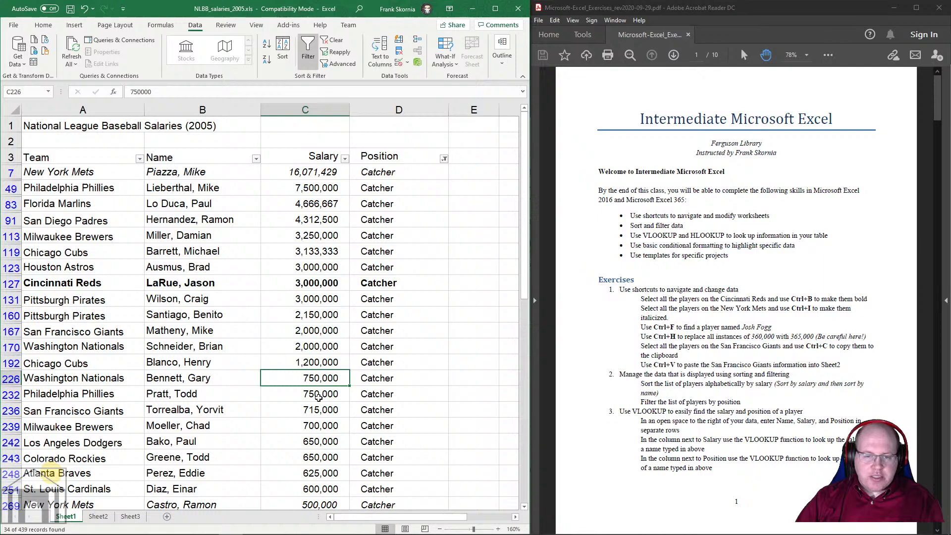
drag(323, 331, 323, 342)
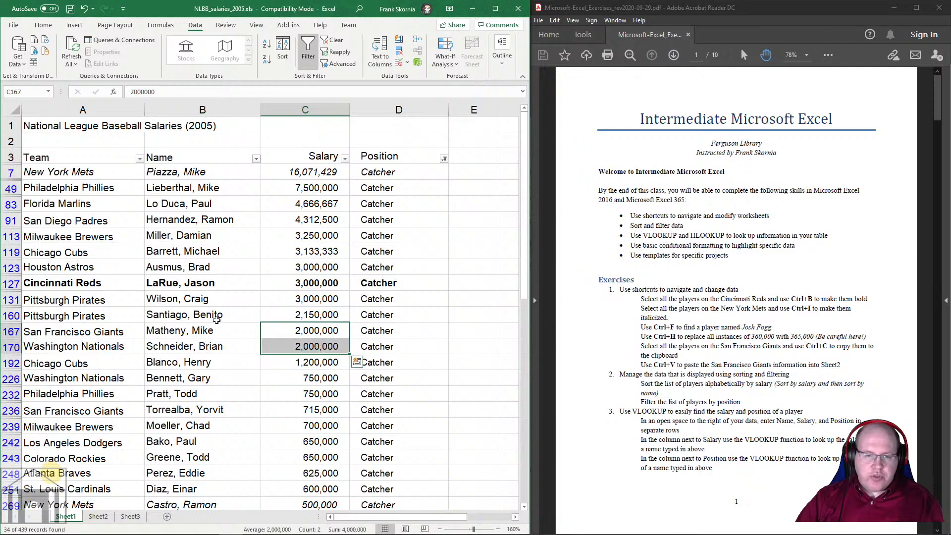
mouse_move(196, 333)
mouse_down()
mouse_move(198, 359)
mouse_move(197, 342)
mouse_up()
click(197, 345)
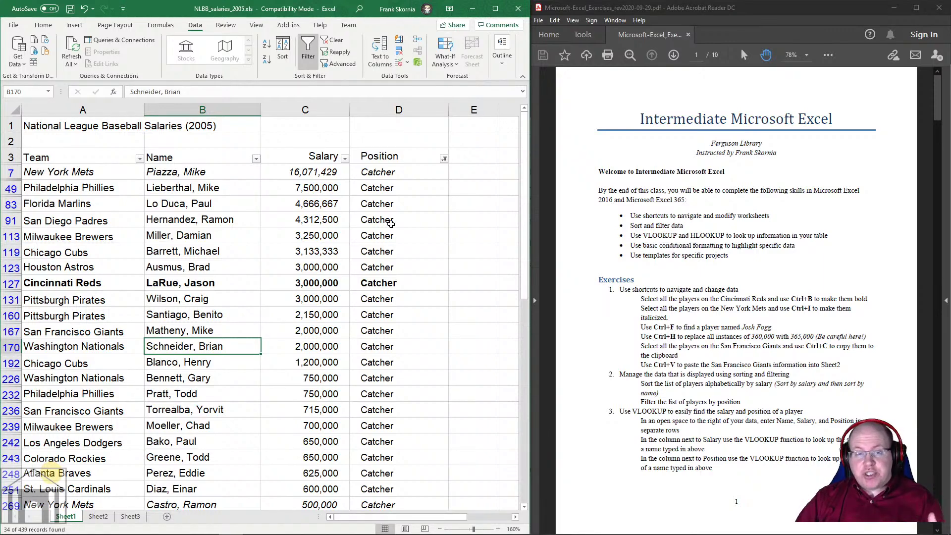
scroll(391, 223, down, 3)
scroll(391, 224, down, 4)
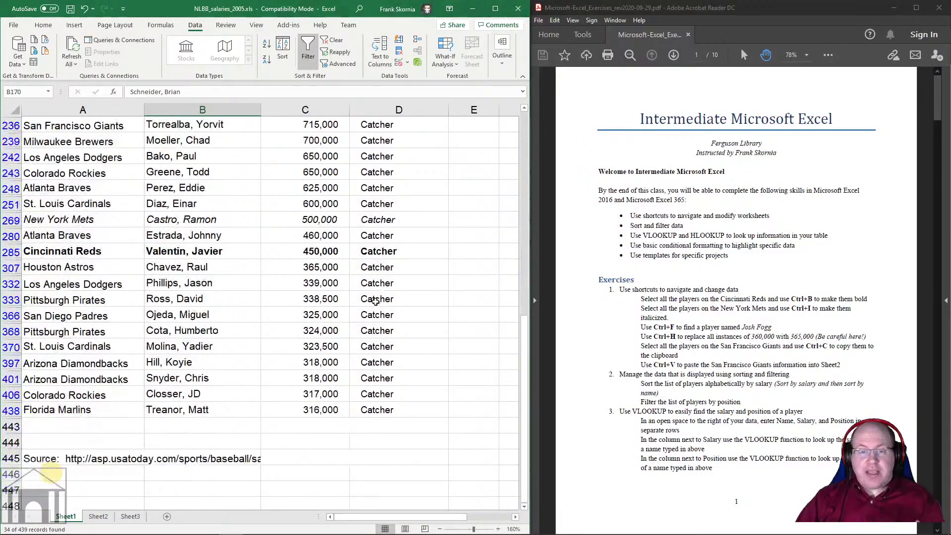
scroll(327, 211, up, 4)
scroll(278, 198, up, 3)
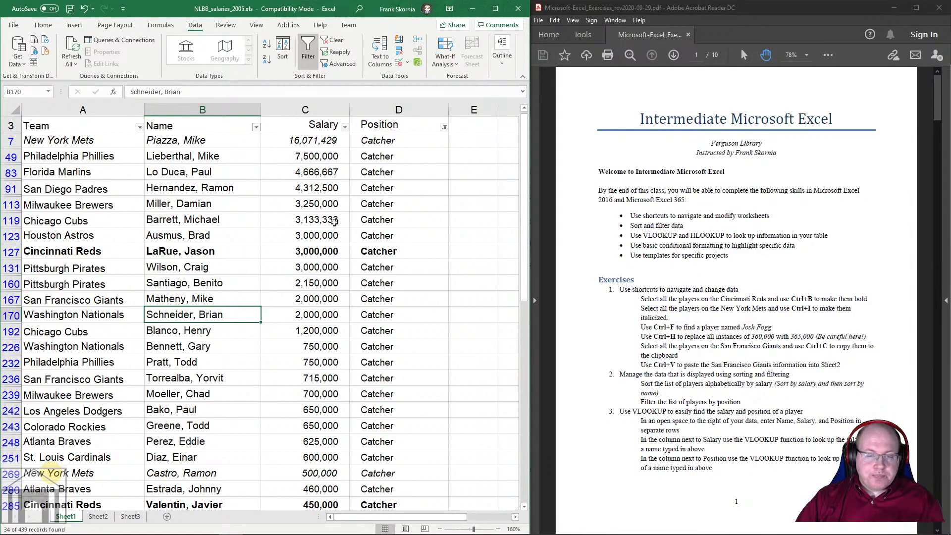
scroll(331, 262, up, 1)
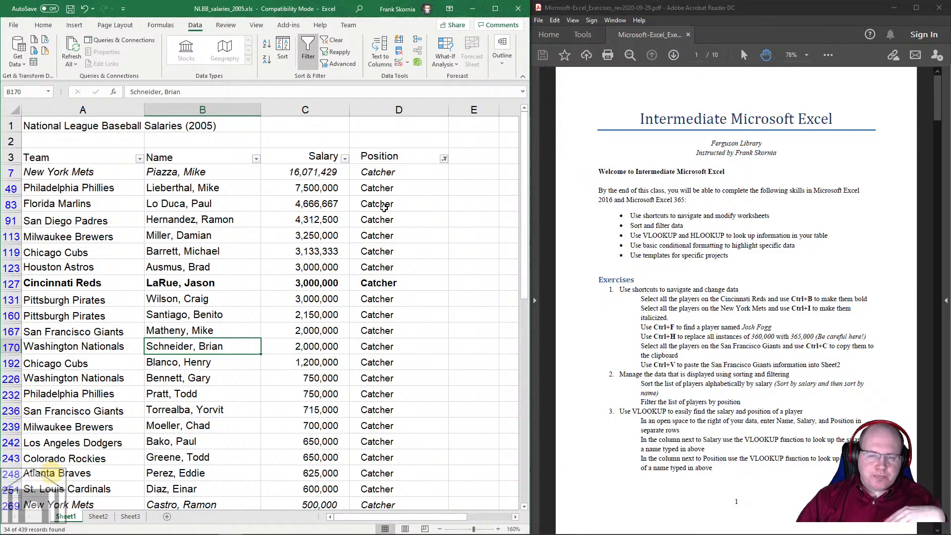
Step: Add Shortstop to the Position filter alongside Catcher
click(444, 160)
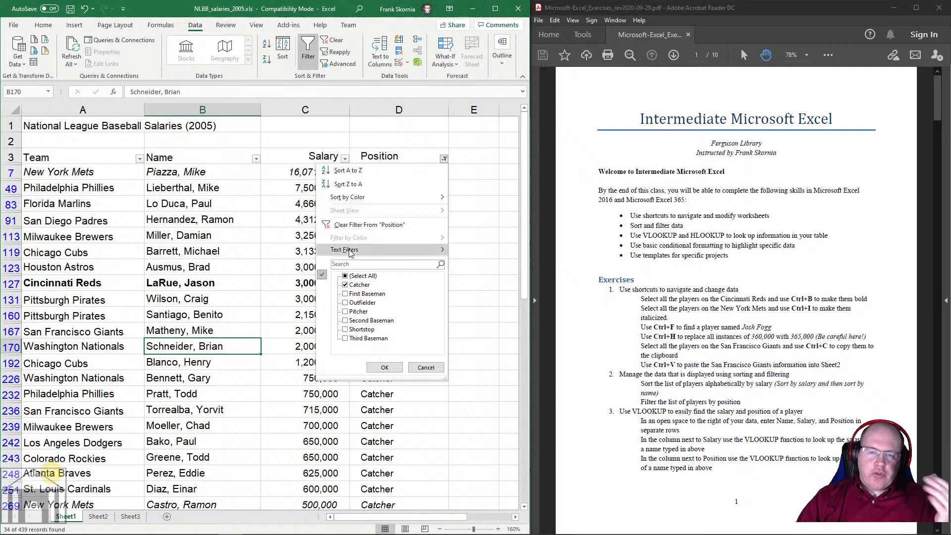
click(345, 329)
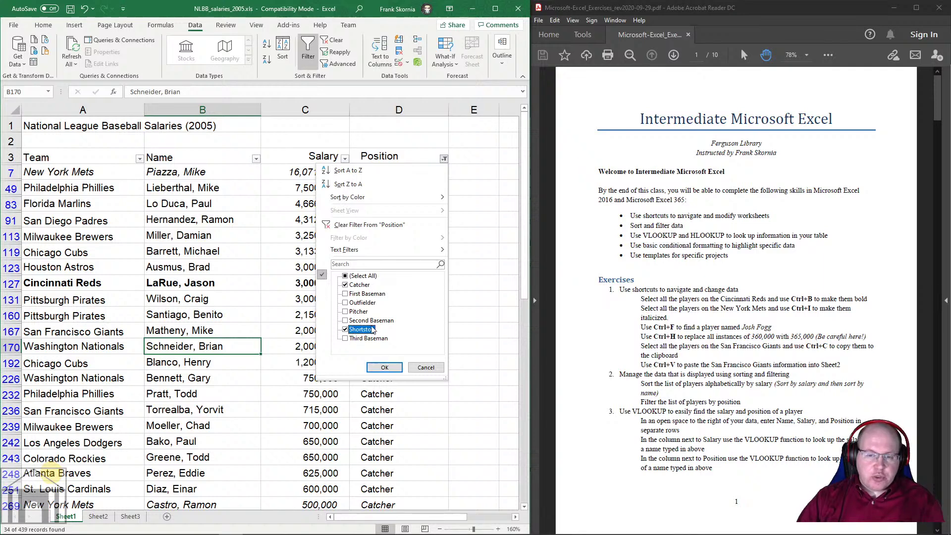
click(384, 367)
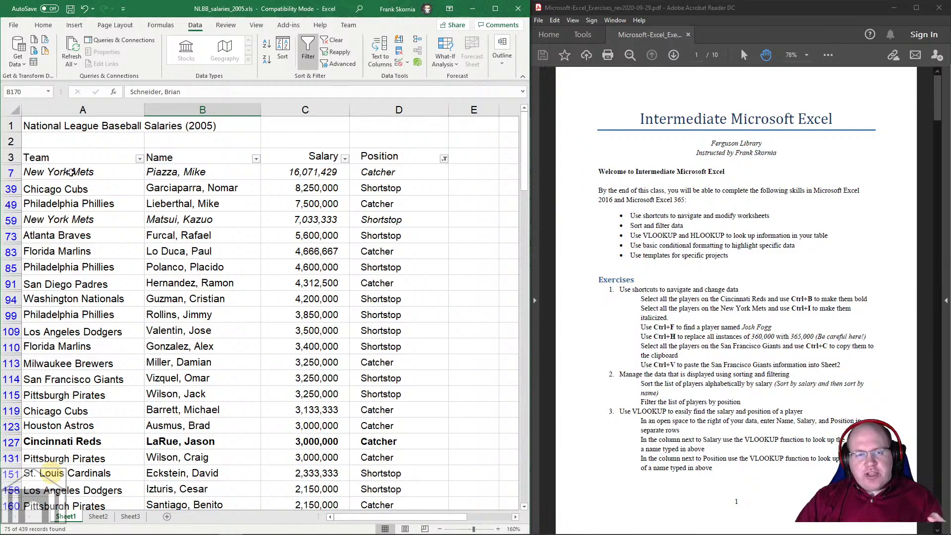
Step: Select rows 7 through 39 to review the Hide and Unhide row commands, and dismiss them without changes
drag(10, 173, 7, 185)
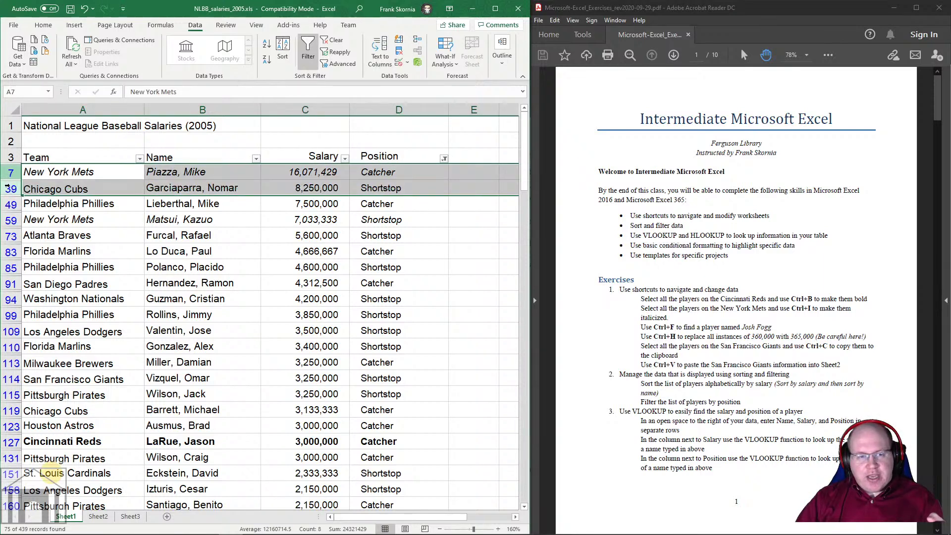
right_click(7, 185)
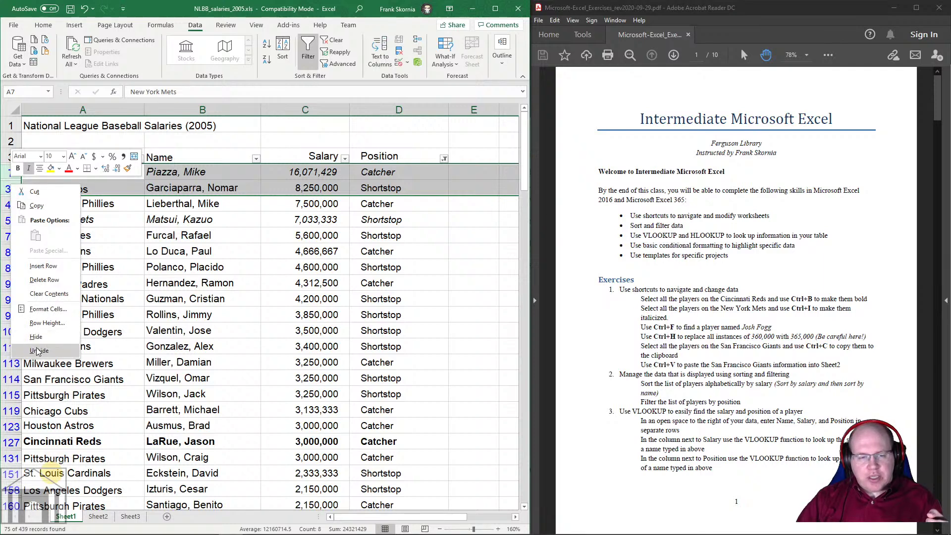
click(390, 181)
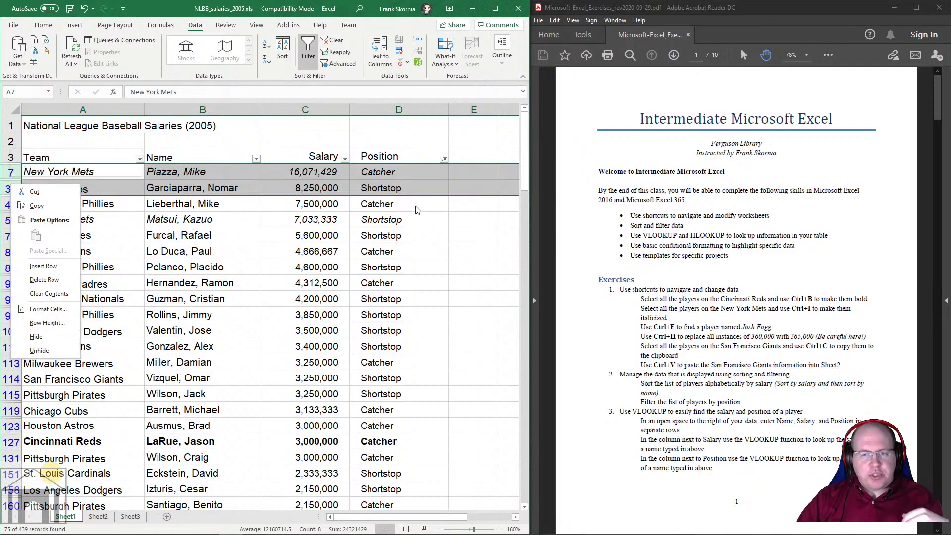
click(407, 219)
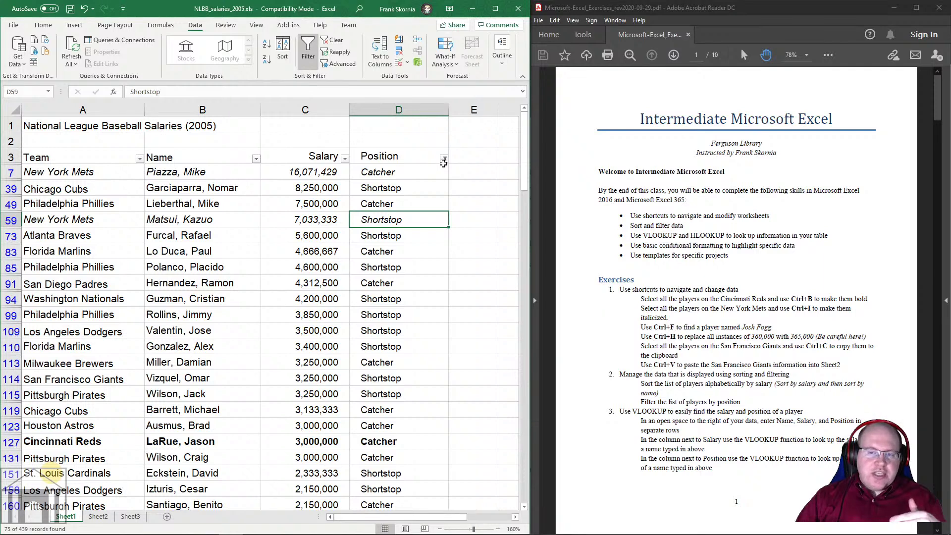
Step: Magnify the sheet to 210% to examine the Position header's filter indicator, and restore the zoom to 160%
mouse_move(445, 166)
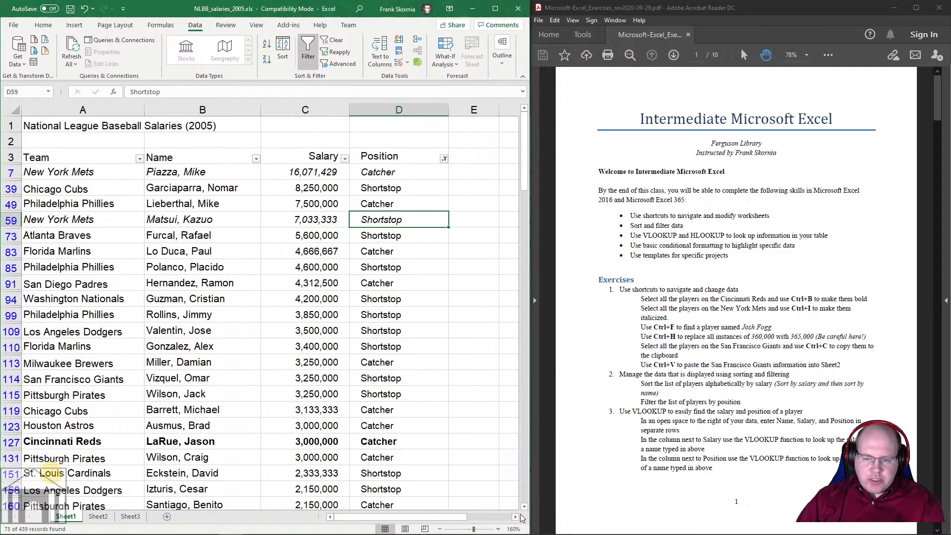
click(498, 529)
click(499, 529)
click(498, 529)
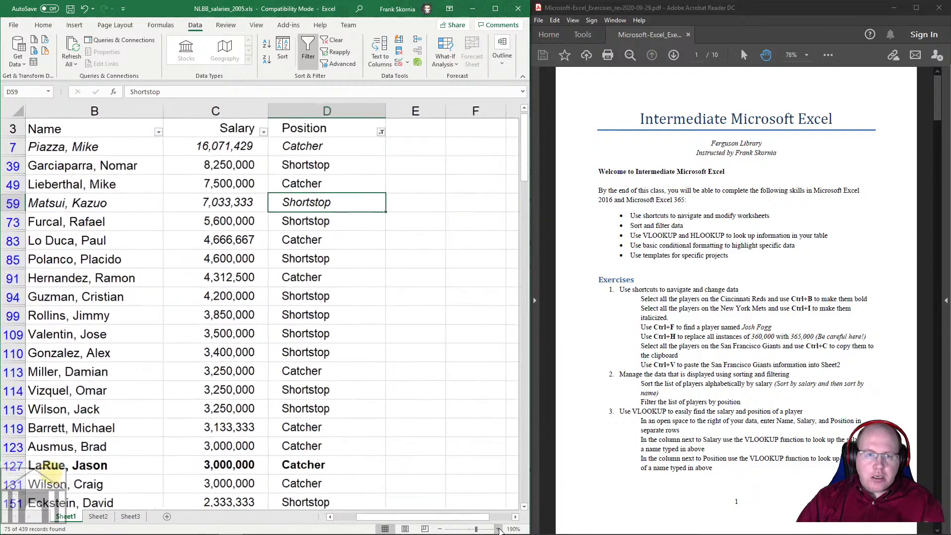
click(498, 529)
click(498, 529)
scroll(302, 329, up, 1)
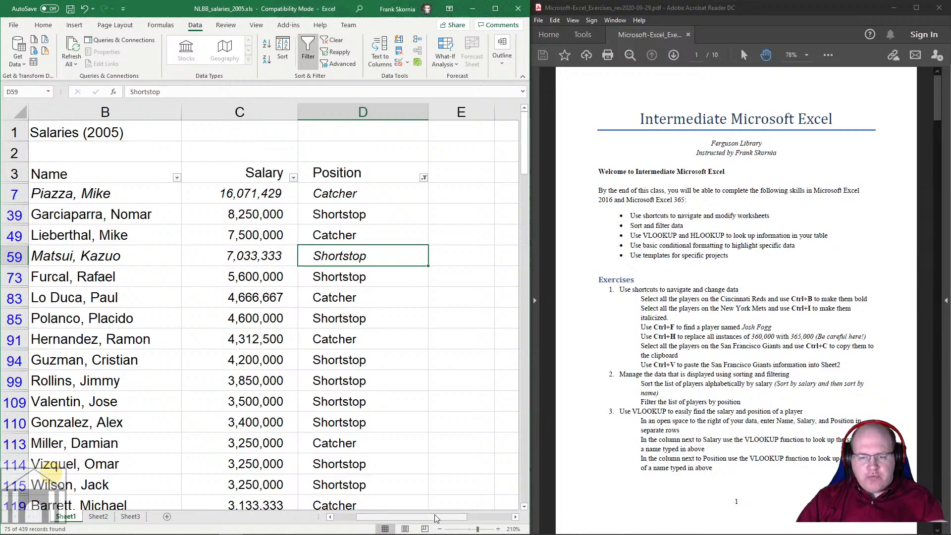
click(440, 528)
click(440, 529)
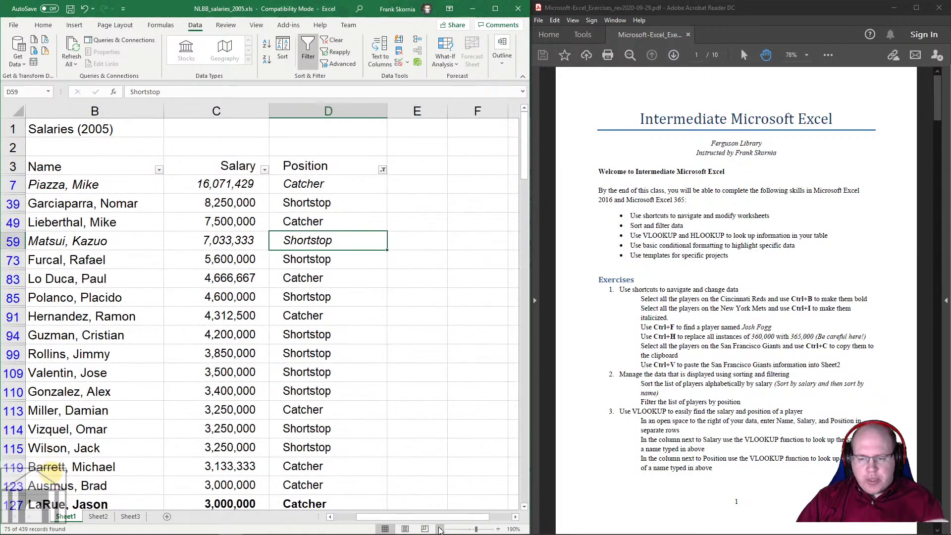
click(439, 529)
click(440, 529)
click(439, 528)
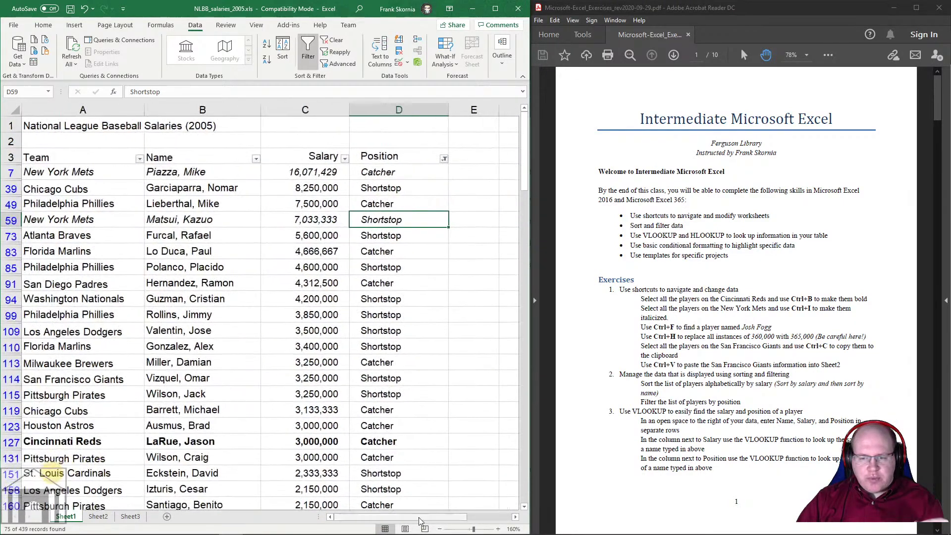
Step: Filter the Team column to show only Chicago Cubs, keeping the existing Position filter
click(139, 159)
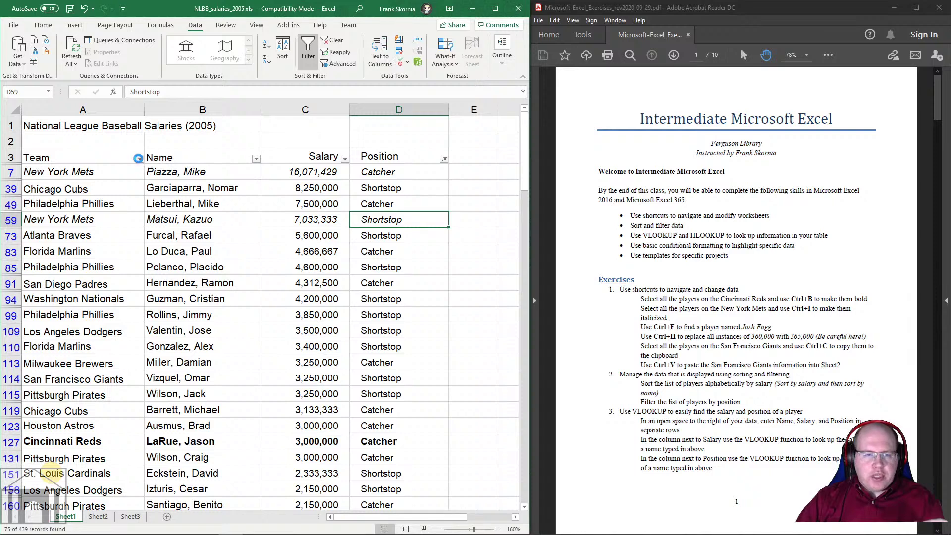
click(40, 276)
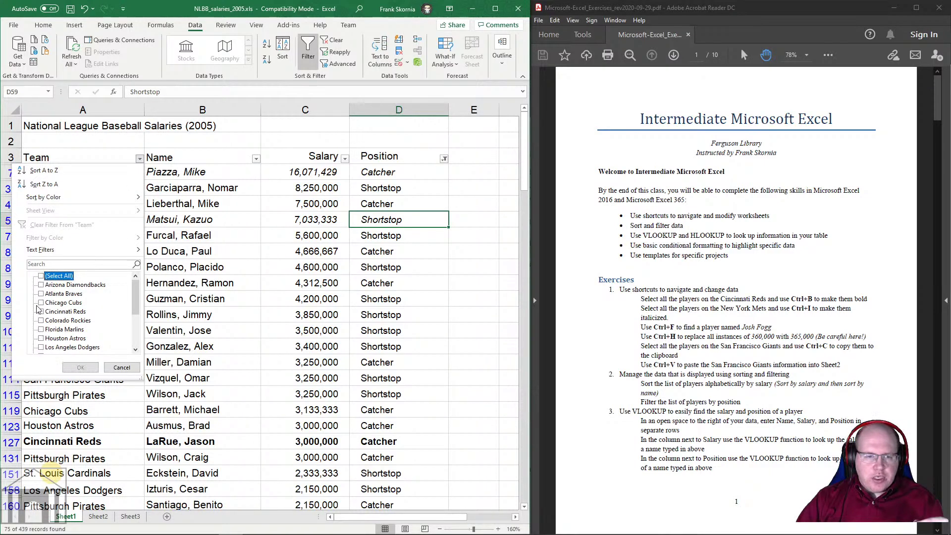
click(41, 302)
click(81, 368)
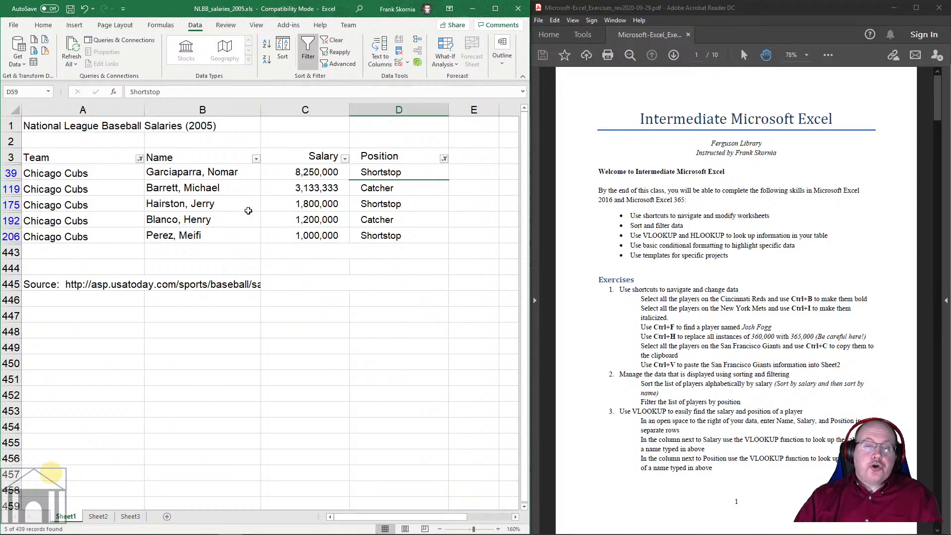
Step: Open the filter choices for the Team column
click(140, 159)
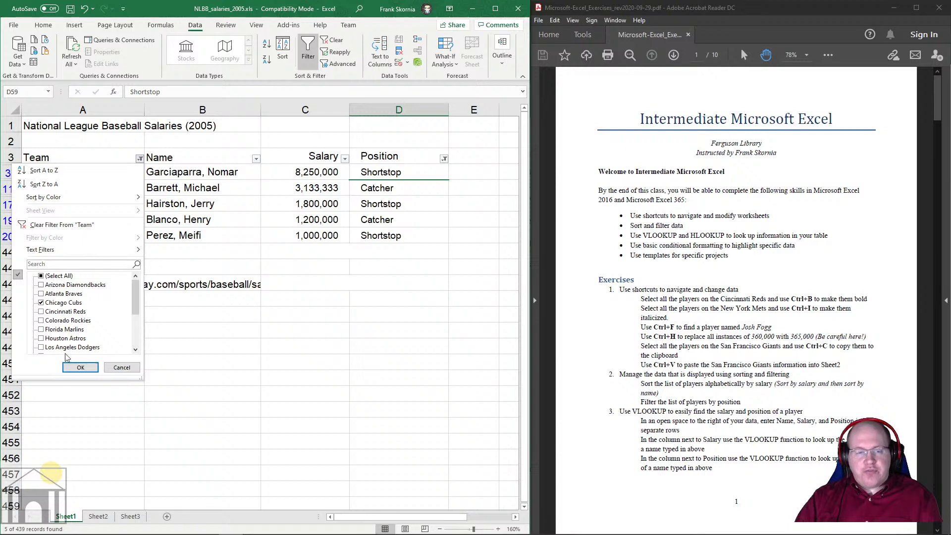
Step: Clear the Team filter and reset the Position filter to include all positions
click(43, 278)
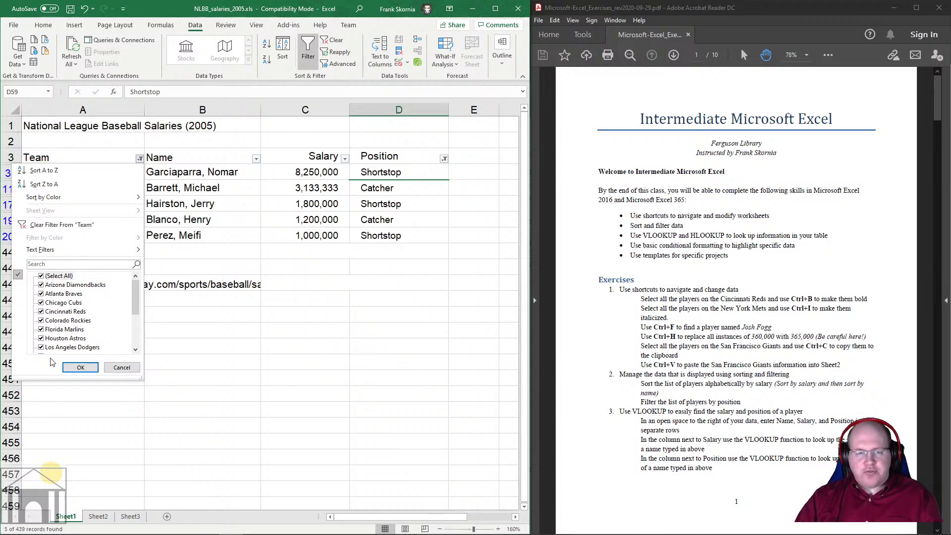
click(58, 225)
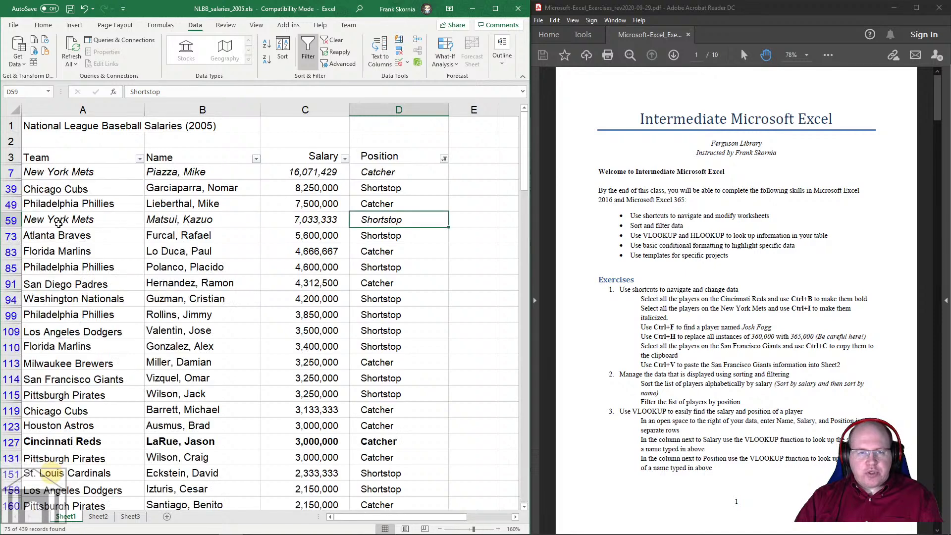
click(443, 159)
click(345, 276)
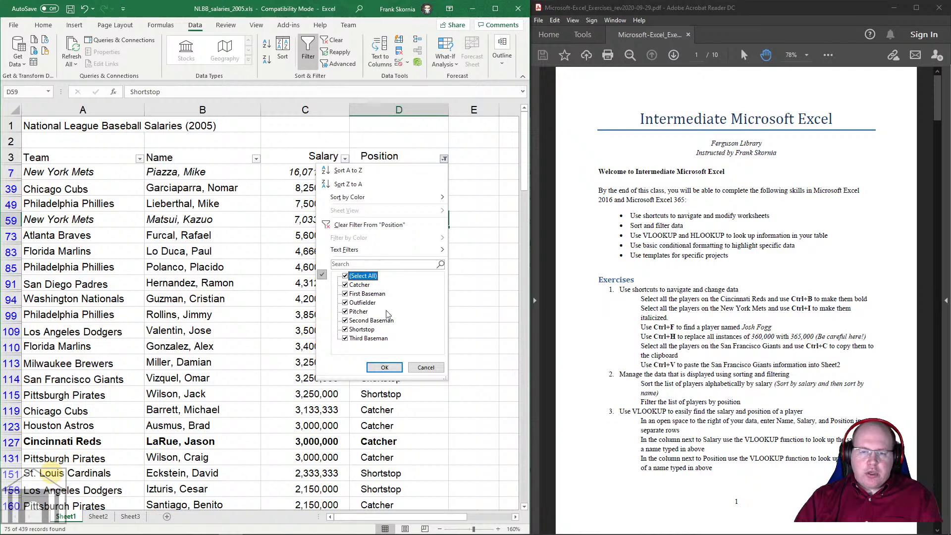
click(385, 366)
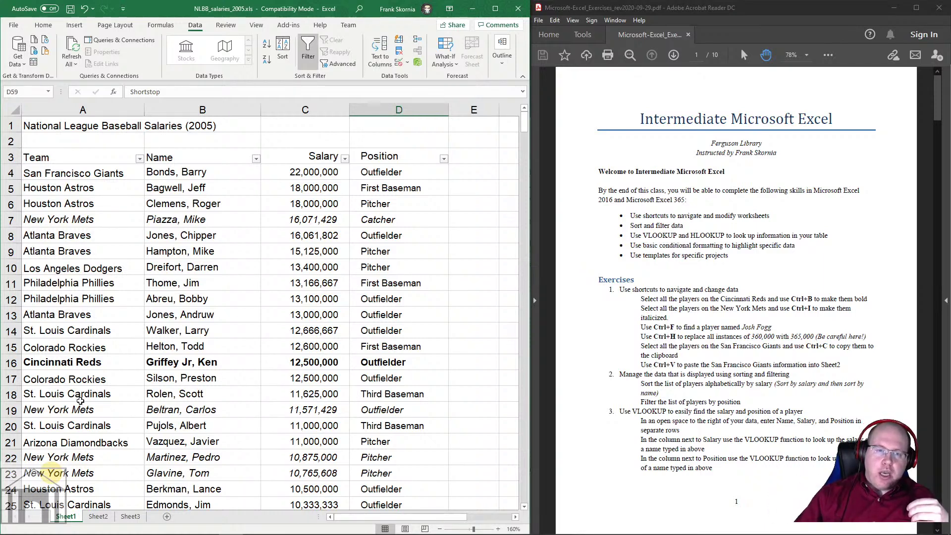
Step: Examine how the salary table arranges each player's record across a row and each field down a column
click(50, 174)
key(ctrl+shift+Right)
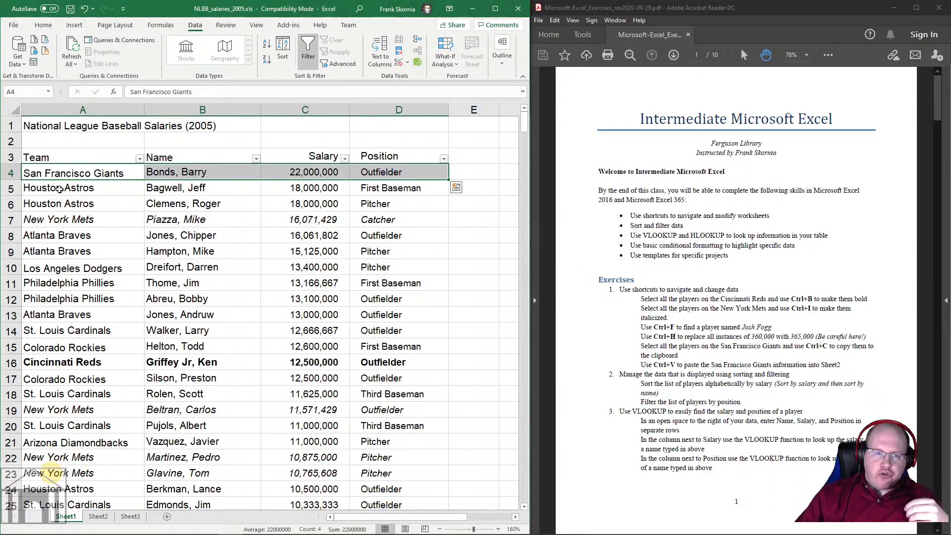
click(55, 188)
key(shift+Down)
key(ctrl+shift+Right)
key(Down)
drag(56, 188, 391, 188)
drag(91, 167, 69, 394)
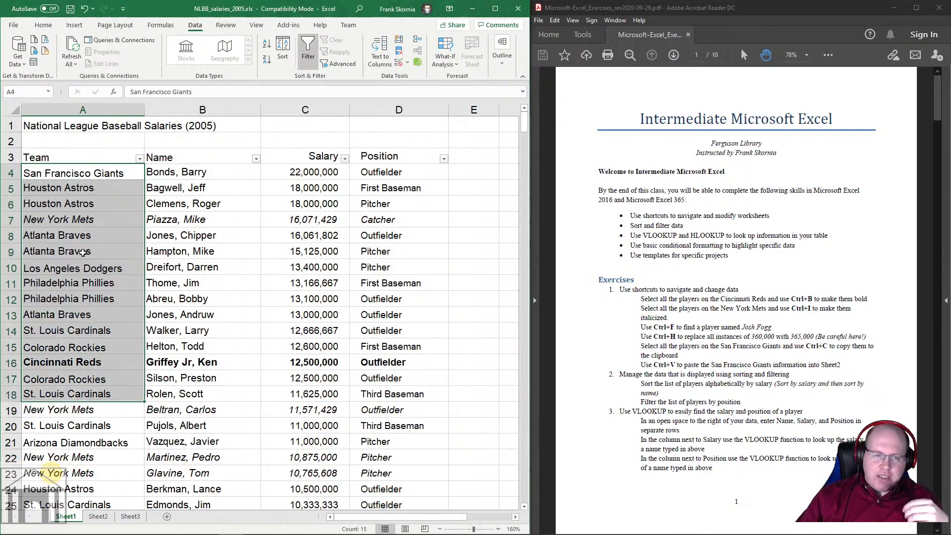
drag(175, 184, 186, 394)
click(186, 394)
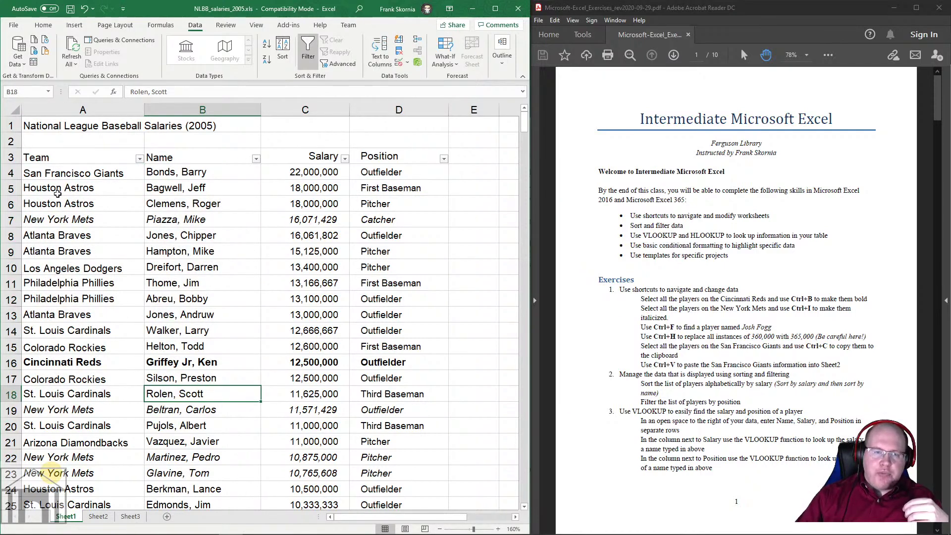
drag(55, 188, 391, 188)
click(112, 202)
drag(113, 202, 316, 197)
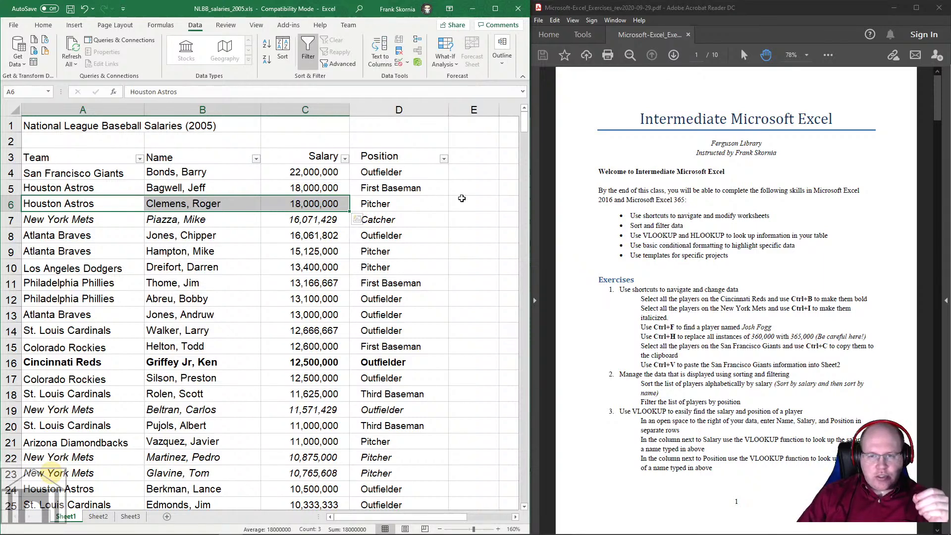
click(91, 173)
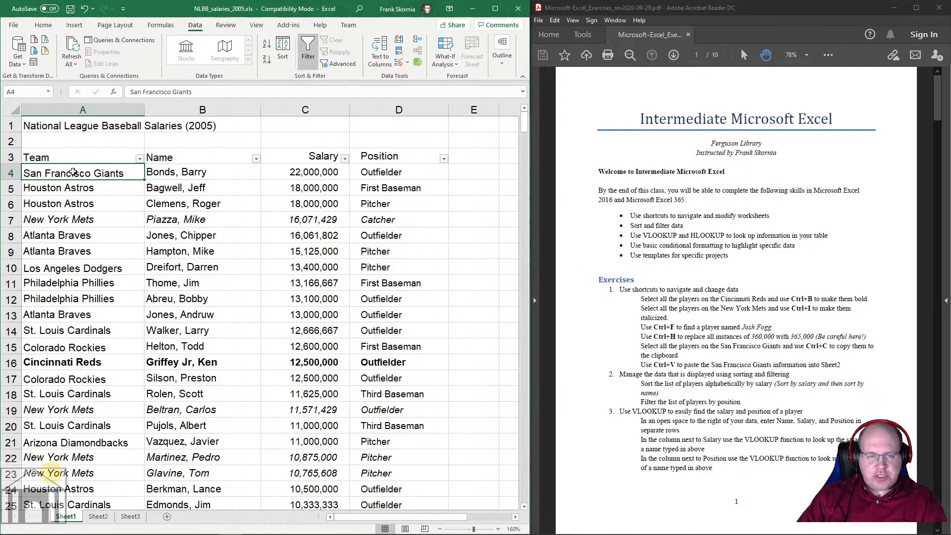
click(67, 189)
click(65, 203)
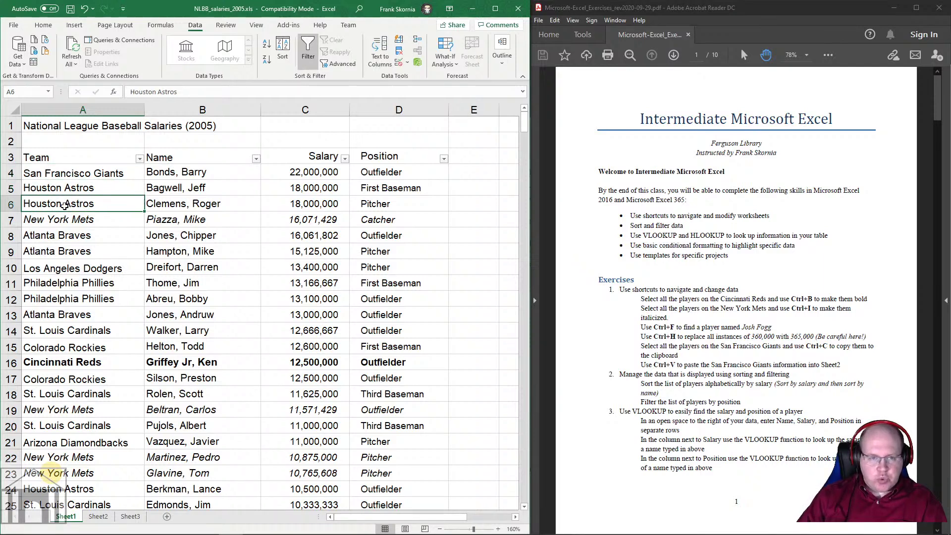
click(65, 216)
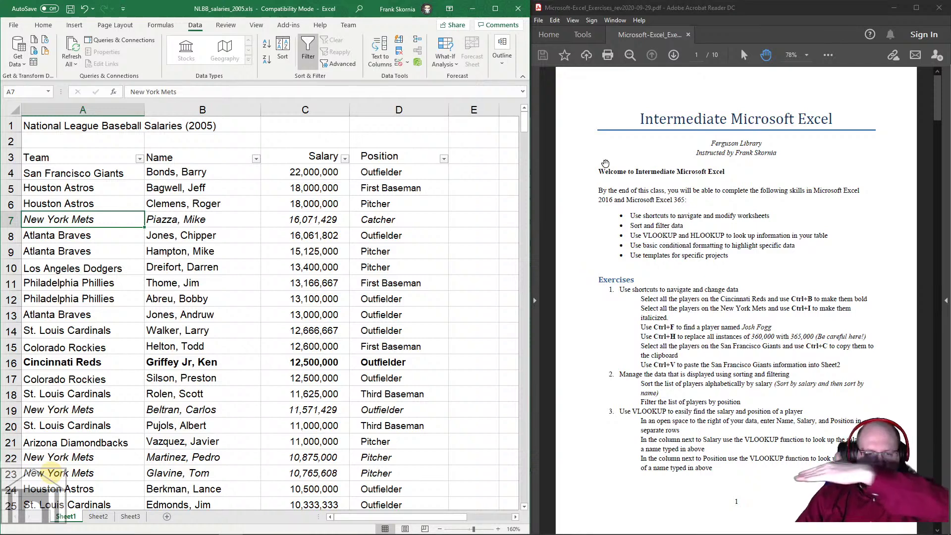
click(29, 158)
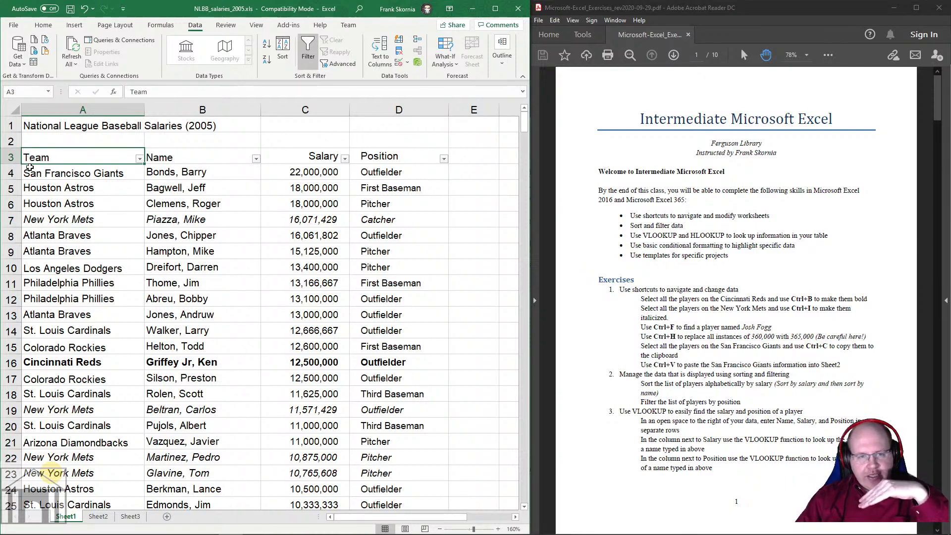
click(30, 168)
click(30, 184)
click(30, 199)
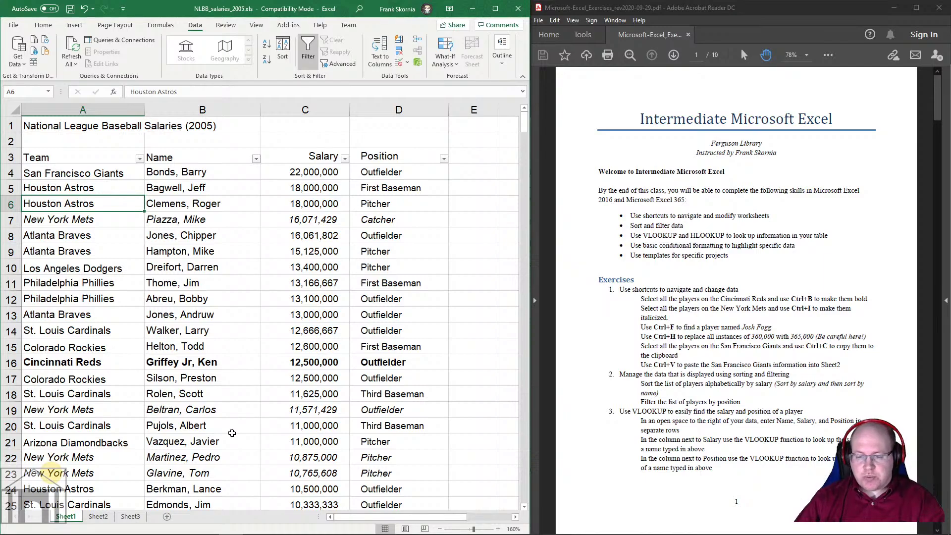
Step: Enter the headings Name, Salary and Position in cells F3, G3 and H3, beside the salary table
click(440, 529)
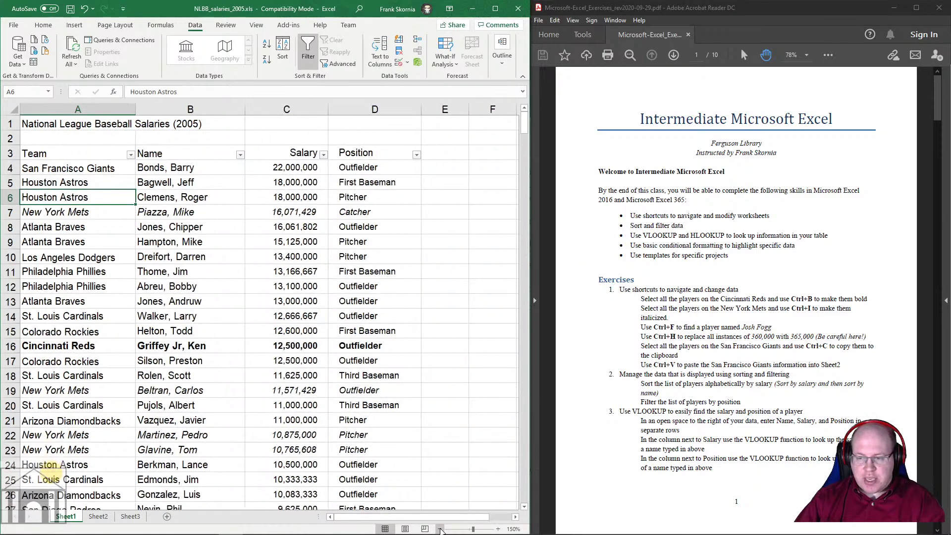
click(440, 529)
click(440, 529)
click(439, 528)
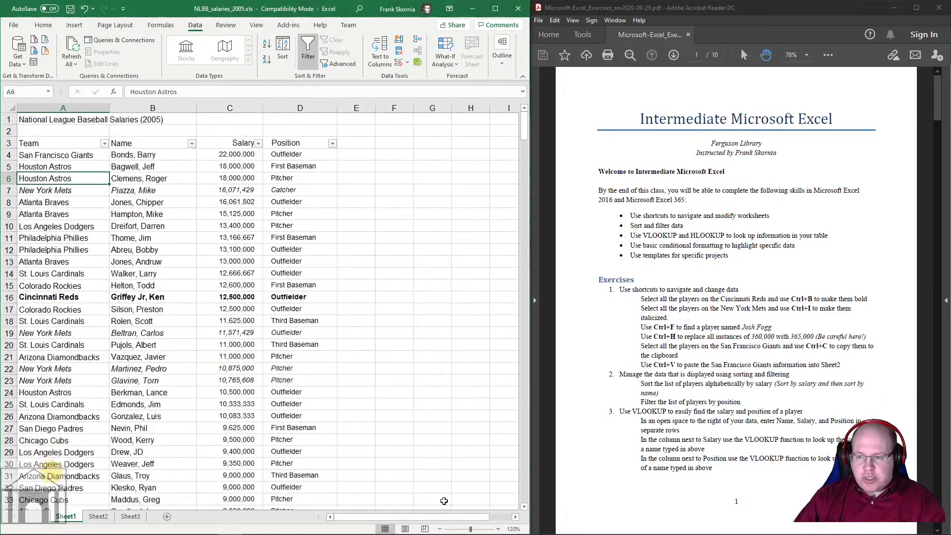
scroll(775, 386, down, 3)
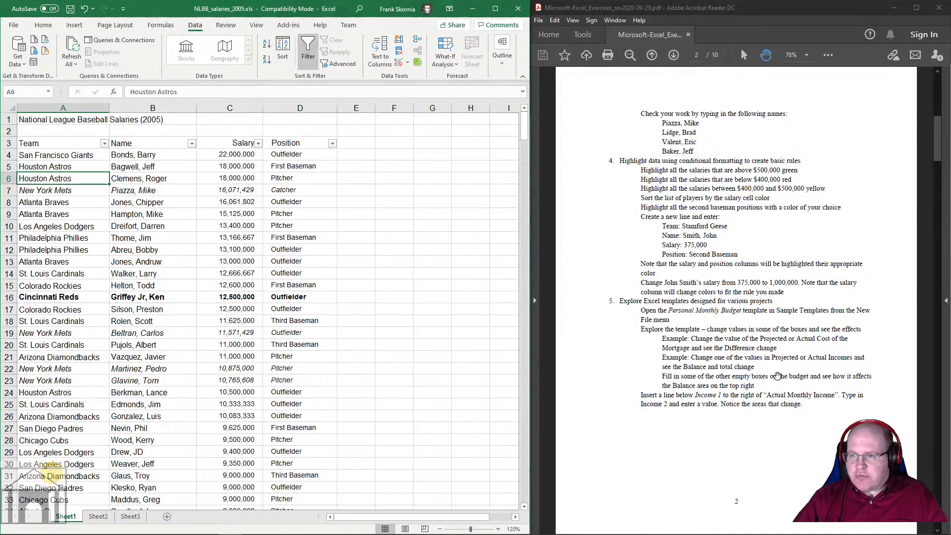
scroll(776, 377, up, 3)
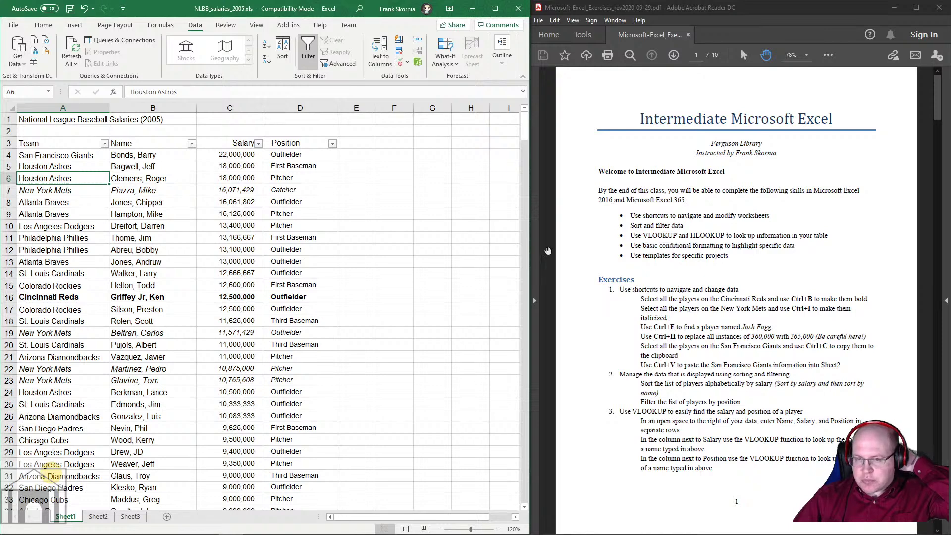
click(400, 143)
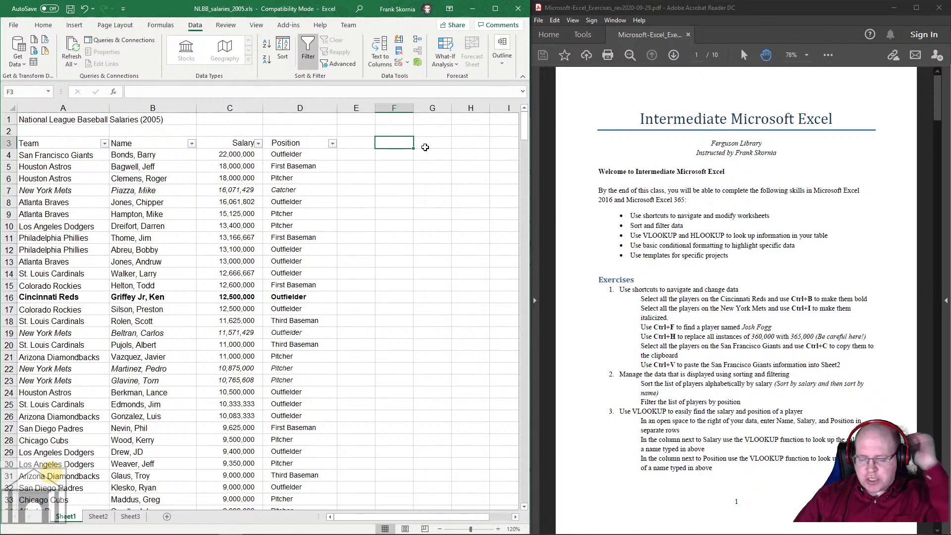
text(Na)
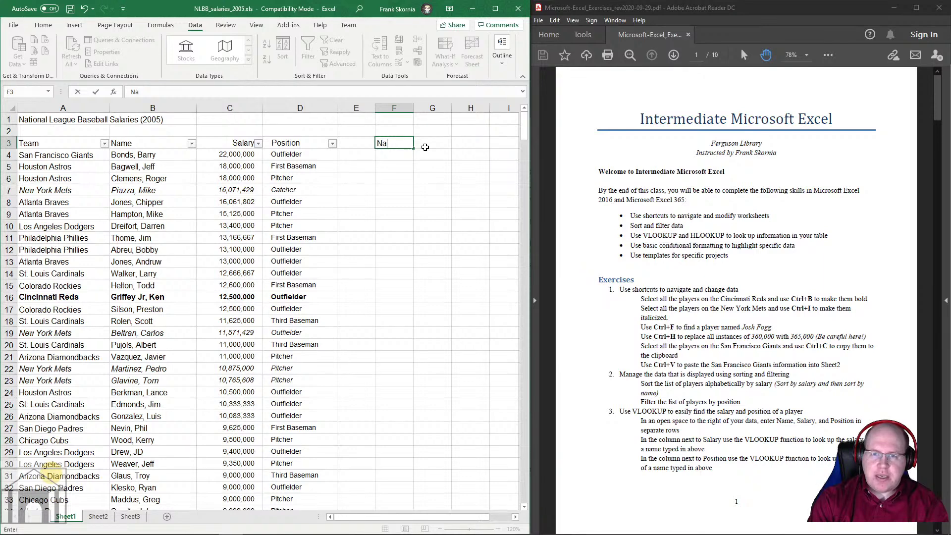
text(me)
click(430, 143)
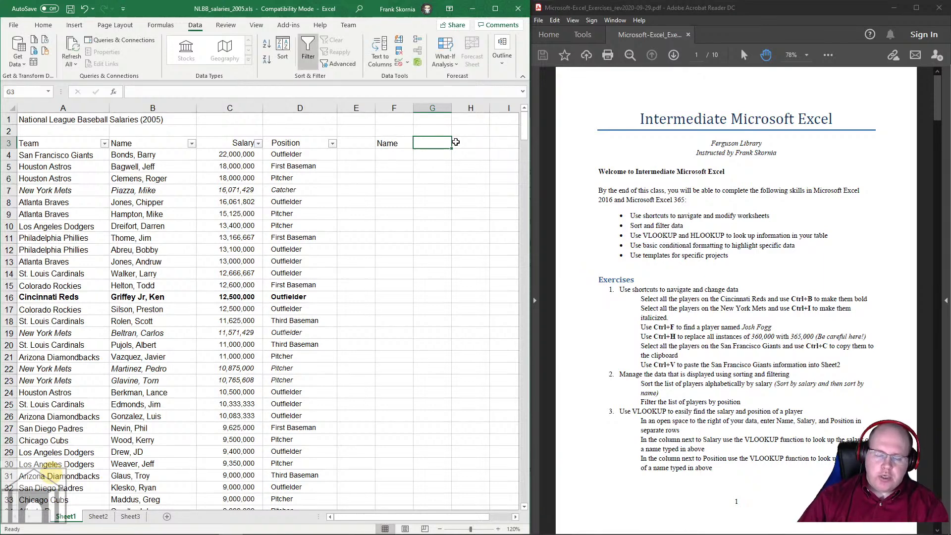
text(Salar)
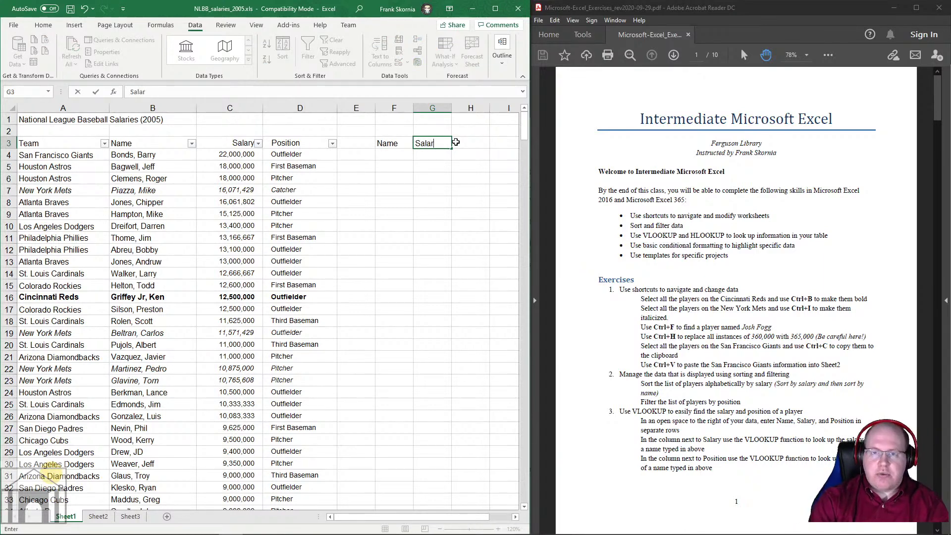
text(y)
click(481, 144)
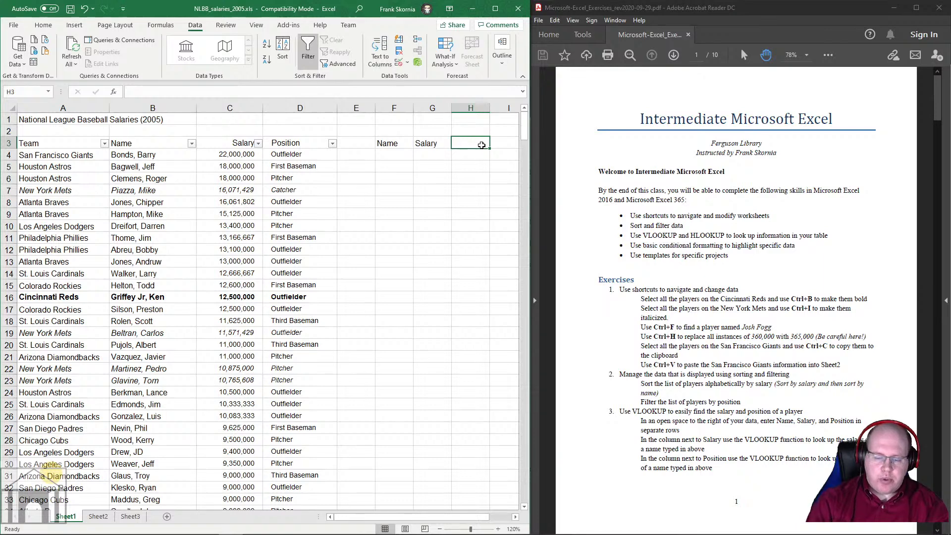
text(p)
text(osition)
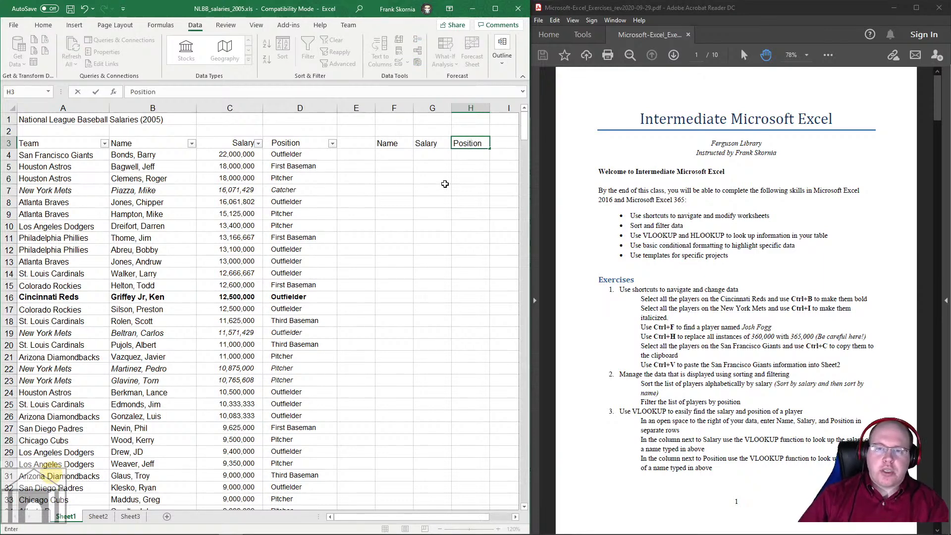
click(444, 184)
Step: Examine the empty lookup cells F4 to H4 and the table's Name, Salary, Position and Team columns
click(388, 155)
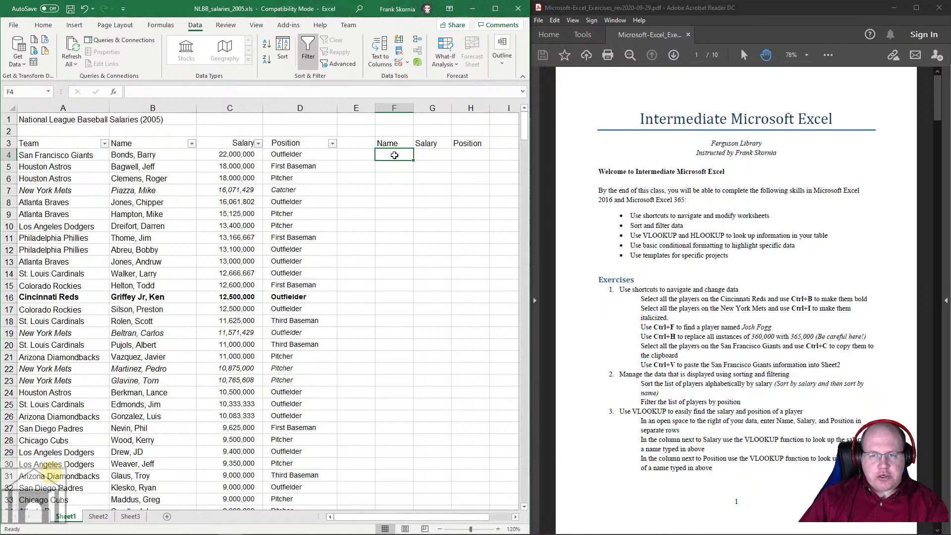
click(427, 154)
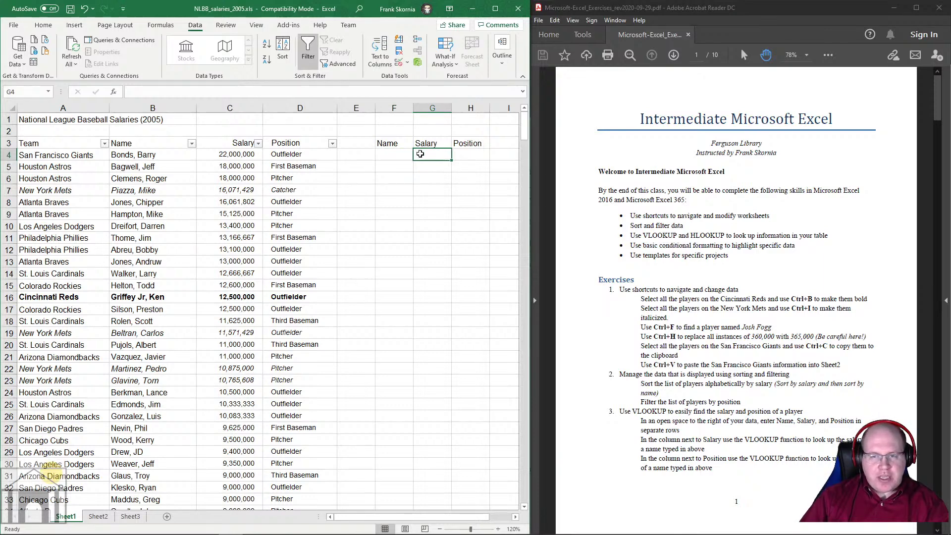
click(476, 155)
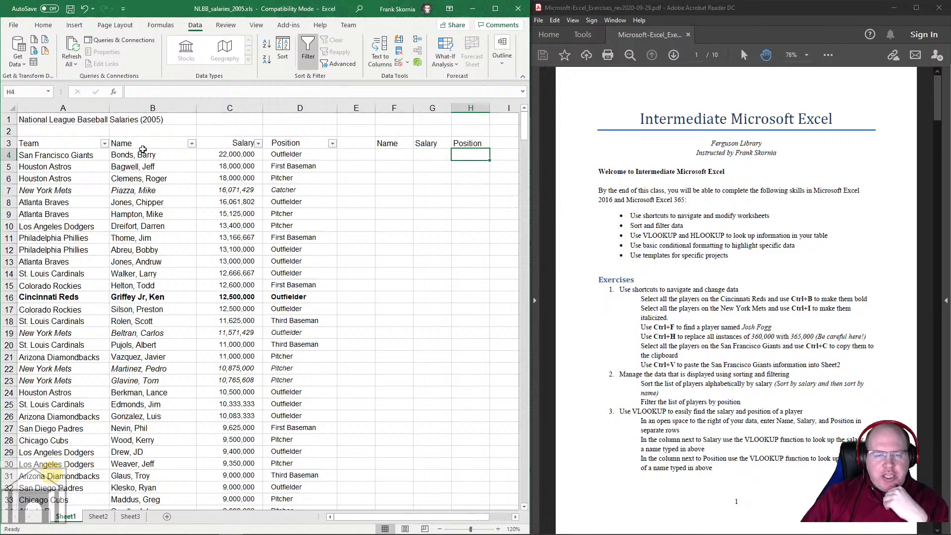
drag(143, 150, 151, 227)
drag(134, 152, 145, 344)
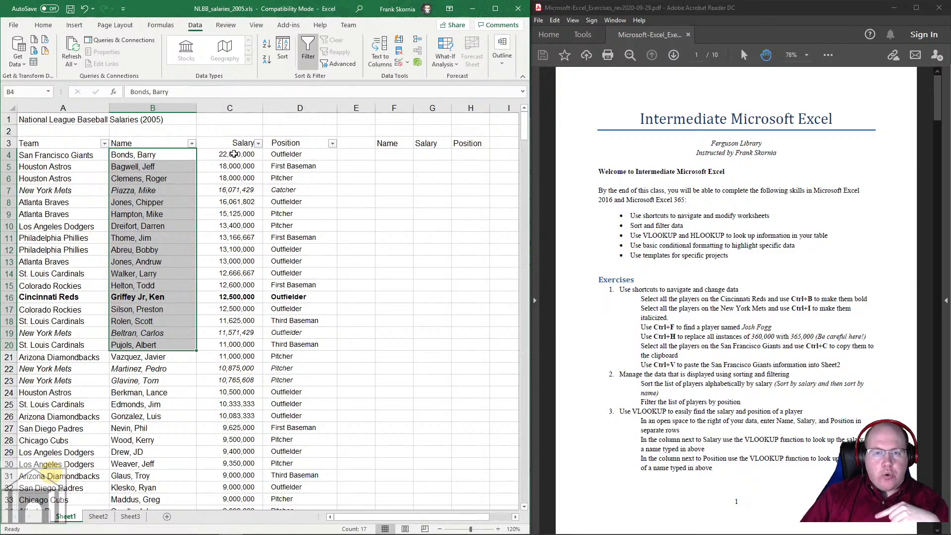
drag(235, 154, 225, 312)
drag(301, 156, 300, 310)
drag(157, 151, 161, 211)
drag(69, 155, 66, 287)
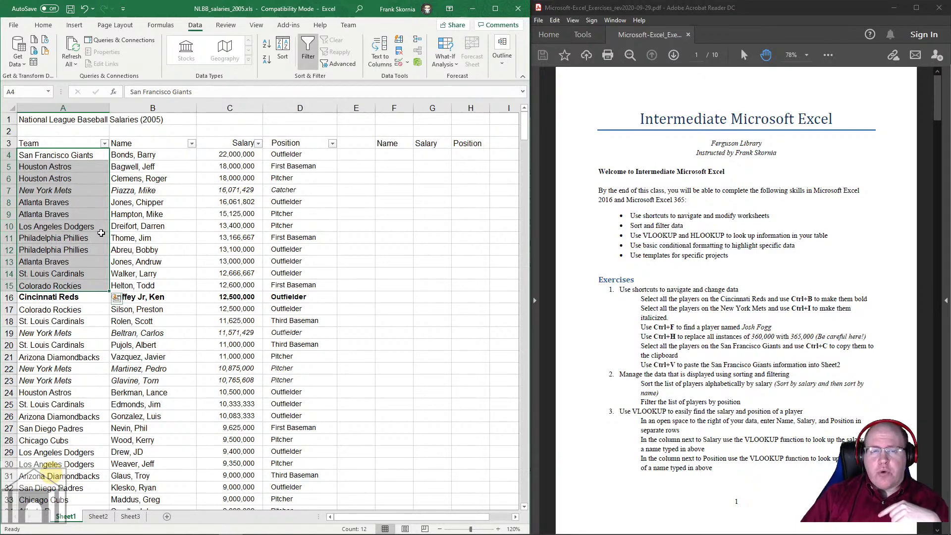
click(497, 143)
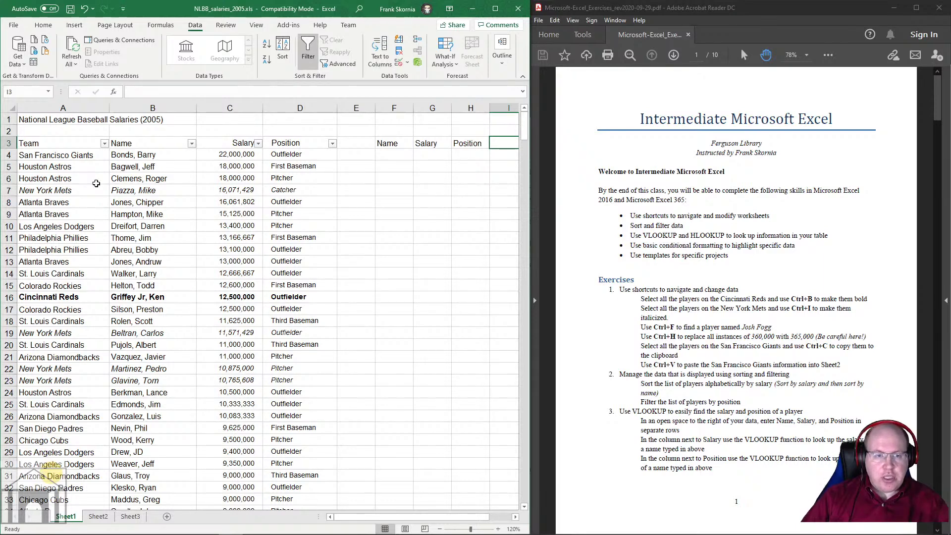
click(55, 158)
mouse_move(53, 172)
mouse_down()
mouse_move(55, 337)
mouse_move(58, 169)
mouse_up()
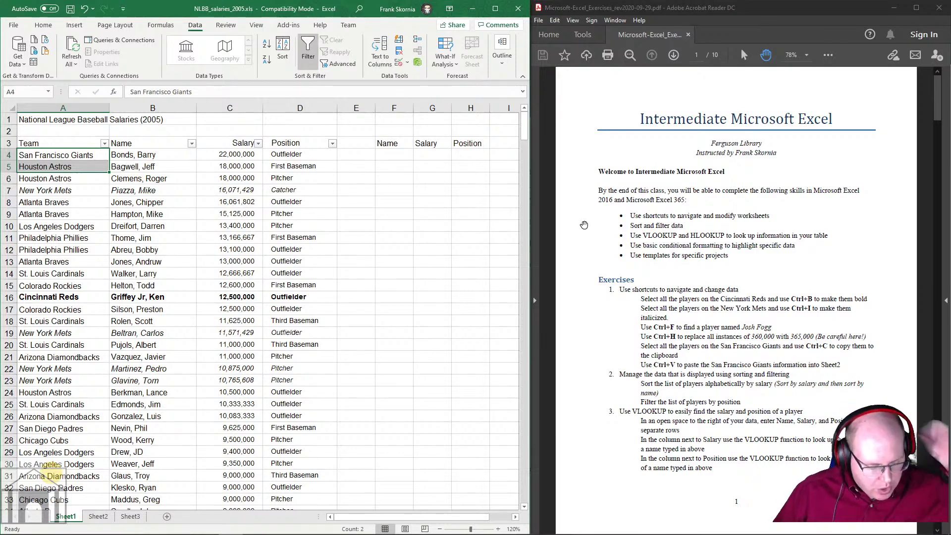
Step: Start a VLOOKUP formula in cell G4, under the Salary heading
click(434, 154)
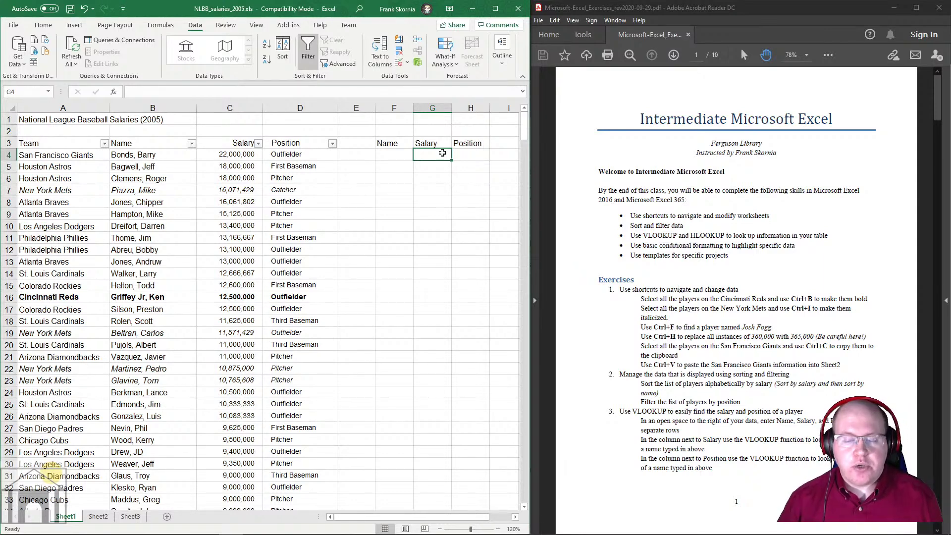
text(=)
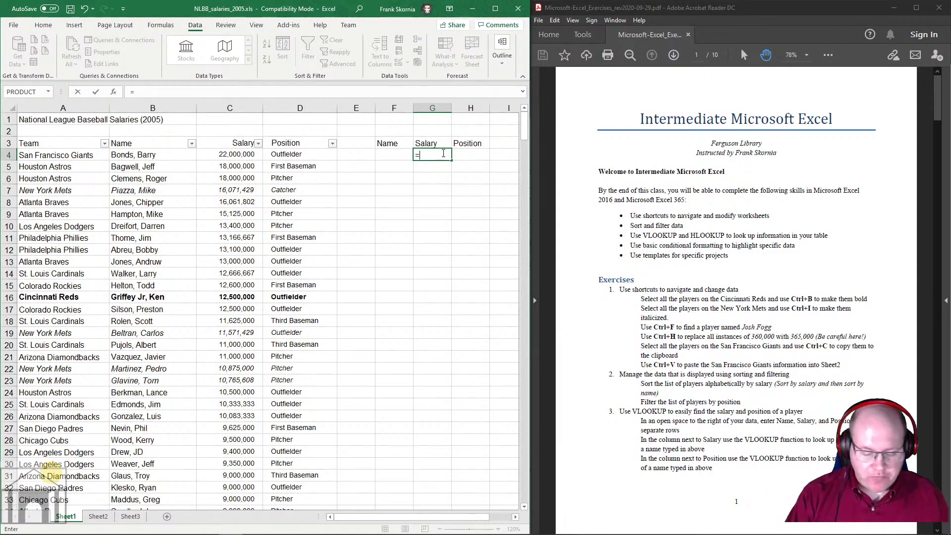
text(VL)
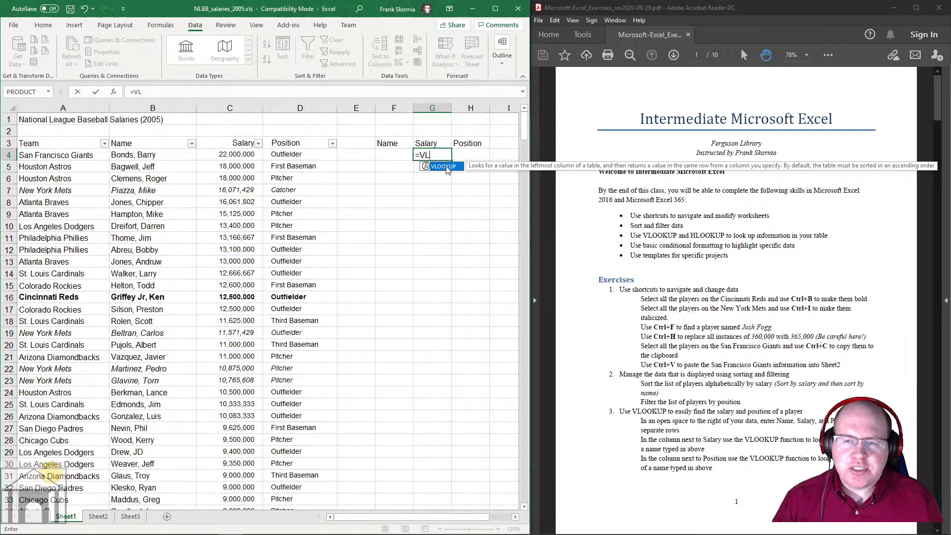
double_click(447, 167)
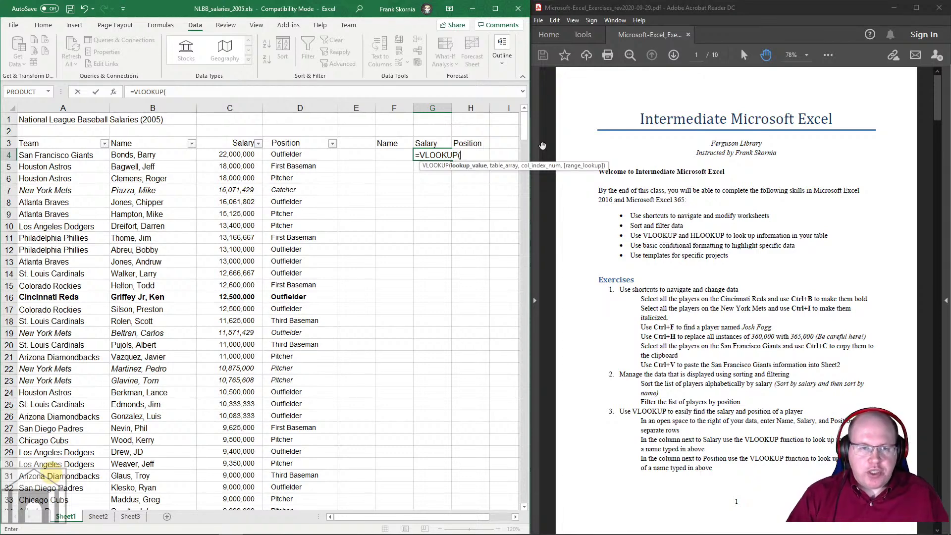
text(Bonds)
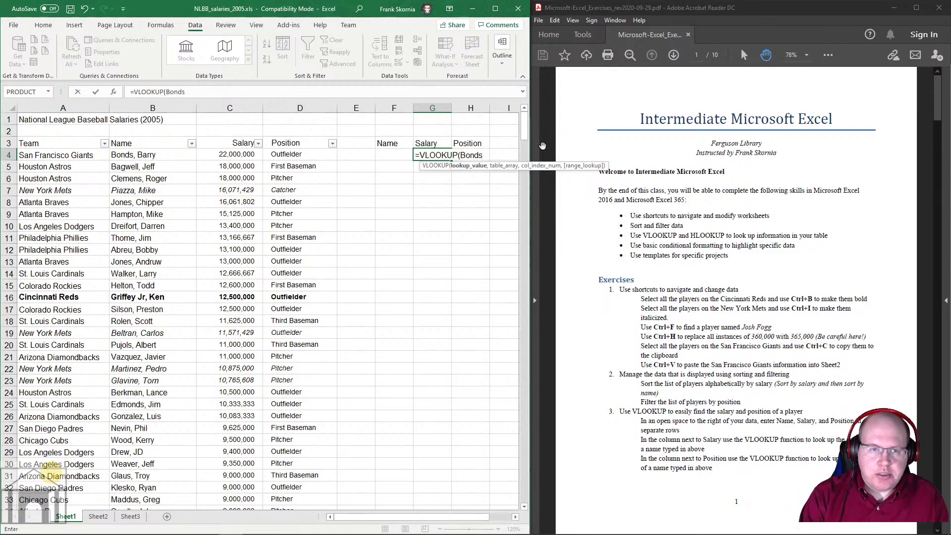
text(, Barr)
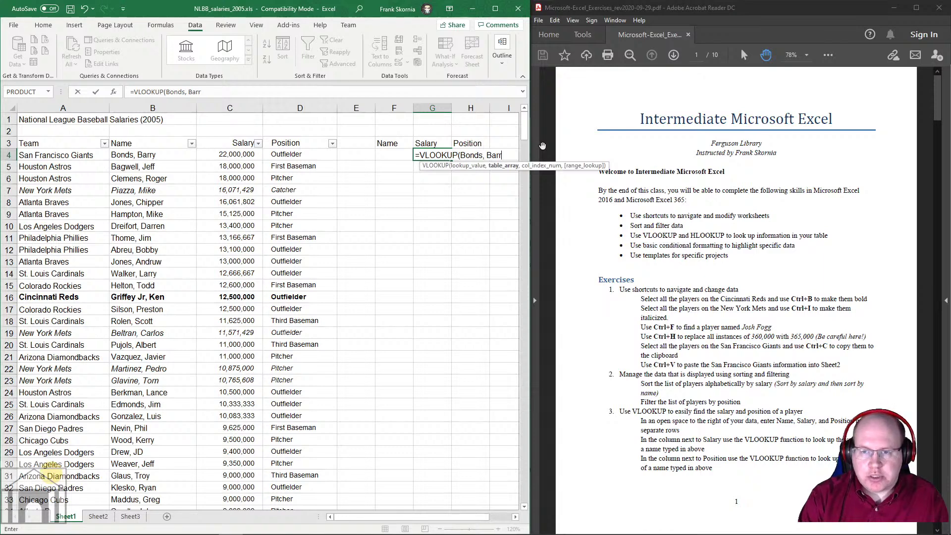
key(BackSpace)
key(BackSpace)
key(BackSpace)
key(BackSpace)
key(BackSpace)
key(BackSpace)
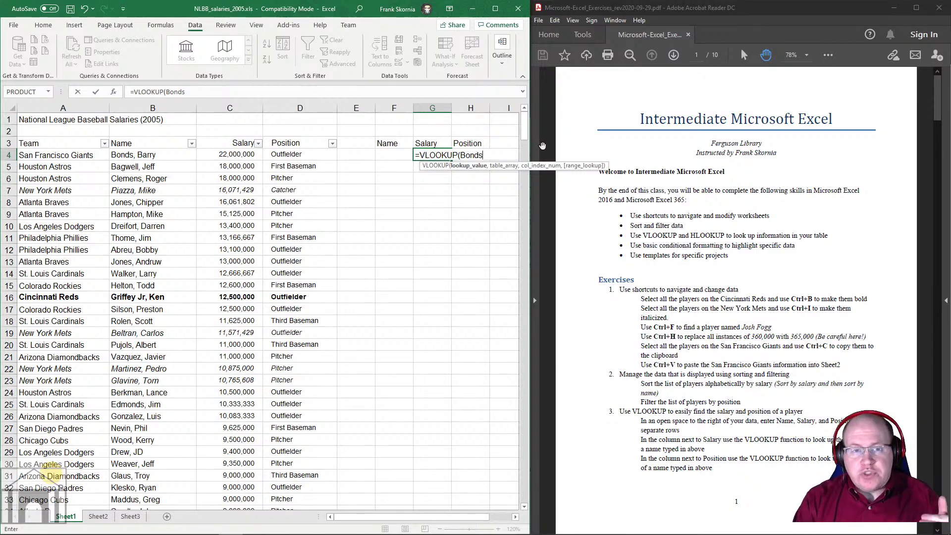
key(BackSpace)
key(BackSpace)
key(BackSpace)
key(BackSpace)
key(BackSpace)
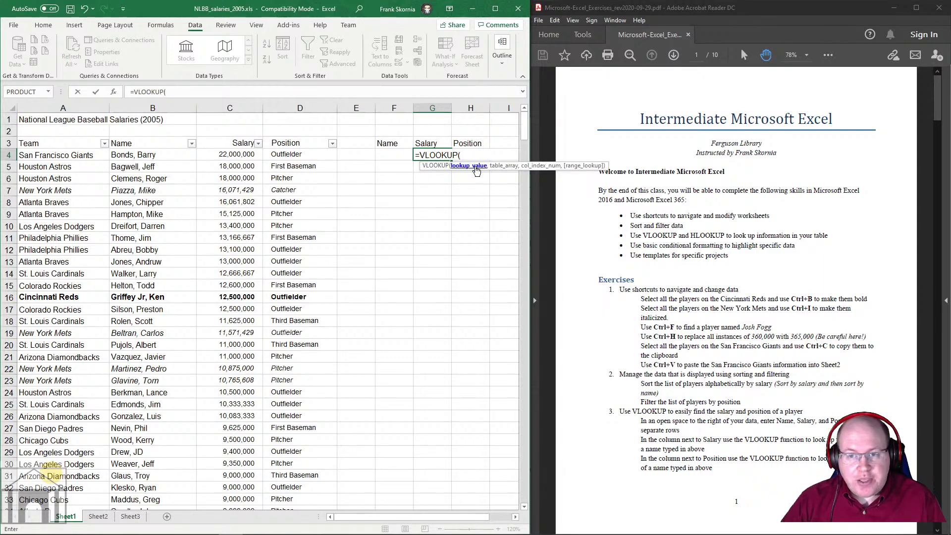
Step: Give the VLOOKUP in G4 cell F4 as its lookup value and B4:D442 as its table array
click(394, 152)
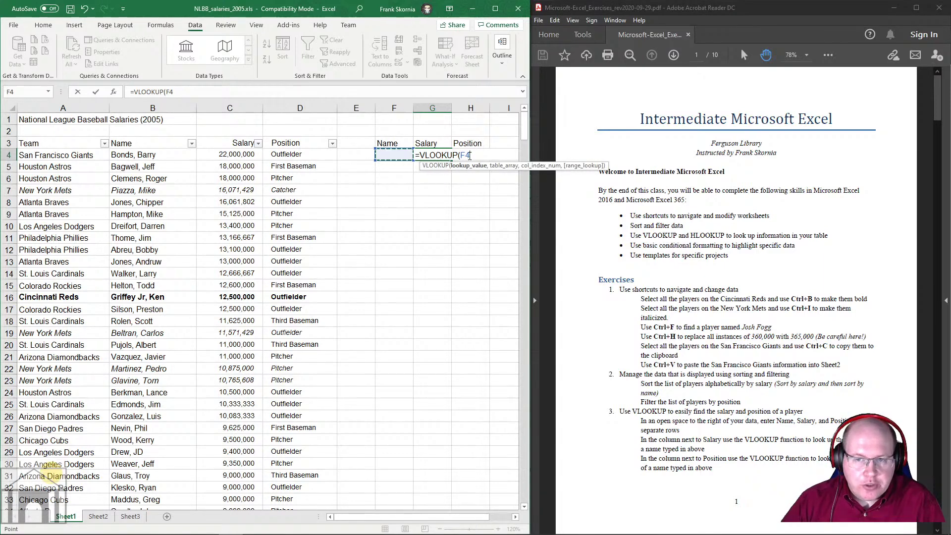
text(,)
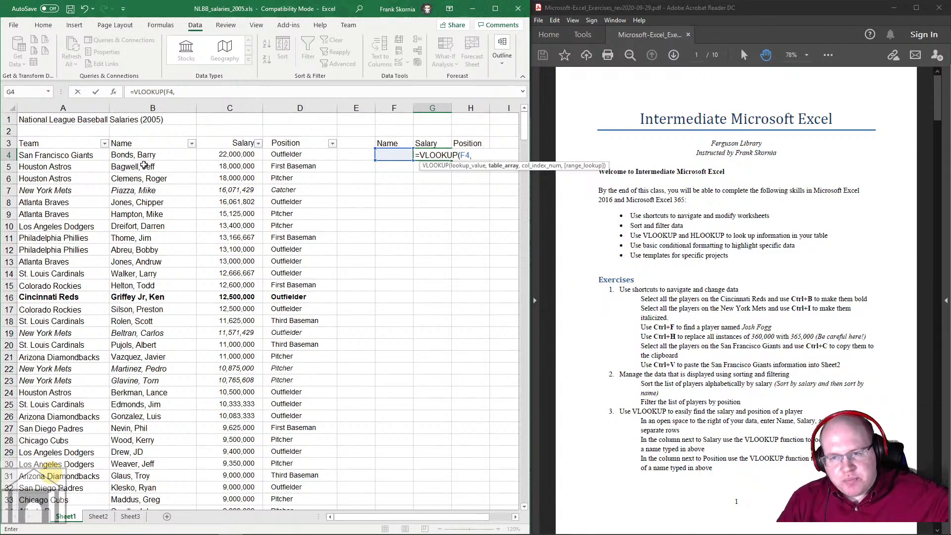
text(B4)
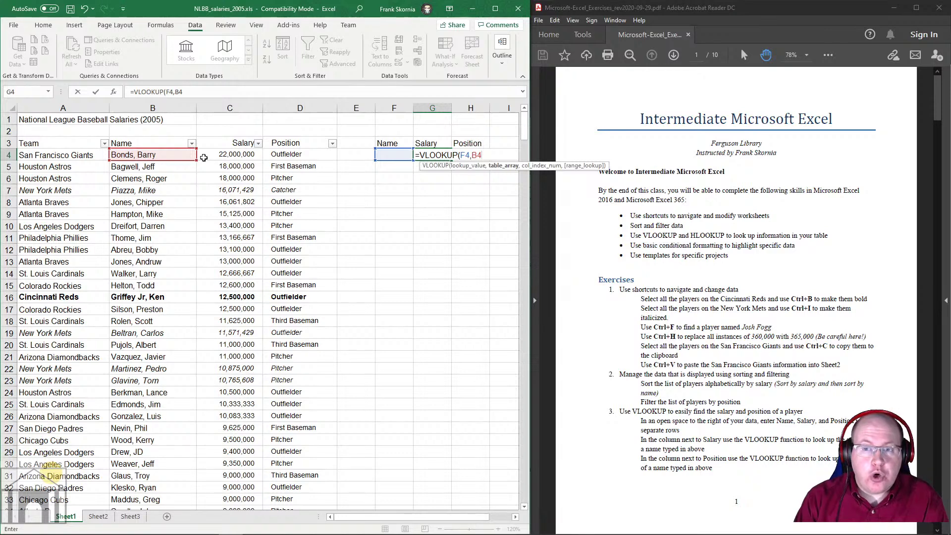
text(:)
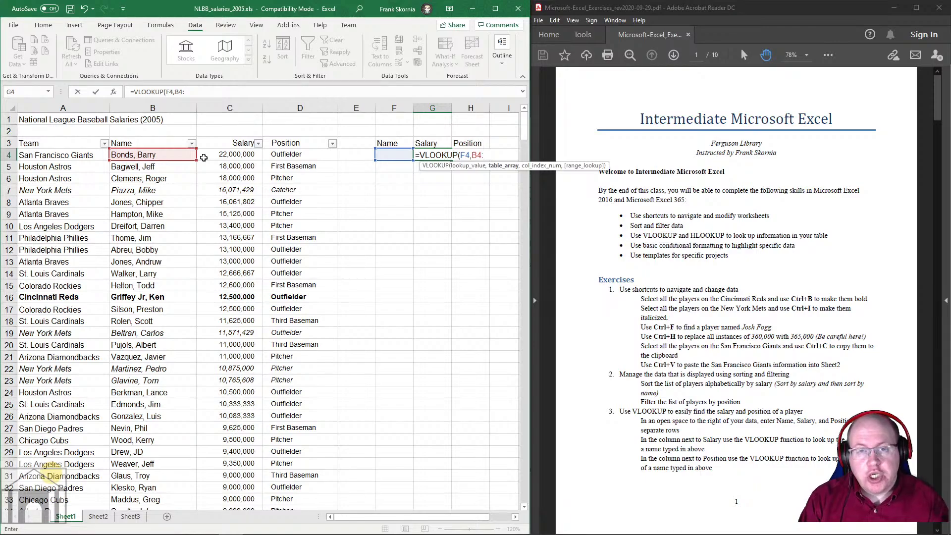
scroll(351, 278, down, 20)
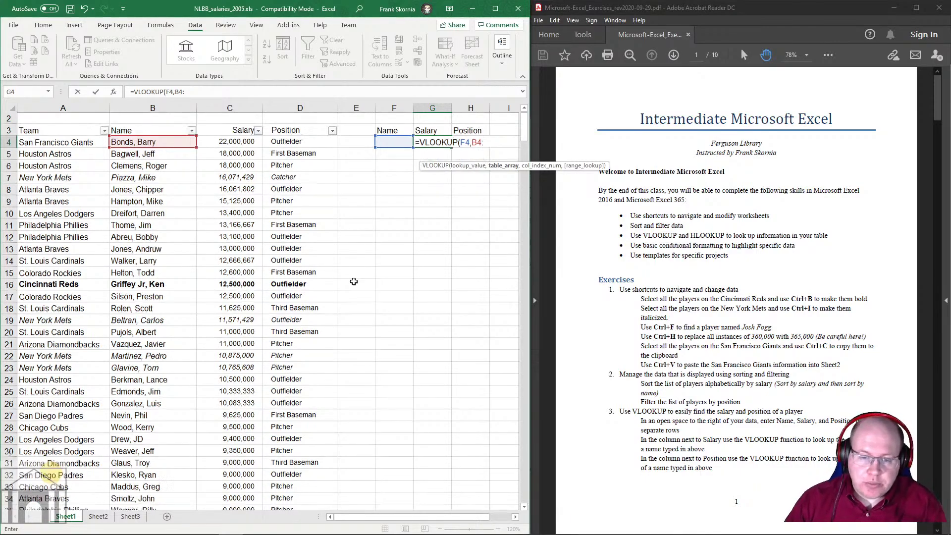
scroll(351, 277, down, 20)
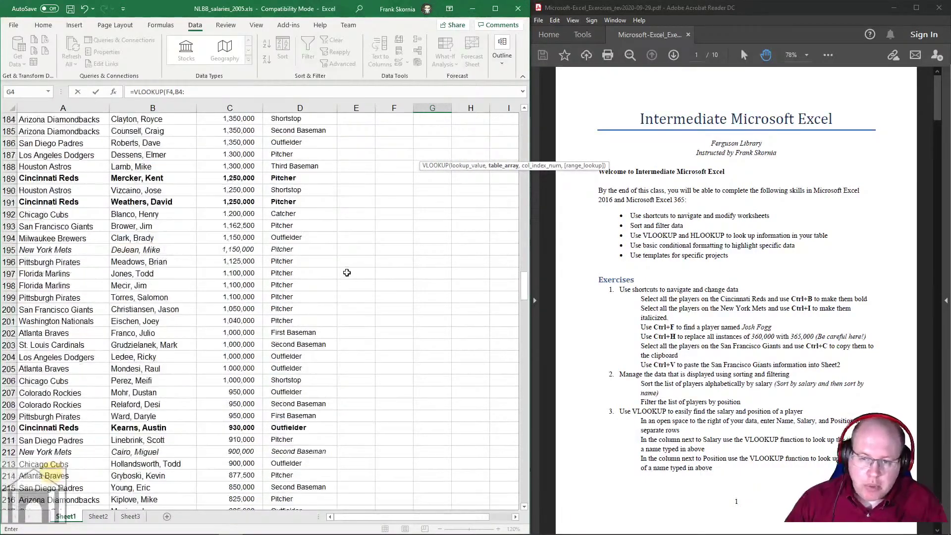
scroll(345, 269, down, 20)
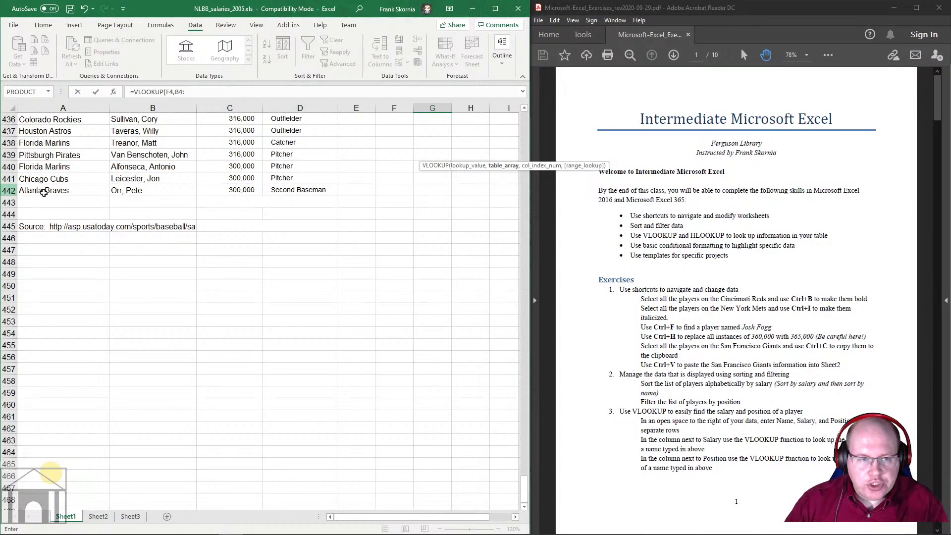
click(303, 192)
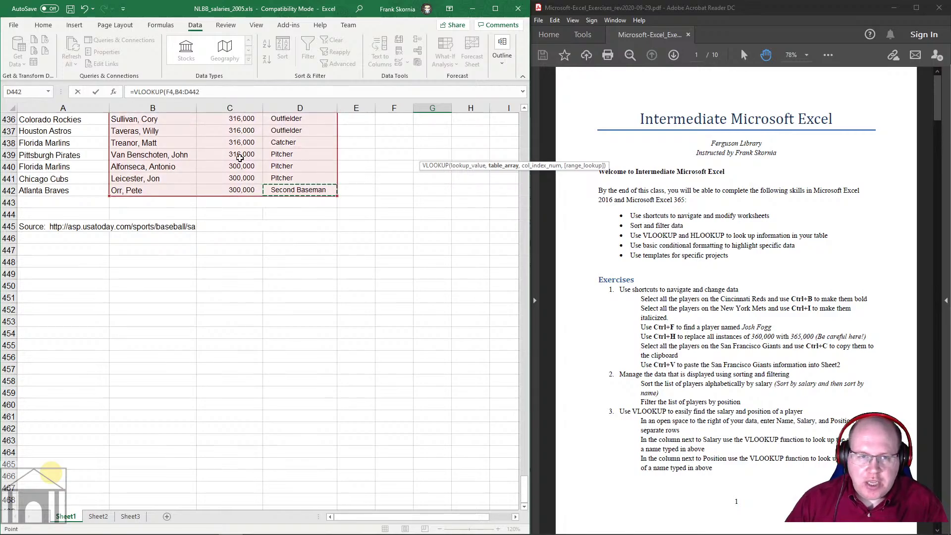
drag(524, 485, 524, 119)
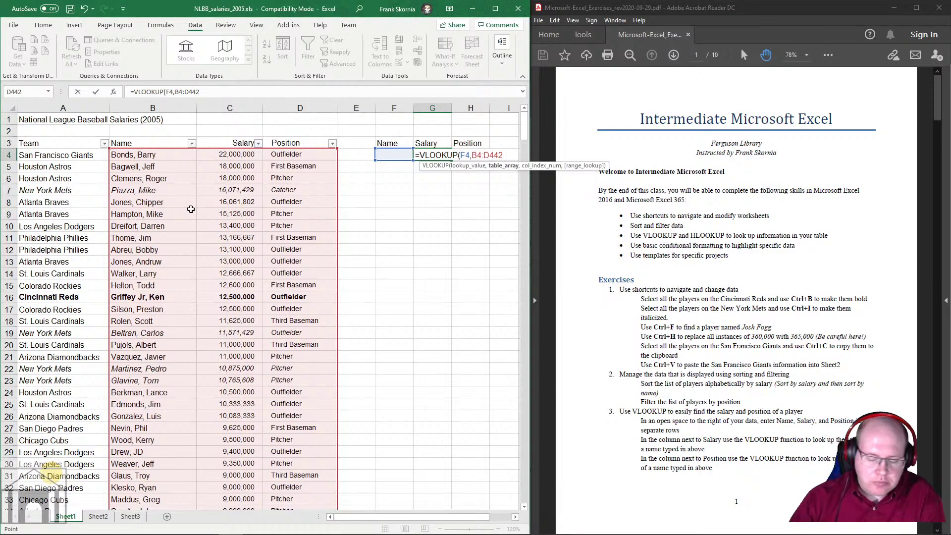
Step: Complete the VLOOKUP in G4 with column index 1 and FALSE for an exact match
text(,1)
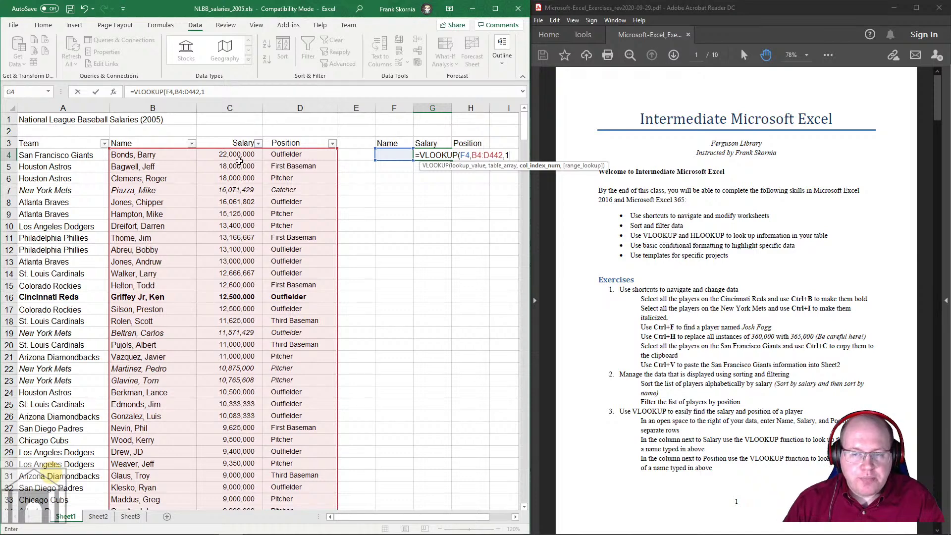
text(,)
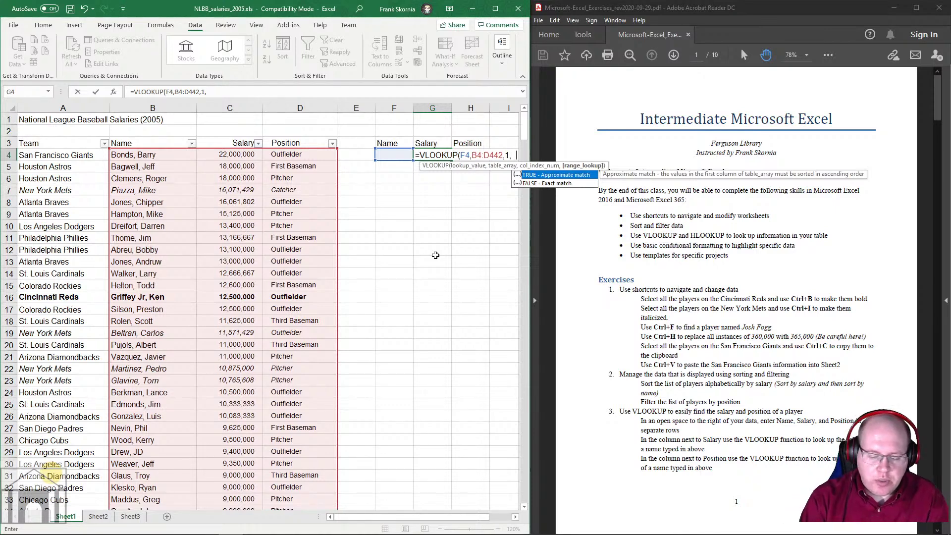
text(FALSE)
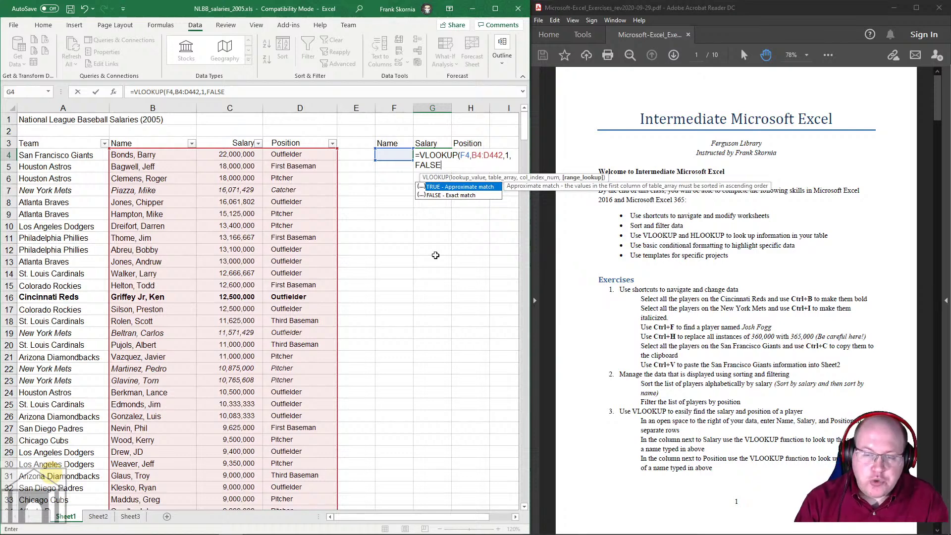
text())
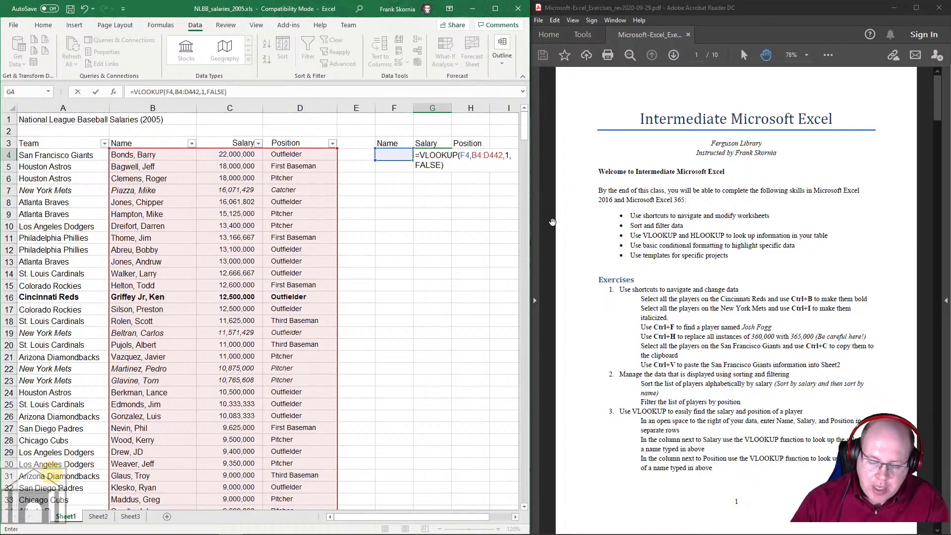
key(Return)
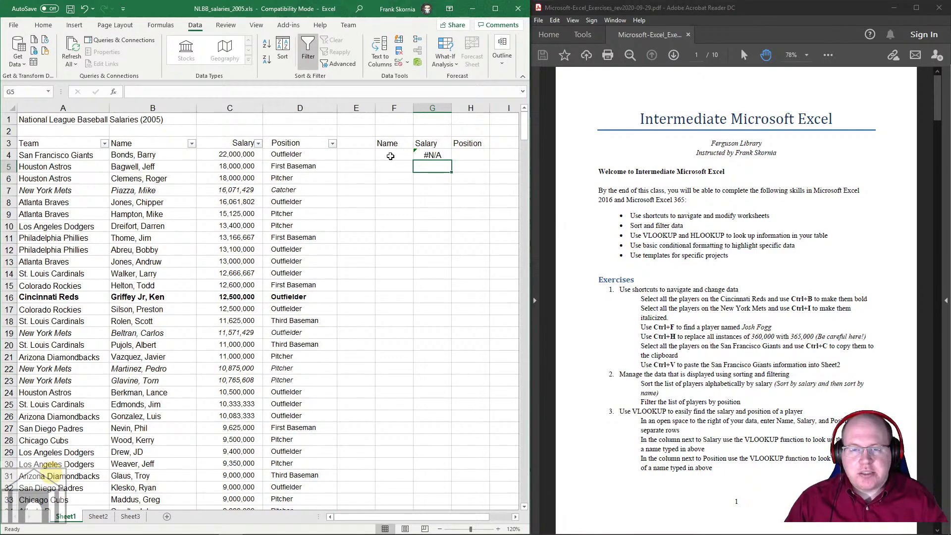
Step: Enter Fogg, Josh in cell F4 as the player to look up
click(393, 154)
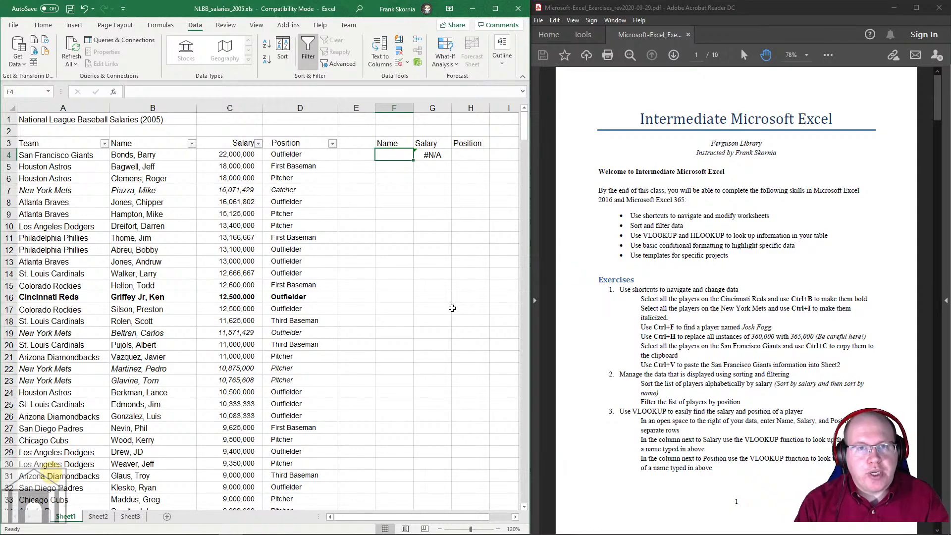
text(Fog)
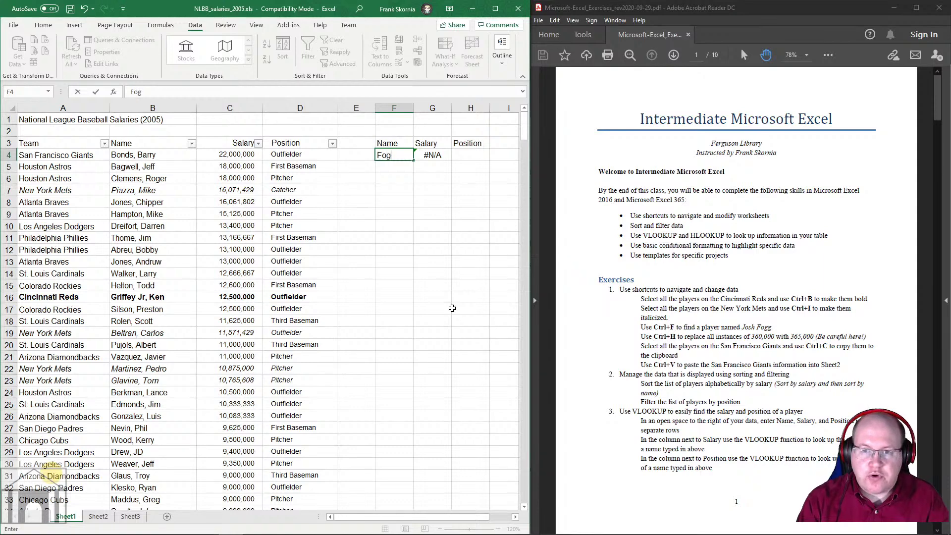
text(g, Josh)
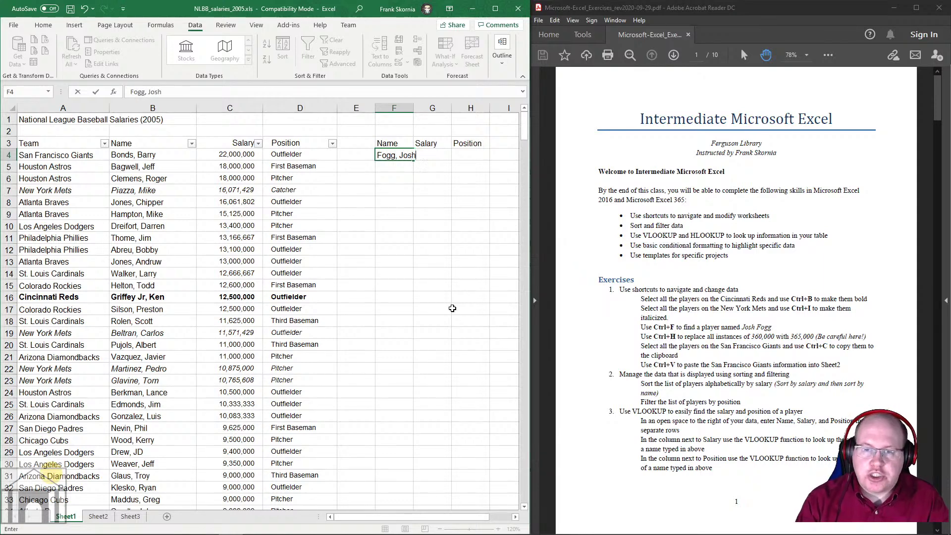
key(Return)
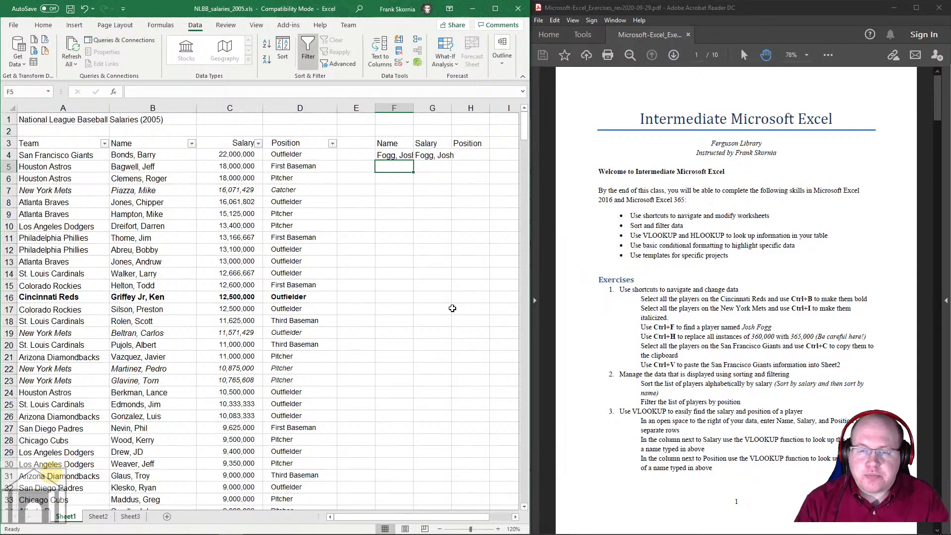
Step: Examine the table array and column index arguments of the VLOOKUP in G4, along with the lookup name in F4
click(435, 158)
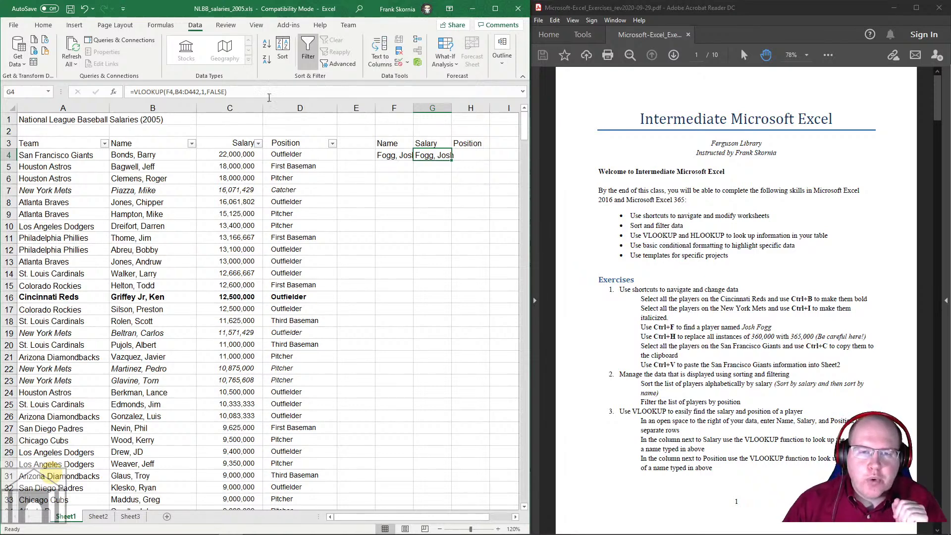
click(192, 92)
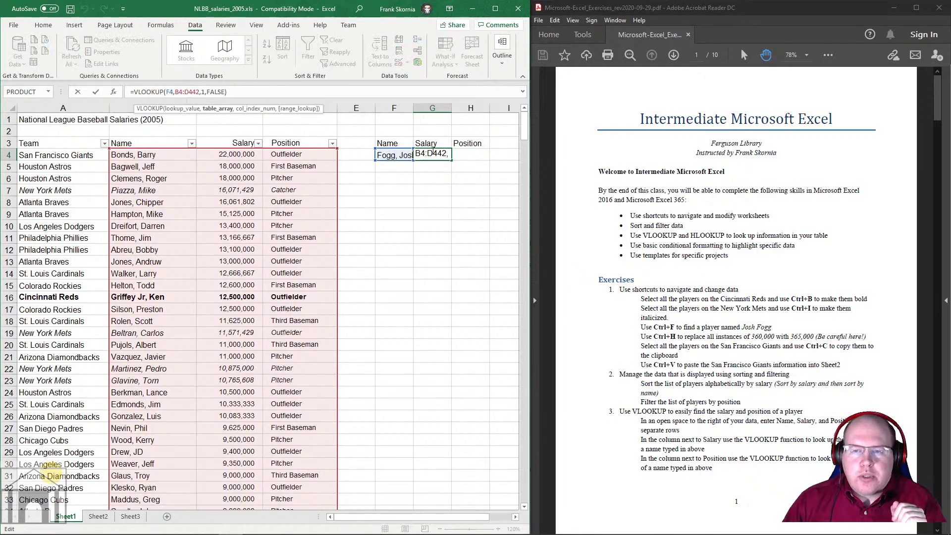
key(Escape)
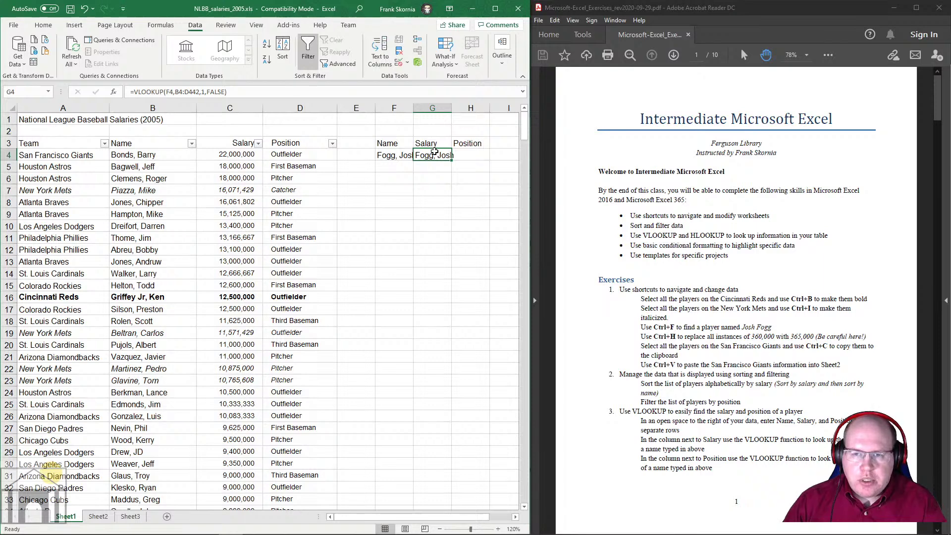
double_click(432, 154)
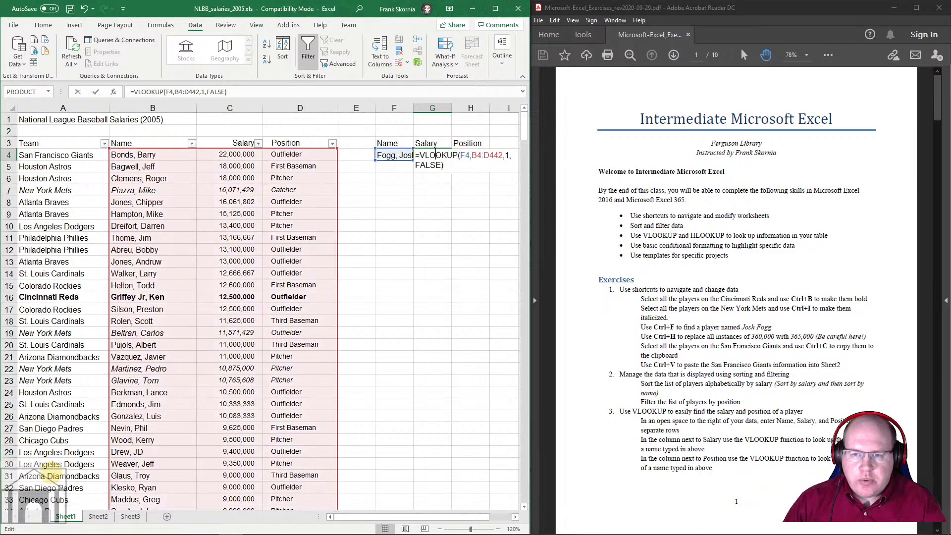
click(510, 158)
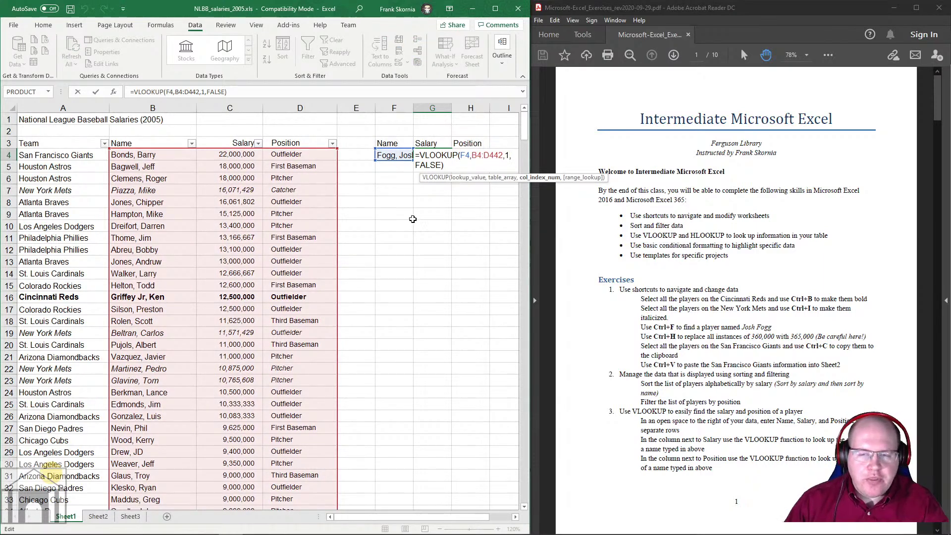
key(Escape)
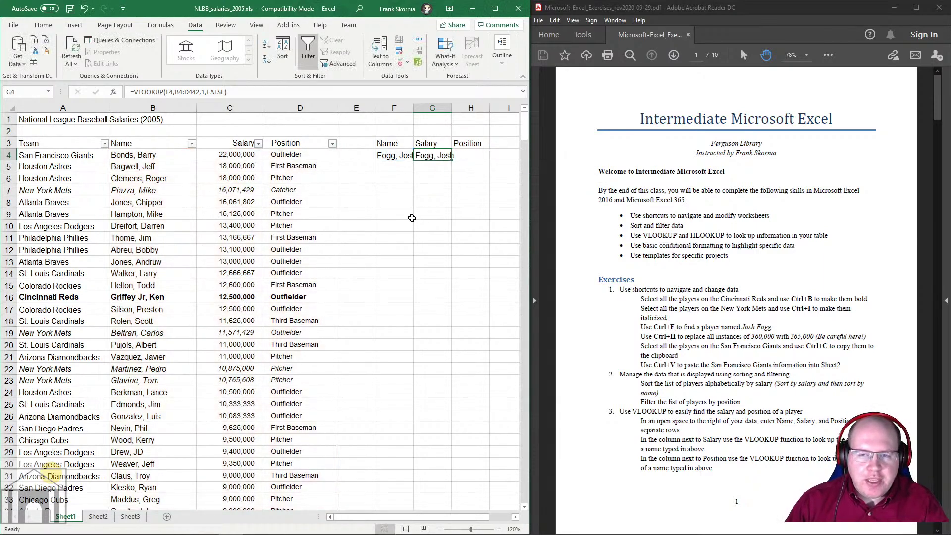
click(395, 154)
click(435, 158)
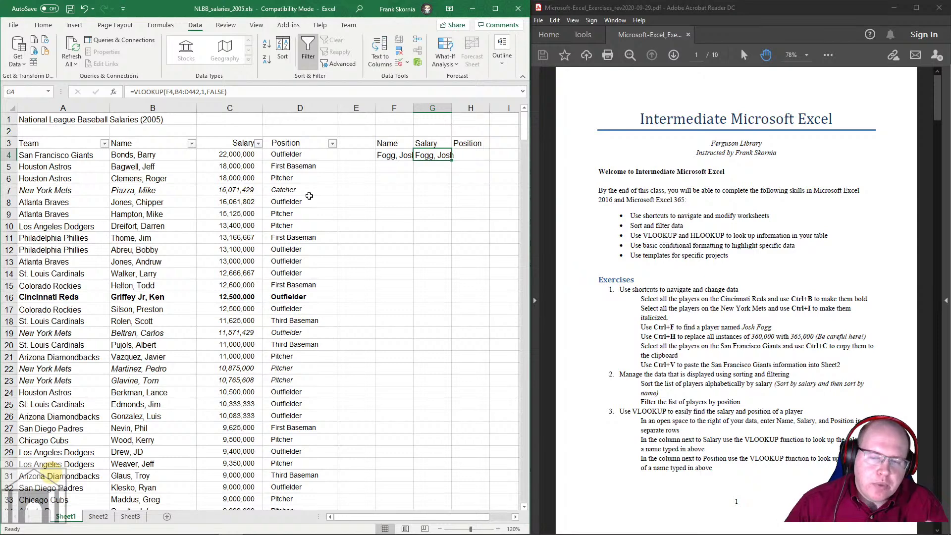
Step: Change the column index of the VLOOKUP in G4 to 2 so it returns the player's salary
double_click(433, 155)
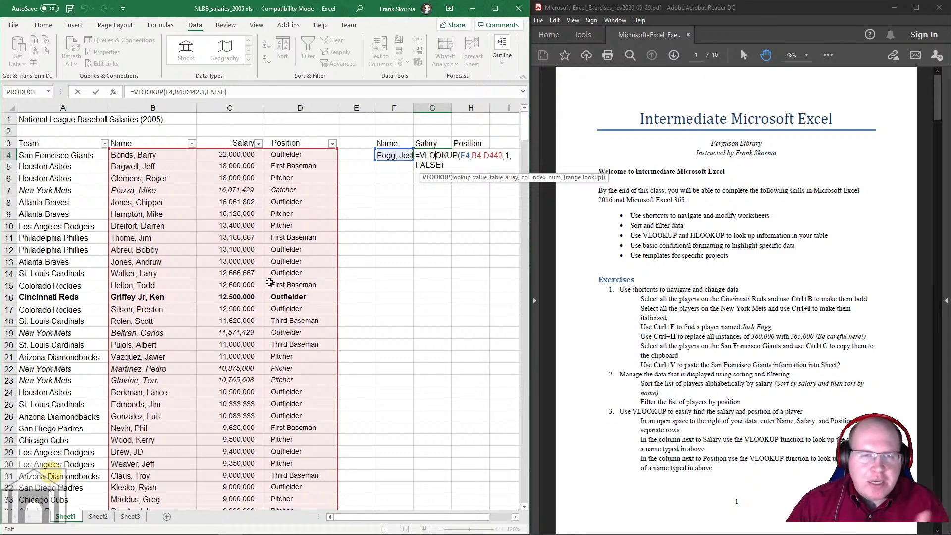
click(509, 155)
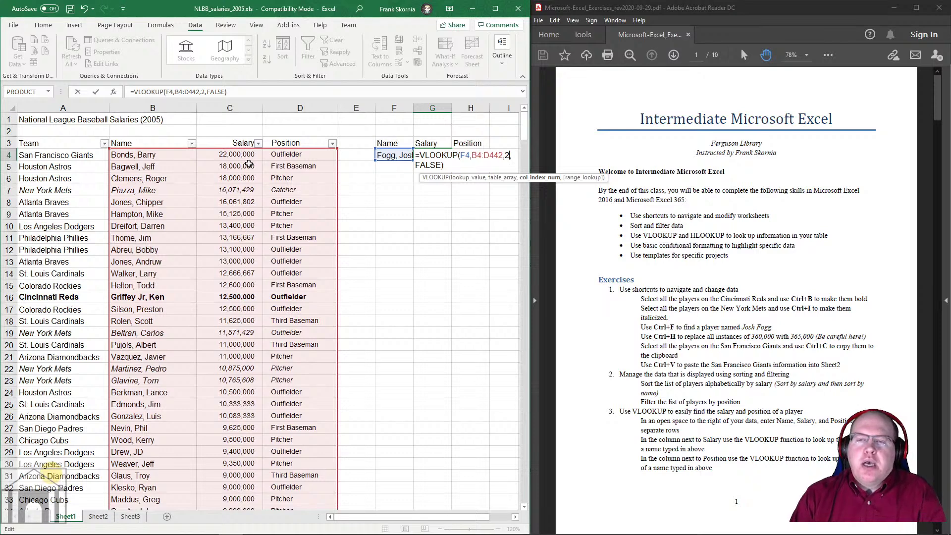
key(Return)
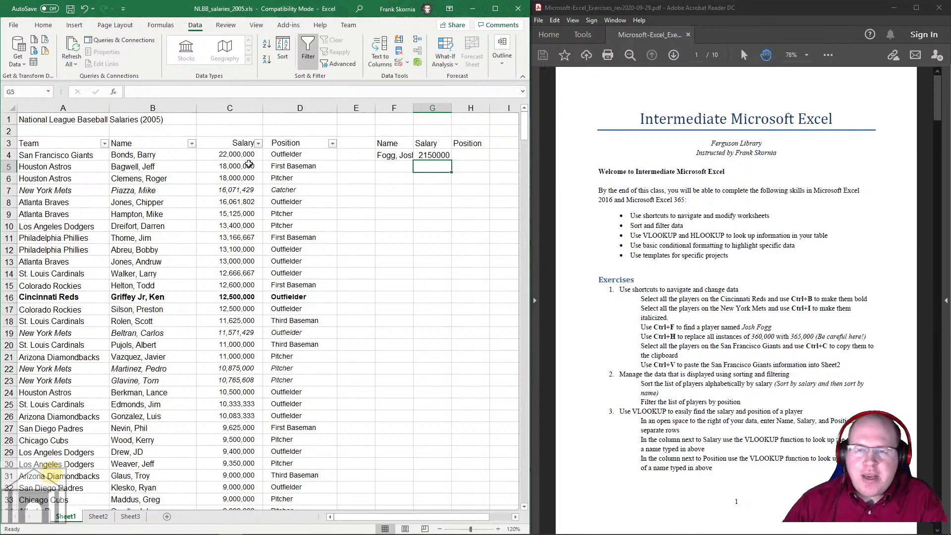
click(437, 155)
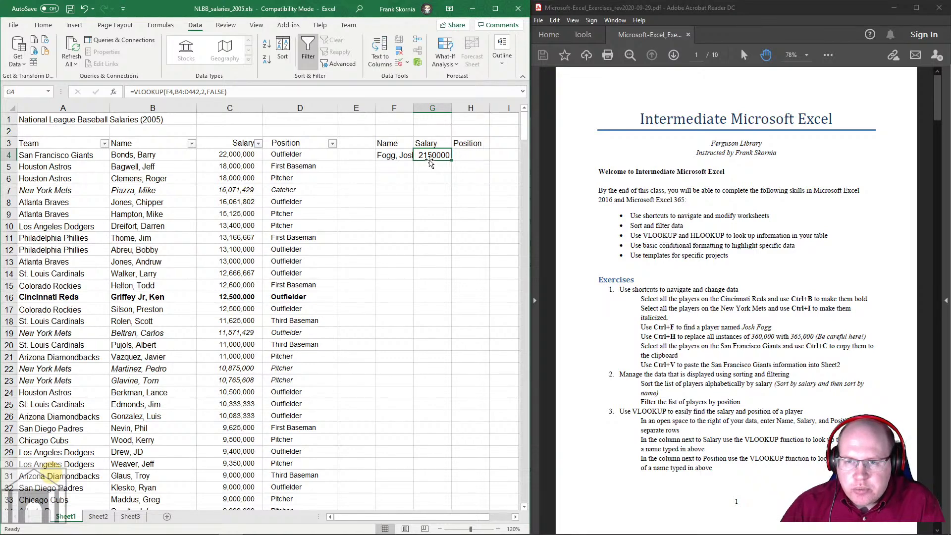
Step: Filter the Name column to Fogg, Josh and check that player's salary in the data
click(322, 264)
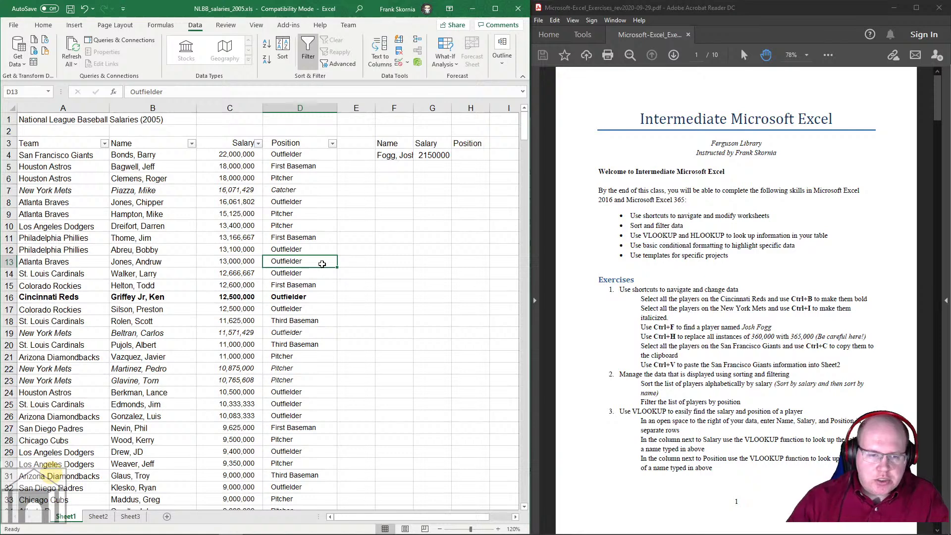
click(193, 143)
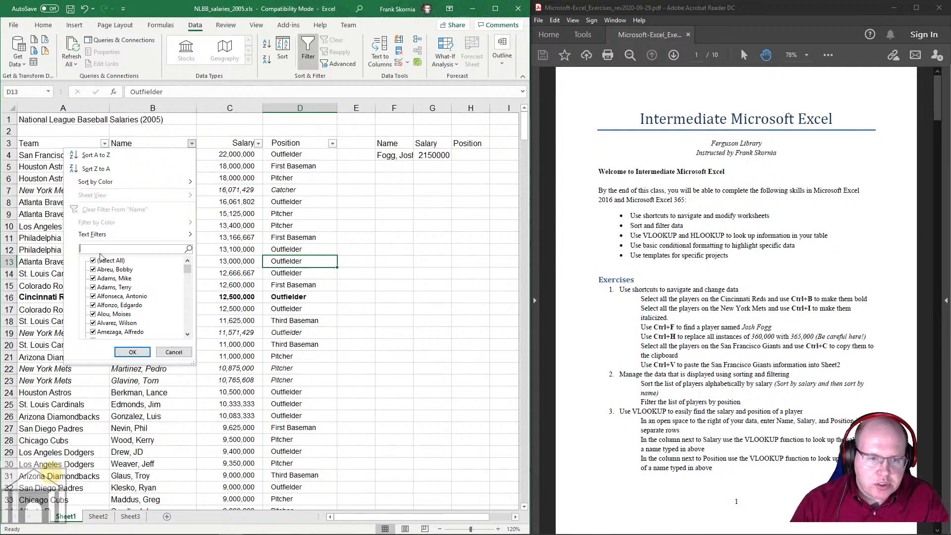
click(100, 260)
click(97, 249)
text(fo)
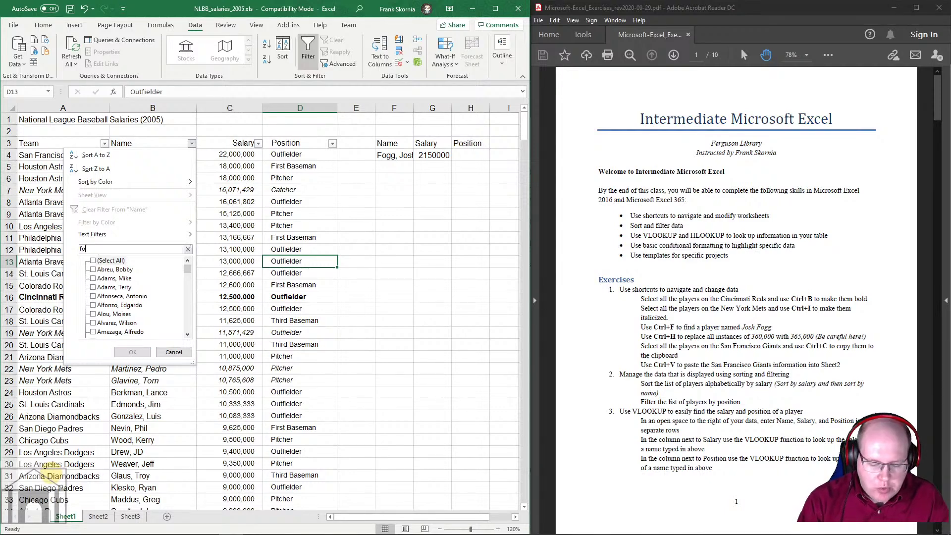
text(gg)
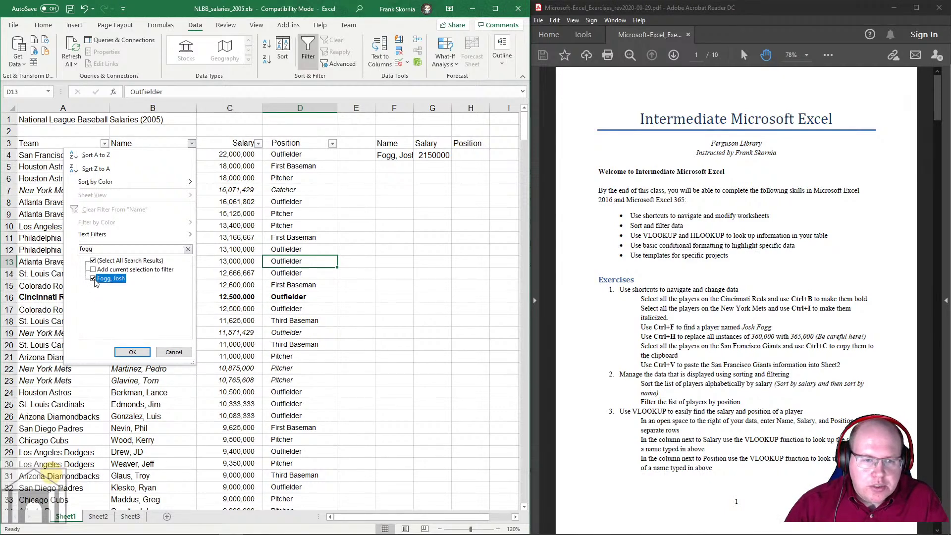
click(135, 352)
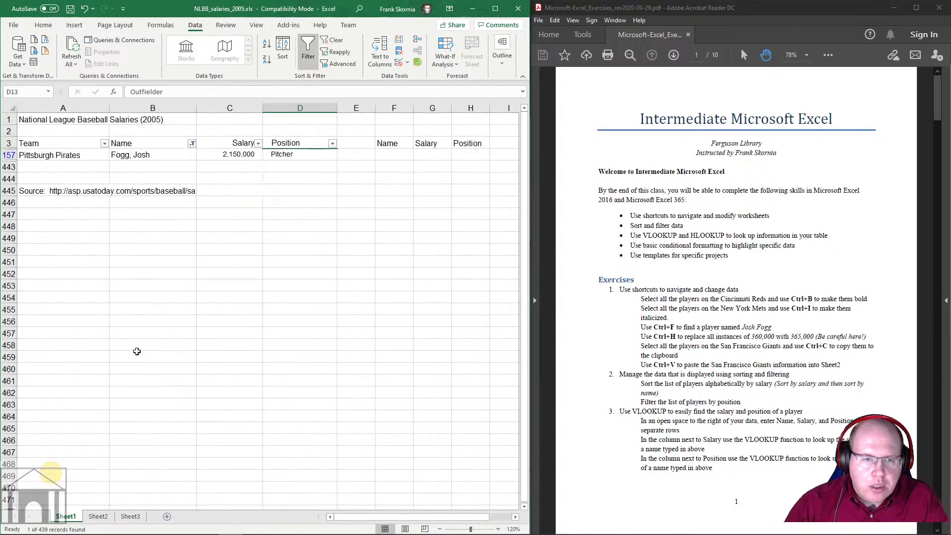
click(149, 156)
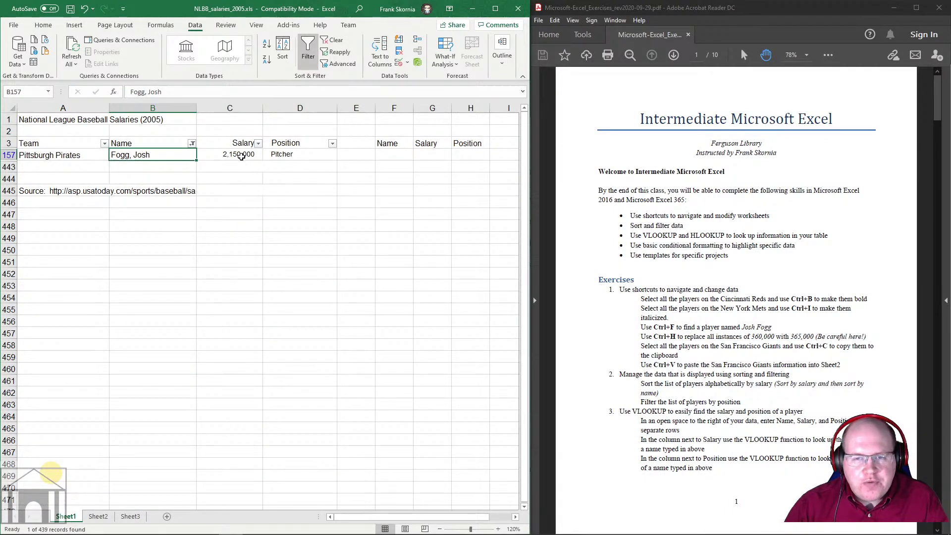
click(415, 154)
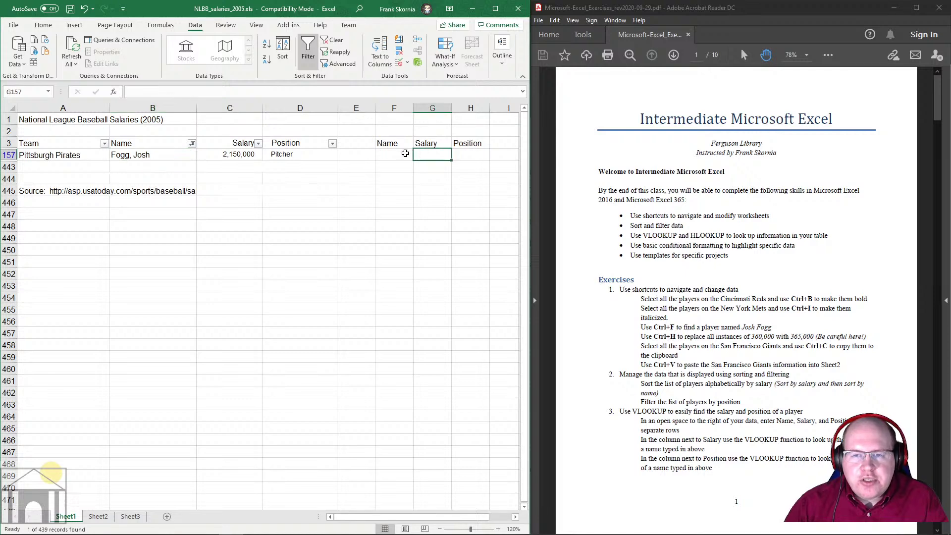
click(405, 154)
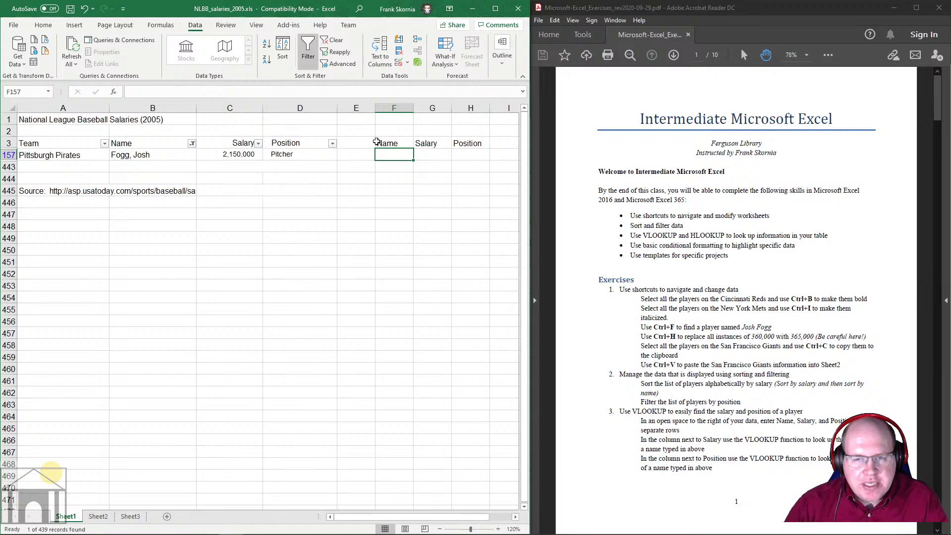
Step: Restore all players in the Name column filter and review the lookup name and salary in F4 and G4
click(191, 144)
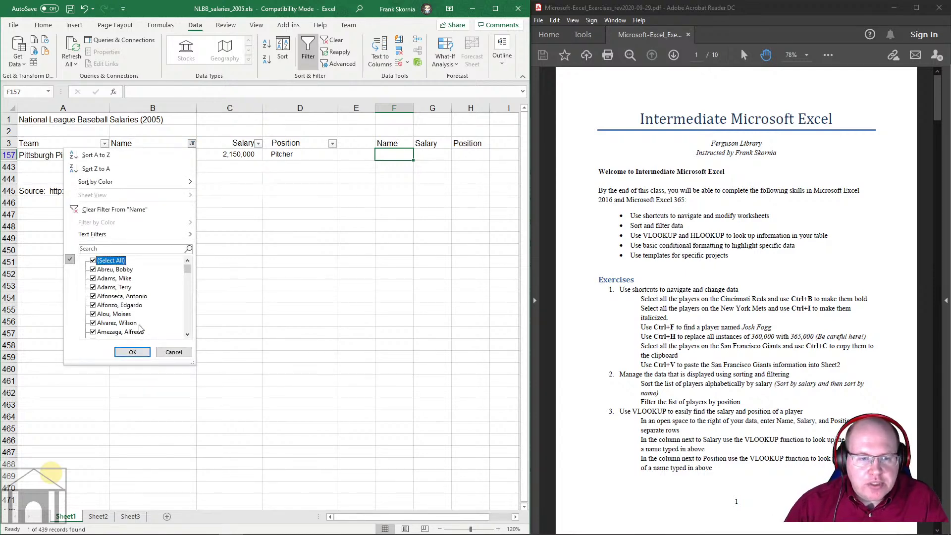
click(132, 351)
click(394, 155)
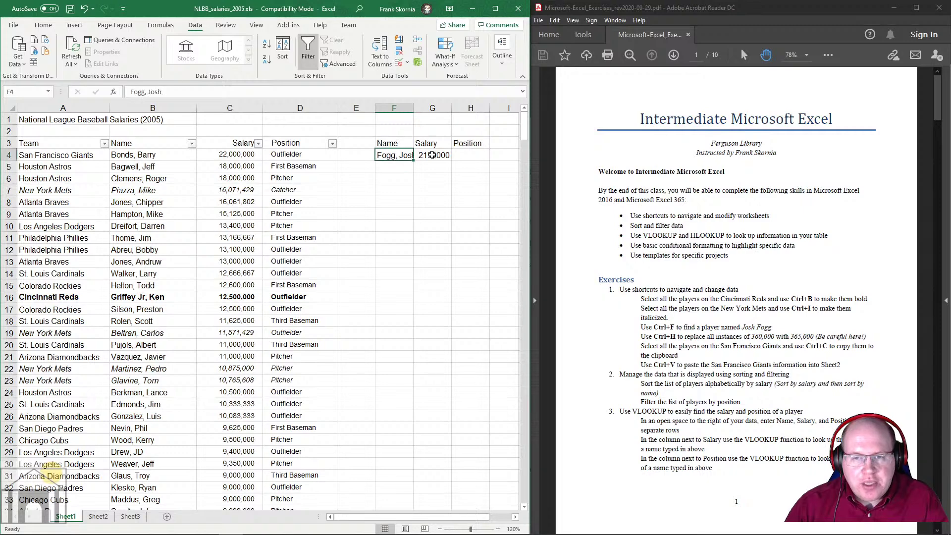
click(430, 155)
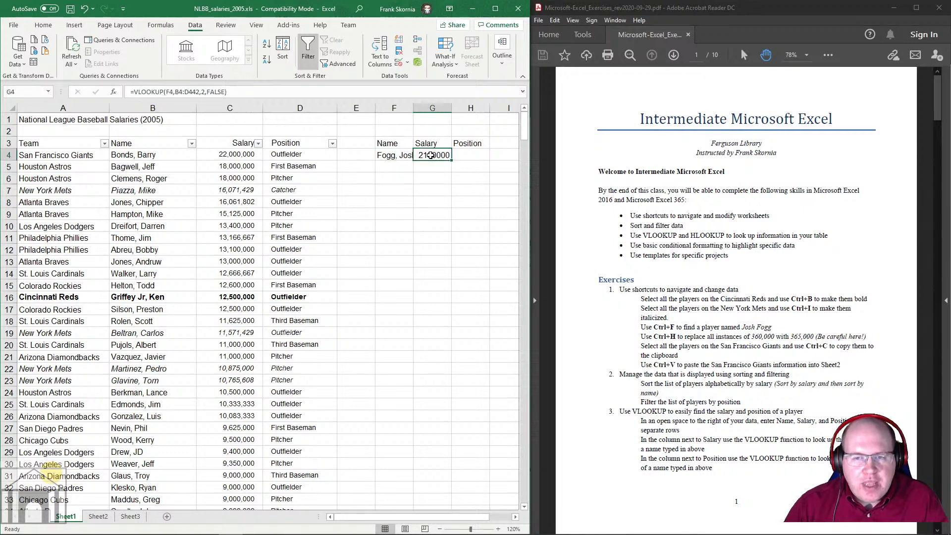
Step: Copy the VLOOKUP formula from G4 into H4 under Position, keeping its F4 and B4:D442 references
click(465, 154)
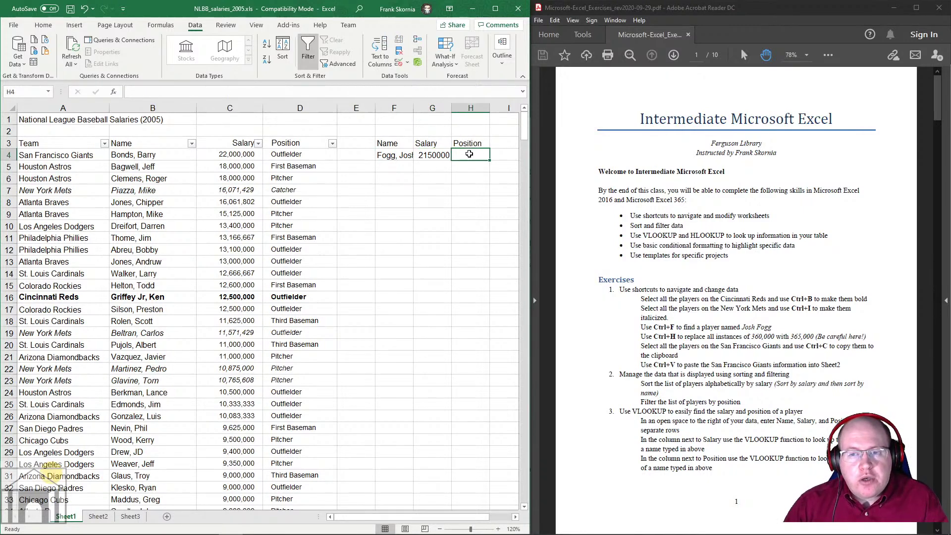
click(435, 156)
click(228, 92)
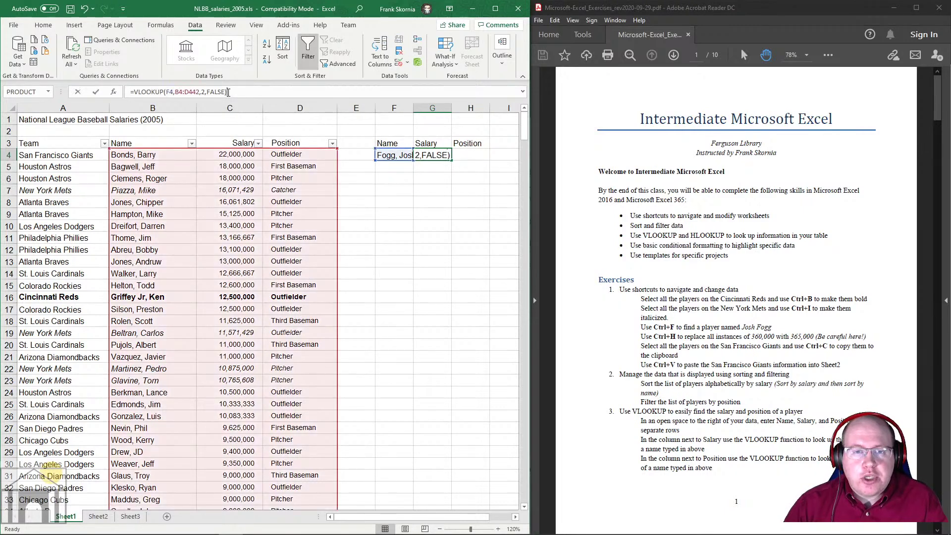
drag(229, 91, 130, 92)
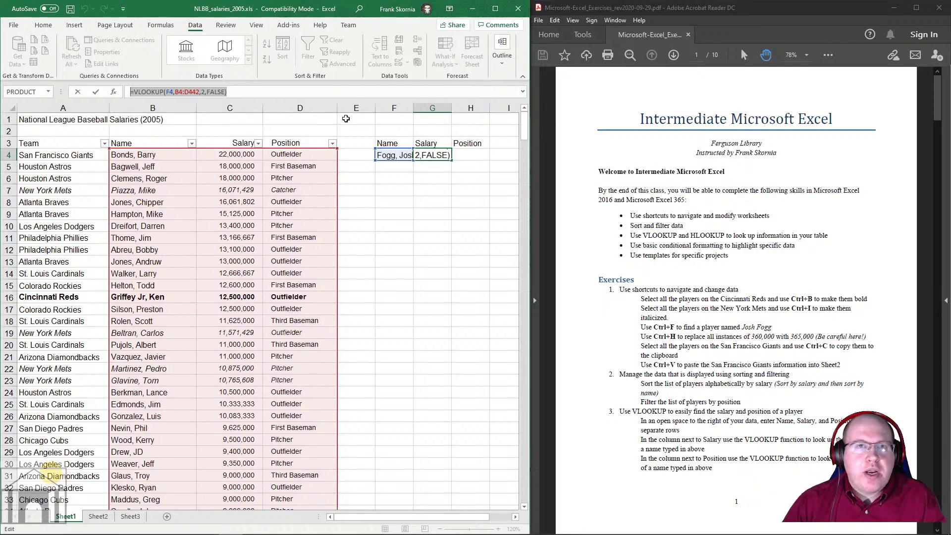
text(=)
click(485, 154)
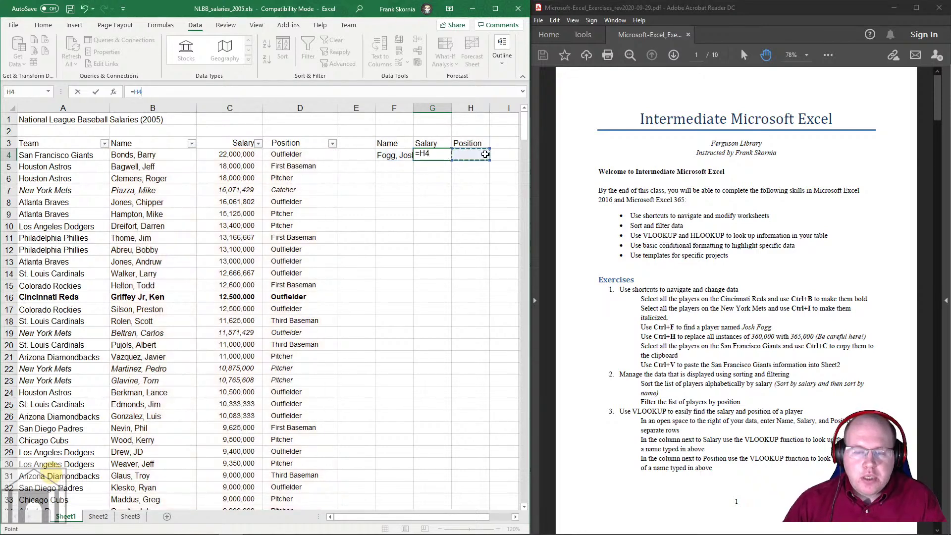
key(Escape)
click(472, 157)
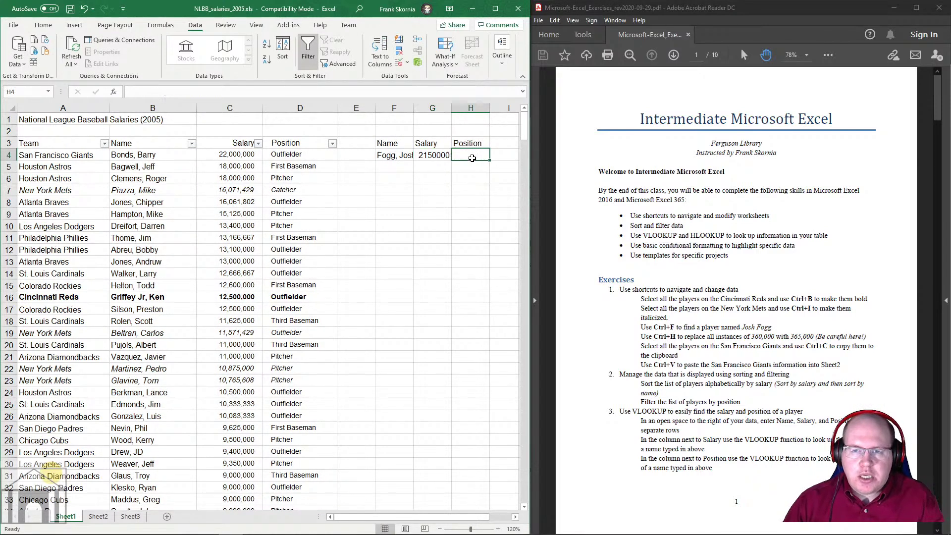
key(ctrl+v)
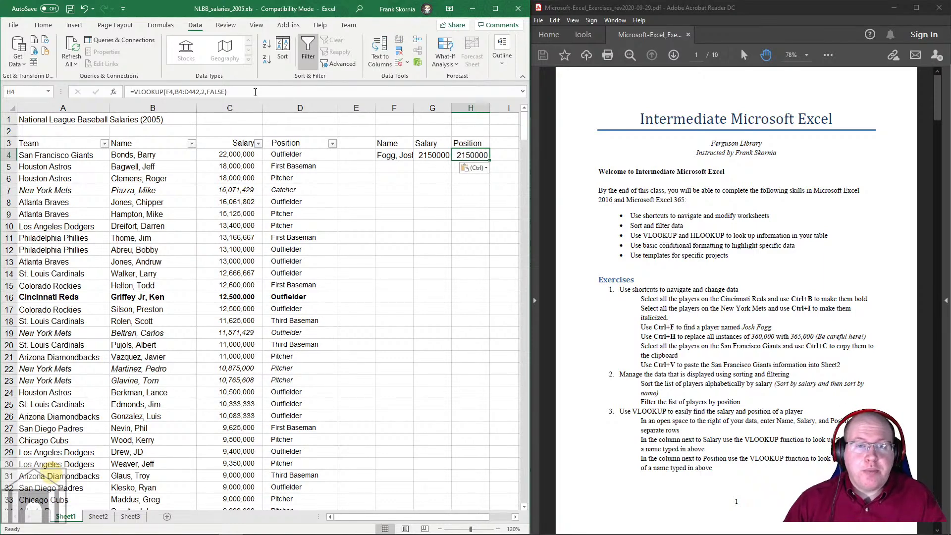
Step: Change the column index of the VLOOKUP in H4 to 3 so it returns the player's position
click(204, 92)
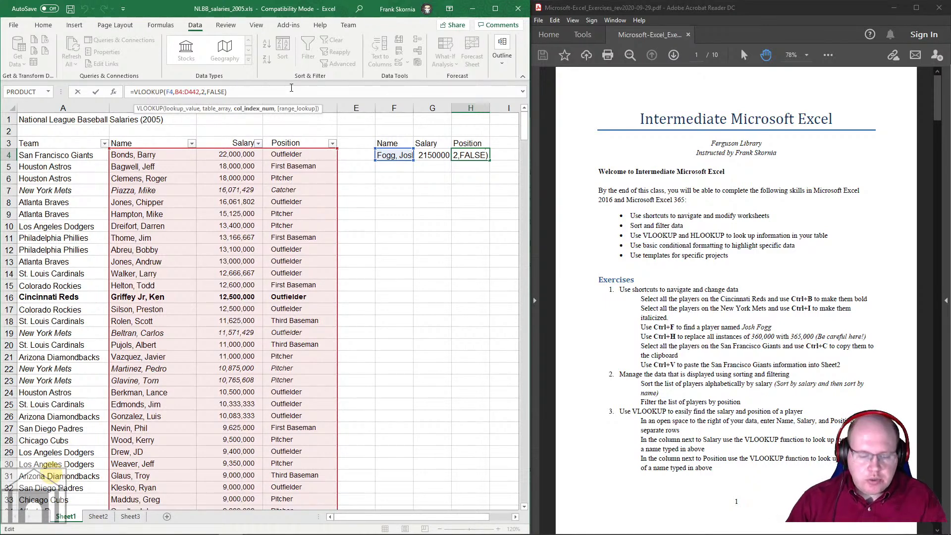
key(BackSpace)
text(3)
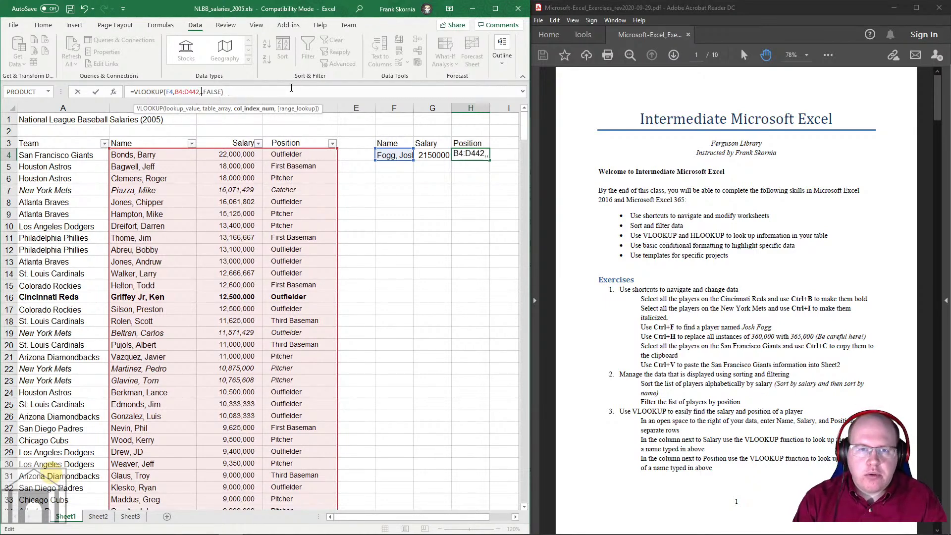
key(Return)
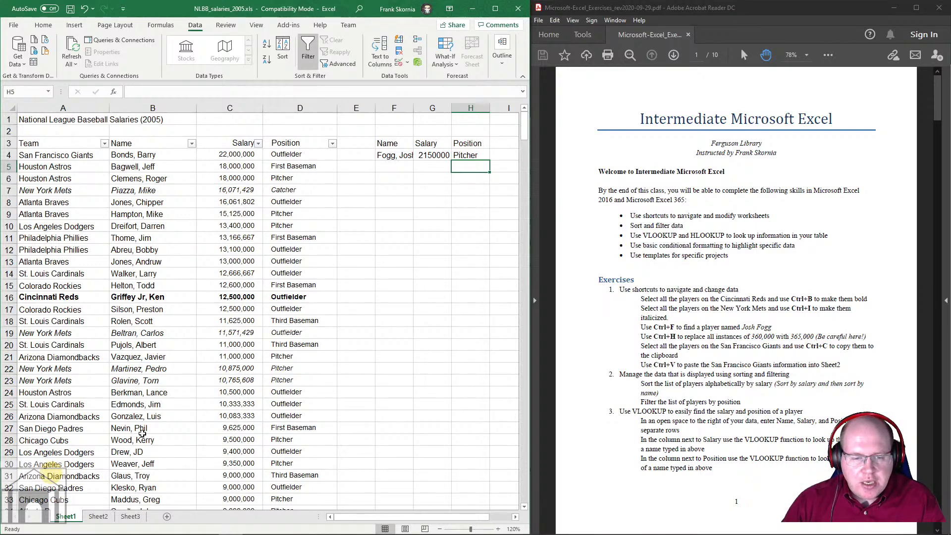
click(390, 157)
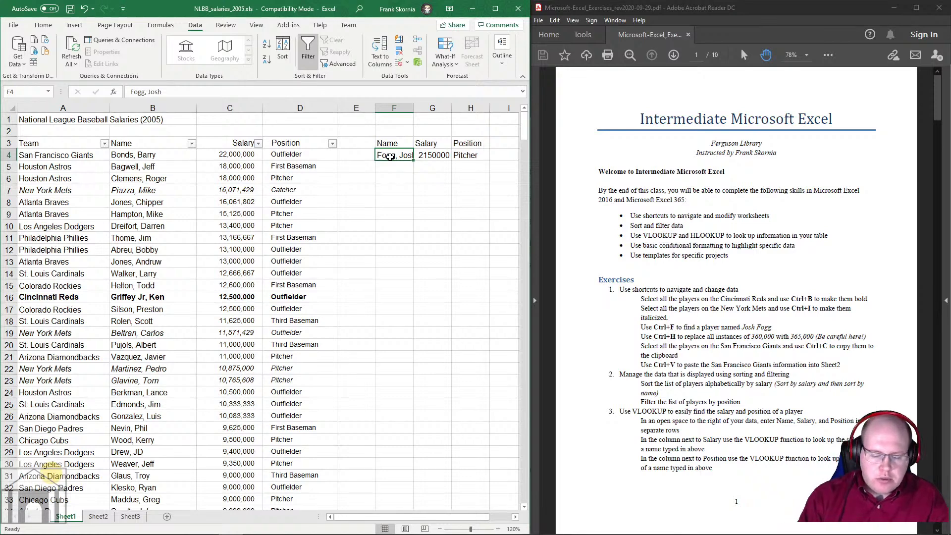
text(Nevin, P)
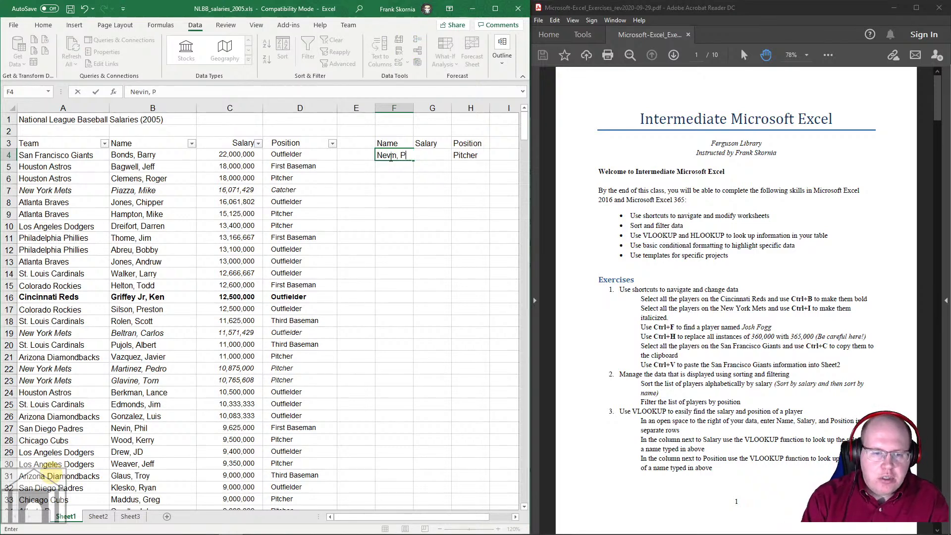
text(il)
text(hi)
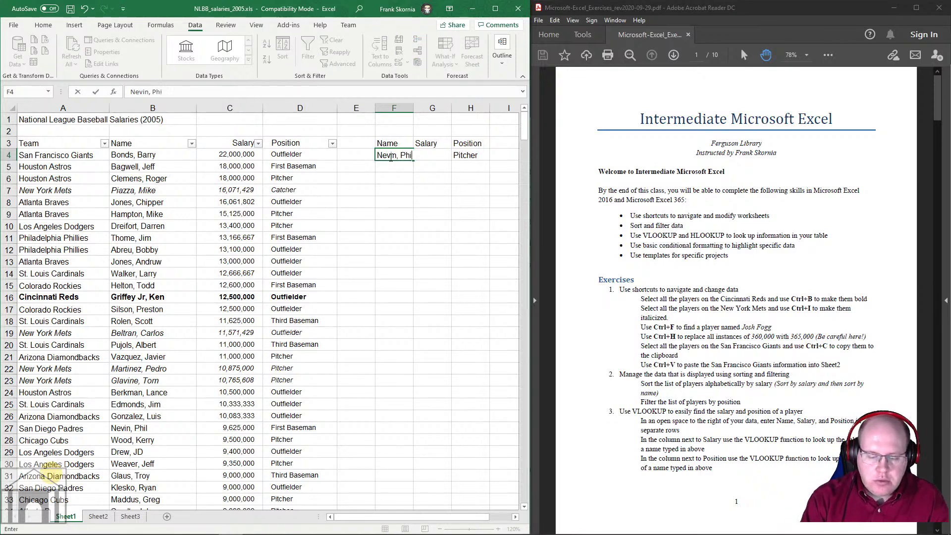
key(Return)
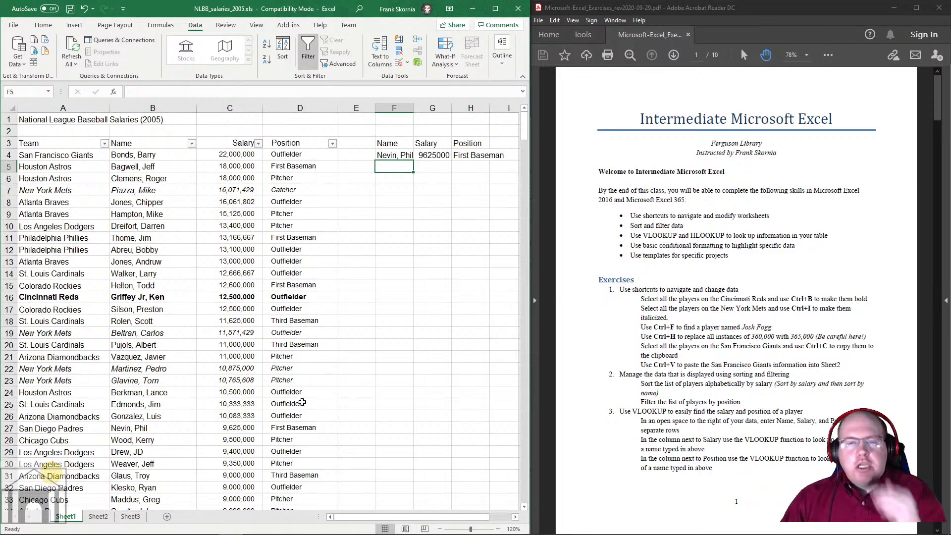
Step: Examine the arguments and referenced ranges of the VLOOKUP in G4, leaving the formula as it is
click(433, 157)
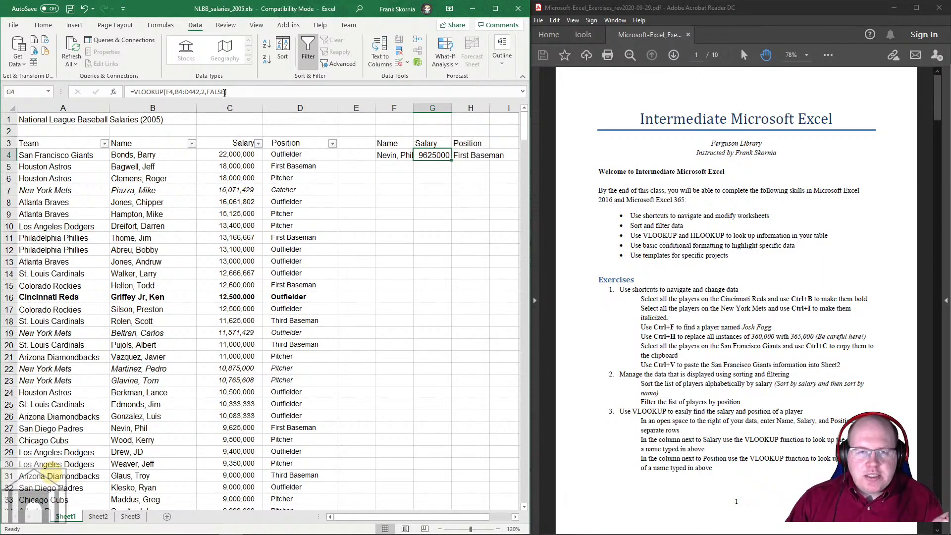
double_click(429, 155)
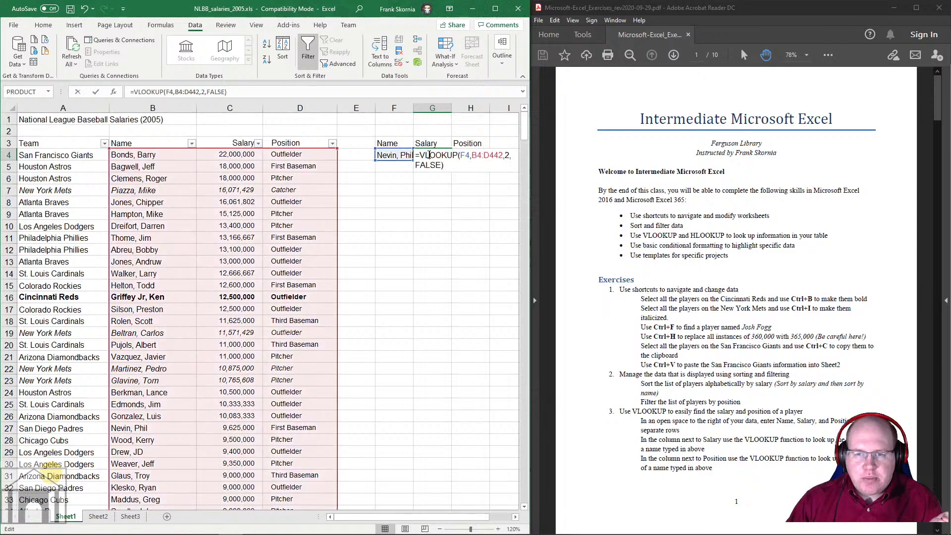
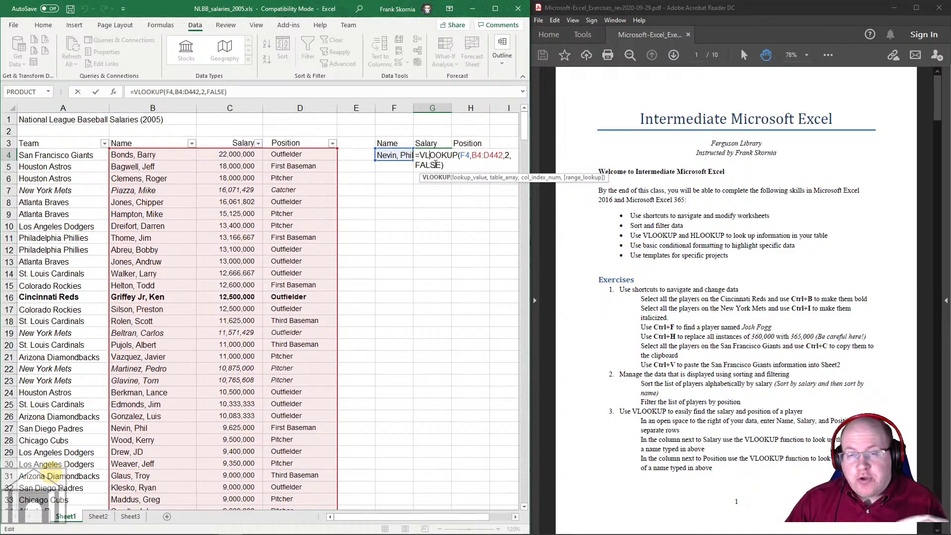
click(377, 234)
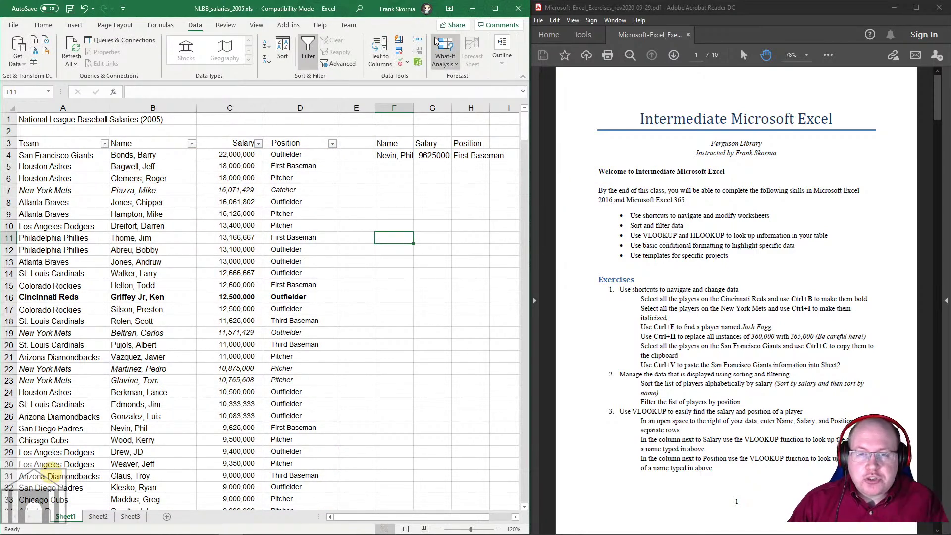
Step: Search the built-in help for the VLOOKUP function, read its article, and close the help
click(321, 25)
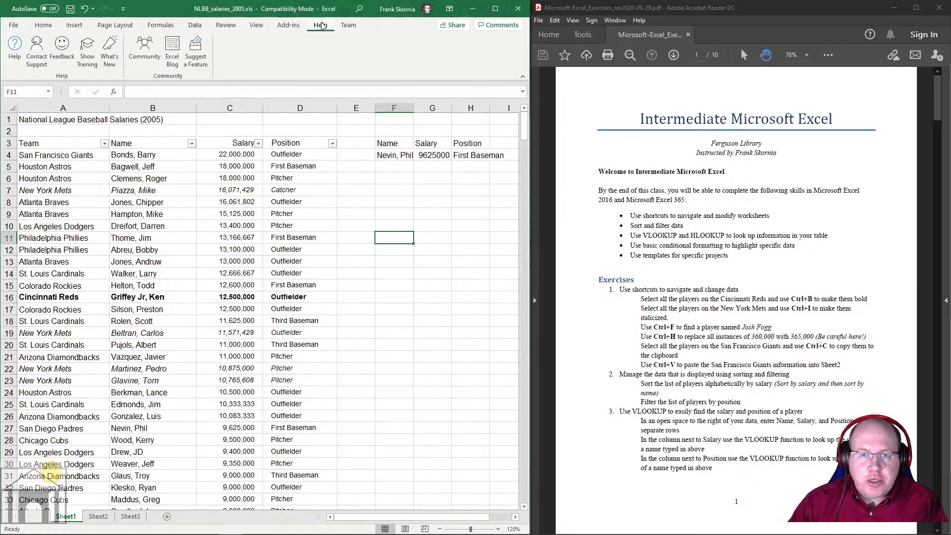
click(16, 50)
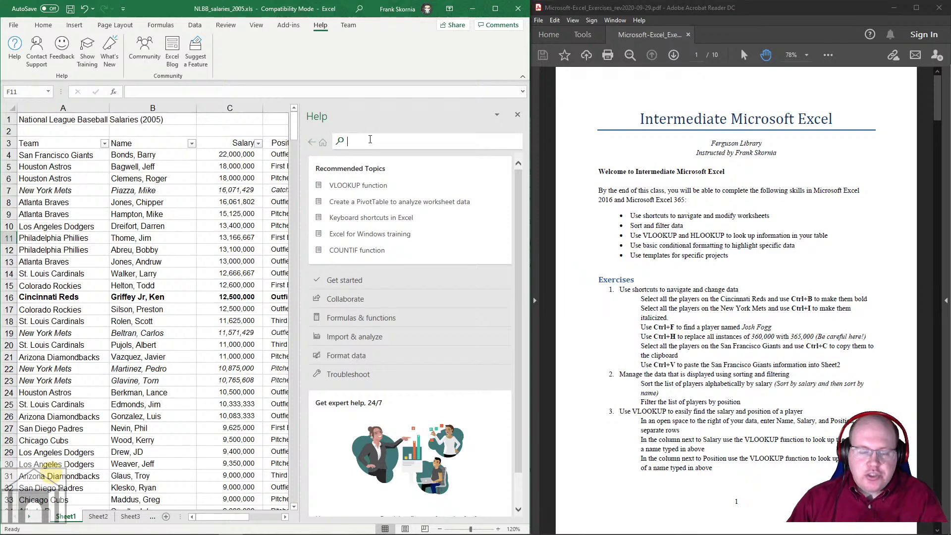
text(vloook)
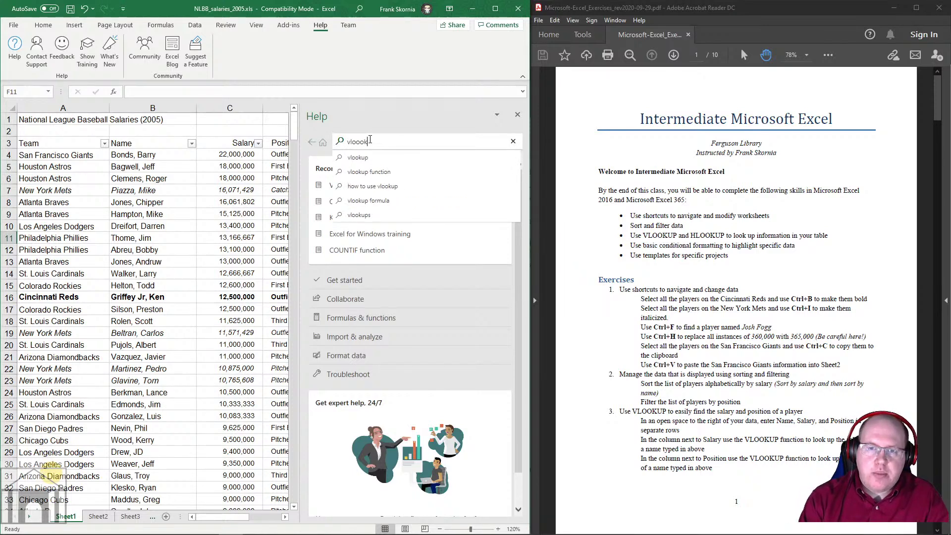
click(368, 171)
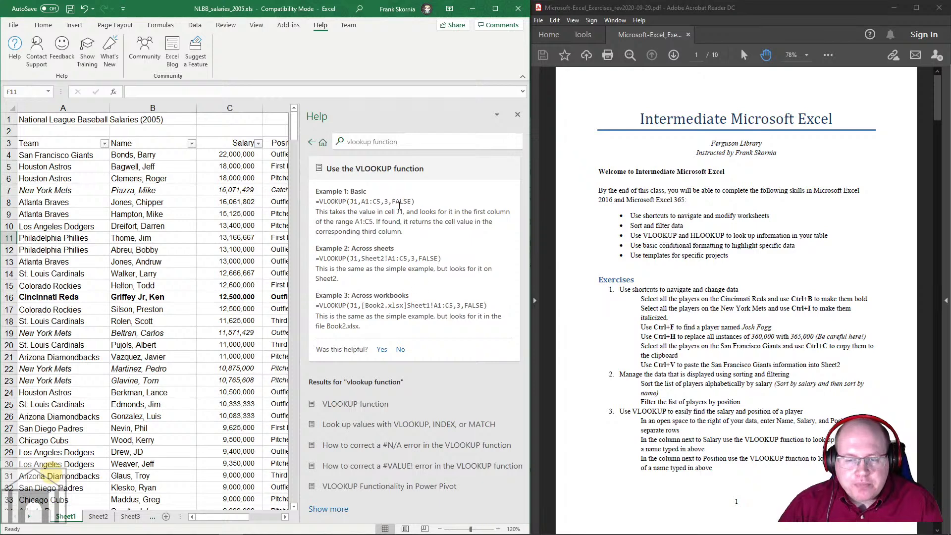
click(354, 404)
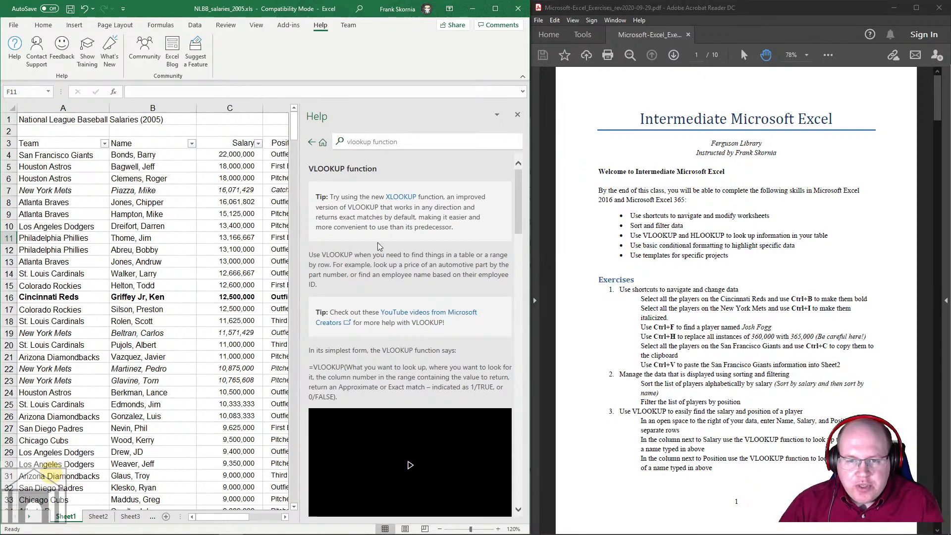
scroll(426, 242, down, 2)
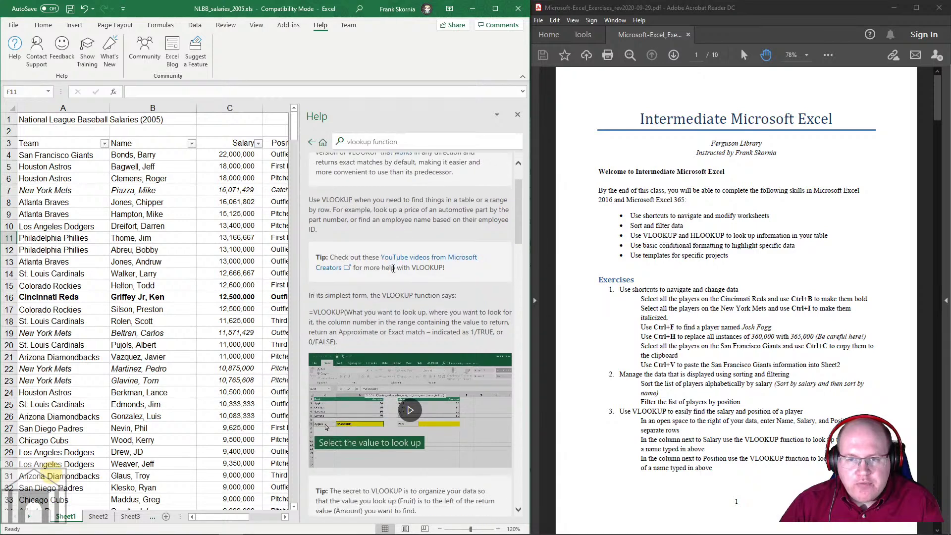
scroll(431, 235, up, 2)
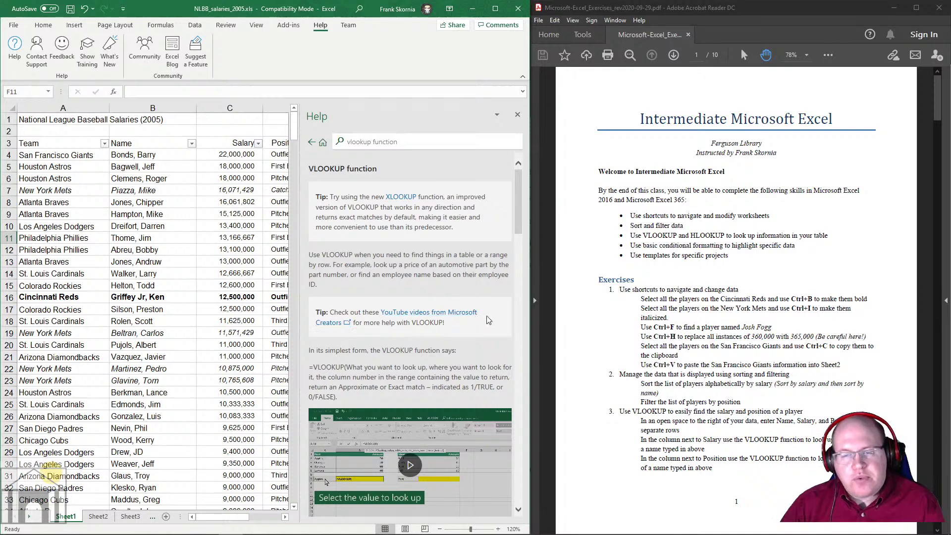
click(518, 116)
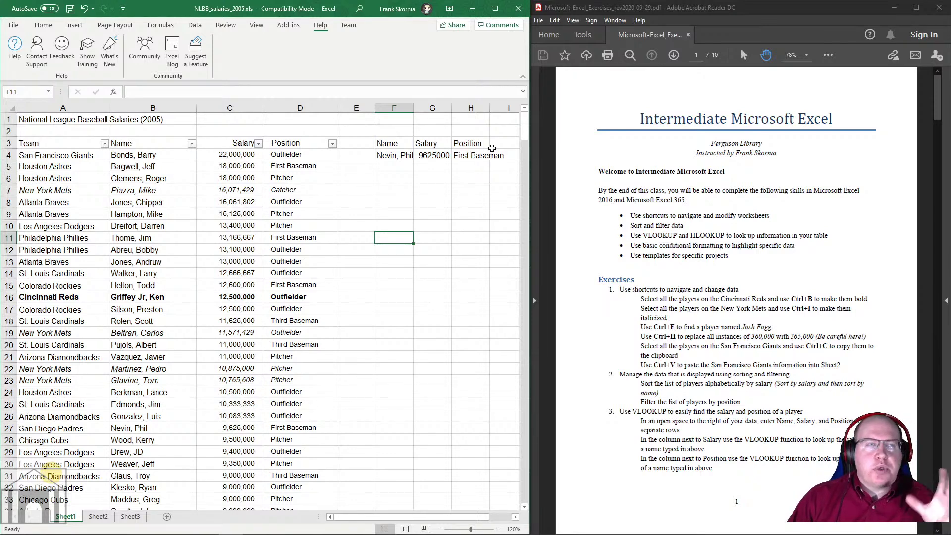
Step: View exercise 4 in the handout and examine the Conditional Formatting command with the workbook window temporarily enlarged, then restore the side-by-side view
scroll(793, 308, down, 1)
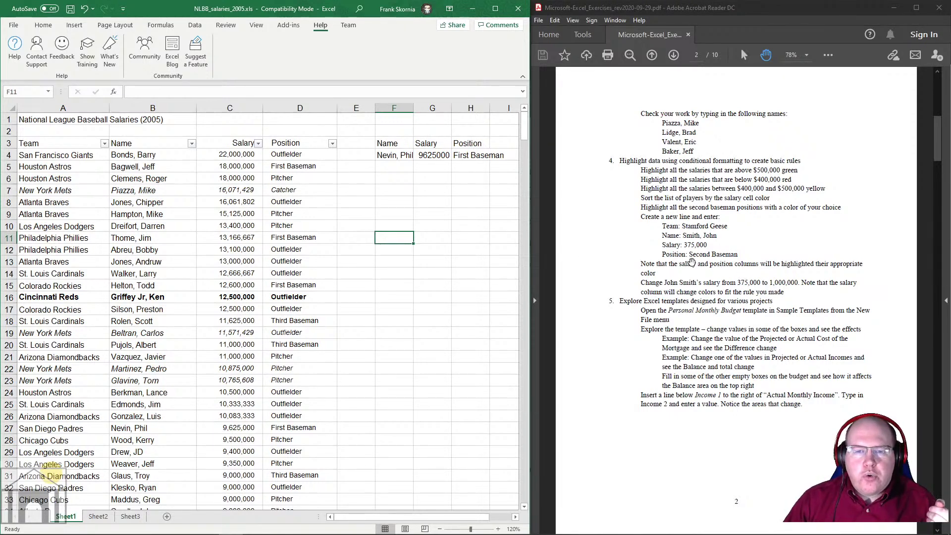
click(418, 259)
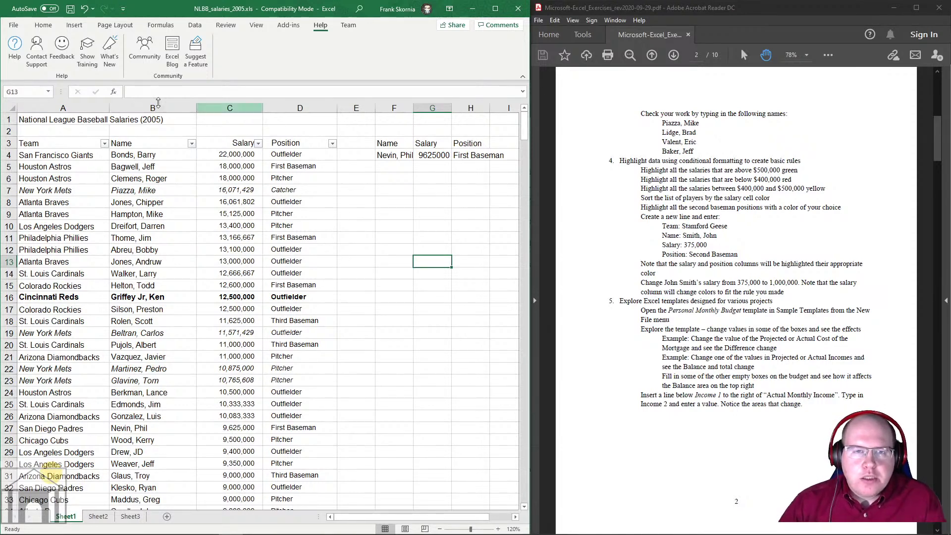
click(44, 26)
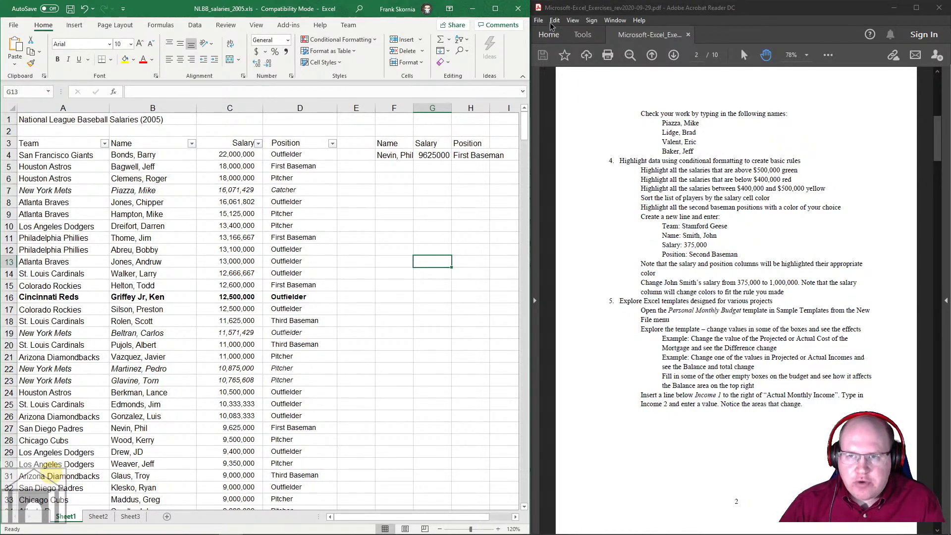
click(496, 7)
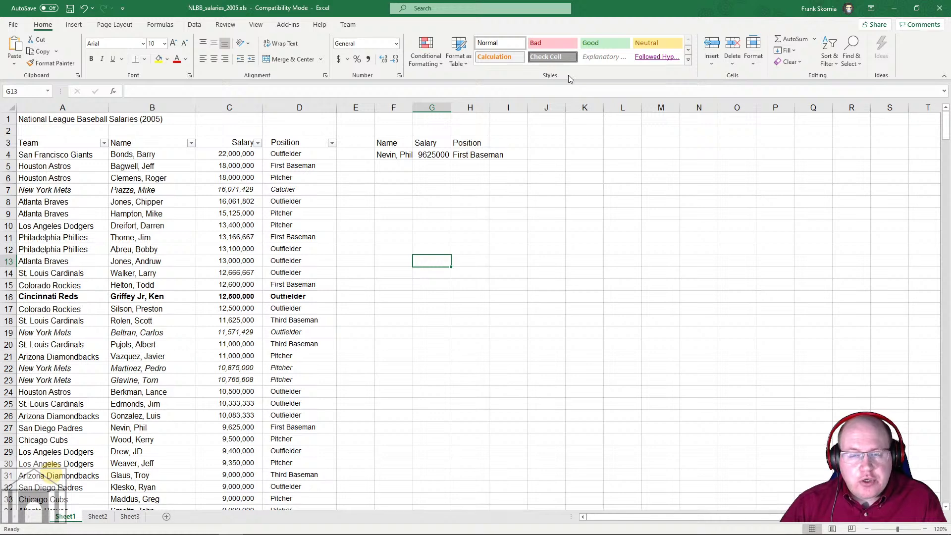
click(430, 60)
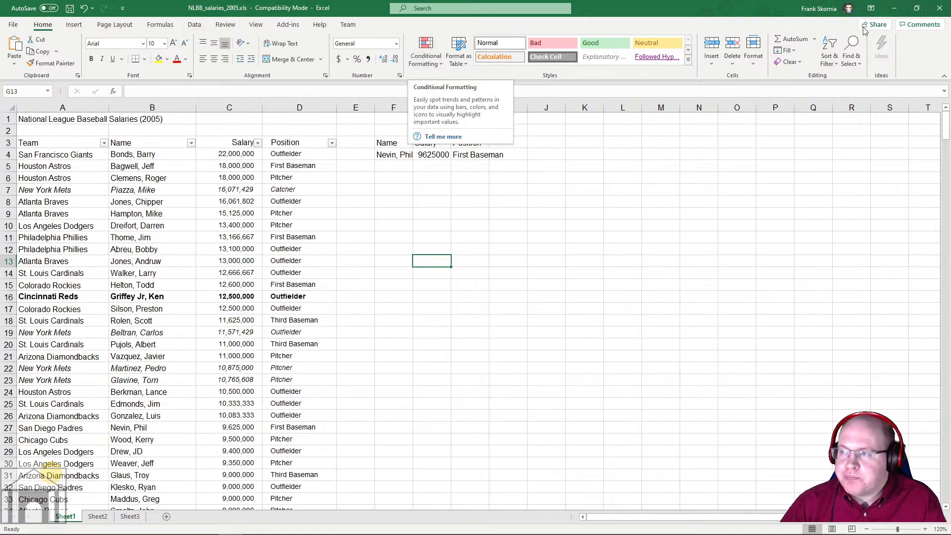
click(916, 8)
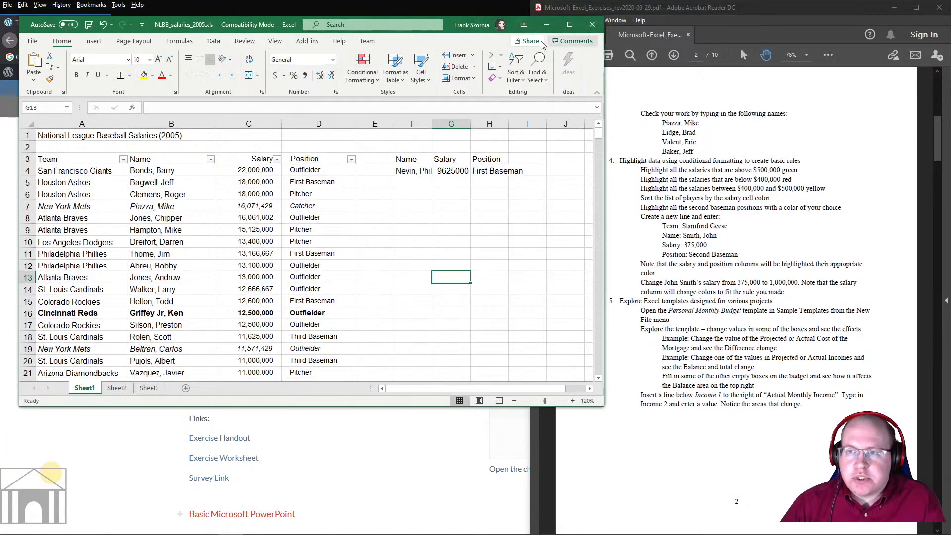
drag(169, 26, 0, 22)
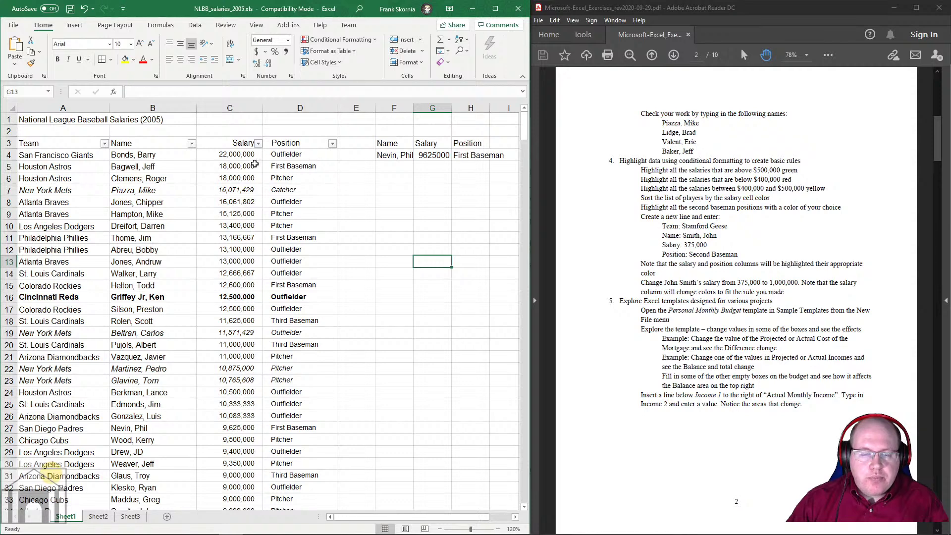
Step: Select the whole Salary column C and look over its entries down to the last player
drag(236, 167, 235, 207)
click(234, 207)
drag(230, 416, 233, 177)
click(234, 177)
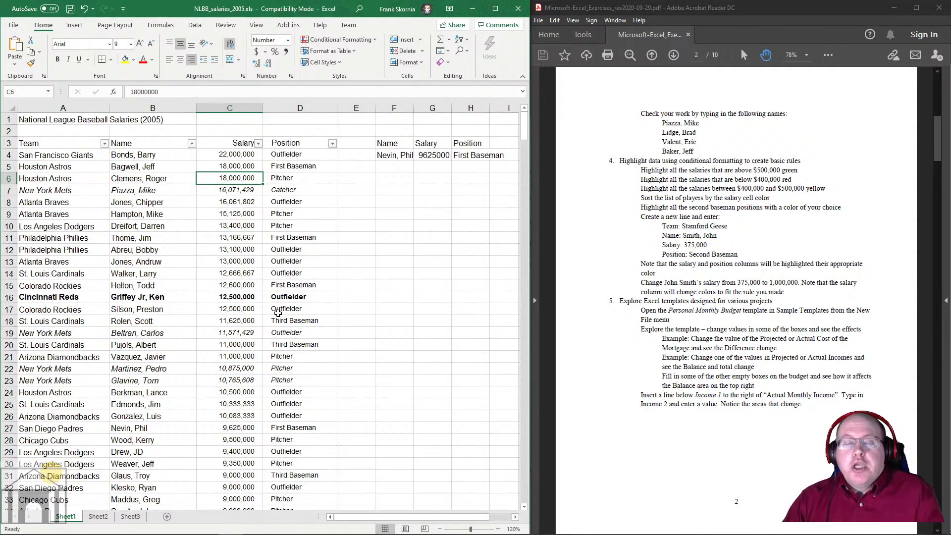
click(235, 107)
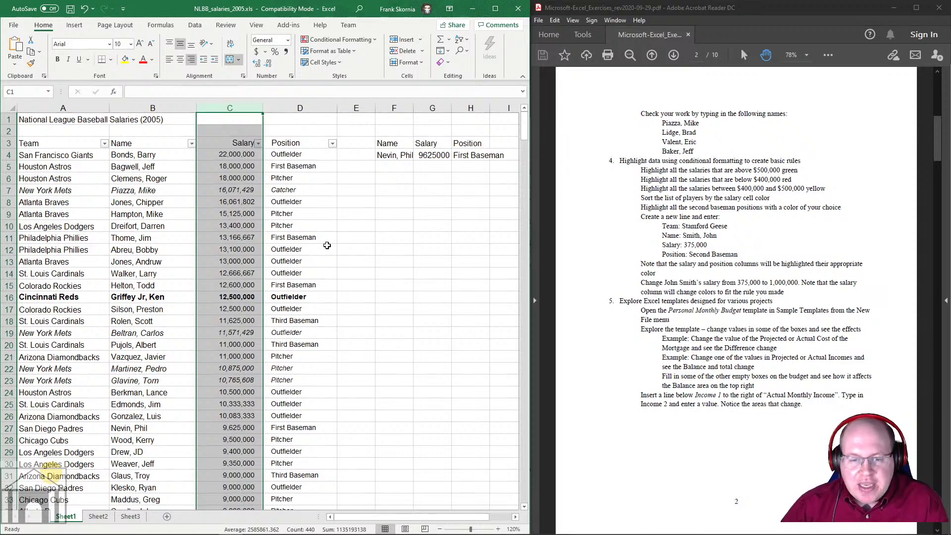
scroll(328, 243, down, 18)
scroll(329, 243, down, 20)
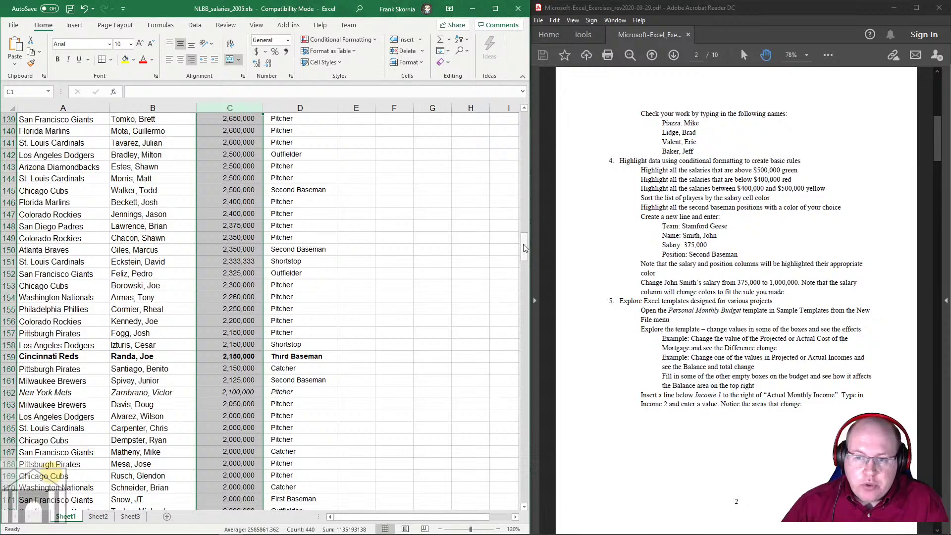
drag(522, 370, 505, 498)
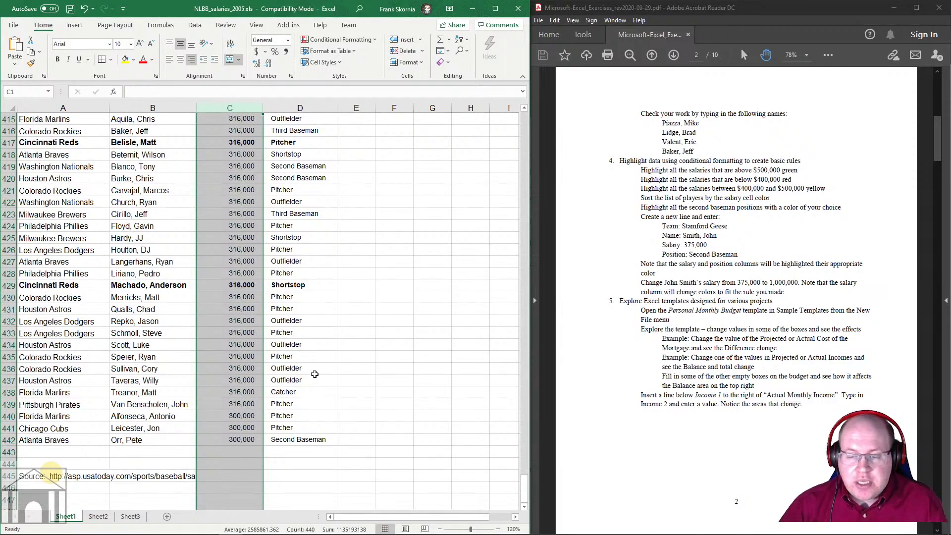
drag(525, 498, 549, 117)
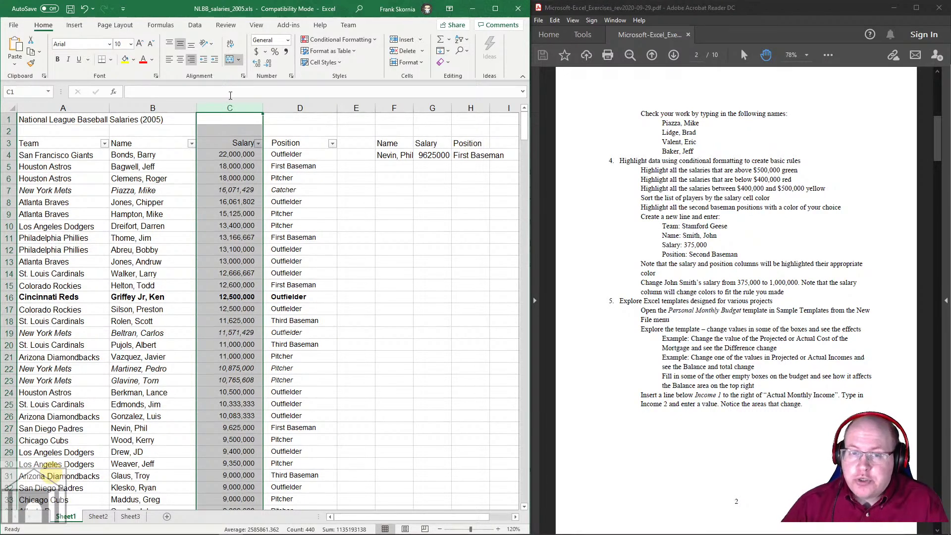
Step: Add a Greater Than conditional formatting rule to the Salary column for values above 500000, using Green Fill with Dark Green Text
click(367, 38)
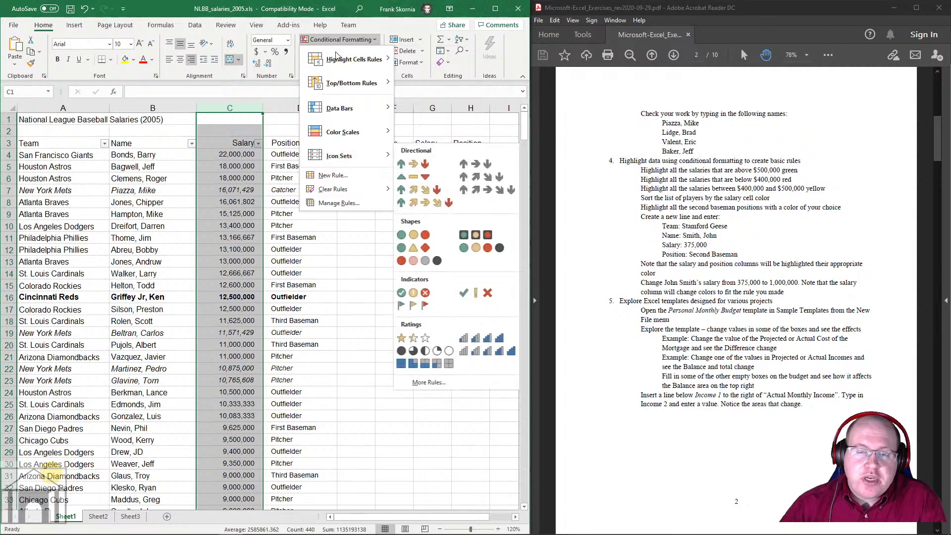
mouse_move(325, 79)
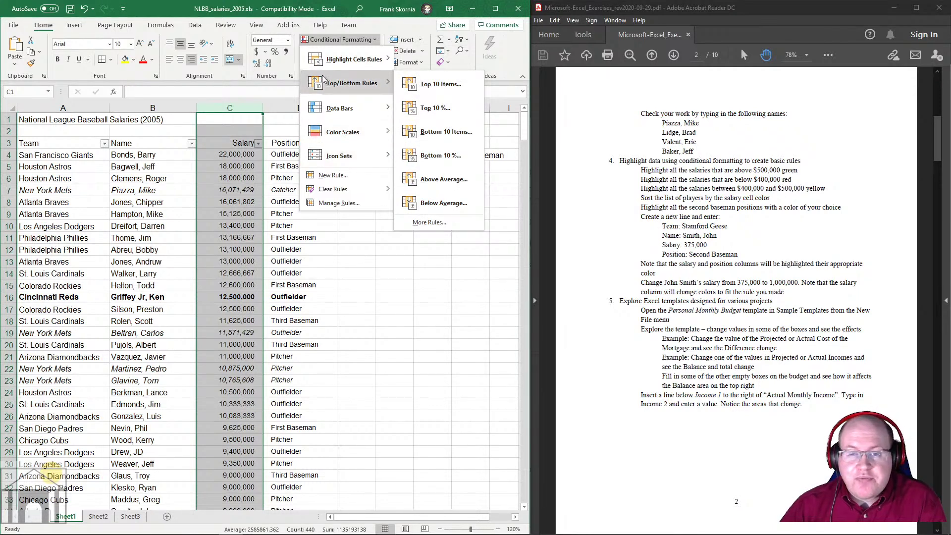
mouse_move(340, 62)
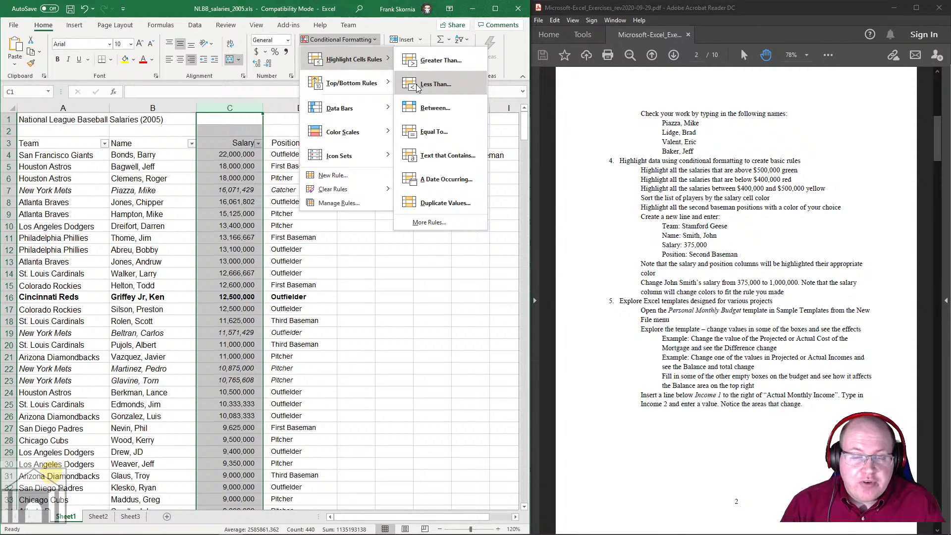
click(431, 61)
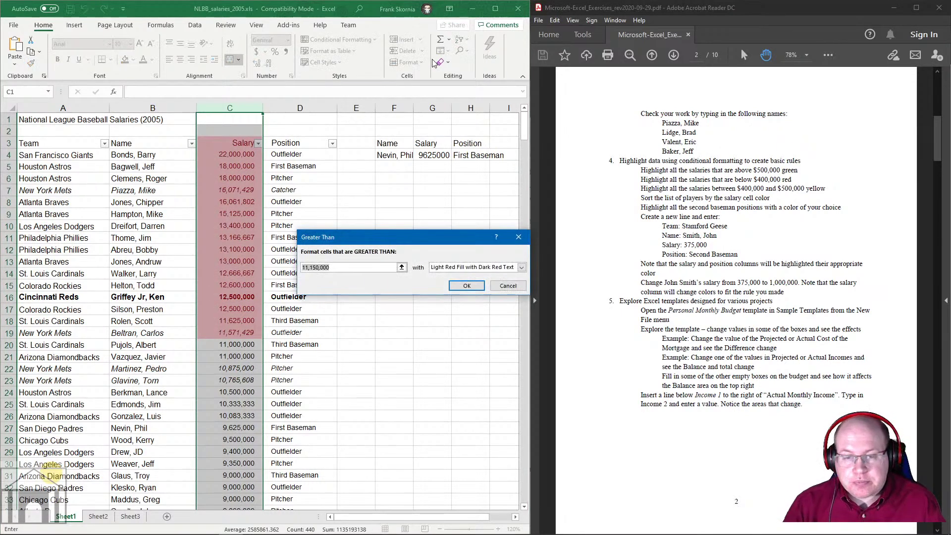
click(308, 267)
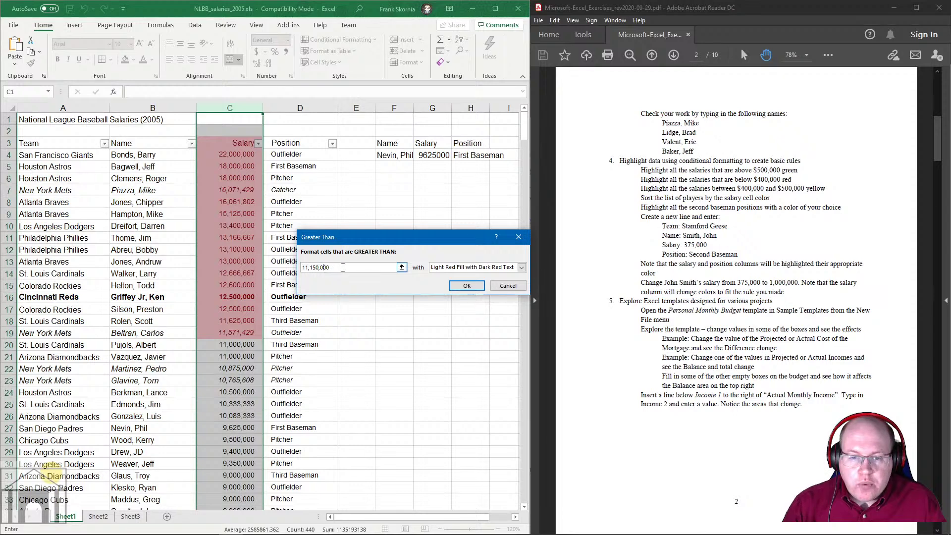
double_click(307, 267)
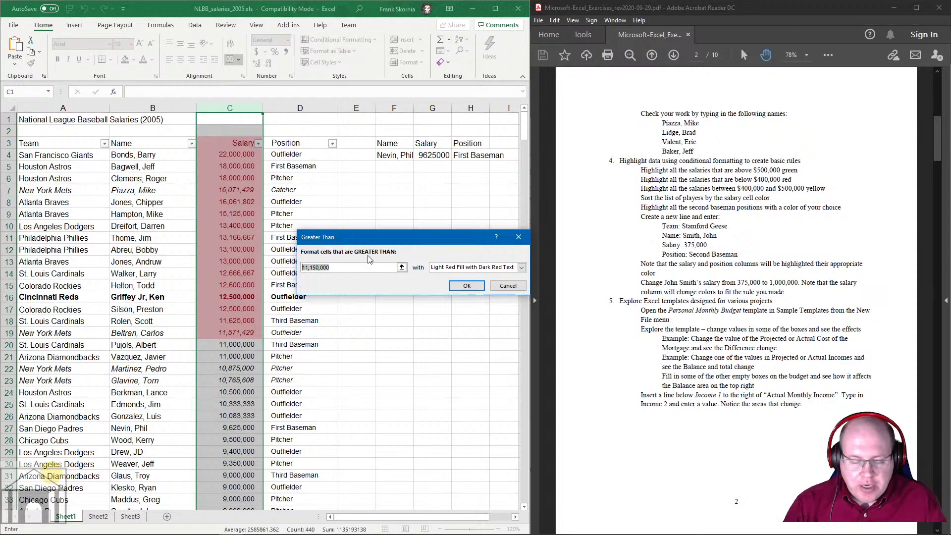
text(500000)
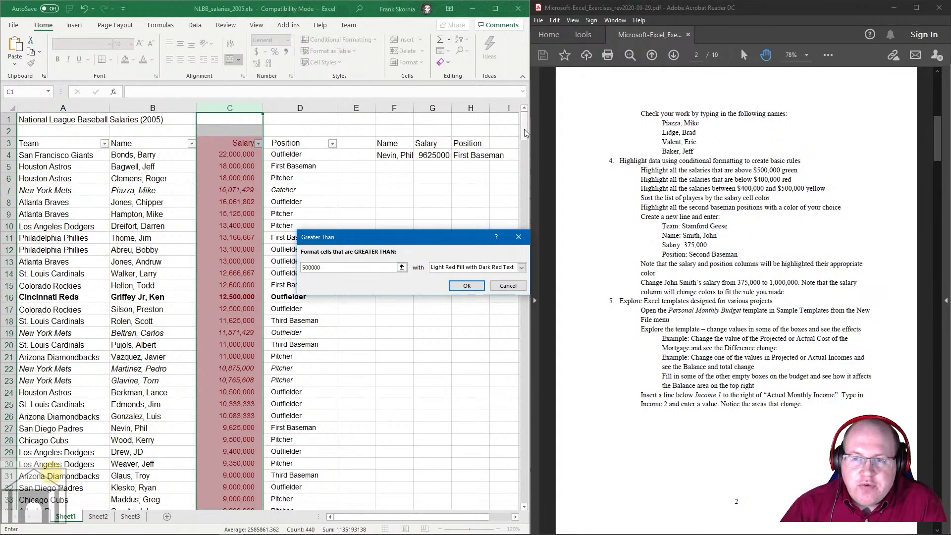
drag(521, 129, 520, 348)
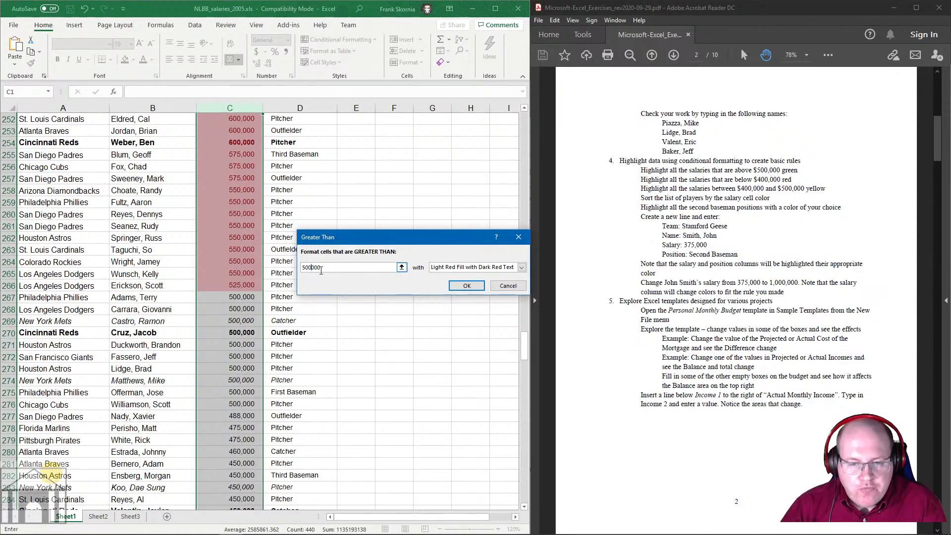
click(521, 267)
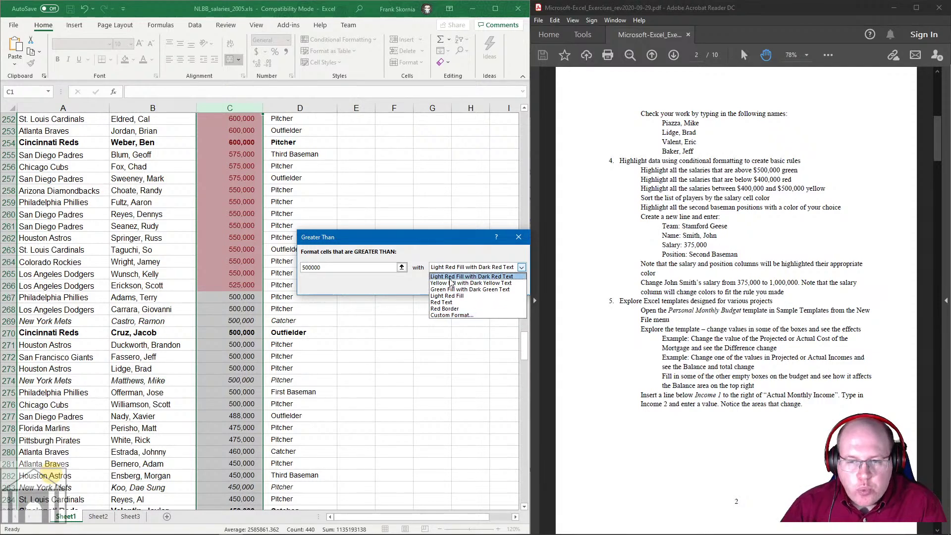
click(485, 290)
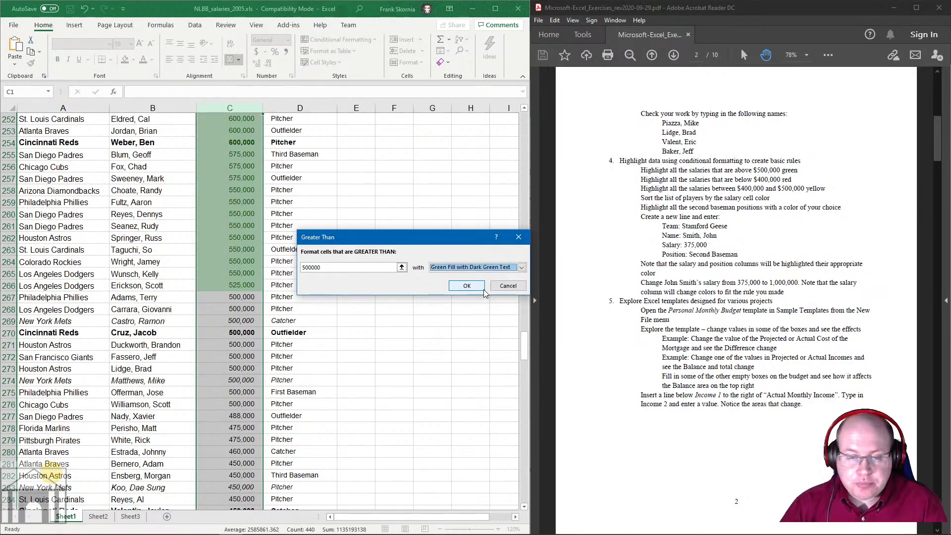
click(481, 288)
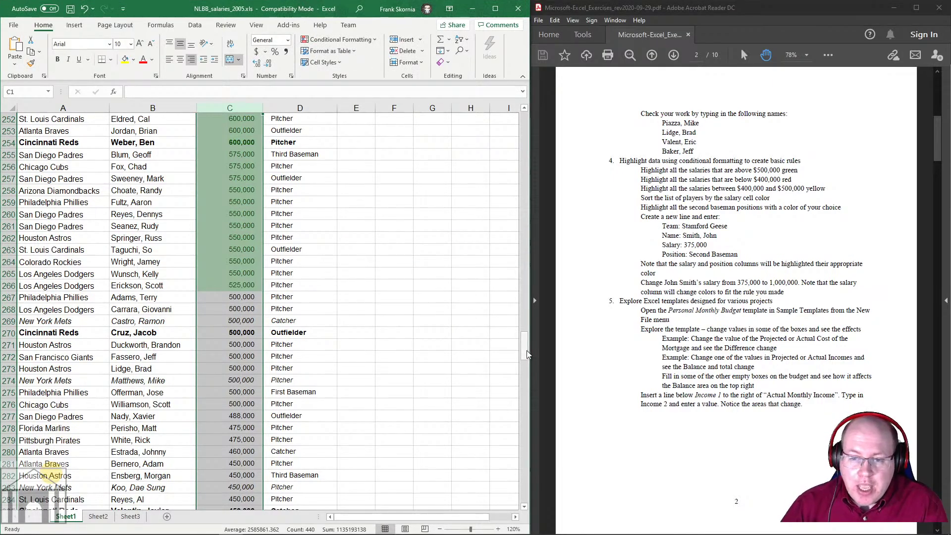
drag(526, 354, 526, 124)
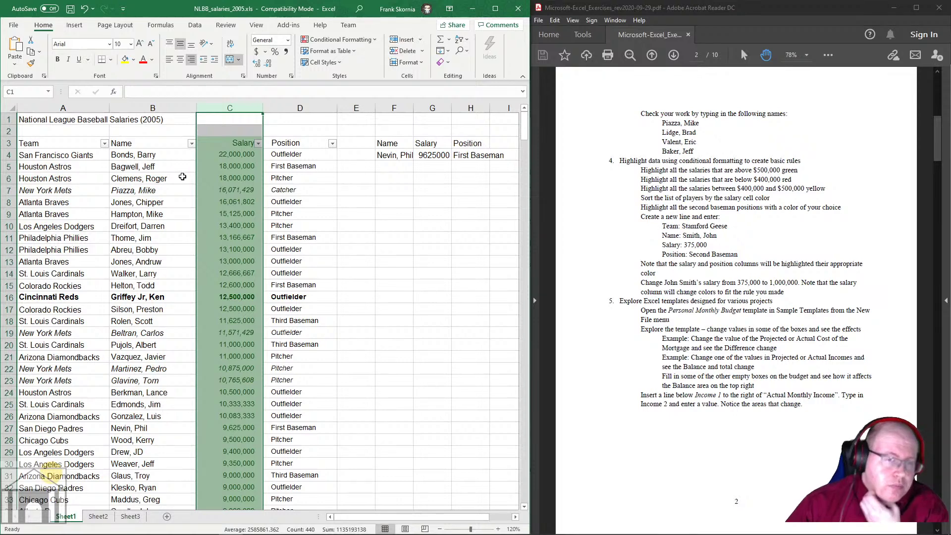
Step: Sort the player list by Team and then by Name, both on cell values from A to Z
click(162, 200)
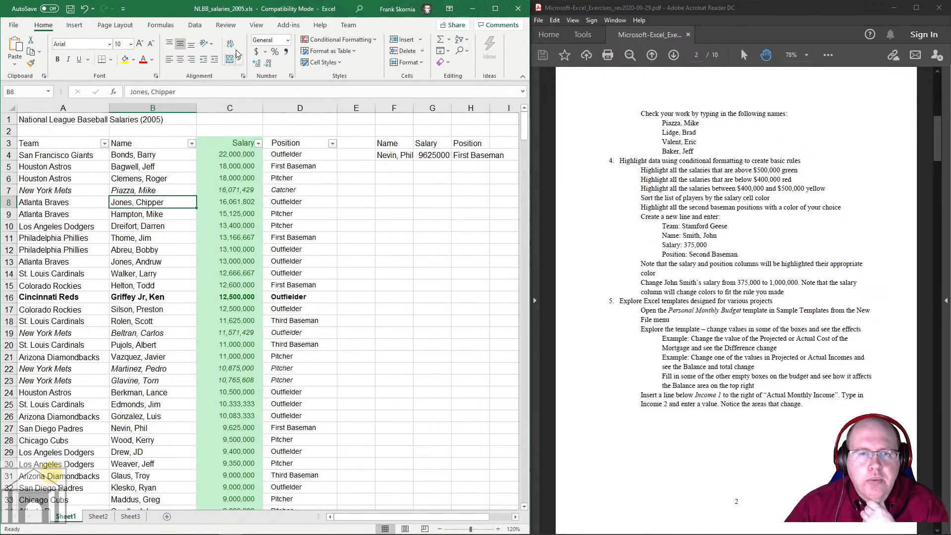
click(199, 25)
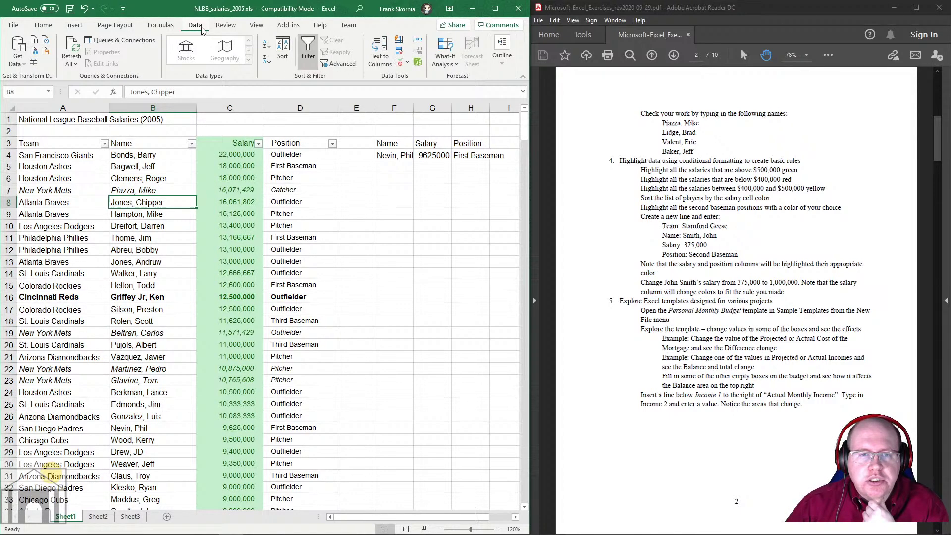
click(282, 47)
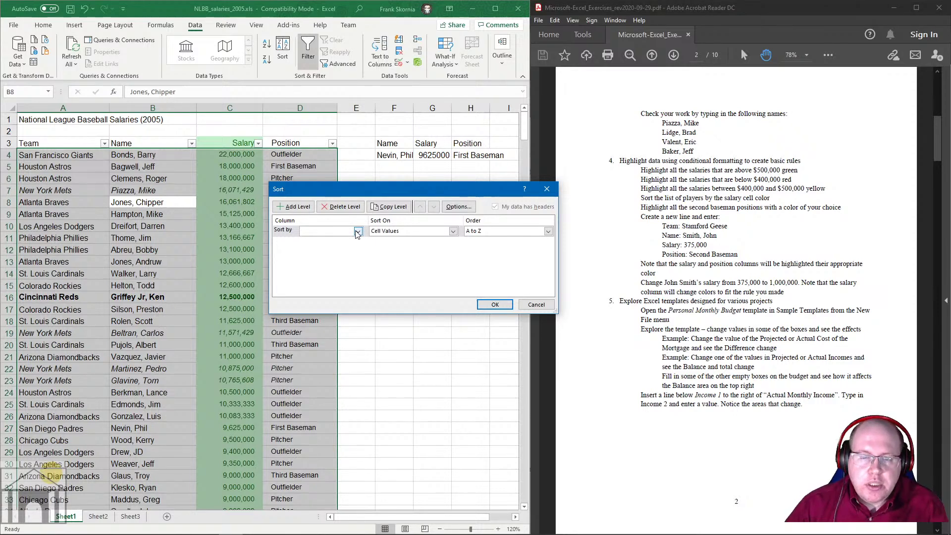
click(357, 232)
click(307, 240)
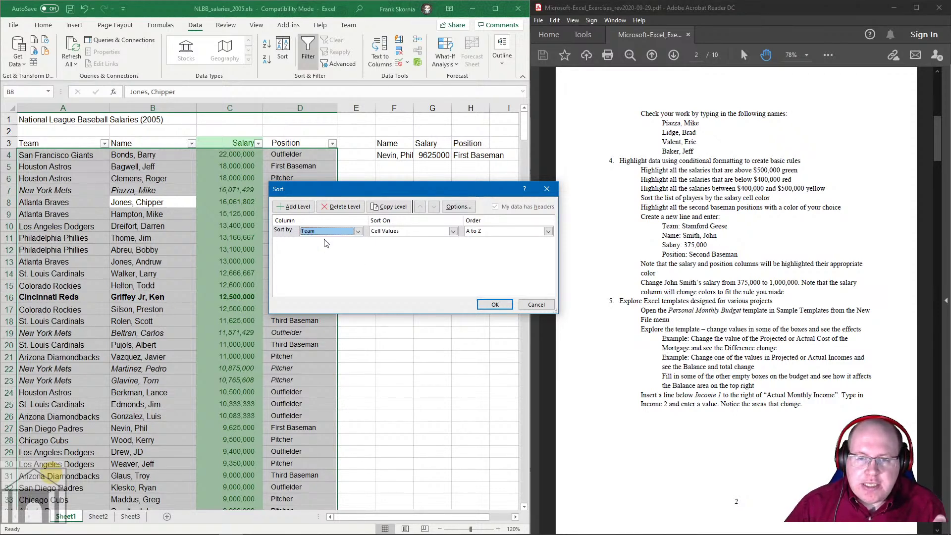
click(293, 207)
click(357, 242)
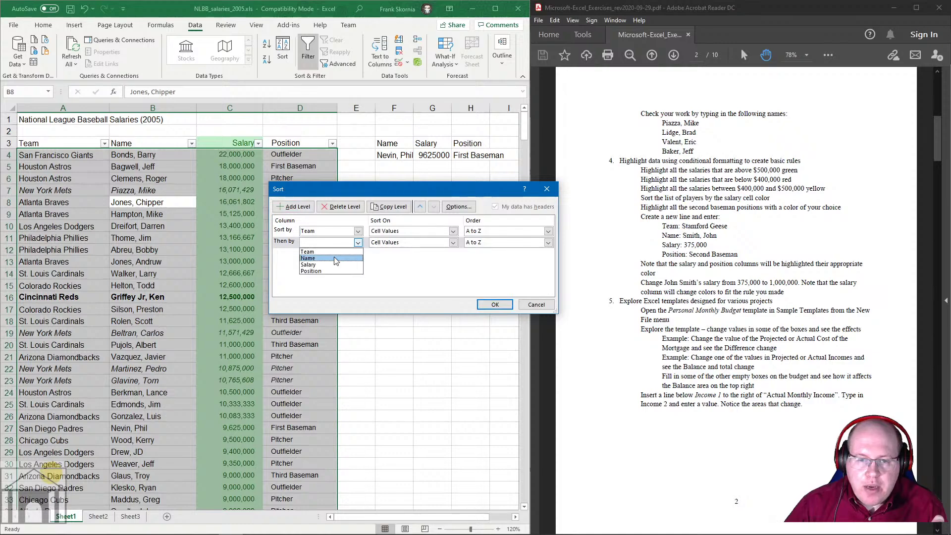
click(317, 256)
click(495, 304)
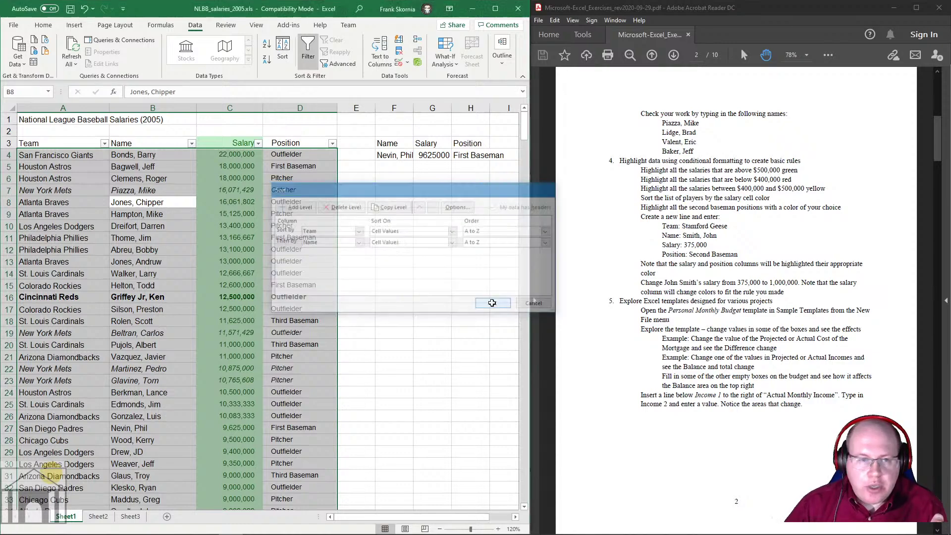
Step: Look down the sorted Salary column to compare highlighted and unhighlighted entries, as far as the salary in C89
click(290, 237)
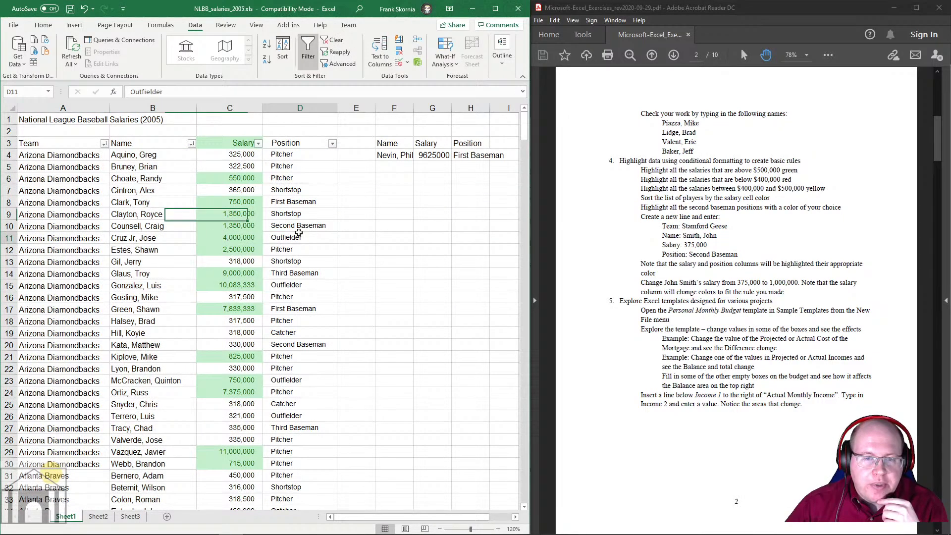
click(240, 165)
scroll(248, 202, down, 1)
scroll(249, 202, down, 7)
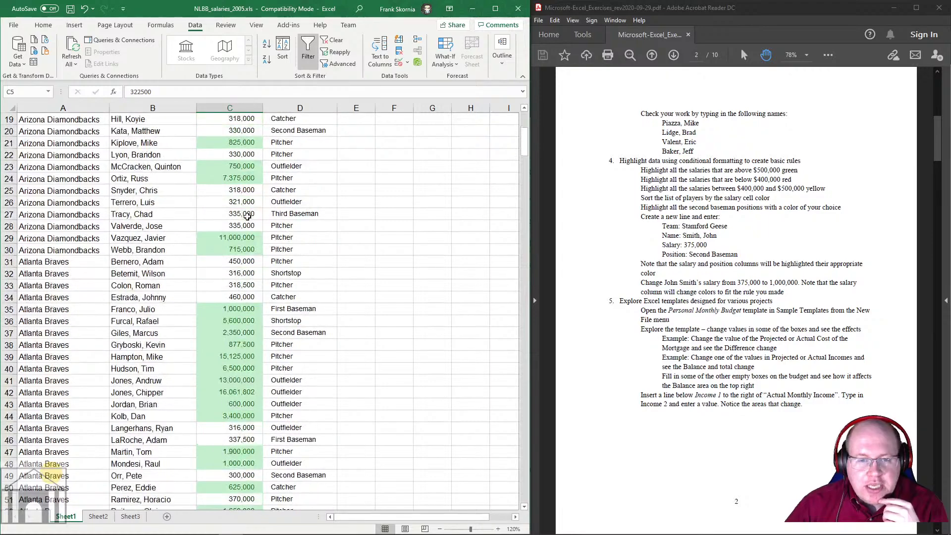
scroll(232, 189, down, 5)
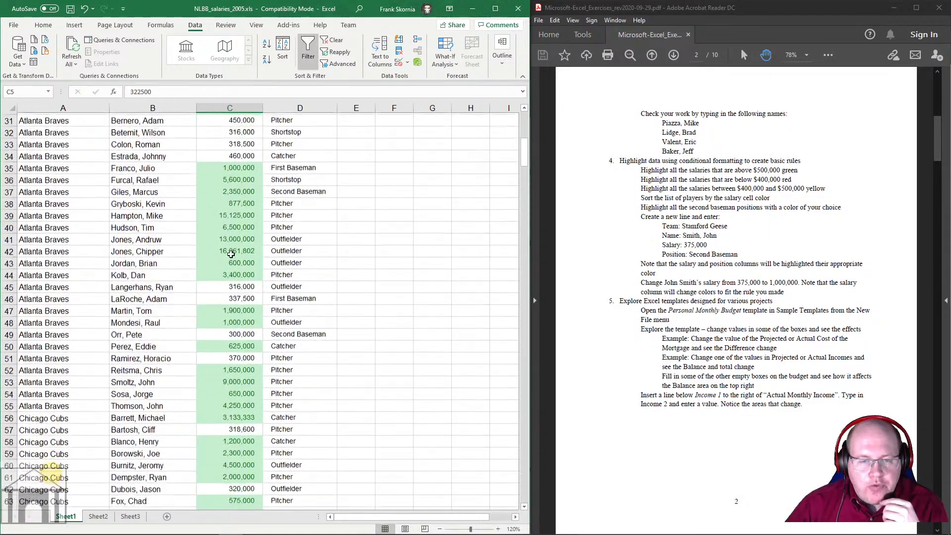
scroll(284, 275, down, 12)
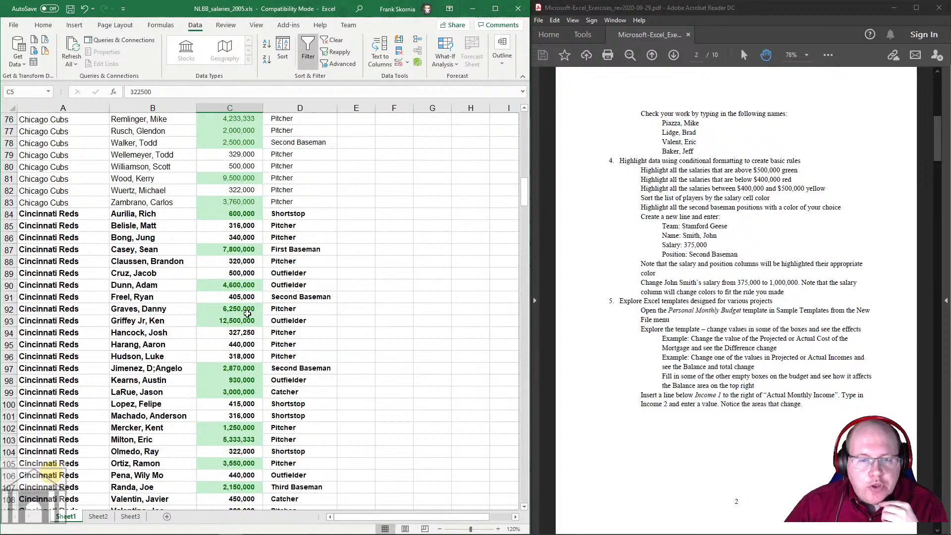
click(223, 271)
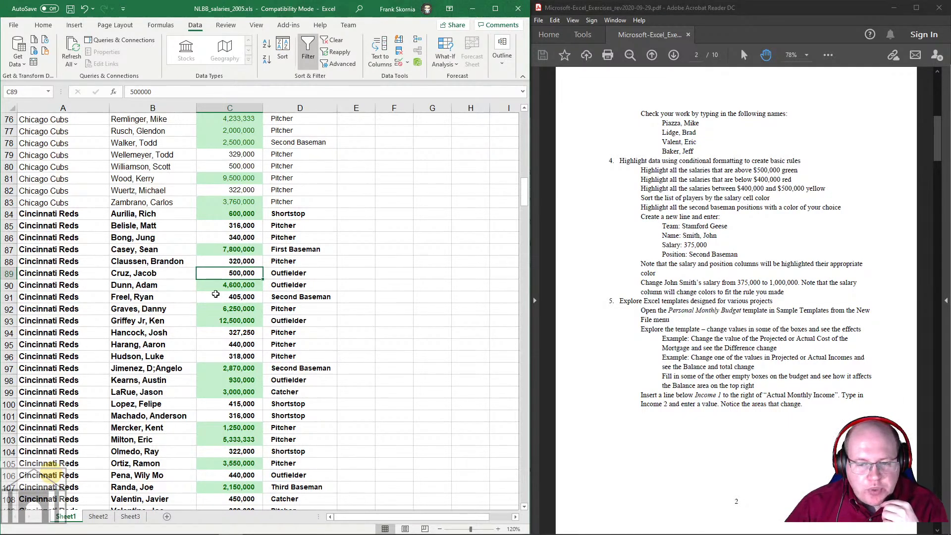
Step: Enlarge the sheet to 160% and examine the salary in C89 alongside its team, name and position
click(498, 529)
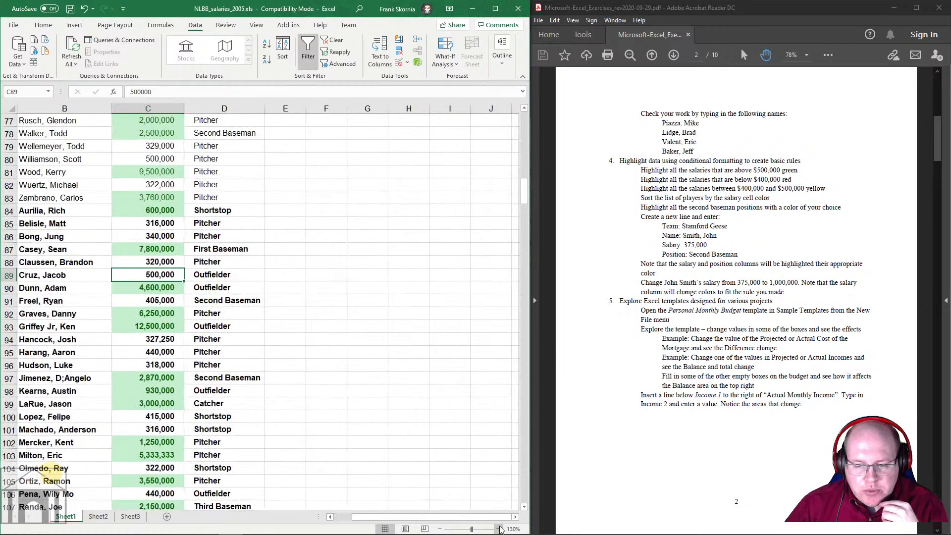
click(498, 529)
click(498, 529)
click(498, 529)
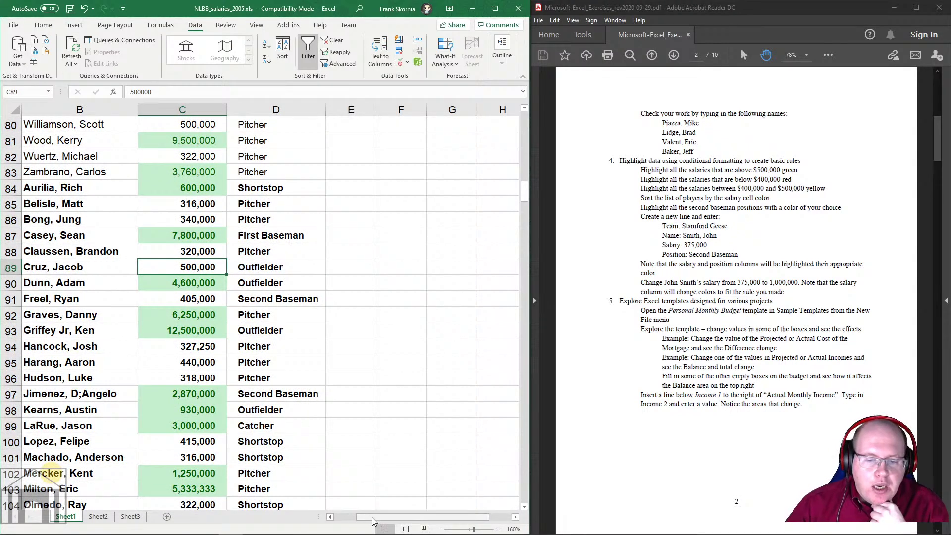
drag(375, 516, 353, 516)
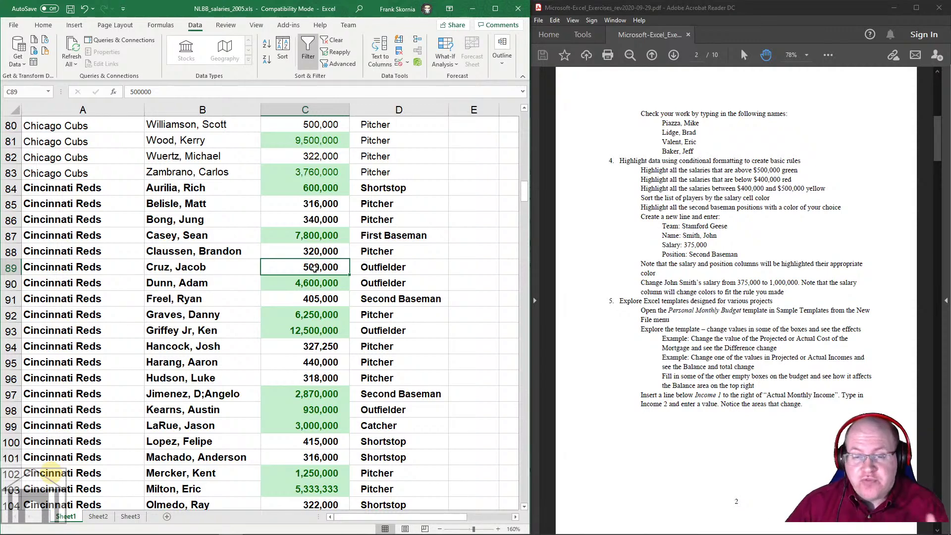
Step: Add a Less Than conditional formatting rule to the whole Salary column for values below 400000, using Light Red Fill with Dark Red Text
scroll(357, 297, up, 20)
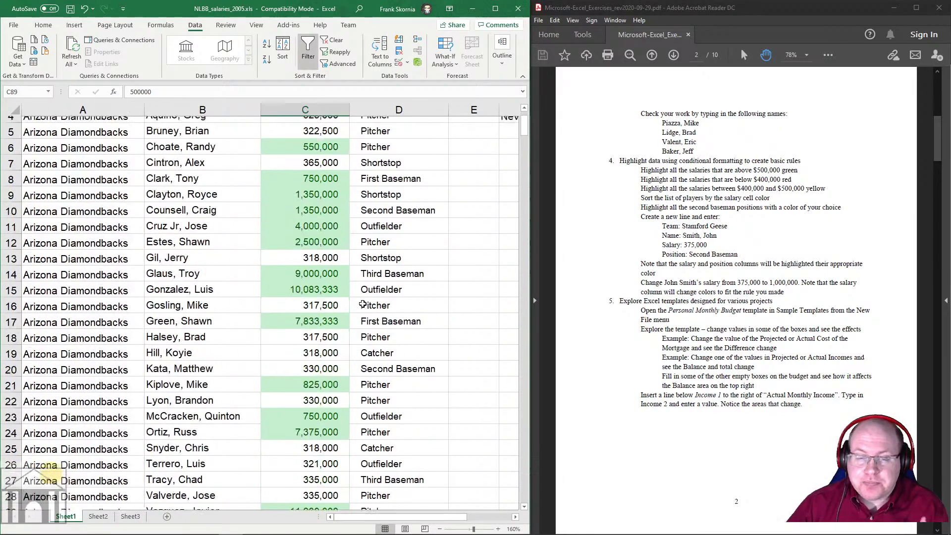
scroll(362, 304, up, 1)
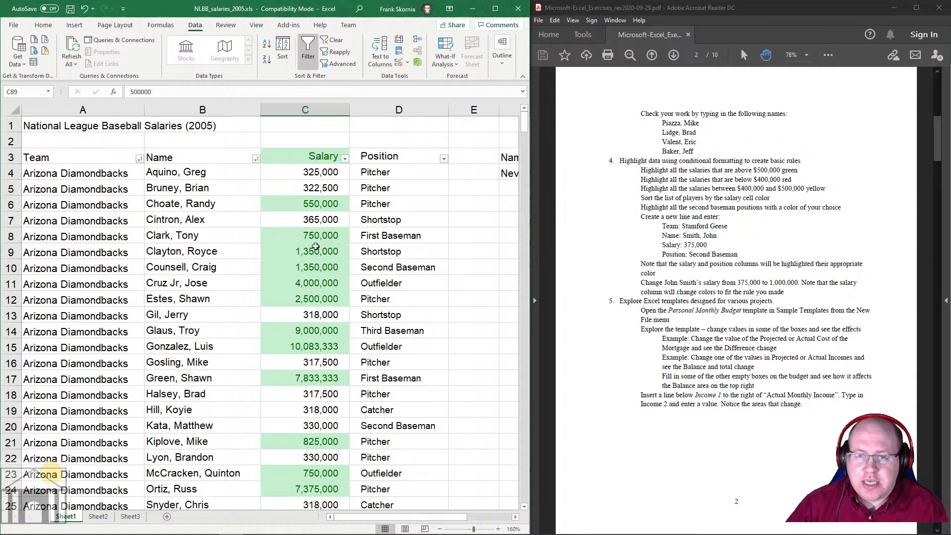
click(305, 110)
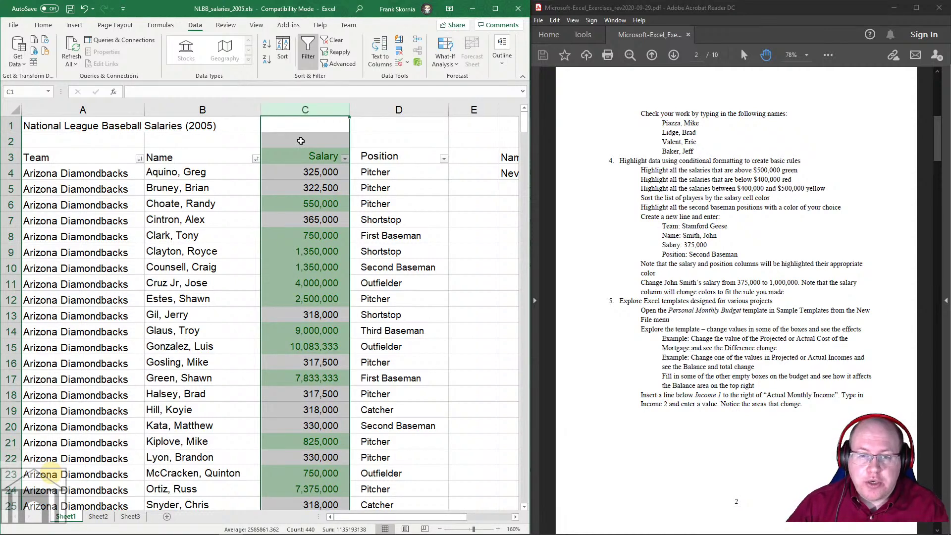
click(46, 26)
click(361, 39)
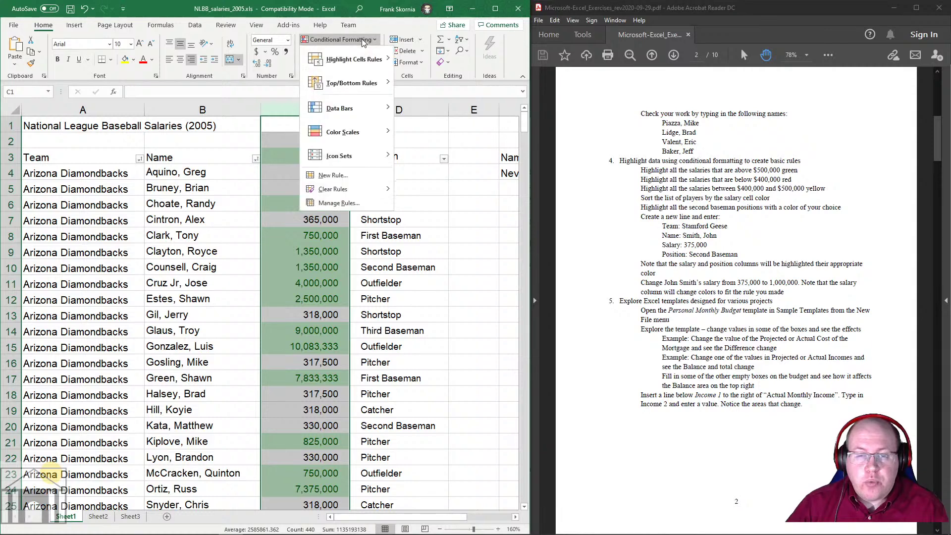
mouse_move(361, 59)
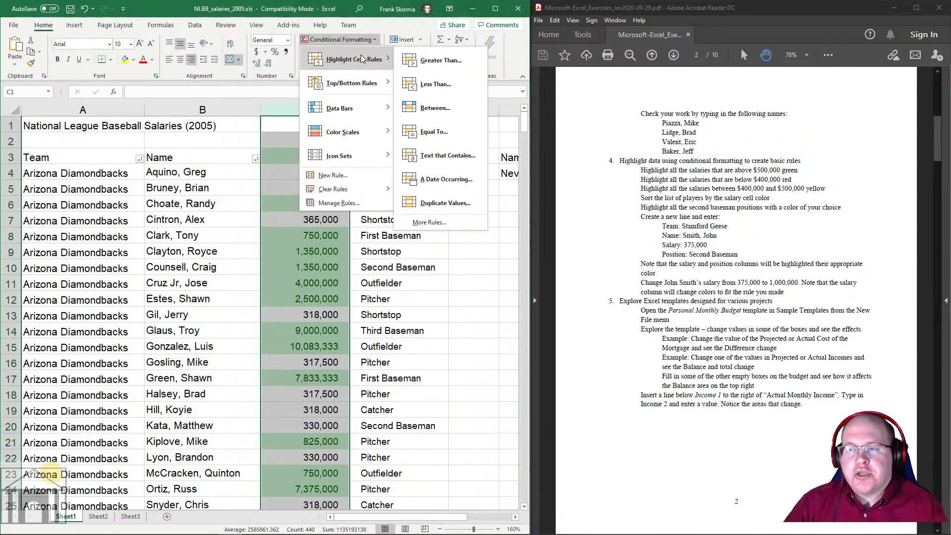
click(425, 84)
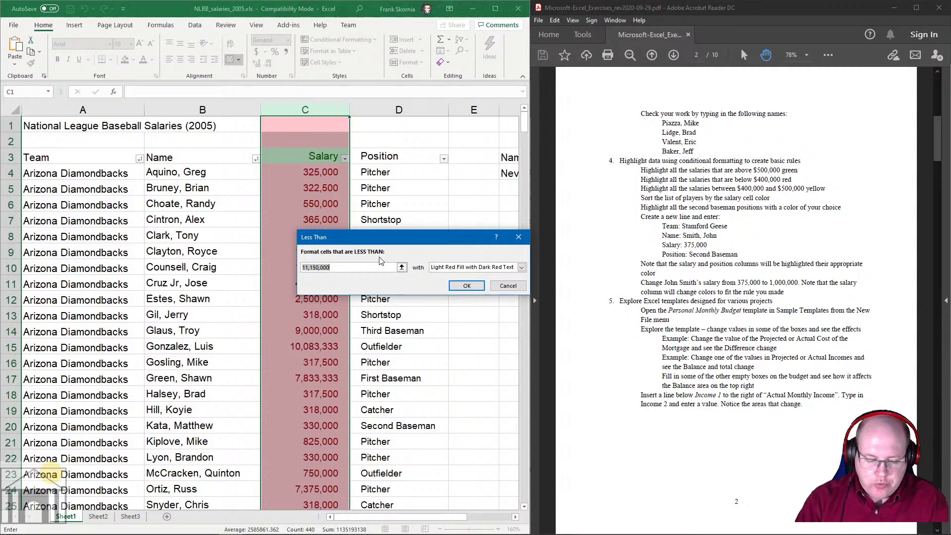
text(400000)
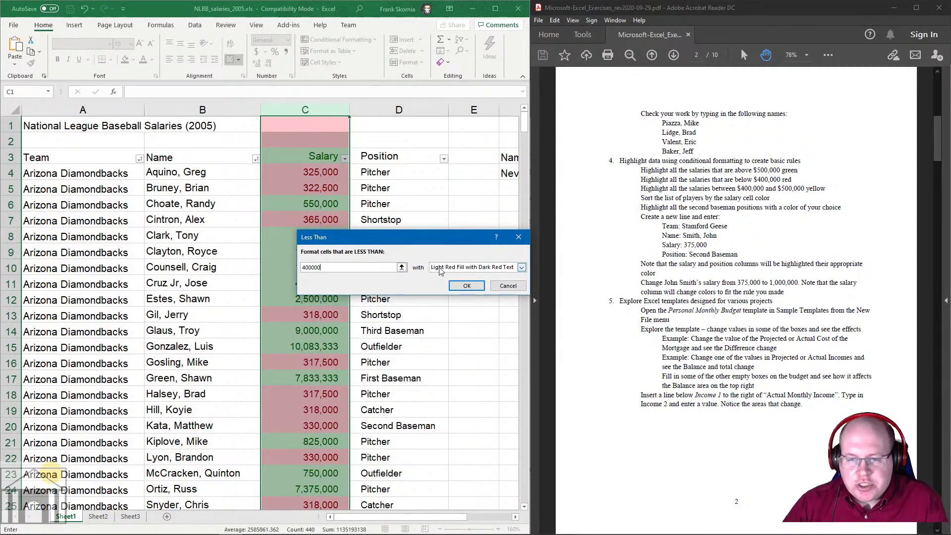
click(466, 287)
Step: Examine the red and green highlighting in the first rows of the Salary column, including the blank cells above its header
click(315, 300)
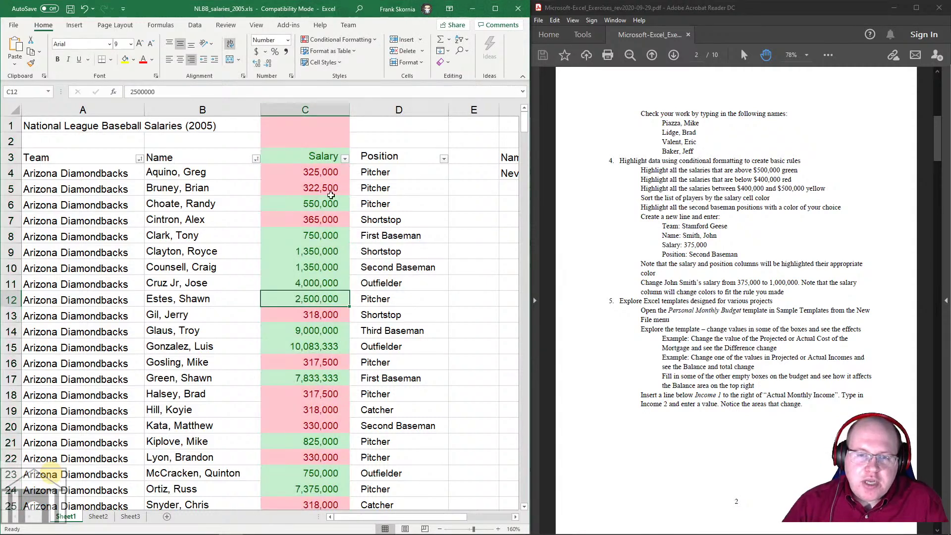
click(327, 176)
click(320, 127)
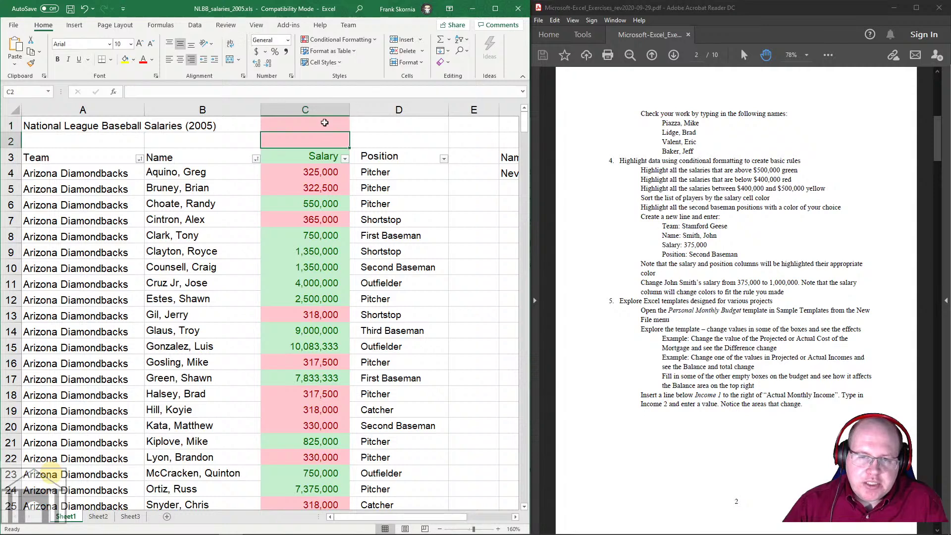
click(322, 177)
click(323, 193)
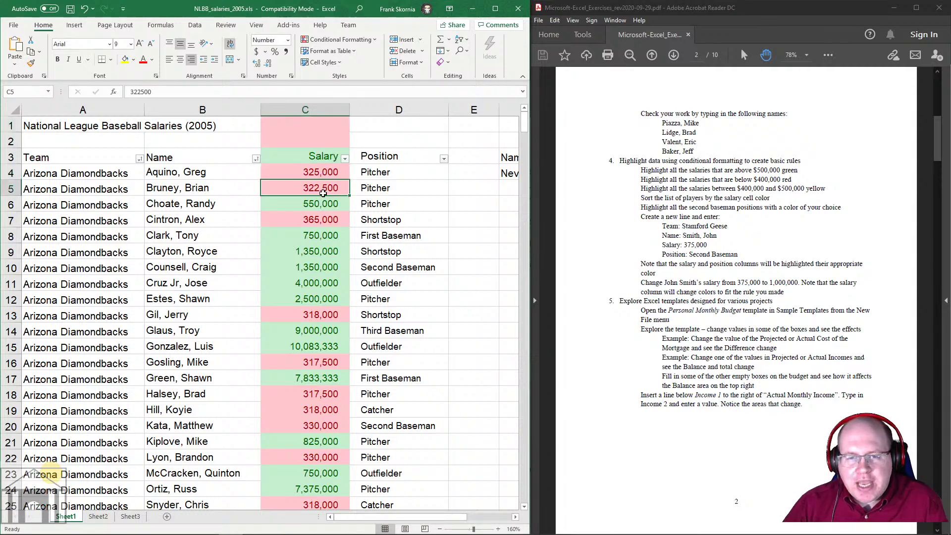
click(320, 215)
click(319, 177)
click(318, 191)
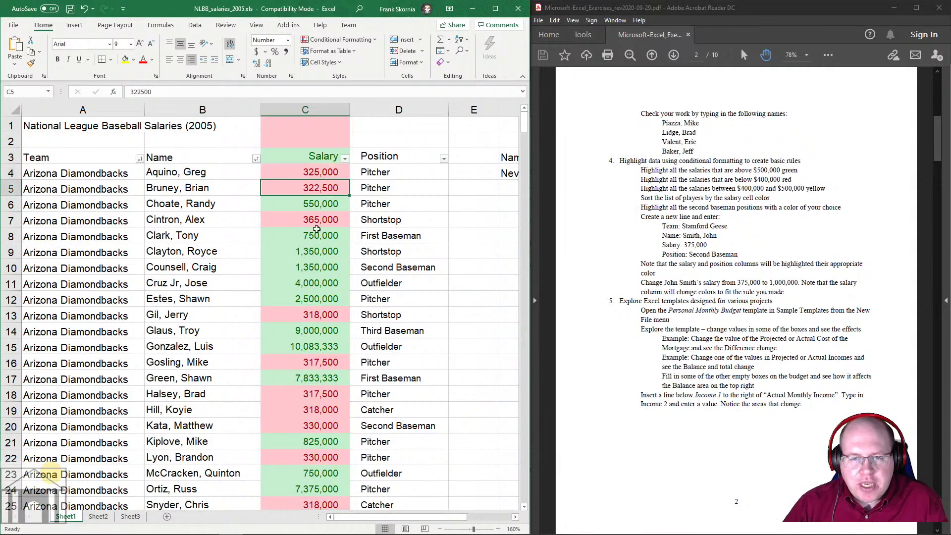
click(316, 230)
click(314, 200)
drag(314, 174, 313, 187)
click(314, 217)
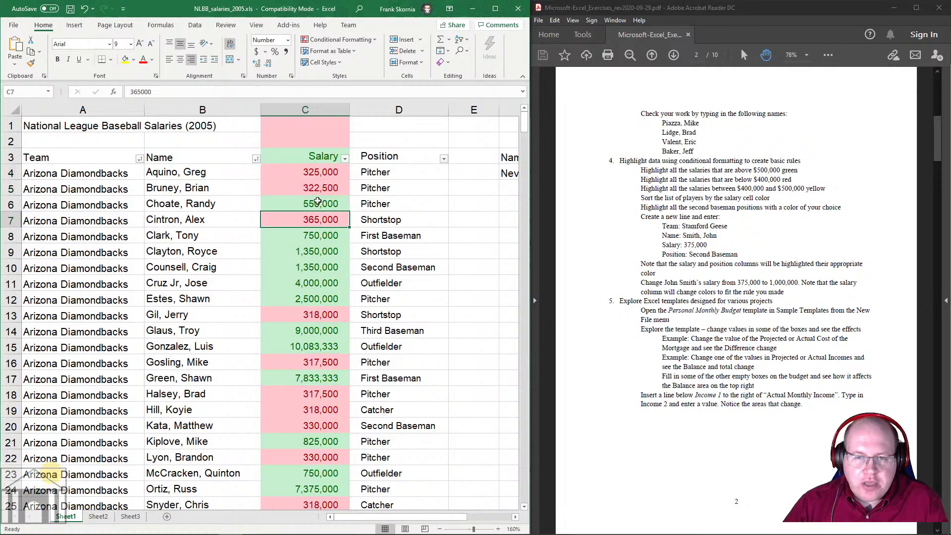
click(318, 201)
Step: Look down the Salary column for entries without highlighting, checking salaries from 400,000 to 500,000 as far as C162
scroll(320, 203, down, 3)
scroll(320, 213, down, 5)
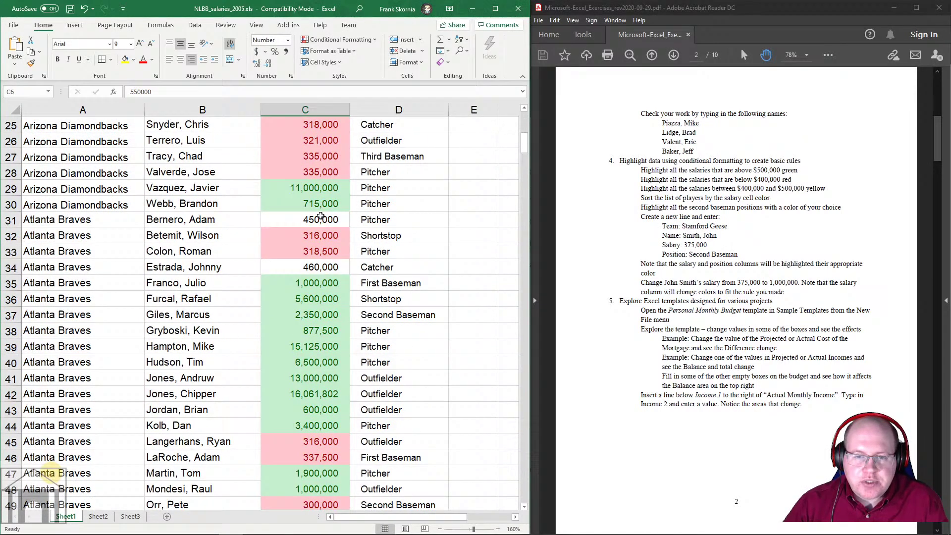
click(315, 267)
click(321, 221)
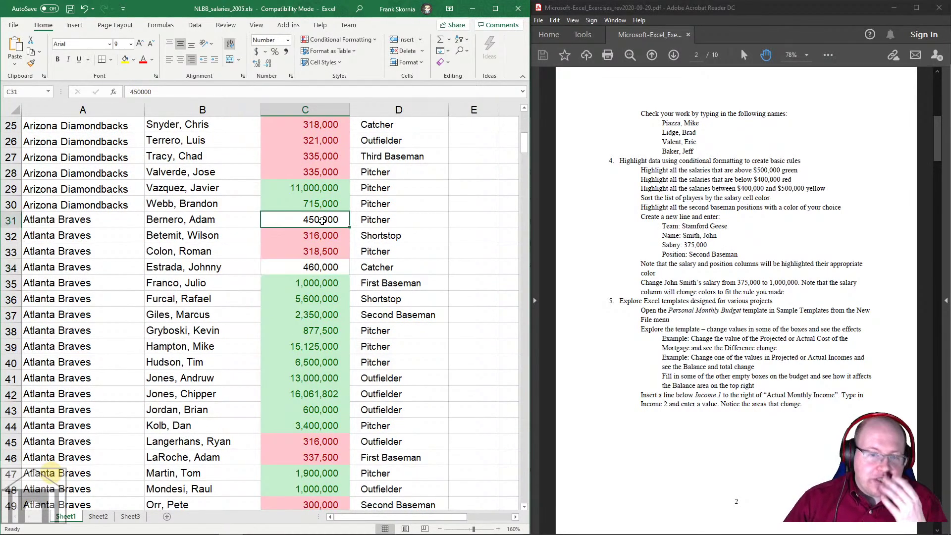
click(322, 267)
scroll(322, 266, down, 8)
scroll(322, 266, down, 10)
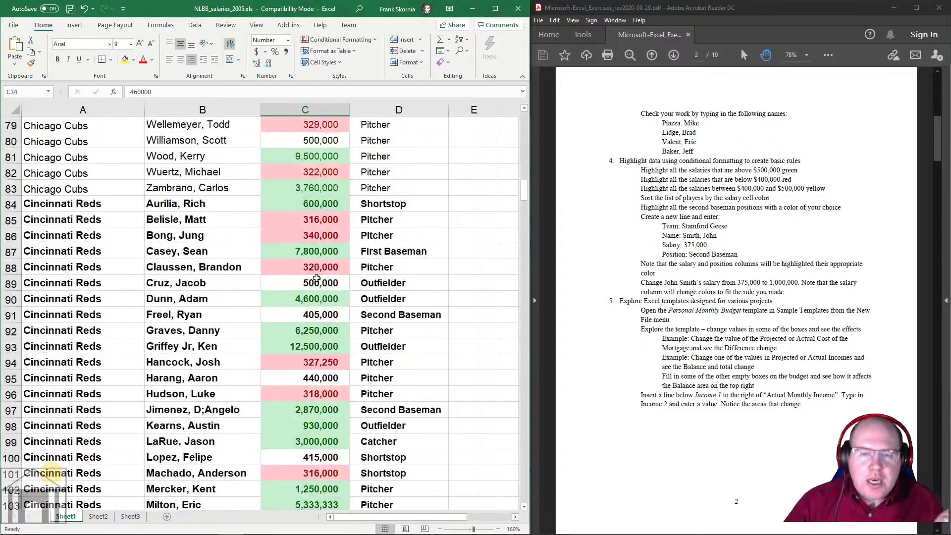
click(322, 145)
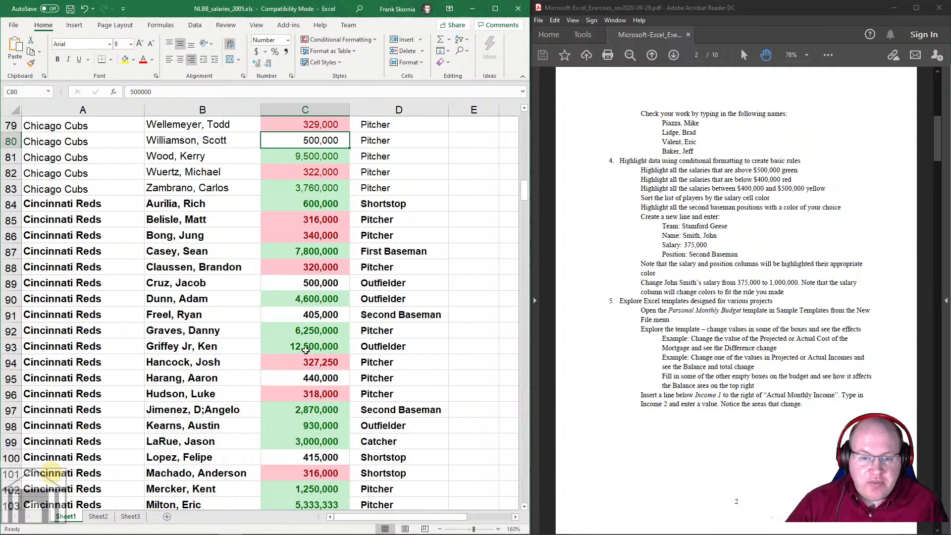
scroll(319, 377, down, 5)
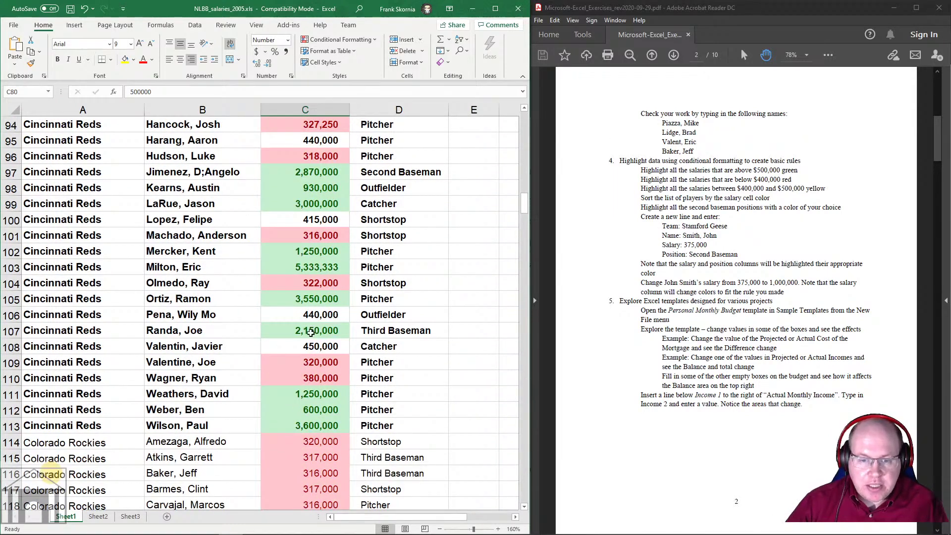
scroll(336, 319, down, 15)
scroll(311, 333, down, 4)
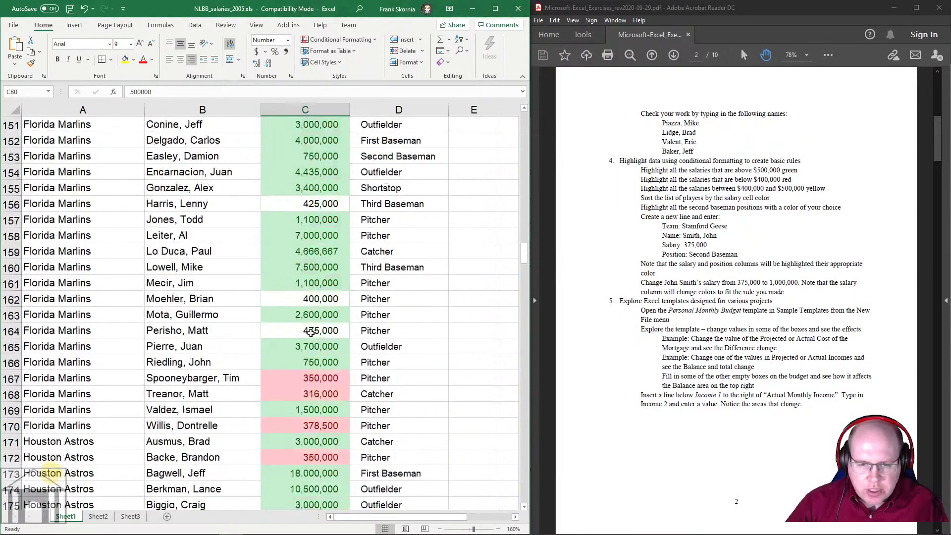
click(309, 298)
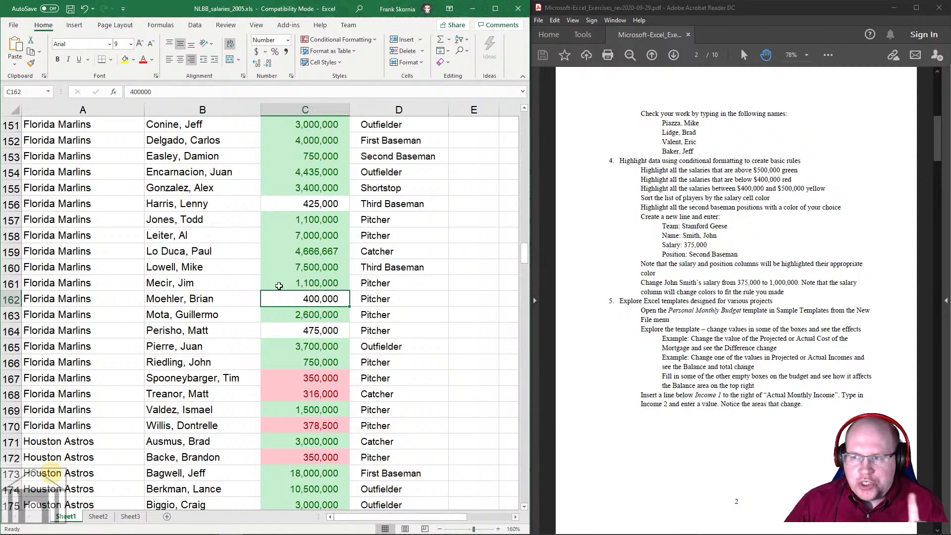
Step: Add a Between conditional formatting rule to the whole Salary column for values from 400000 to 500000, using Yellow Fill with Dark Yellow Text
scroll(331, 253, up, 15)
scroll(331, 253, up, 20)
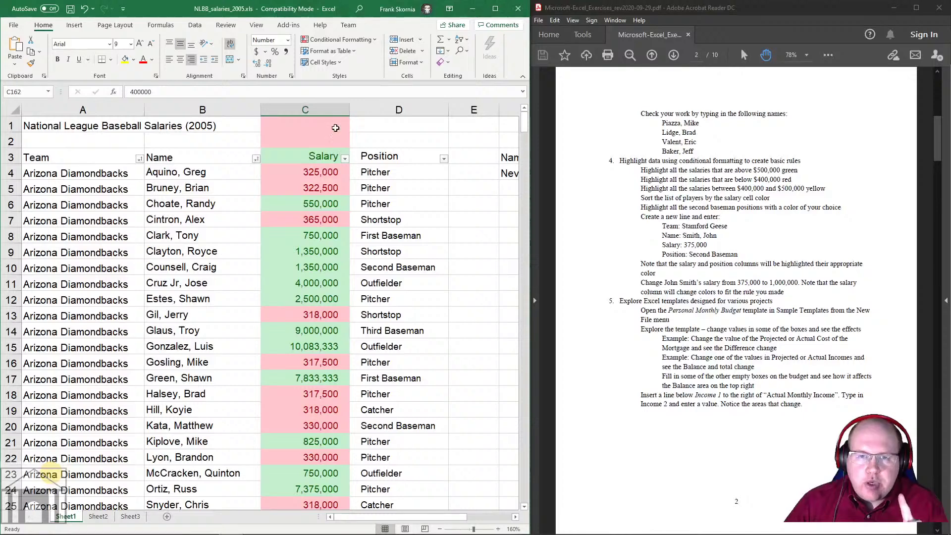
click(312, 110)
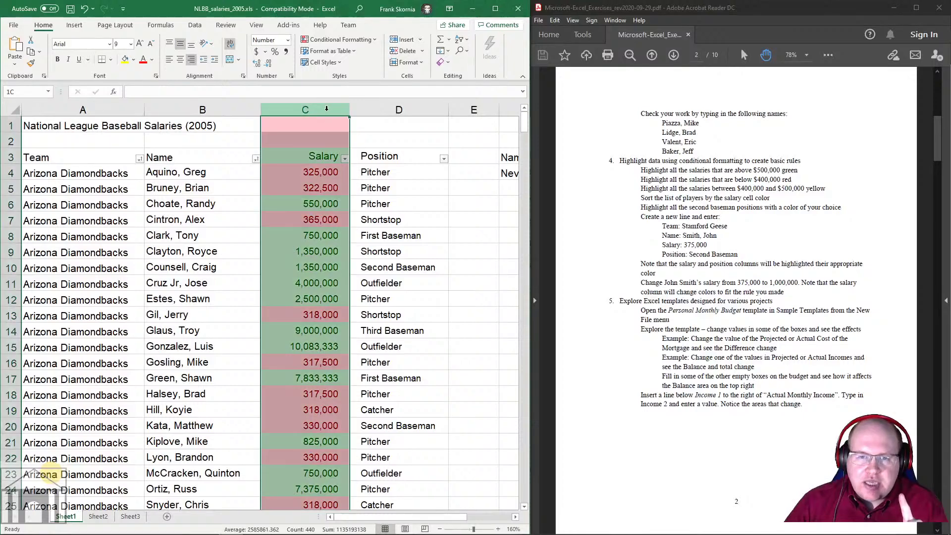
click(364, 40)
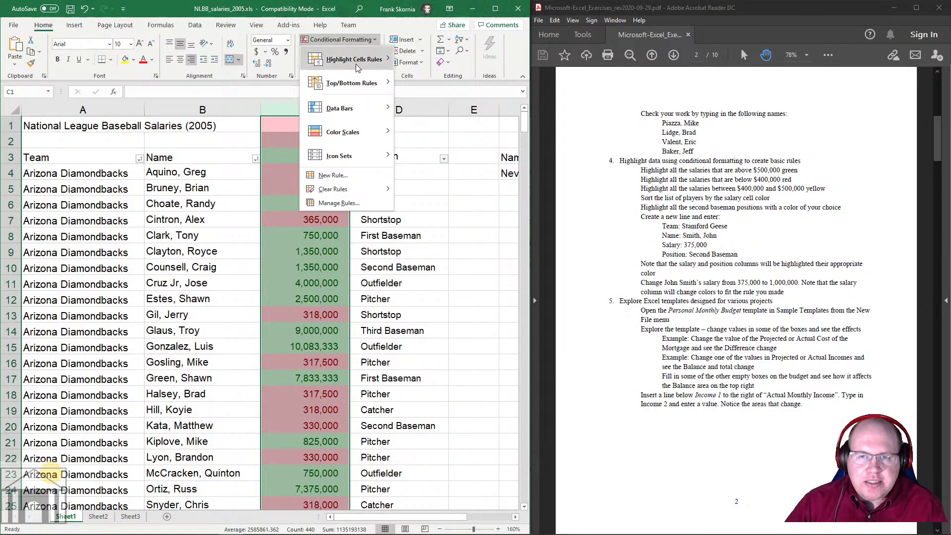
mouse_move(356, 64)
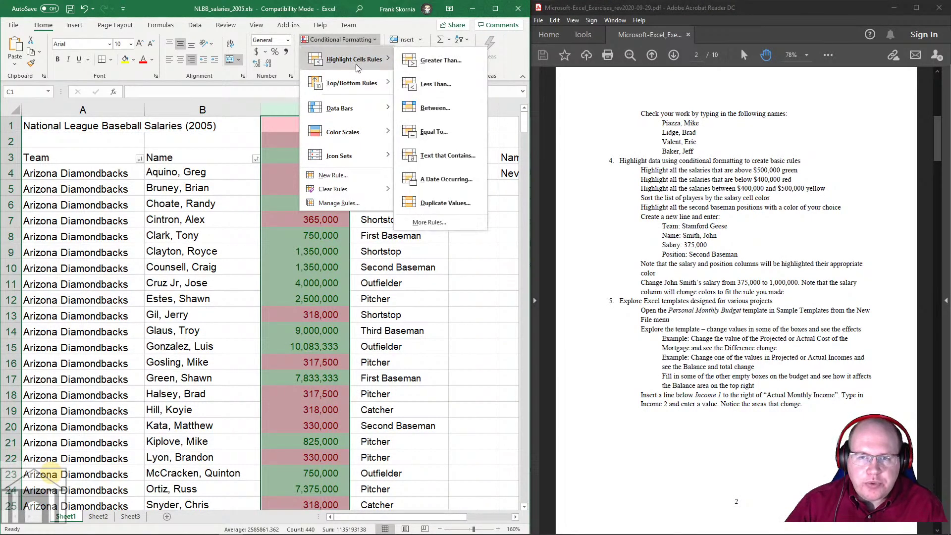
click(433, 111)
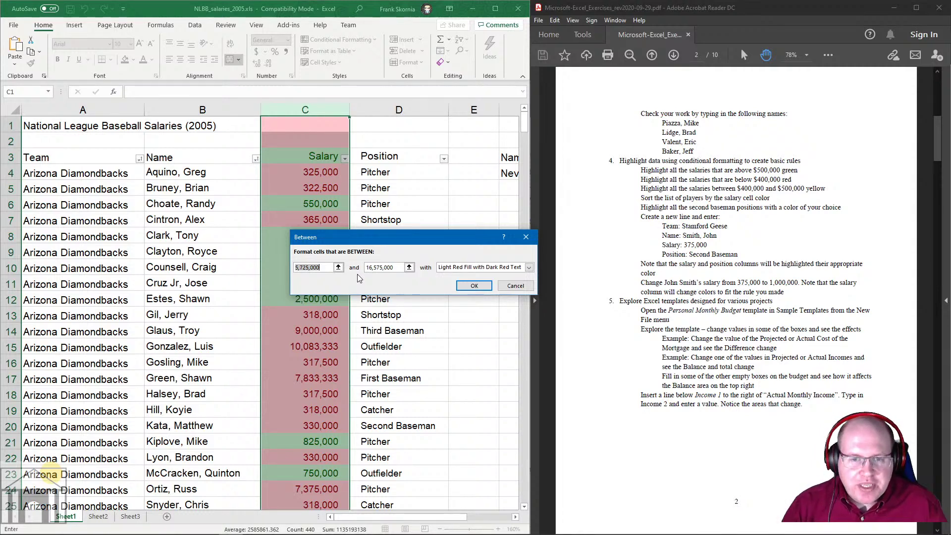
text(400)
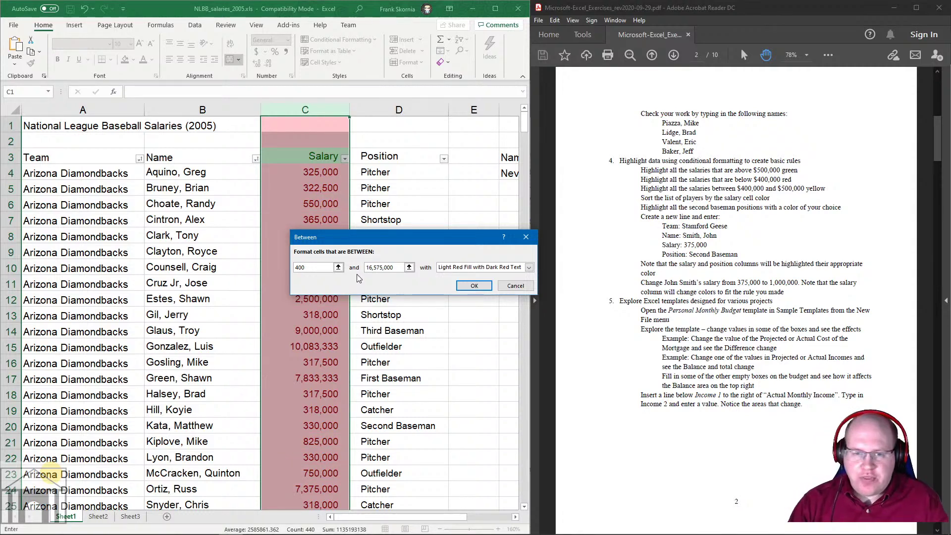
text(000)
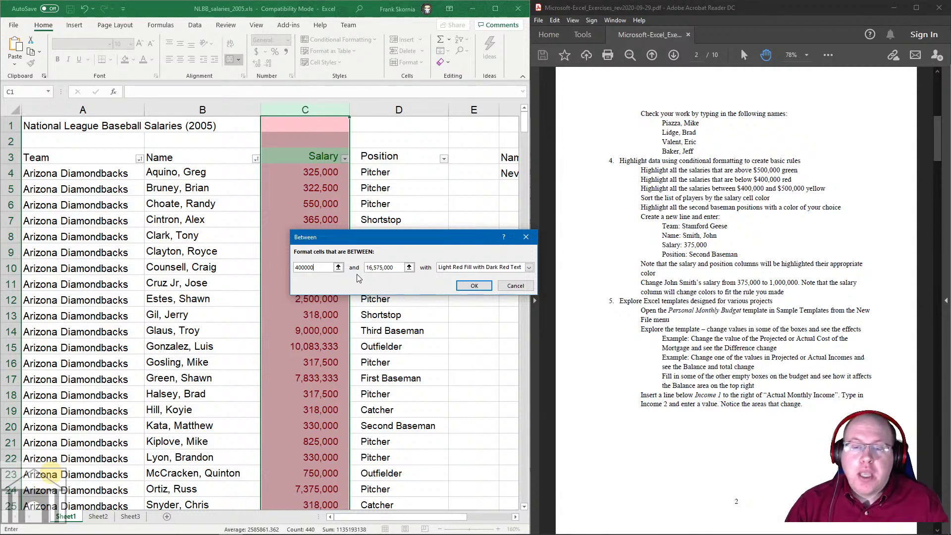
drag(394, 267, 354, 265)
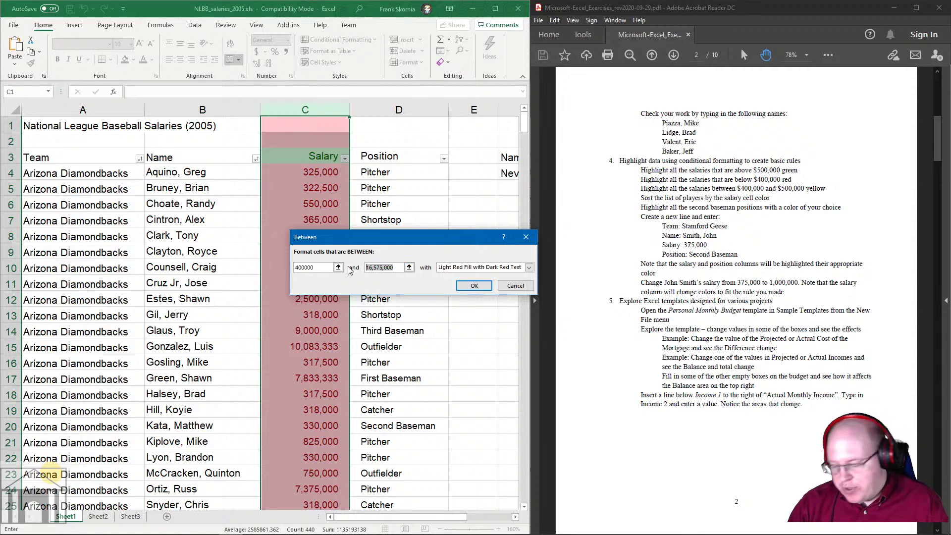
text(500000)
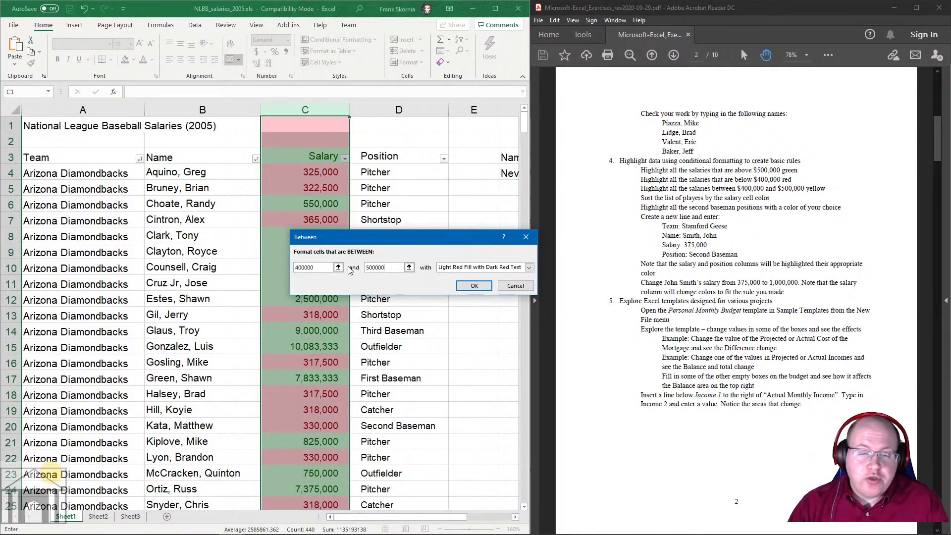
click(503, 266)
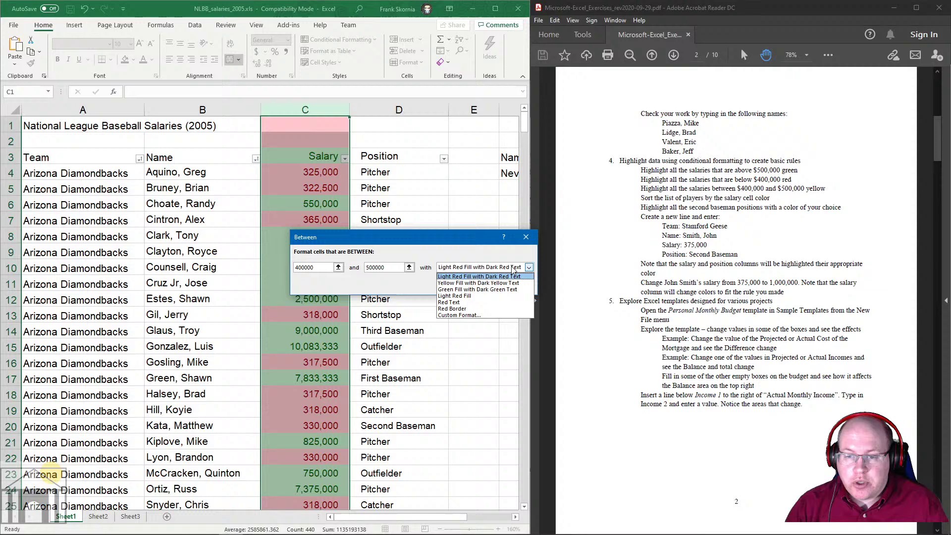
click(478, 283)
click(474, 286)
click(363, 278)
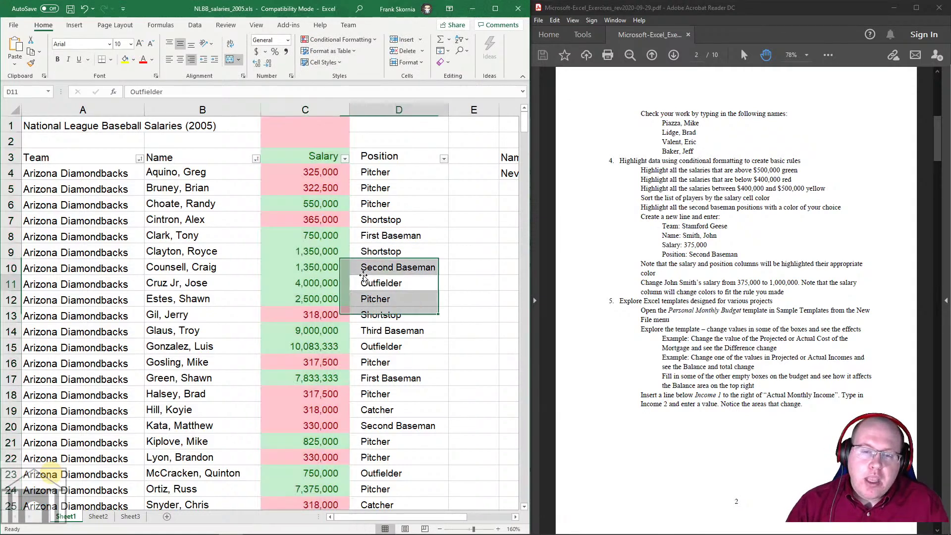
Step: Examine the colour highlighting of the Arizona Diamondbacks and Atlanta Braves salaries, checking individual cells such as C31, C34 and C43
scroll(313, 297, down, 6)
click(309, 315)
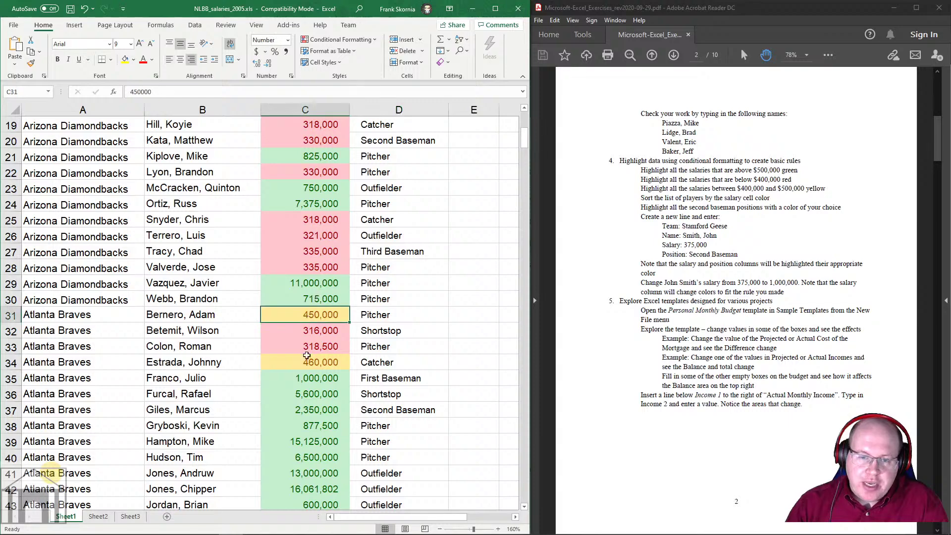
click(307, 362)
scroll(310, 347, up, 6)
scroll(312, 321, down, 9)
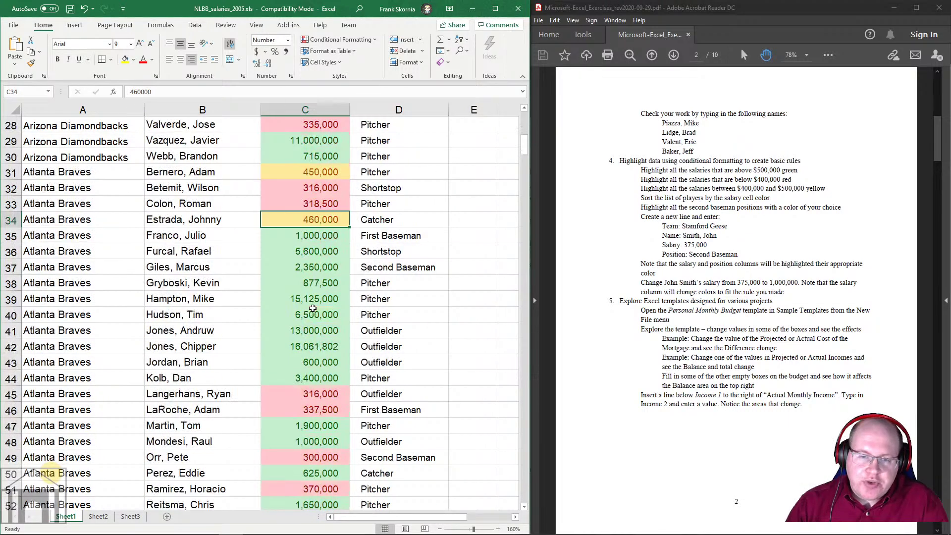
click(311, 344)
click(303, 378)
click(307, 409)
click(308, 425)
click(312, 362)
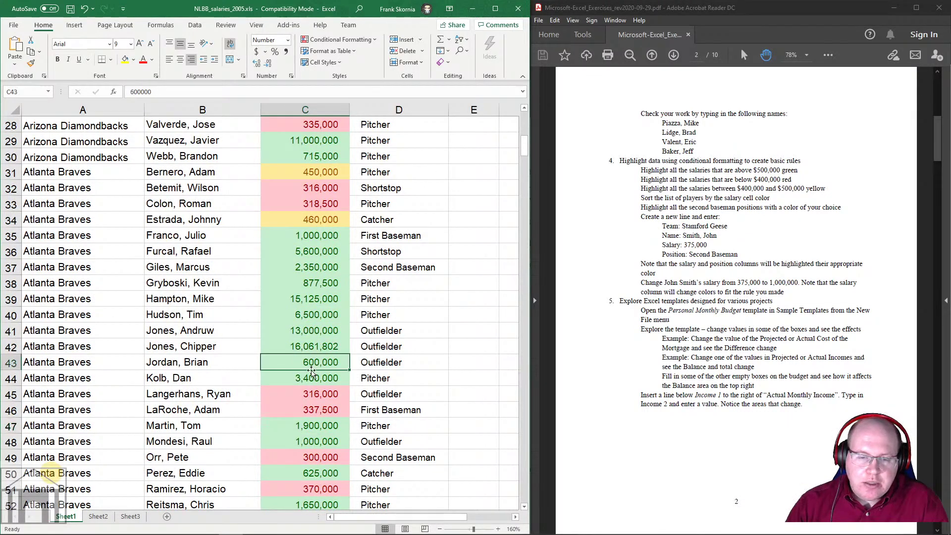
click(311, 374)
Step: Look further down the Salary column from the Chicago Cubs to the Colorado Rockies, checking the highlighting as far as C139
scroll(312, 347, down, 12)
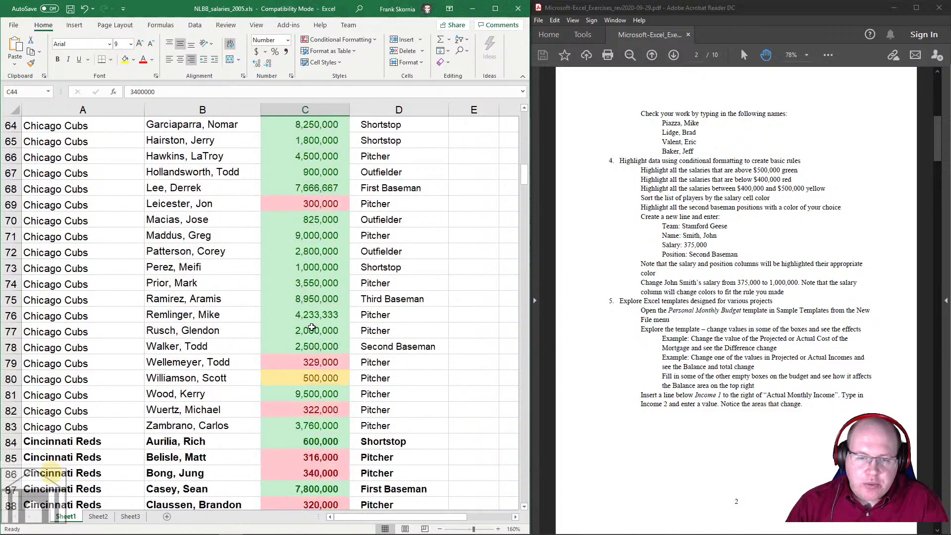
scroll(312, 326, down, 15)
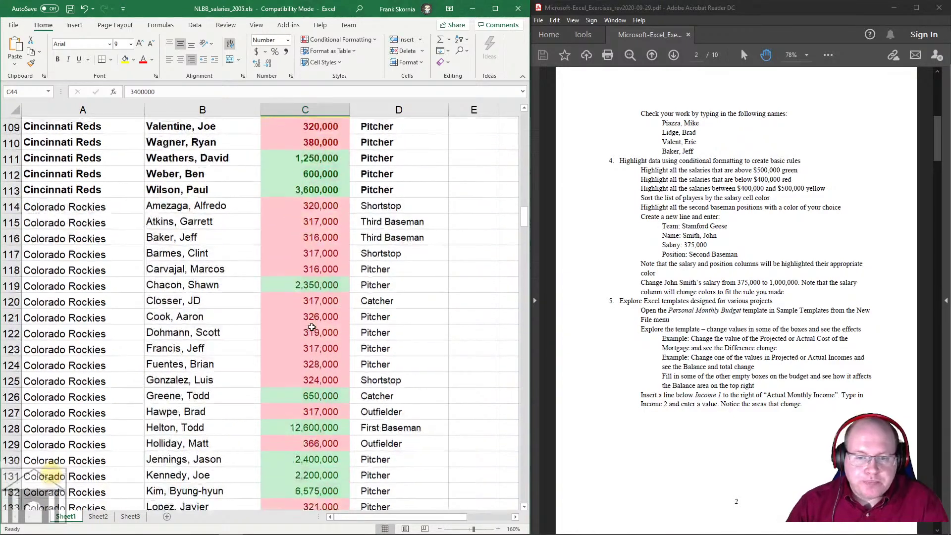
click(309, 315)
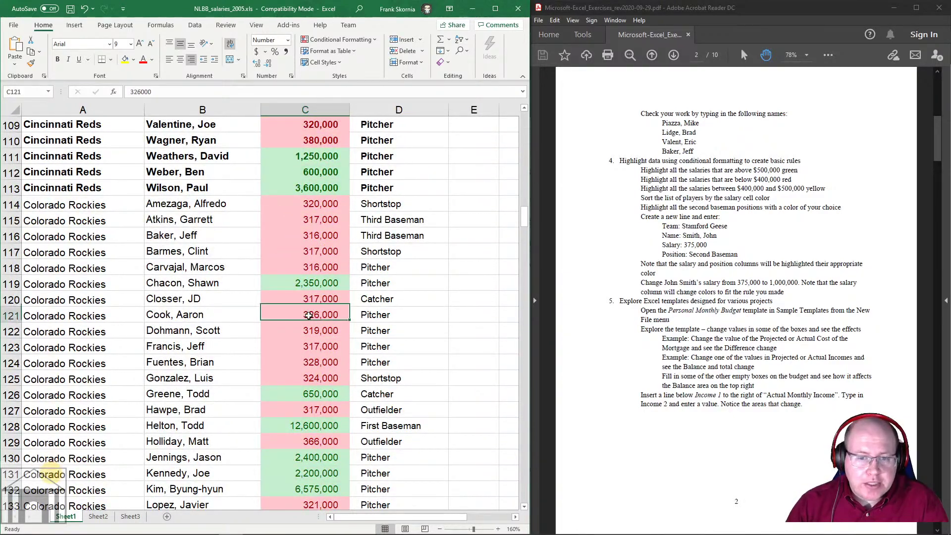
click(310, 346)
scroll(312, 351, down, 3)
click(315, 363)
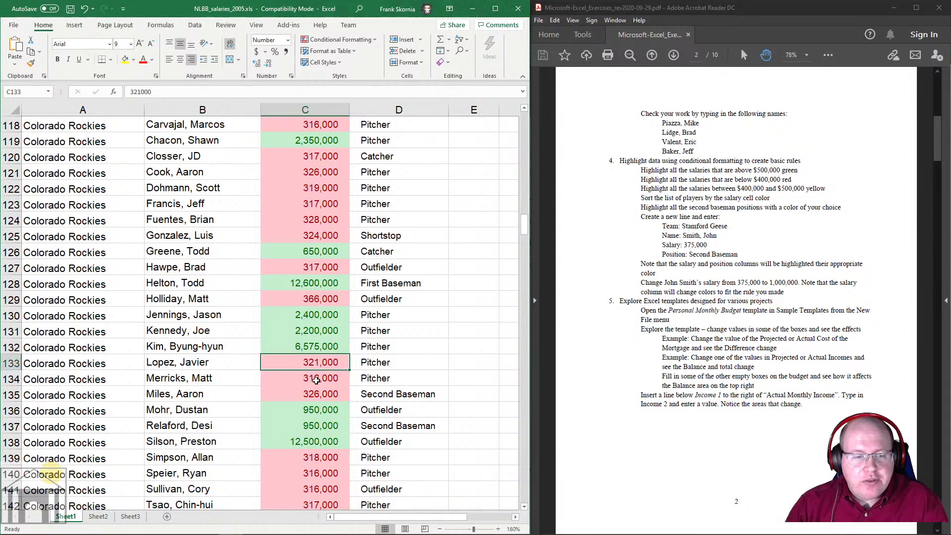
scroll(316, 380, down, 1)
click(311, 410)
Step: Compare the yellow-highlighted salaries of the Chicago Cubs, Cincinnati Reds and Florida Marlins with the neighbouring red and green entries
scroll(310, 376, up, 20)
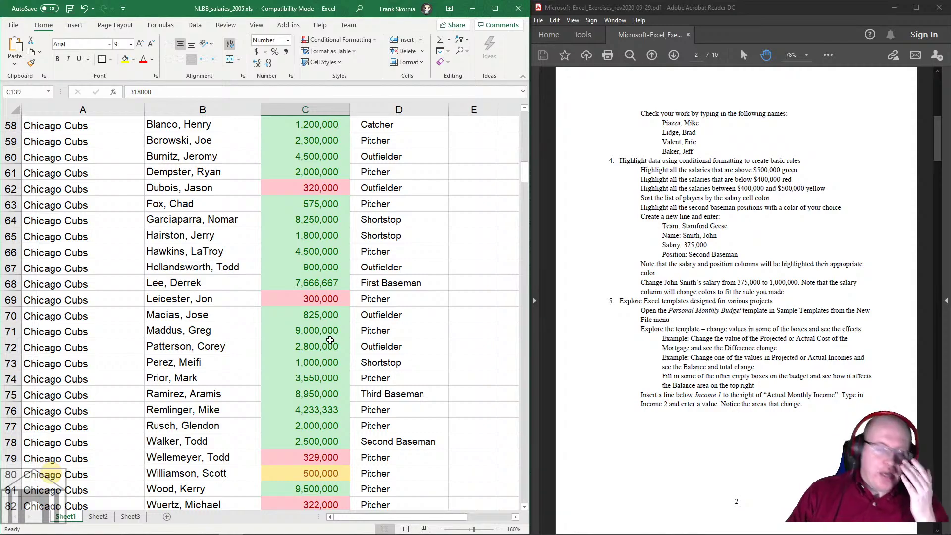
scroll(342, 231, down, 5)
scroll(341, 232, down, 8)
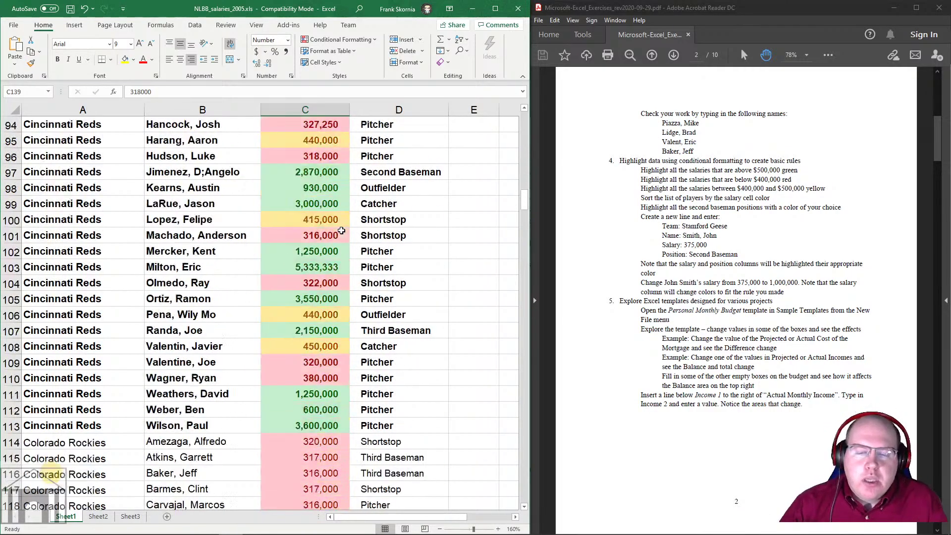
scroll(341, 231, up, 2)
scroll(341, 231, down, 6)
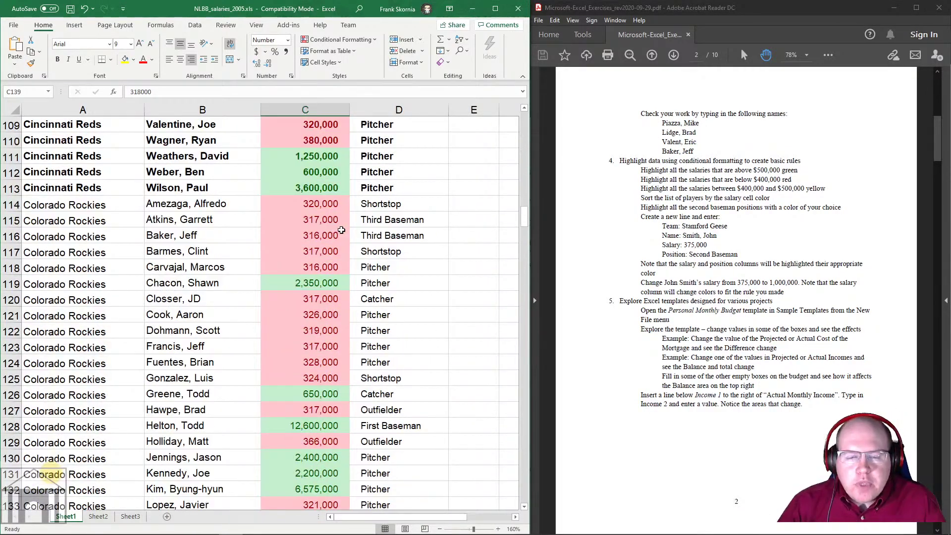
scroll(341, 230, down, 14)
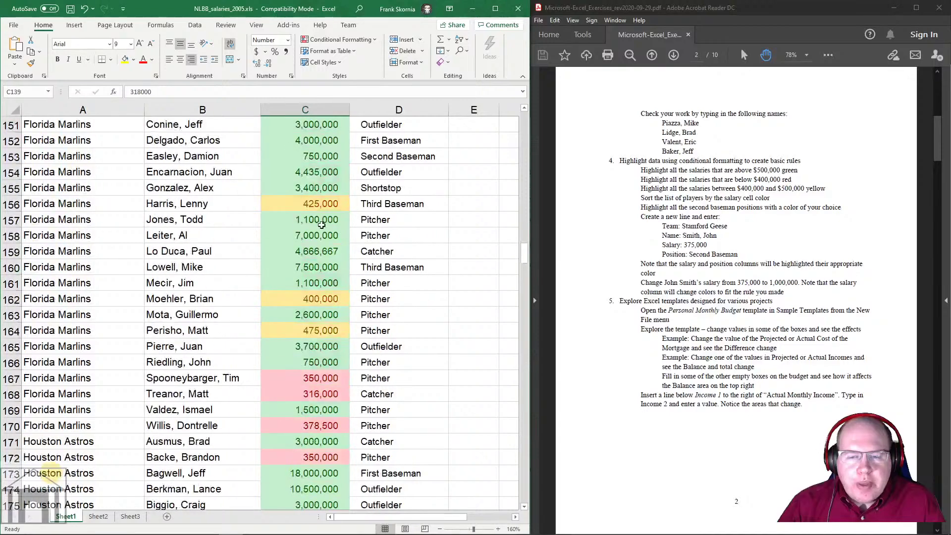
scroll(279, 270, up, 8)
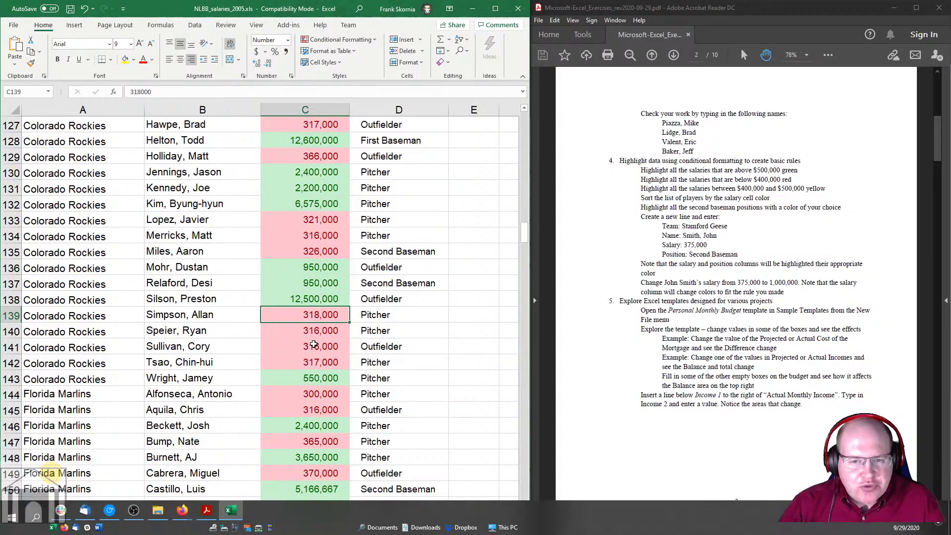
scroll(314, 344, up, 4)
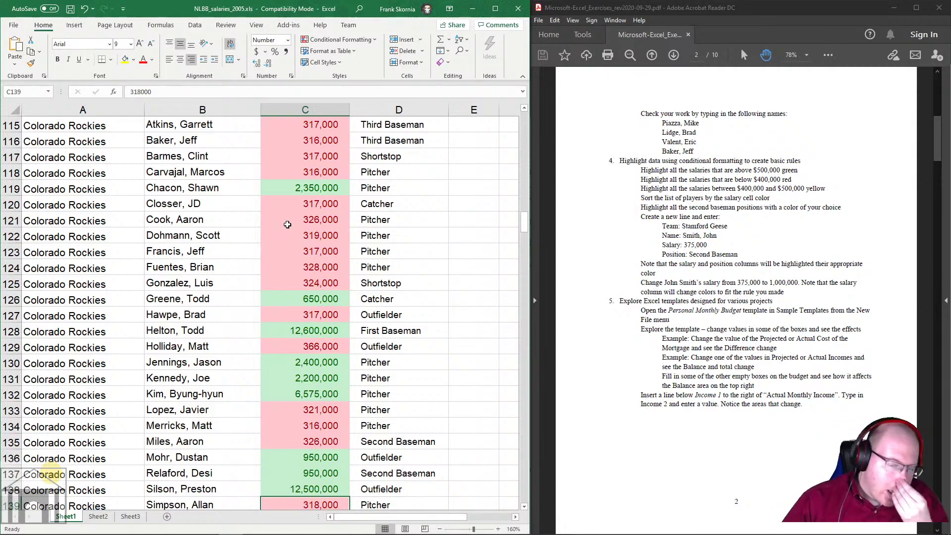
Step: Open the custom Sort settings for the player list and delete the Team sort level
scroll(410, 297, up, 20)
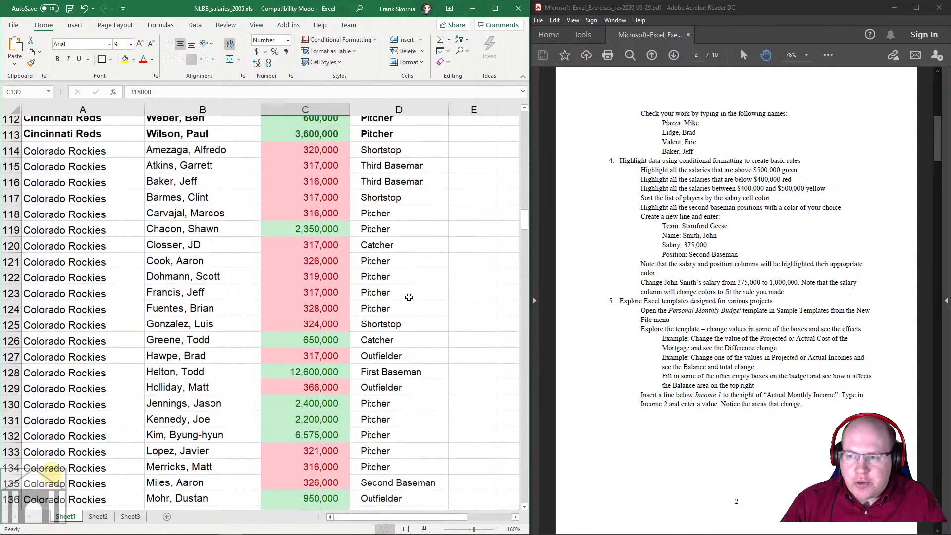
scroll(409, 297, up, 7)
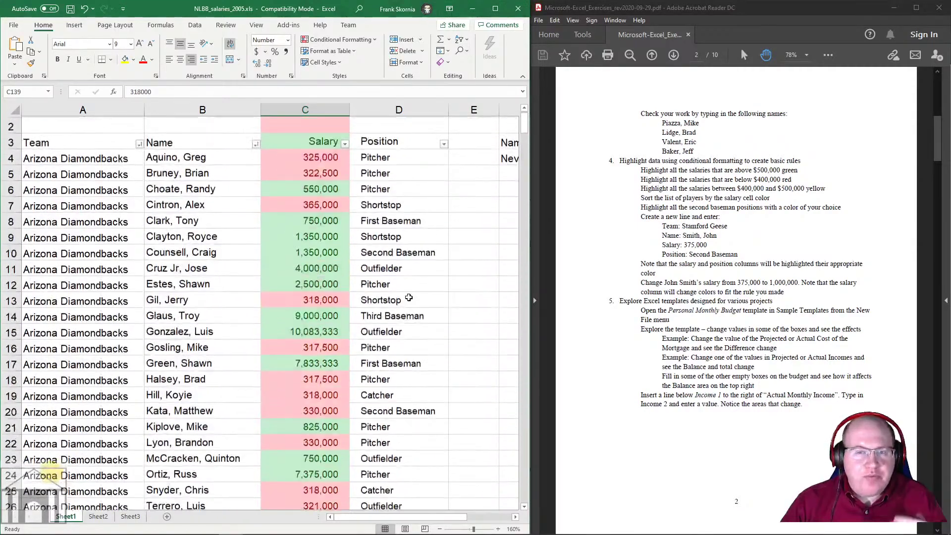
click(308, 251)
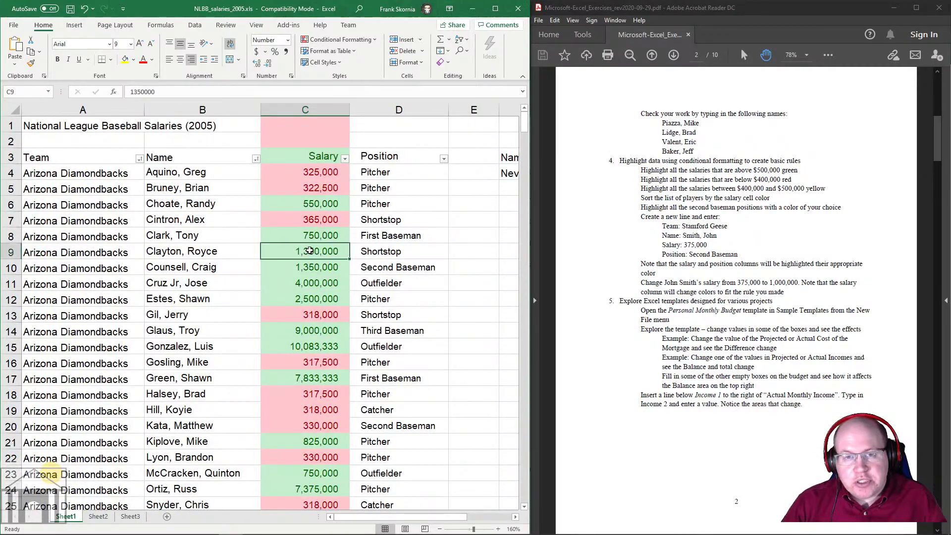
click(194, 24)
click(283, 50)
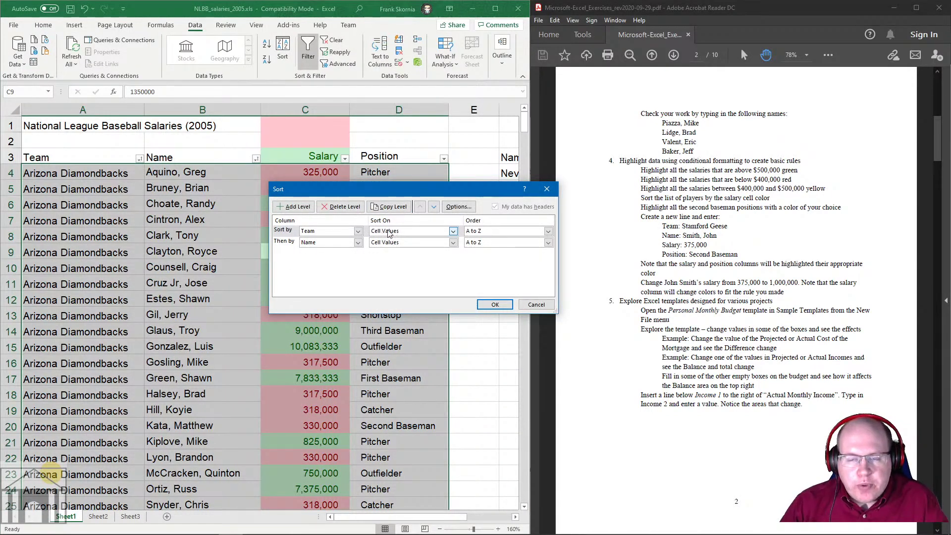
click(333, 210)
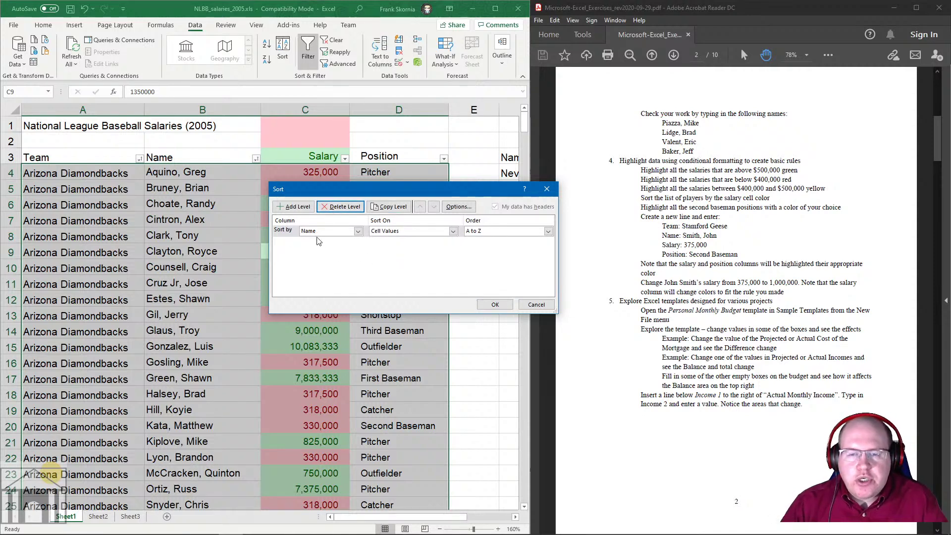
Step: Sort the player list by Salary on Cell Color, with the green cells On Top
click(358, 231)
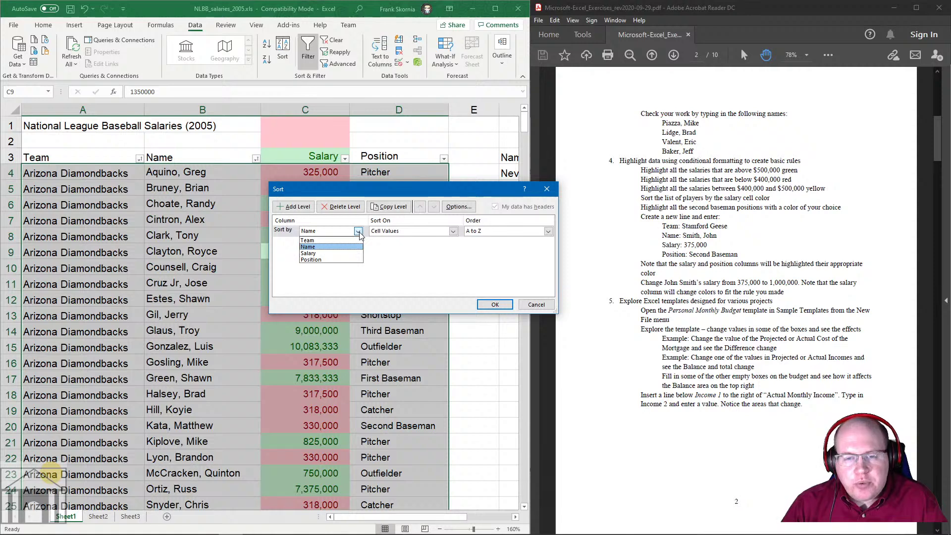
click(340, 252)
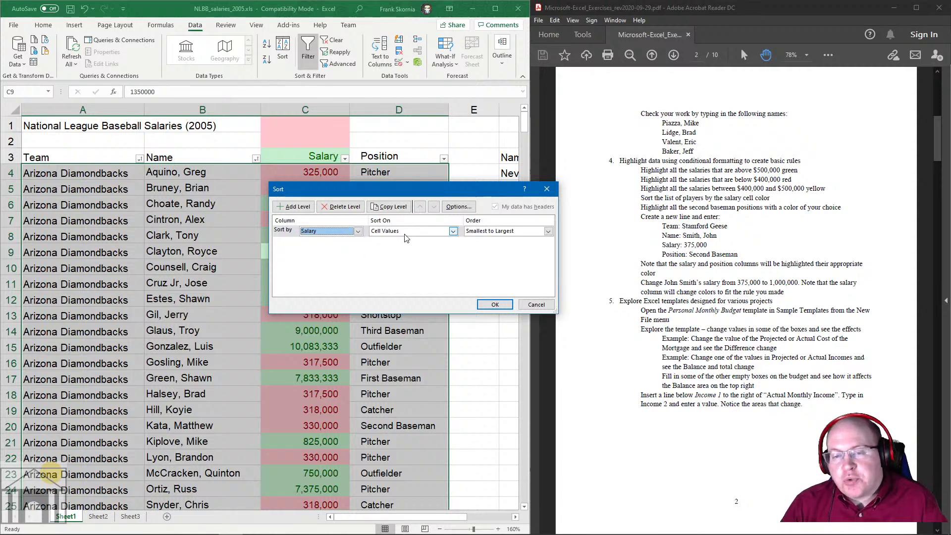
click(453, 232)
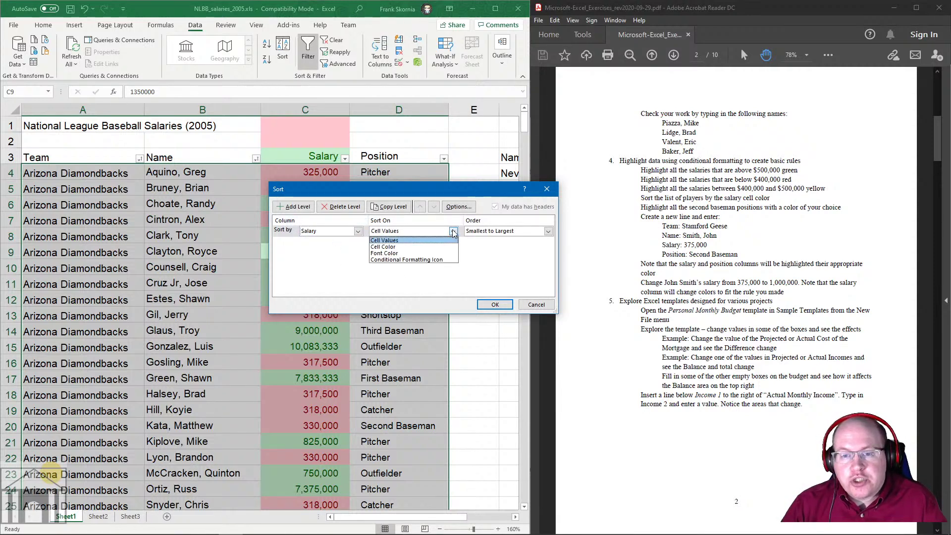
click(394, 249)
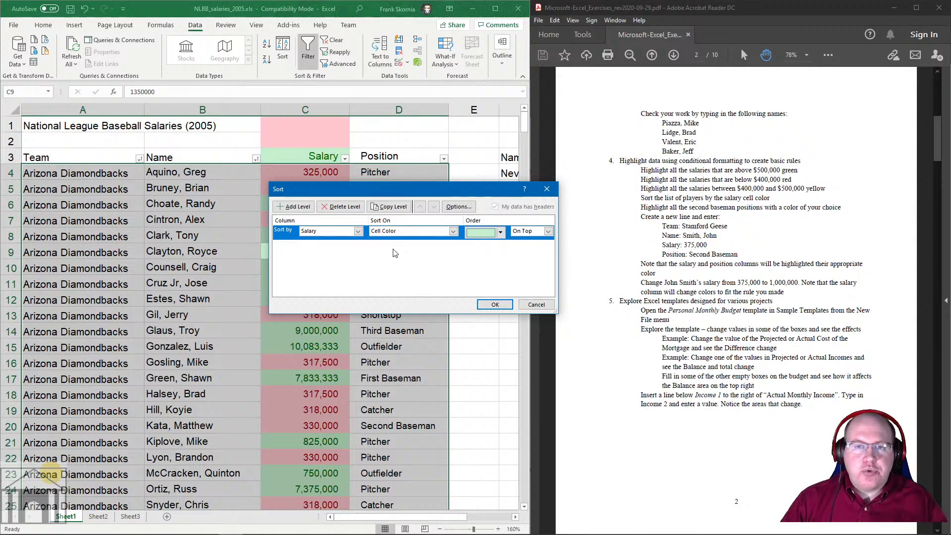
click(500, 232)
click(551, 275)
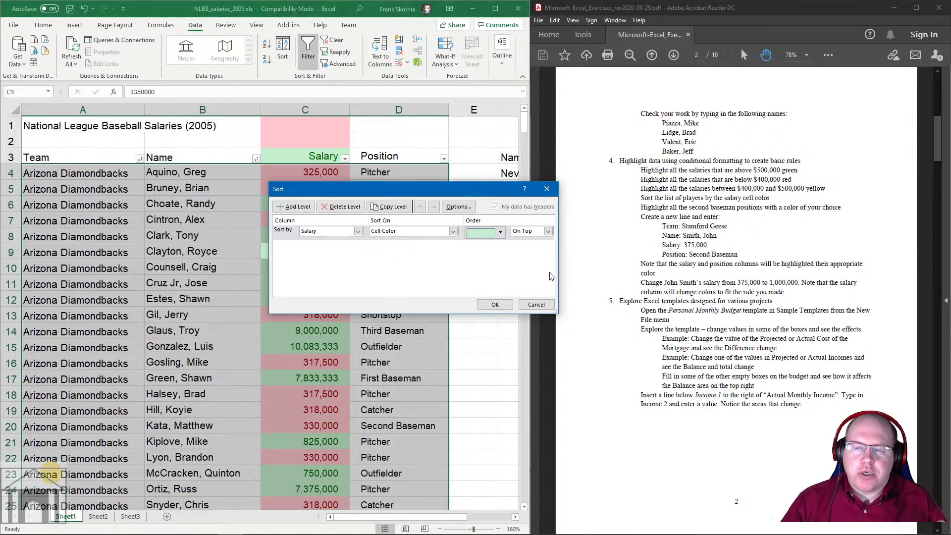
click(482, 306)
Step: Look down the sorted list to check the grouping of the green-highlighted salaries
click(321, 235)
mouse_move(321, 184)
mouse_down()
mouse_move(321, 201)
mouse_move(320, 174)
mouse_up()
scroll(320, 224, down, 1)
scroll(321, 224, down, 20)
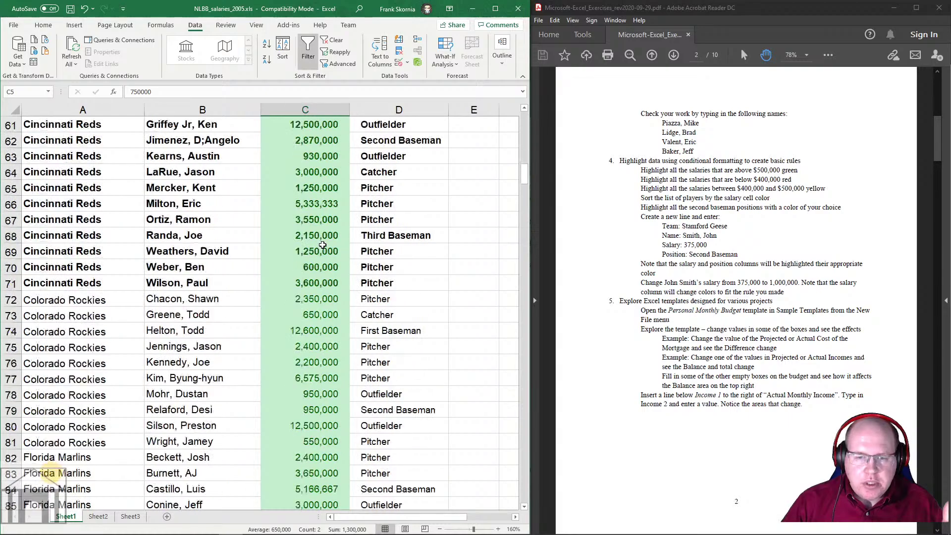
Step: Examine how the red and yellow salaries are ordered below the green group
scroll(330, 251, down, 20)
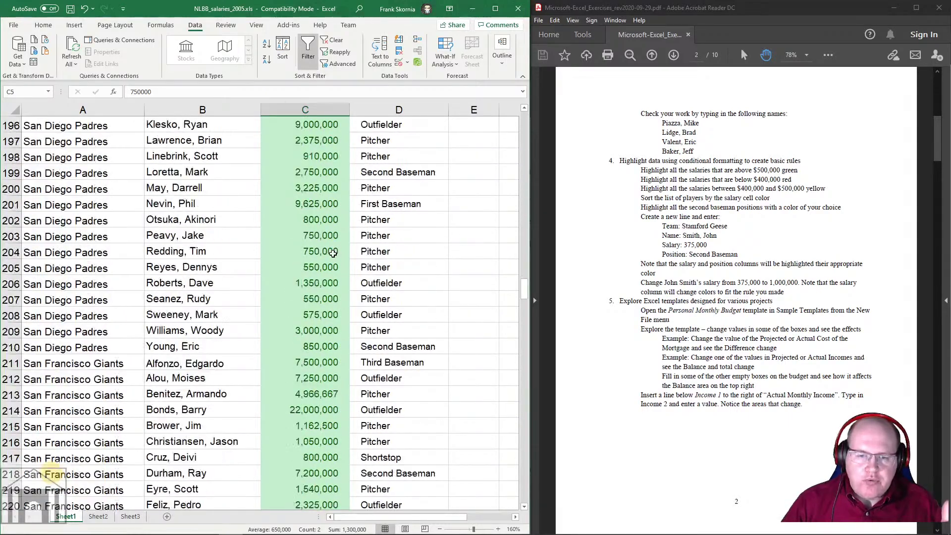
scroll(333, 253, up, 11)
scroll(330, 277, down, 14)
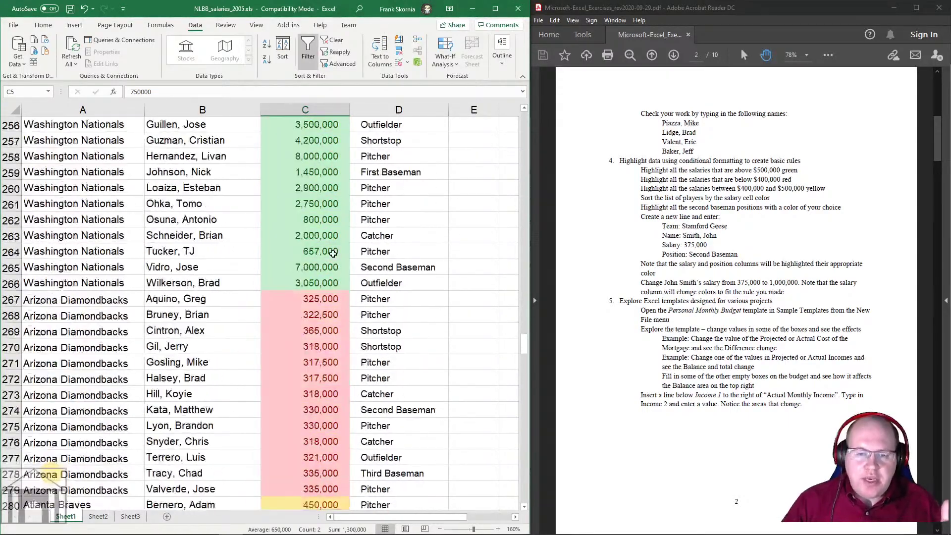
scroll(328, 339, down, 7)
scroll(329, 338, up, 20)
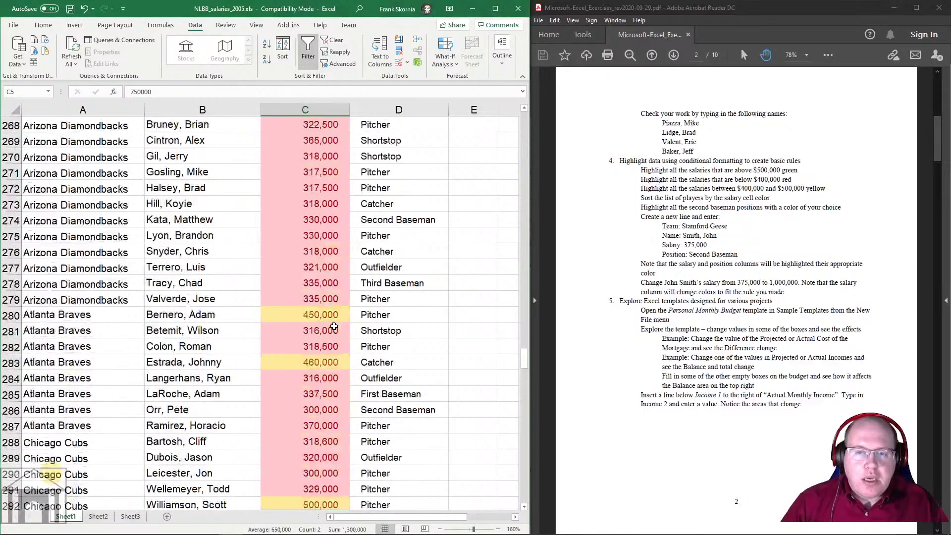
Step: Add a second sort level for Salary on Cell Color with yellow On Top and apply the sort to the player list
click(281, 50)
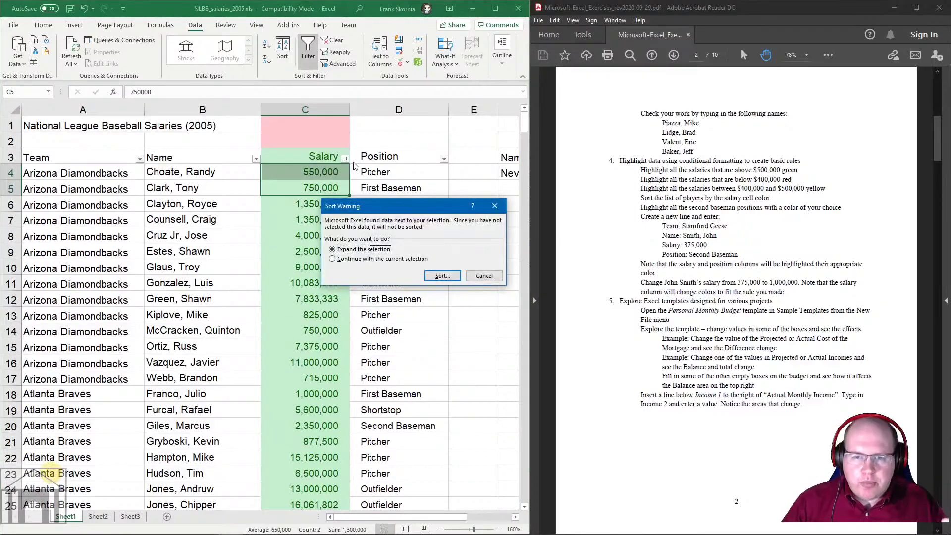
click(485, 276)
click(229, 251)
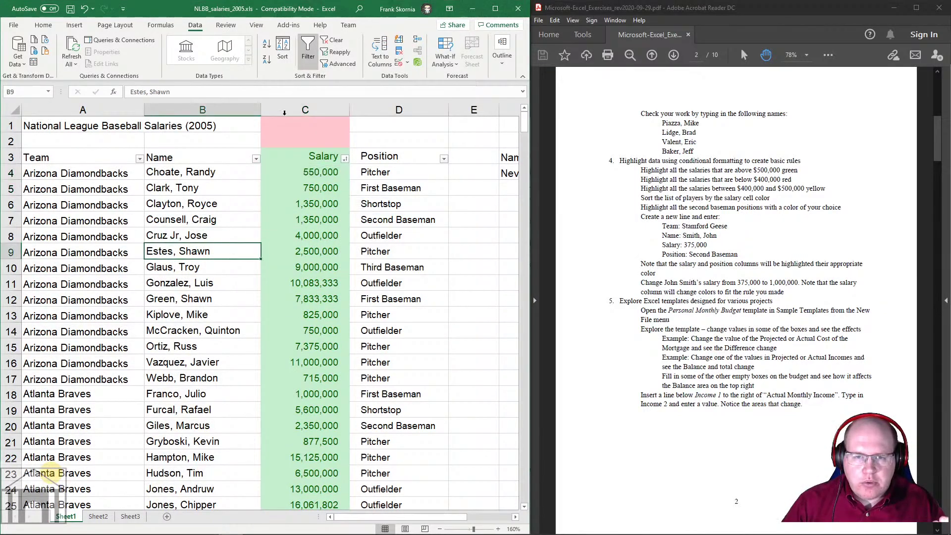
click(292, 48)
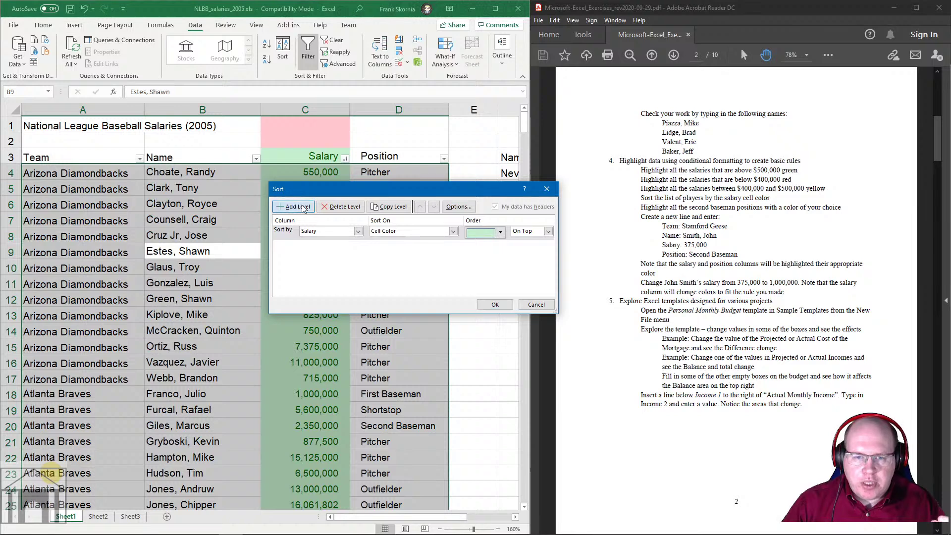
click(293, 207)
click(358, 246)
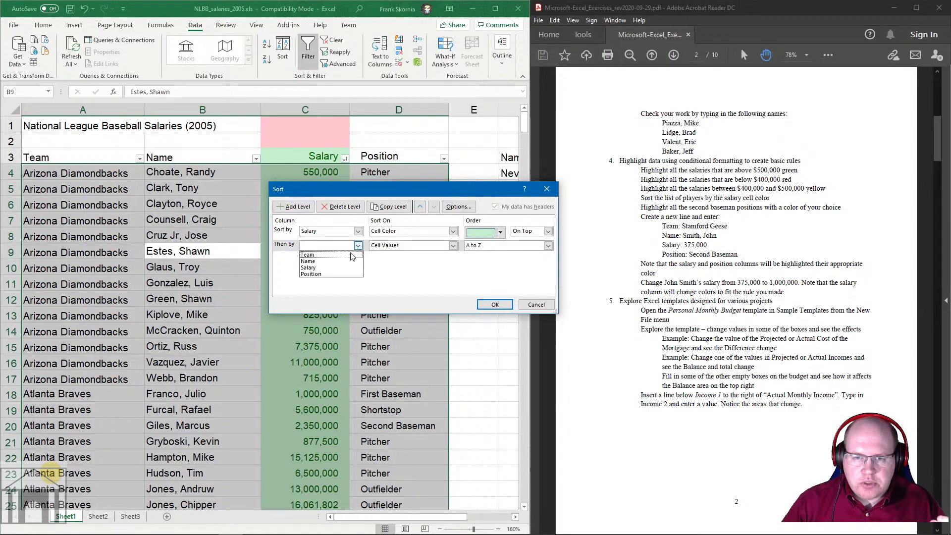
click(324, 265)
click(399, 245)
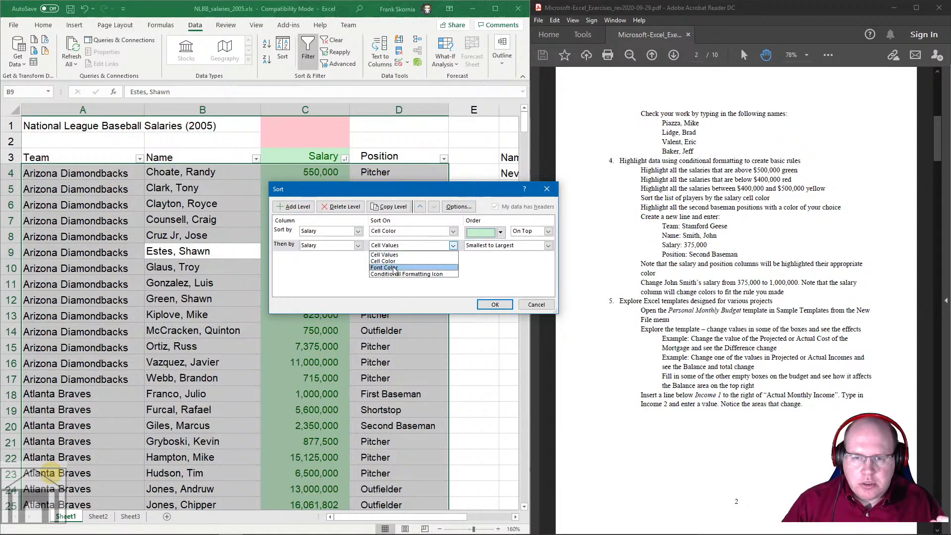
click(383, 261)
click(499, 247)
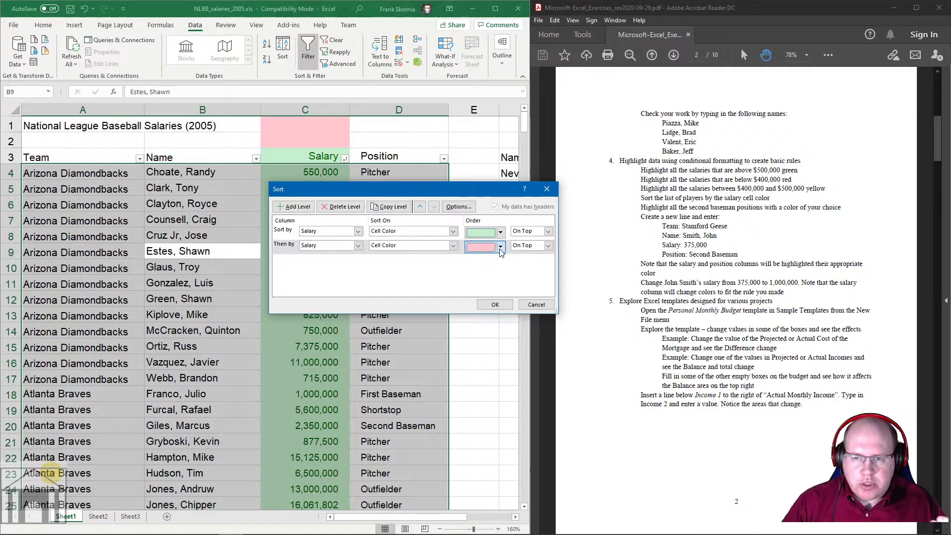
click(485, 263)
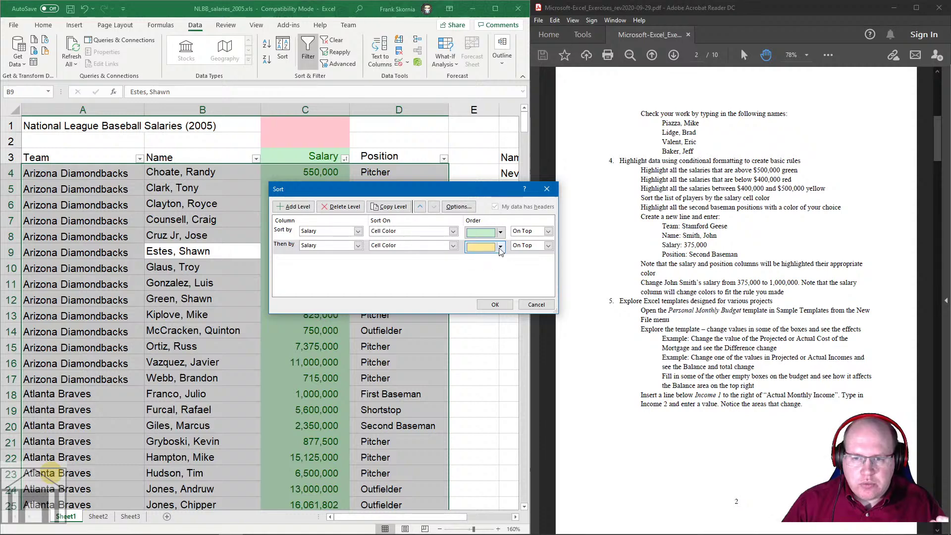
click(500, 307)
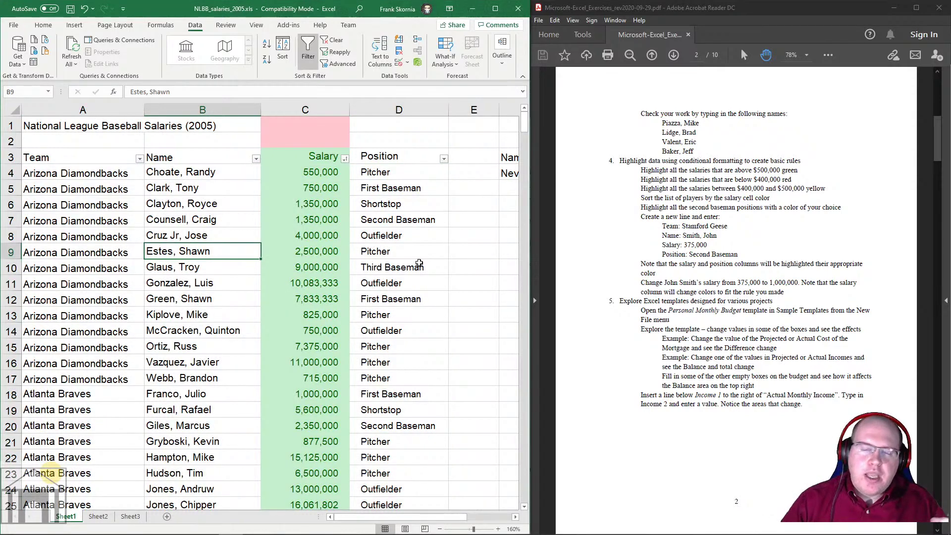
Step: Check the sorted player list for the order of the green, yellow and red salary groups
scroll(315, 281, down, 20)
scroll(315, 282, down, 20)
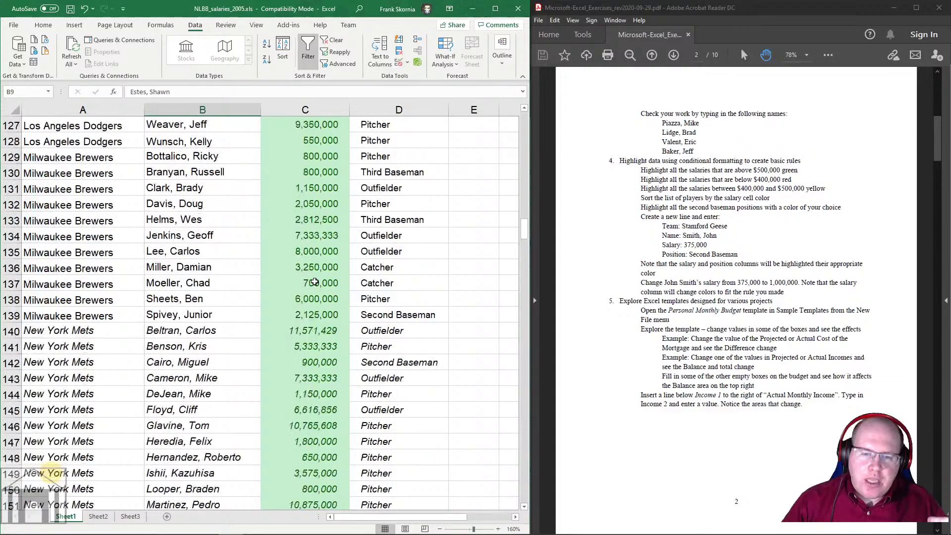
scroll(313, 278, down, 19)
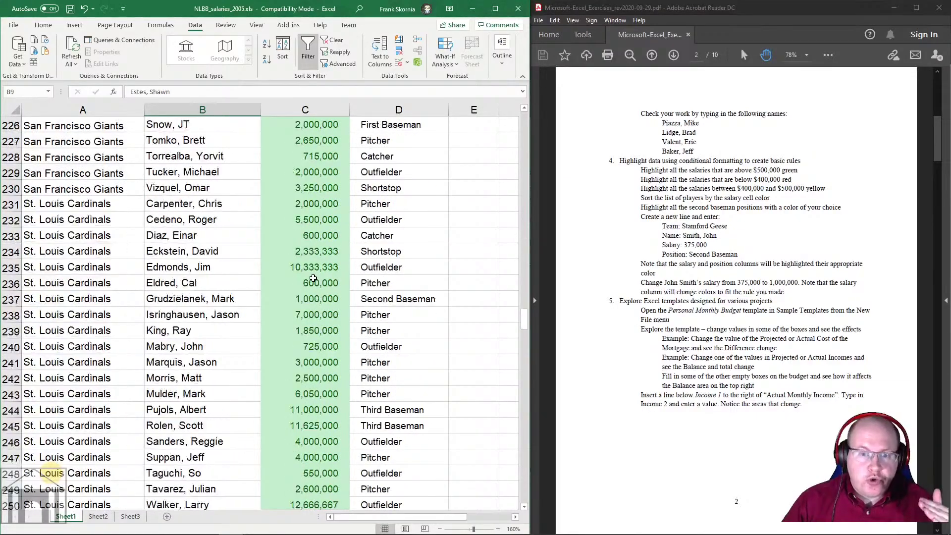
scroll(304, 233, down, 20)
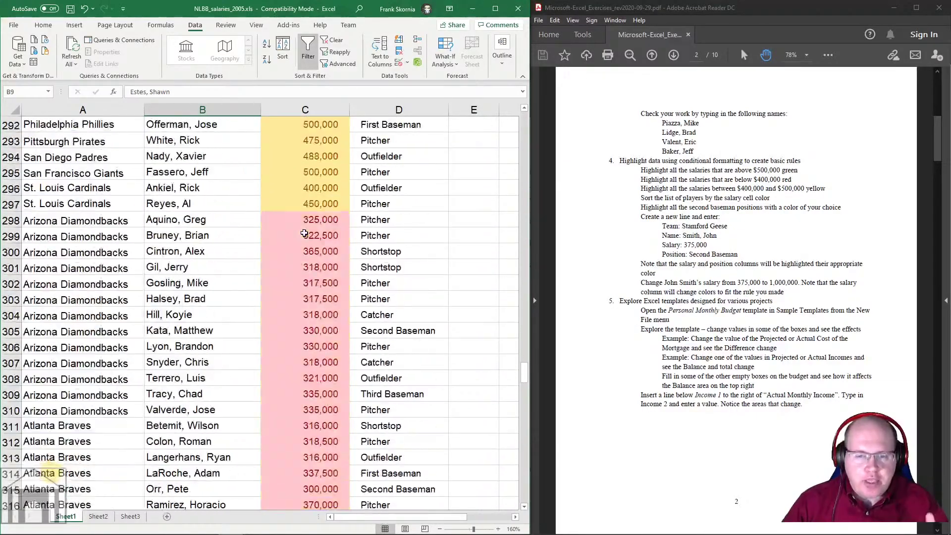
scroll(304, 233, down, 7)
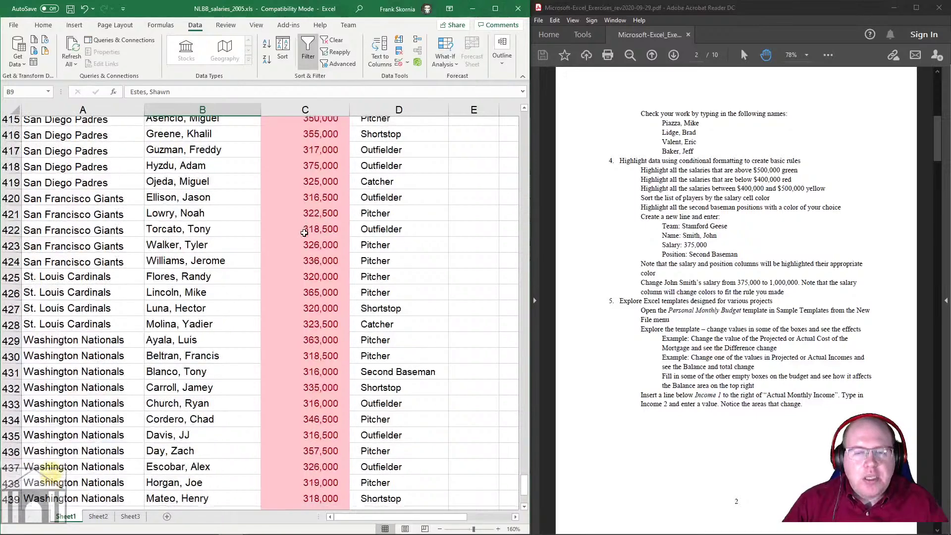
scroll(305, 233, up, 5)
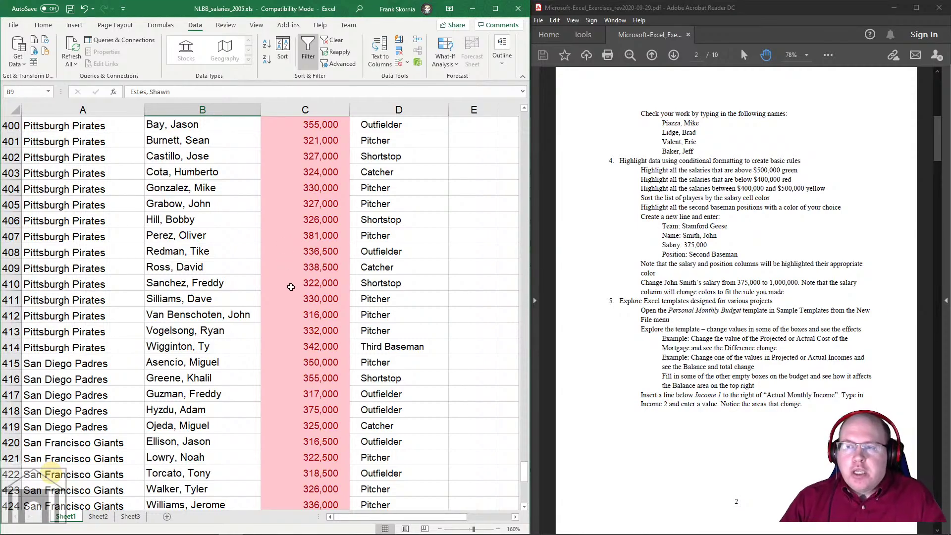
scroll(291, 277, up, 20)
scroll(290, 287, up, 20)
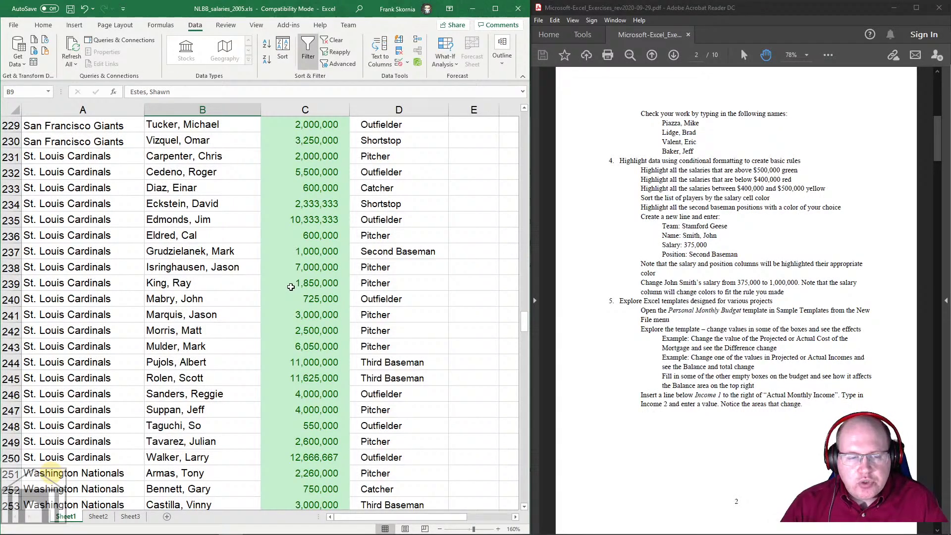
scroll(291, 287, up, 6)
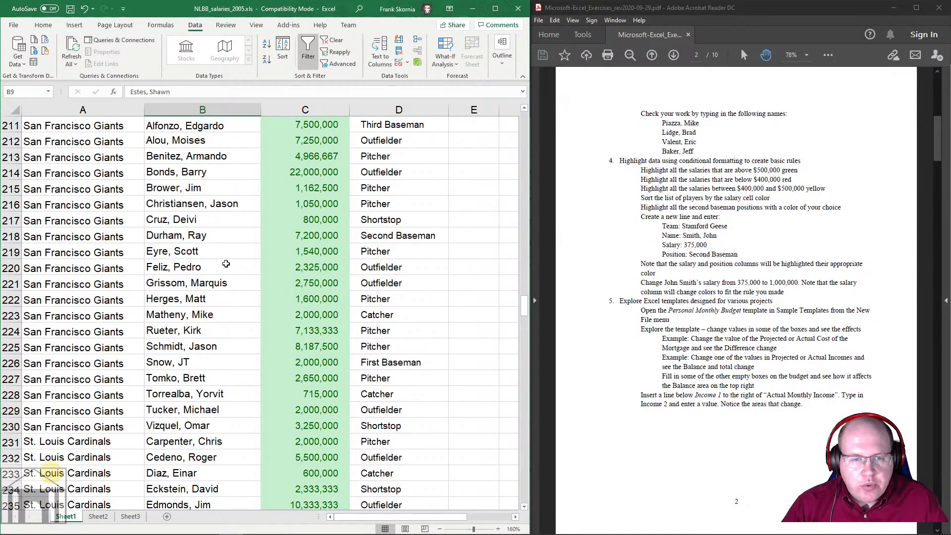
scroll(225, 263, up, 6)
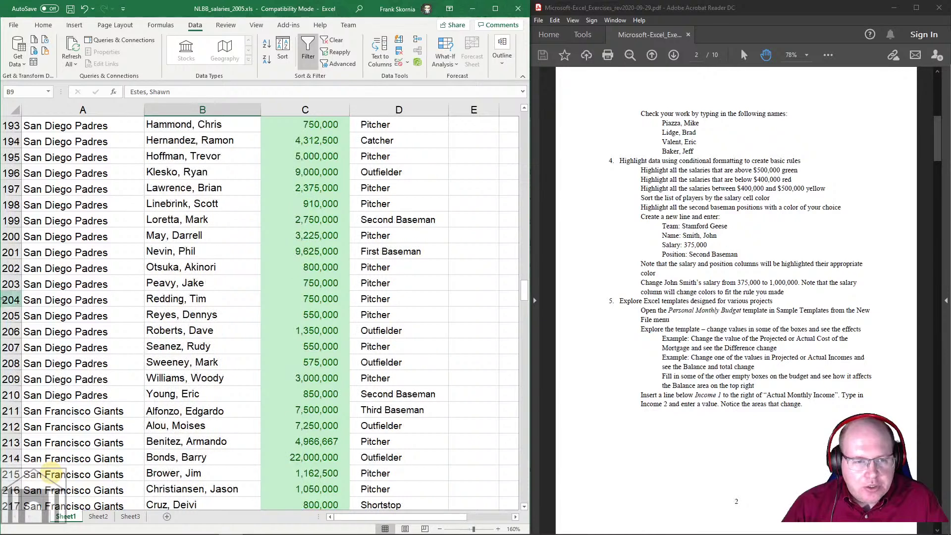
click(10, 268)
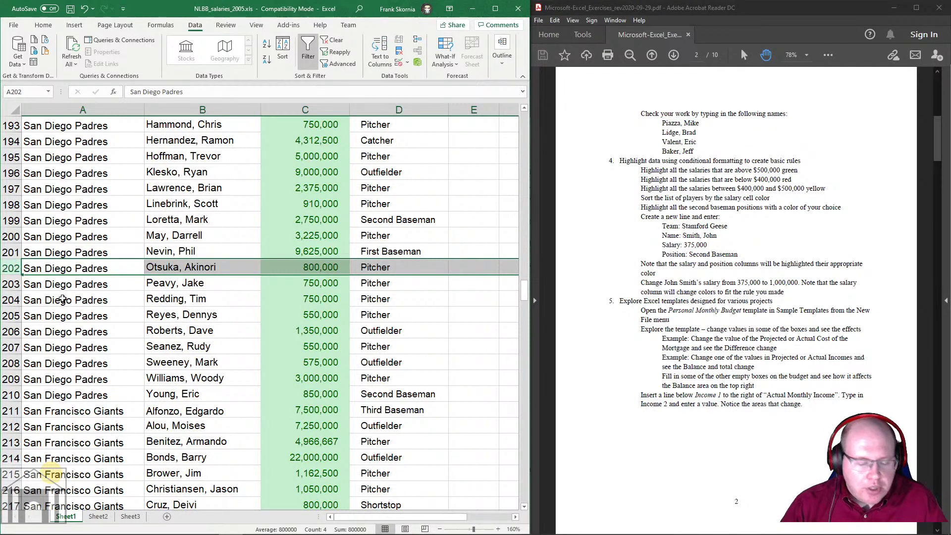
right_click(11, 268)
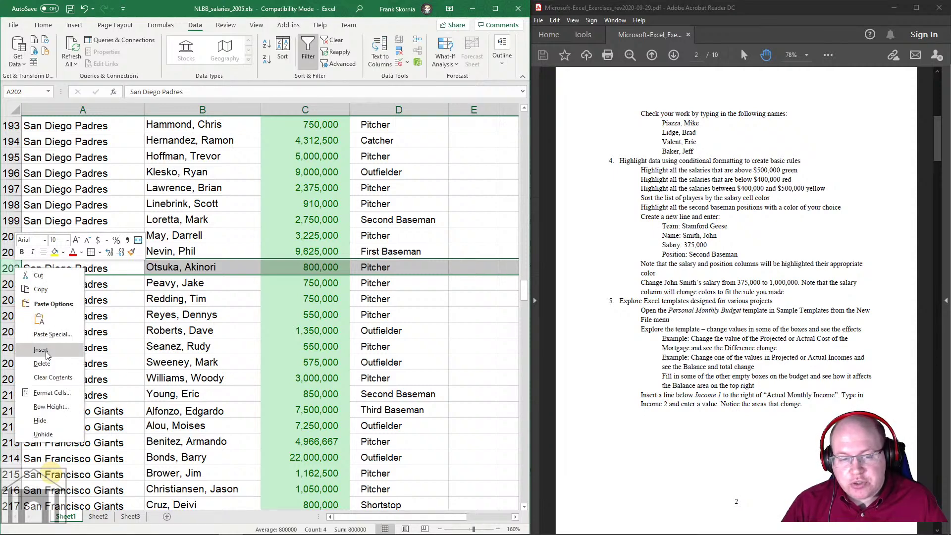
click(143, 321)
click(163, 297)
click(172, 285)
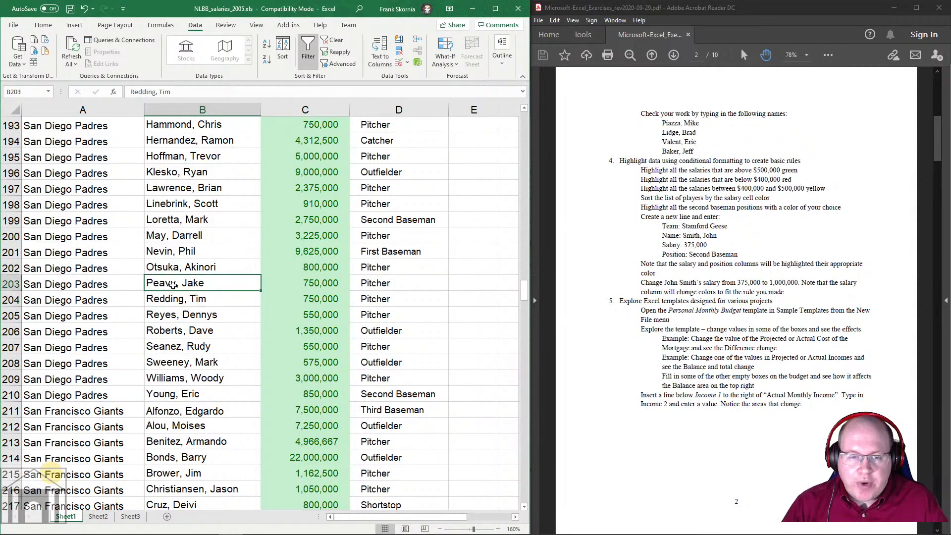
right_click(172, 285)
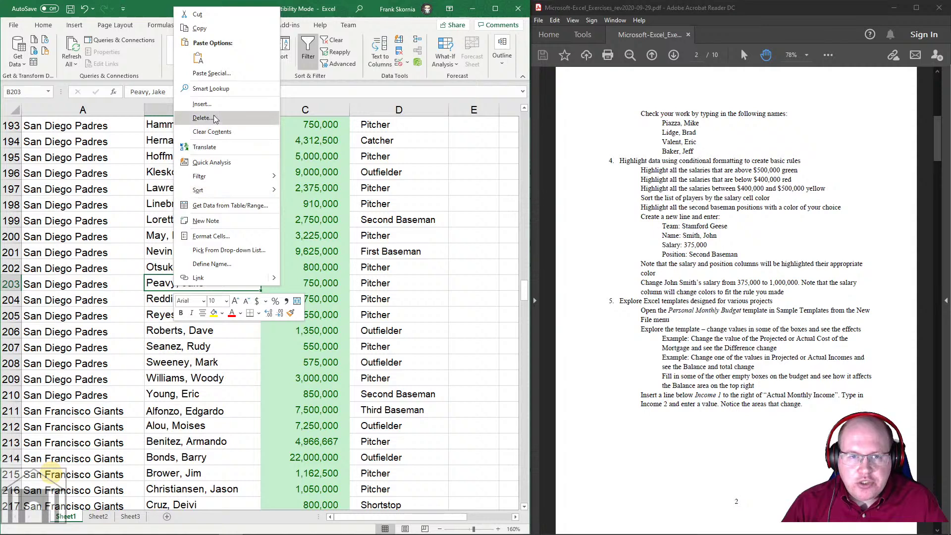
click(202, 104)
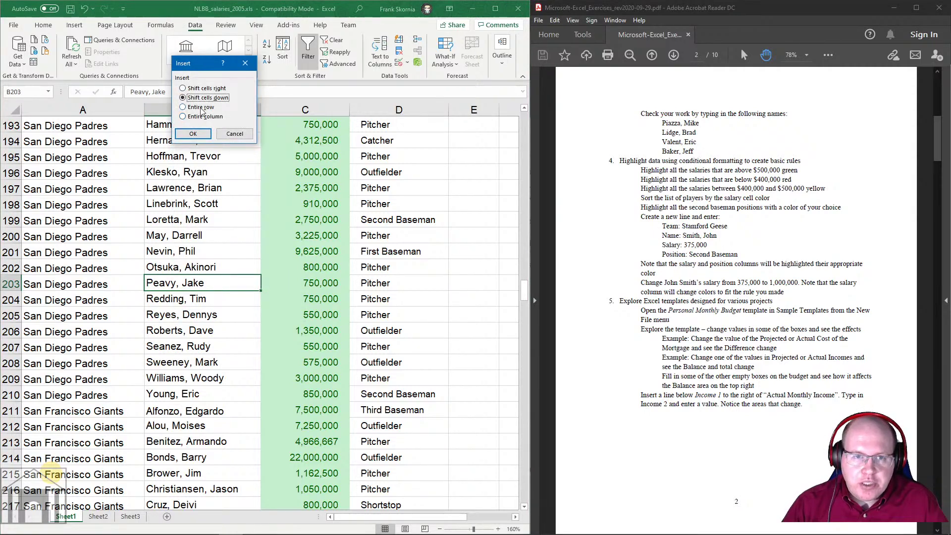
click(228, 134)
click(74, 297)
Step: Insert two blank rows at row 203, within the San Diego Padres entries
click(7, 284)
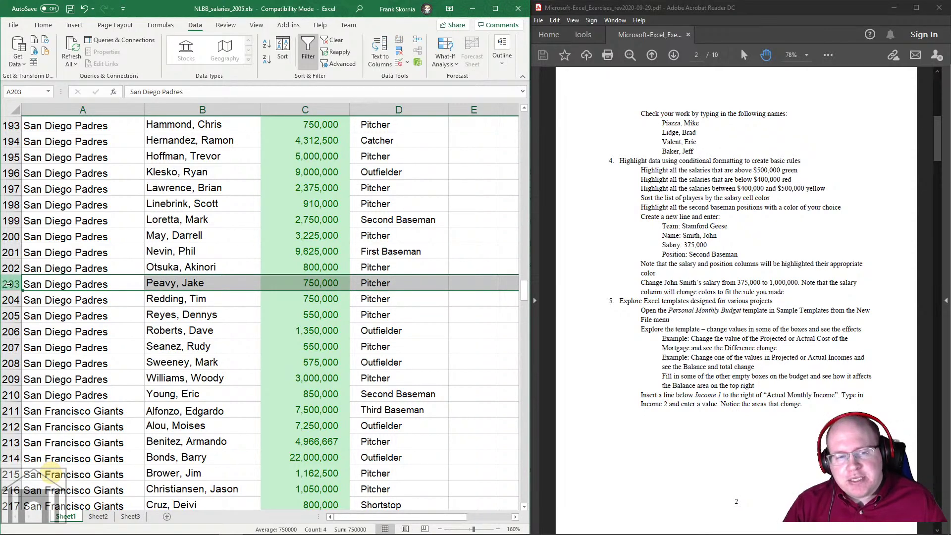
right_click(10, 284)
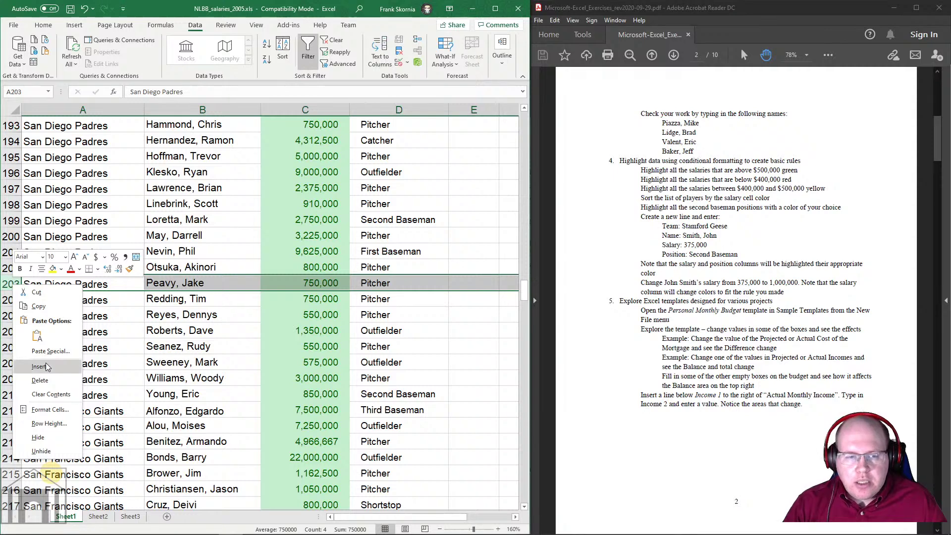
click(47, 366)
right_click(15, 284)
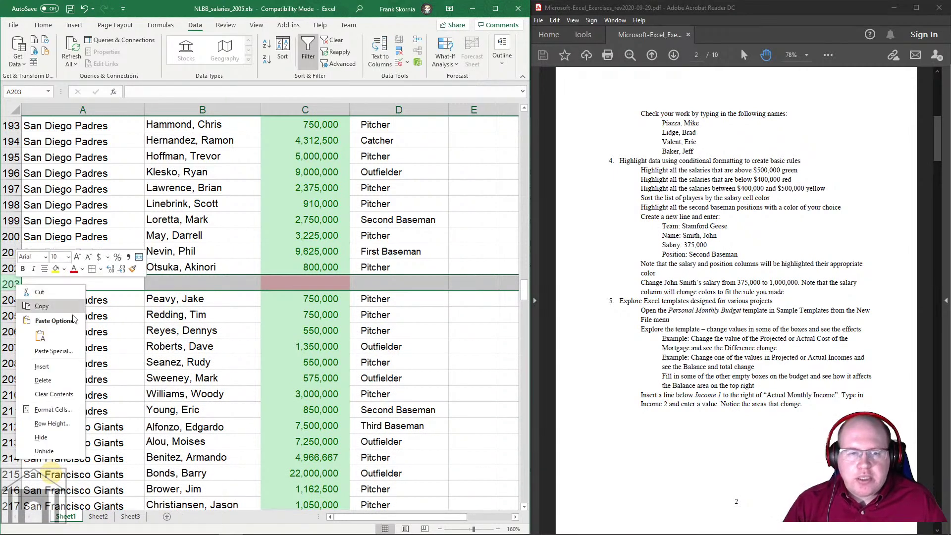
click(42, 367)
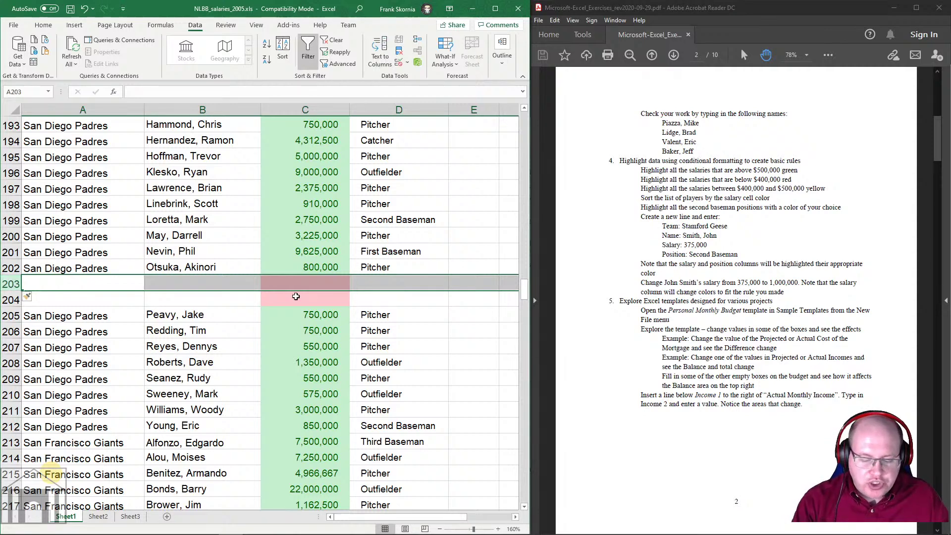
Step: Insert twelve more blank rows at row 203 so that rows 203 to 216 are empty
key(ctrl+shift+plus)
key(ctrl+shift+plus)
key(ctrl+shift+plus)
key(ctrl+shift+plus)
key(ctrl+shift+plus)
key(ctrl+shift+plus)
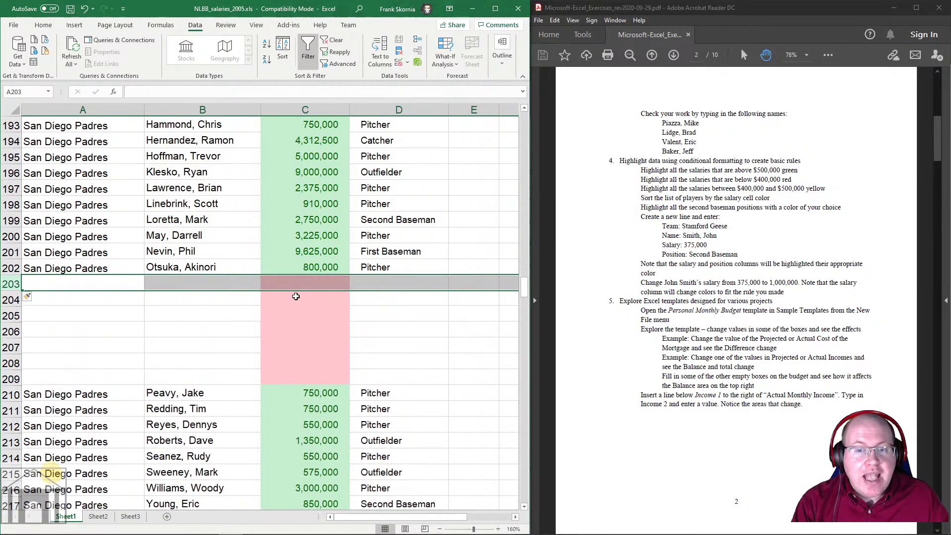
key(ctrl+shift+plus)
key(ctrl+shift+plus)
key(ctrl+shift+plus)
key(ctrl+shift+plus)
key(ctrl+shift+plus)
key(ctrl+shift+plus)
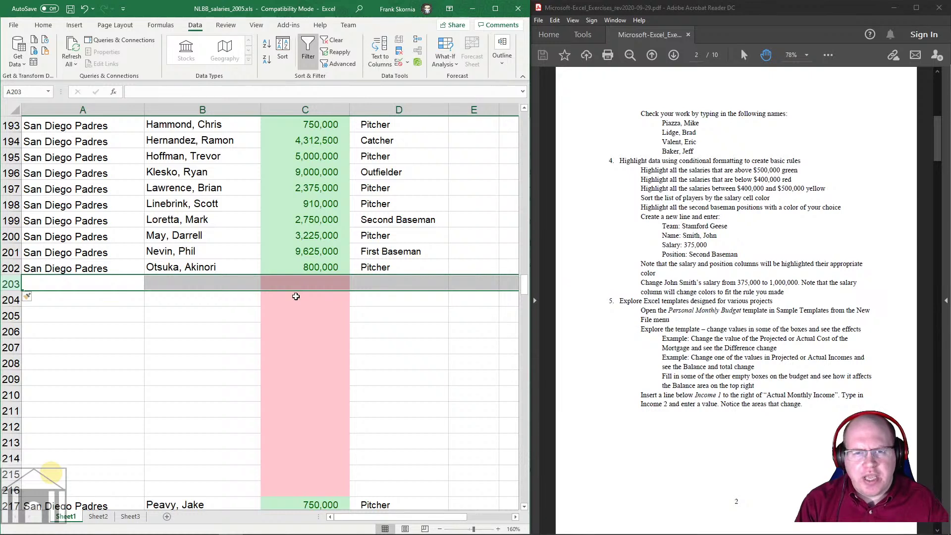
Step: Fill cells A203 to A206 with the filler text "sdhfjks", "dfjkhgsdkjf", "jhadskjhsd;" and "lkdflkhsdlfj"
click(130, 281)
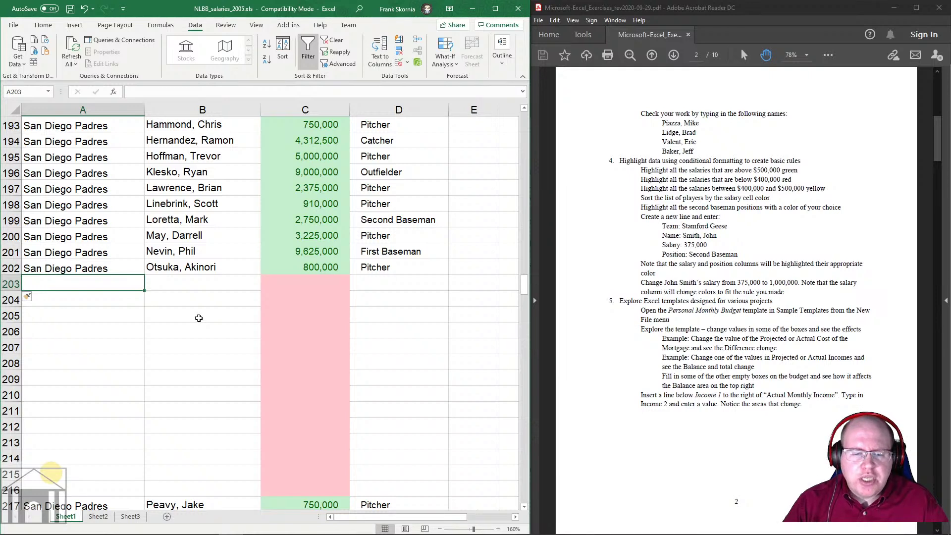
text(sdhfjks)
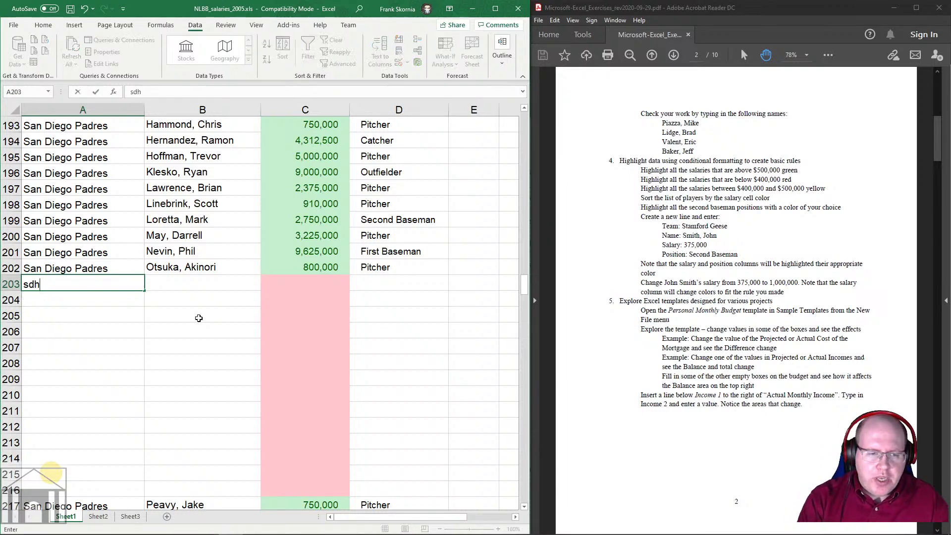
key(Return)
text(dfjkhgsdkjf)
key(Return)
text(jhadskjhsd;)
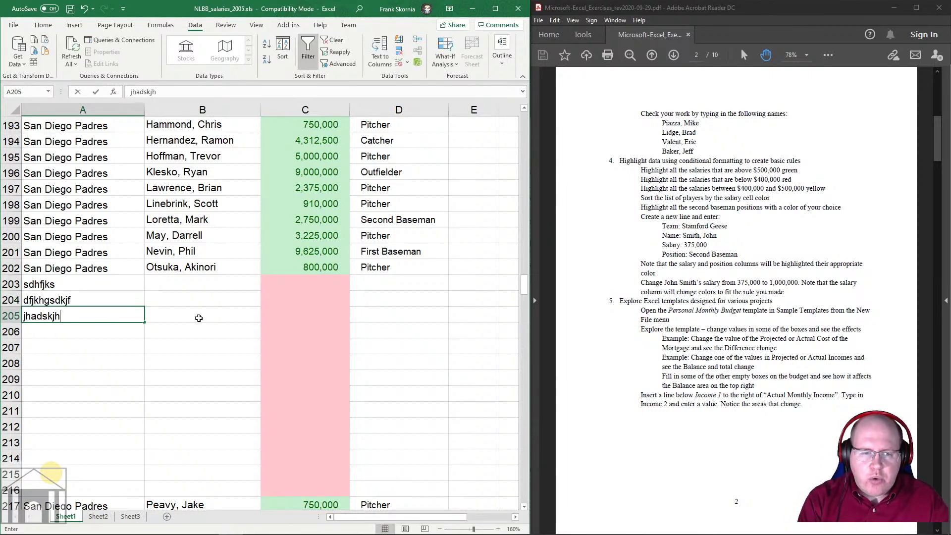
key(Return)
text(lkdflkhsdlfj)
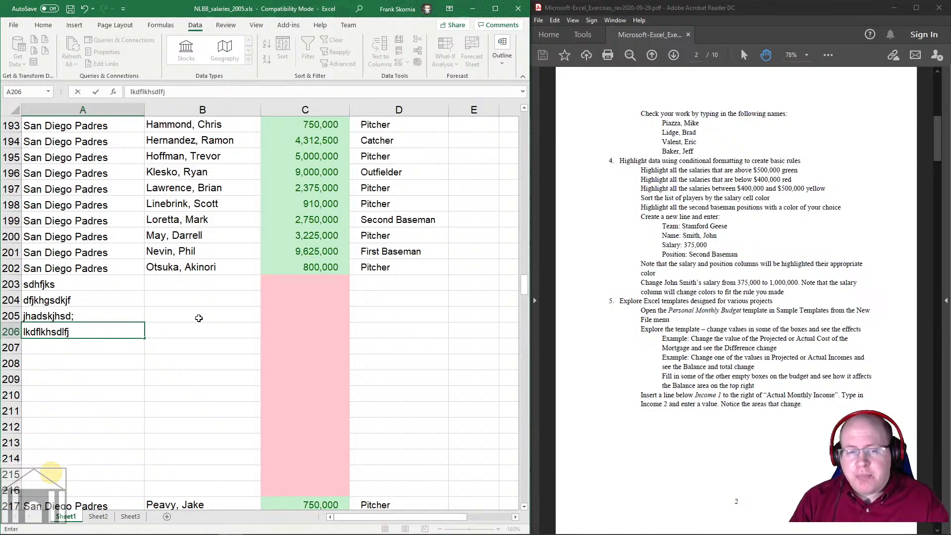
mouse_move(10, 343)
mouse_down()
mouse_move(8, 473)
mouse_move(2, 424)
mouse_up()
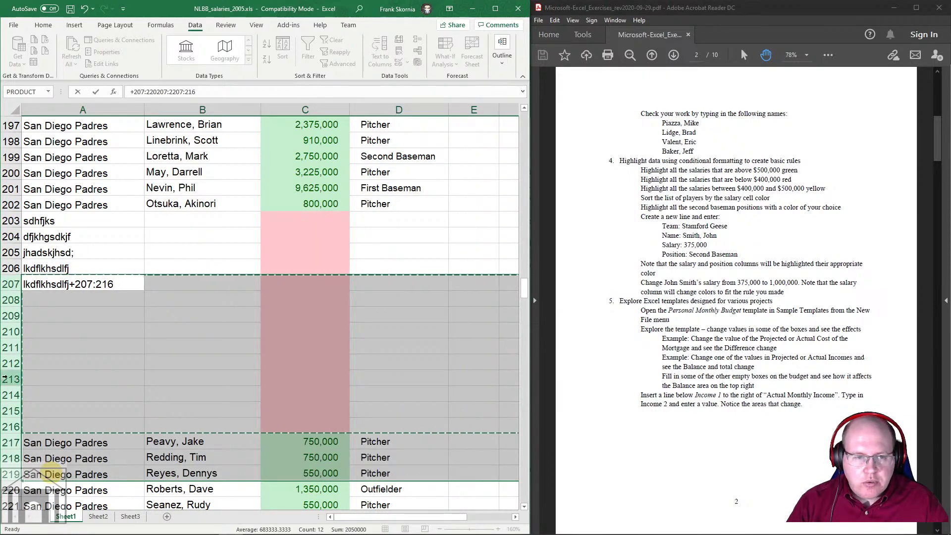
key(Return)
key(Return)
click(41, 315)
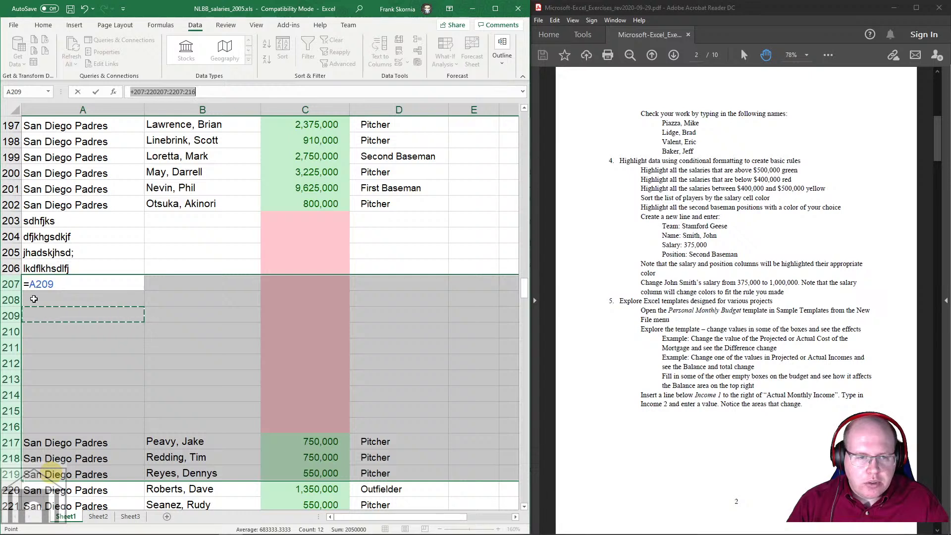
key(Escape)
click(155, 265)
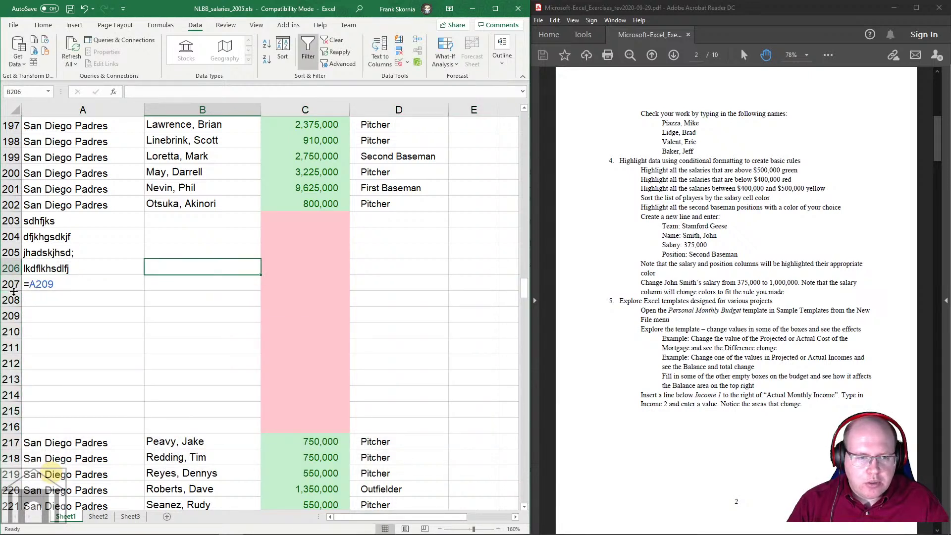
Step: Delete rows 206 to 216, from the last filler text entry through the blank rows below it
click(36, 285)
drag(65, 285, 12, 419)
key(BackSpace)
right_click(12, 420)
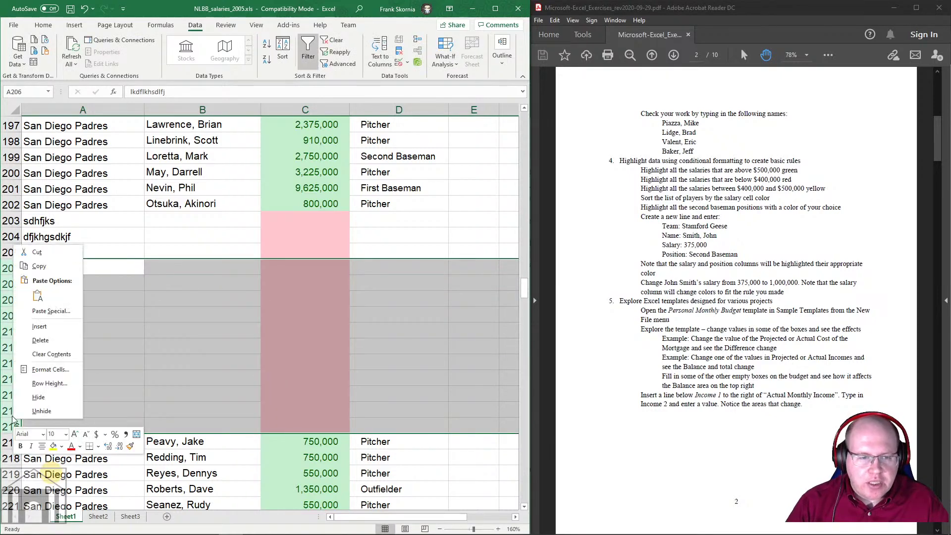
click(48, 341)
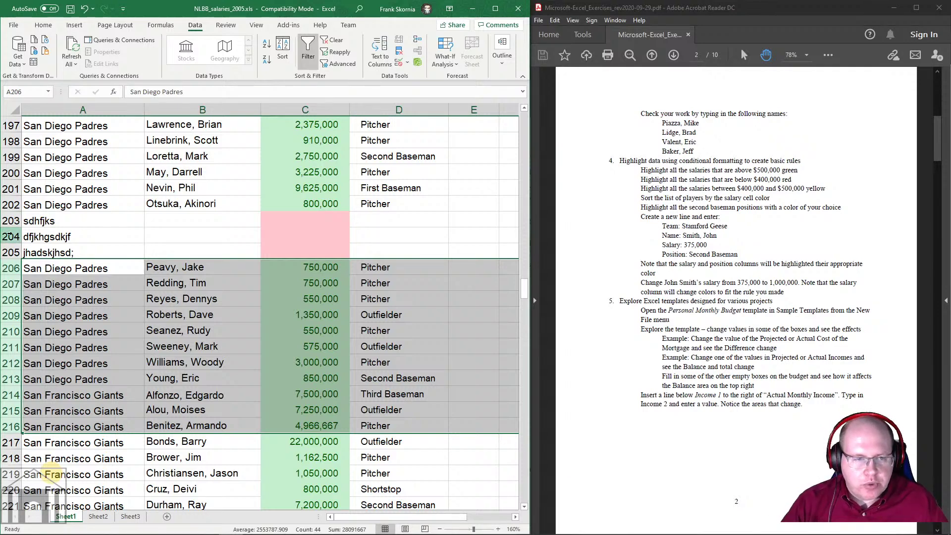
Step: Delete rows 204 and 205, which hold the filler texts "dfjkhgsdkjf" and "jhadskjhsd;"
drag(10, 236, 9, 246)
right_click(21, 252)
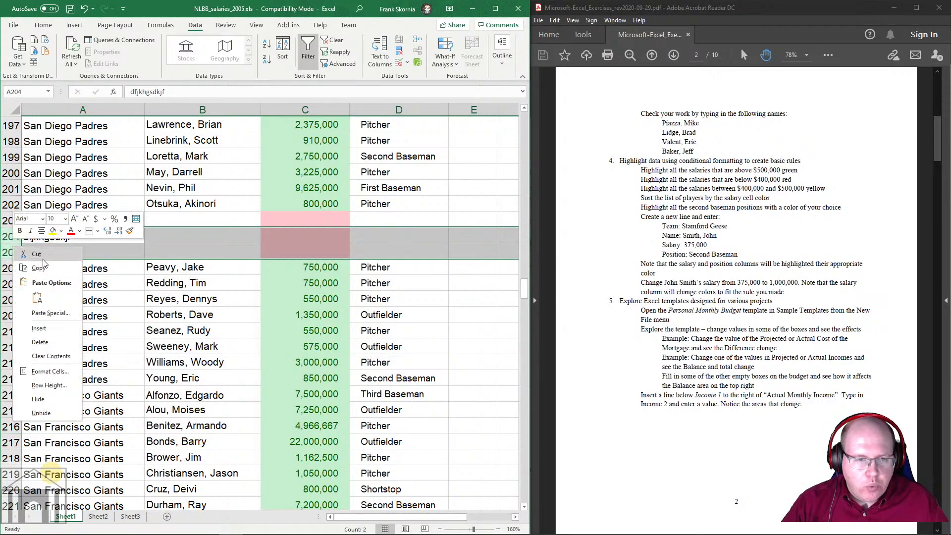
key(Escape)
key(ctrl+minus)
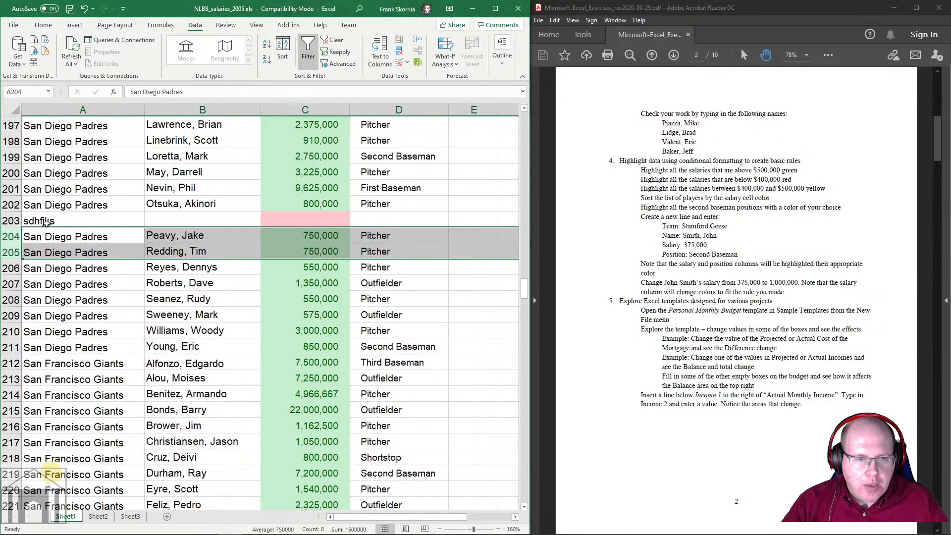
Step: Delete row 203 with the filler text "sdhfjks" from the San Diego Padres entries
key(Up)
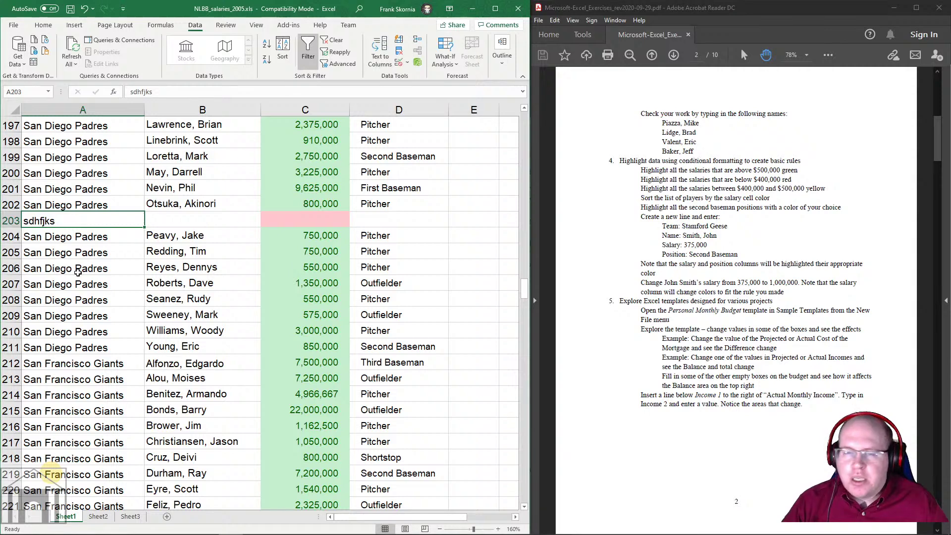
click(5, 226)
right_click(8, 223)
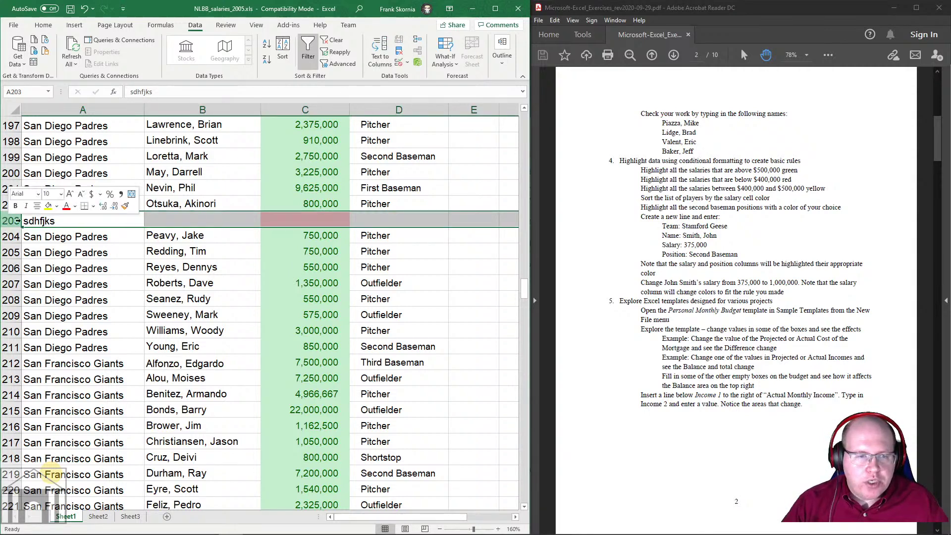
click(35, 317)
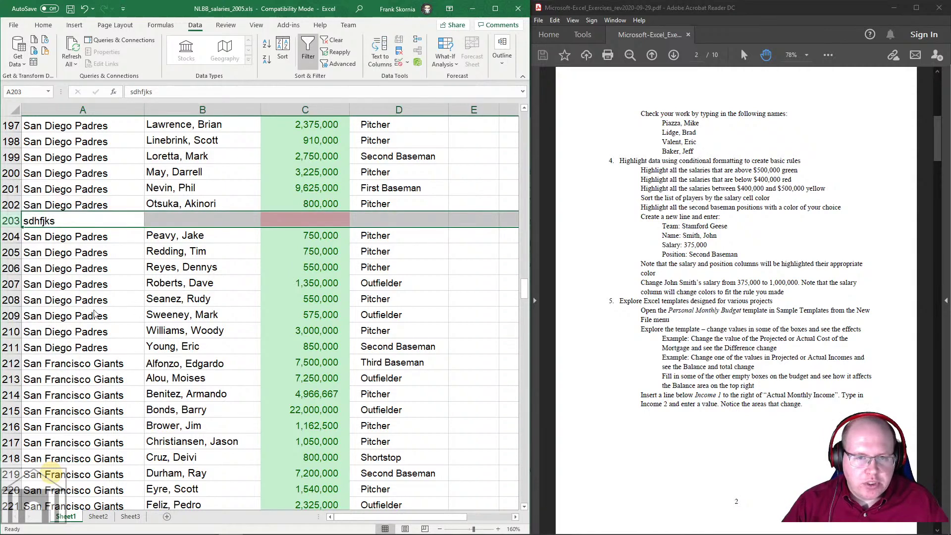
click(215, 309)
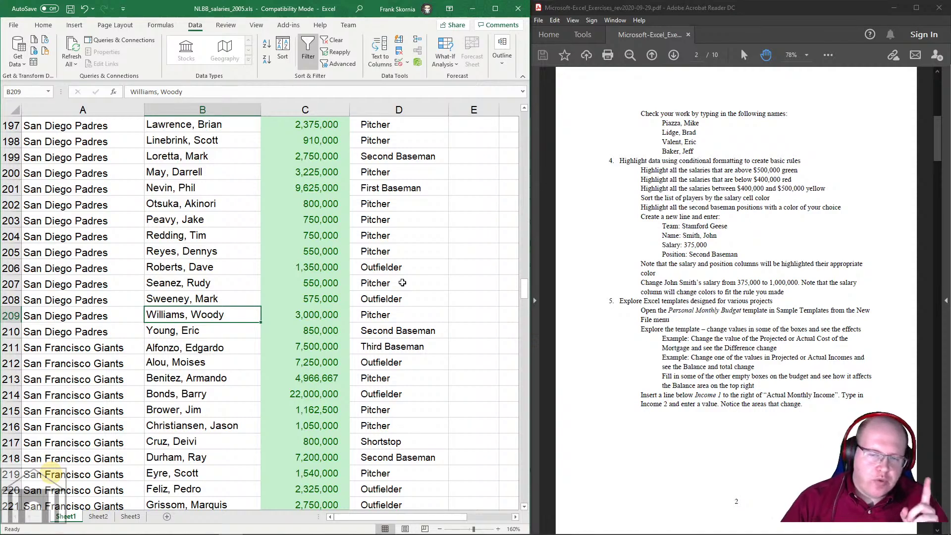
Step: Set up an Equal To conditional formatting rule on the whole Position column D for cells equal to "Second Baseman"
scroll(402, 283, up, 20)
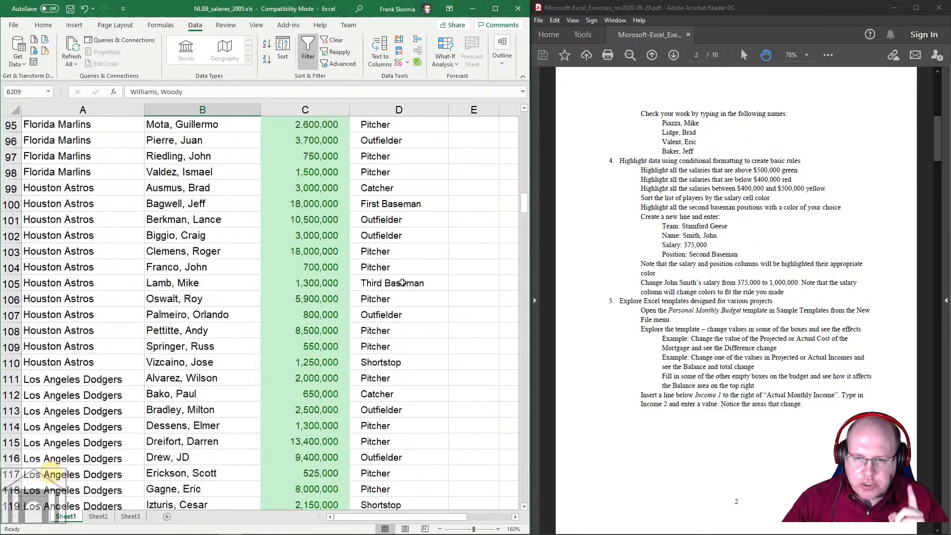
scroll(402, 282, up, 20)
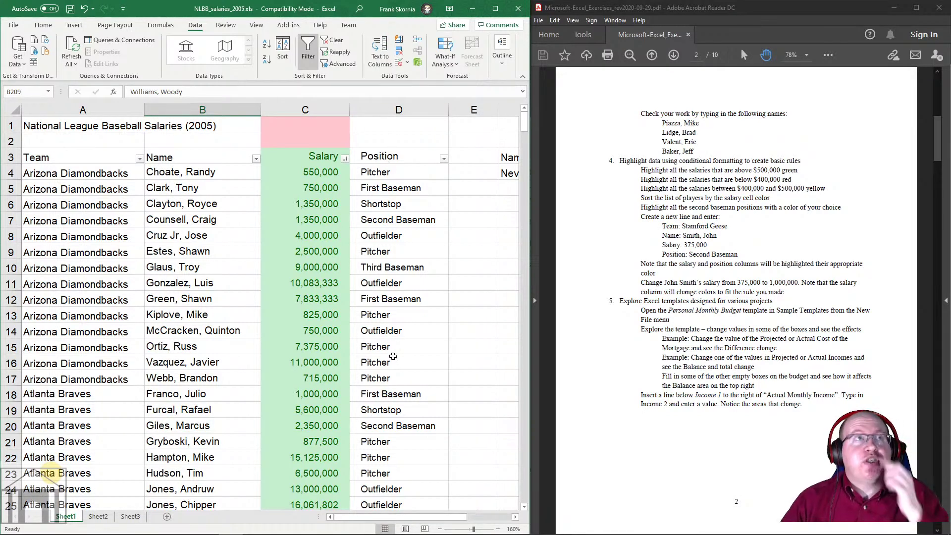
click(407, 107)
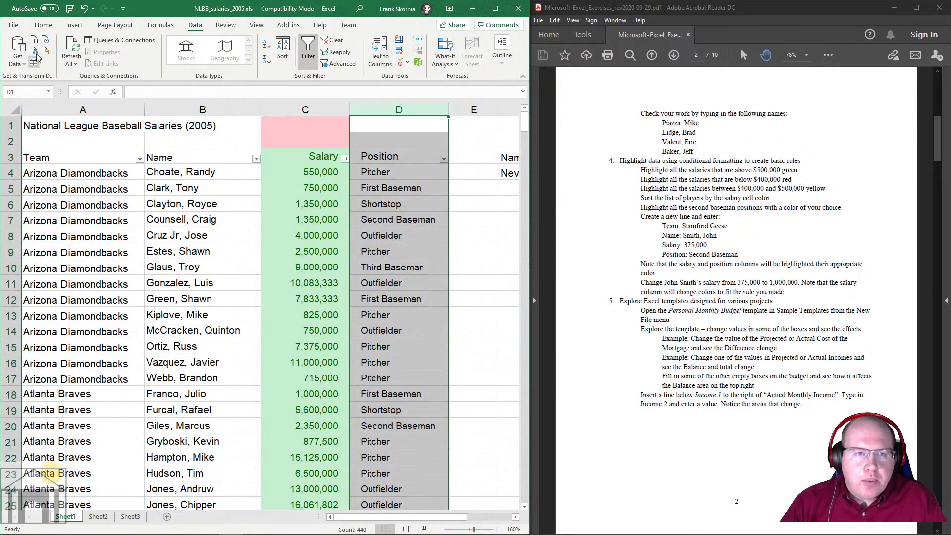
click(44, 24)
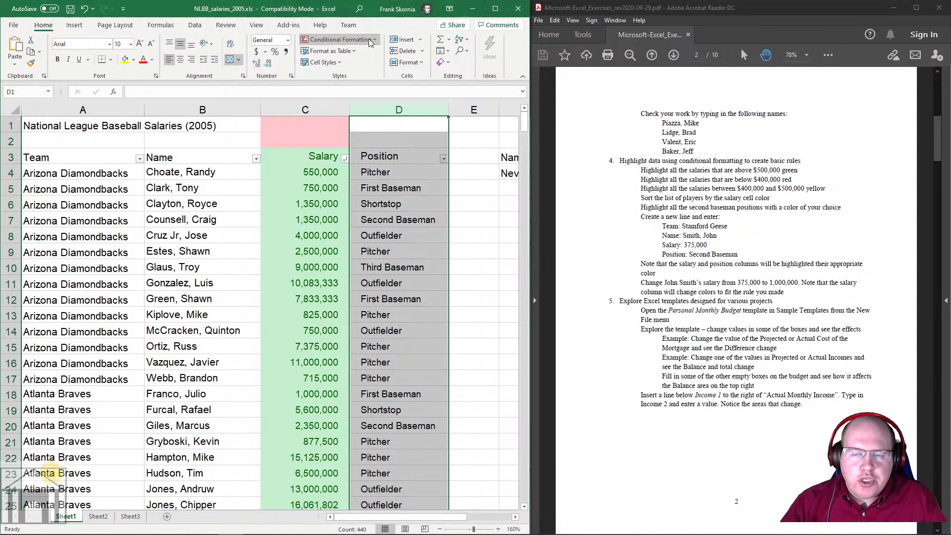
click(368, 39)
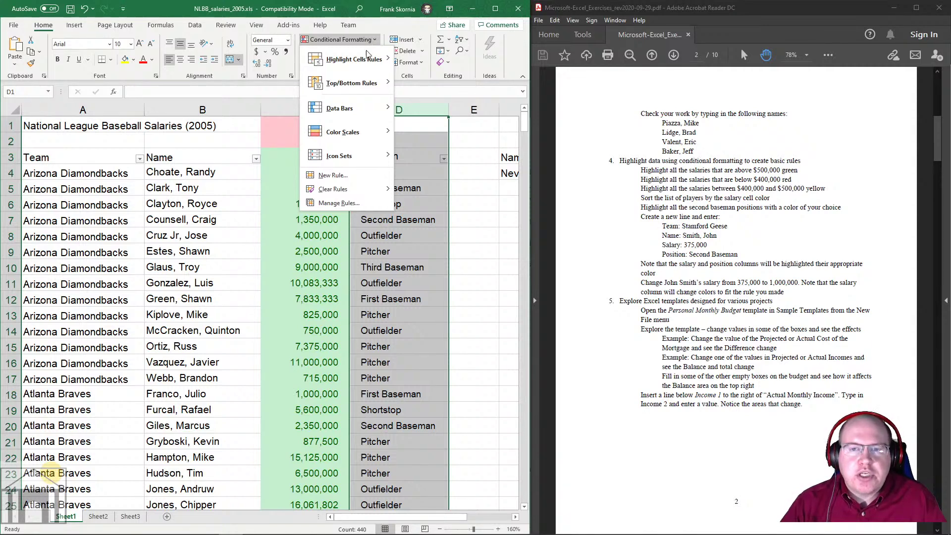
mouse_move(369, 60)
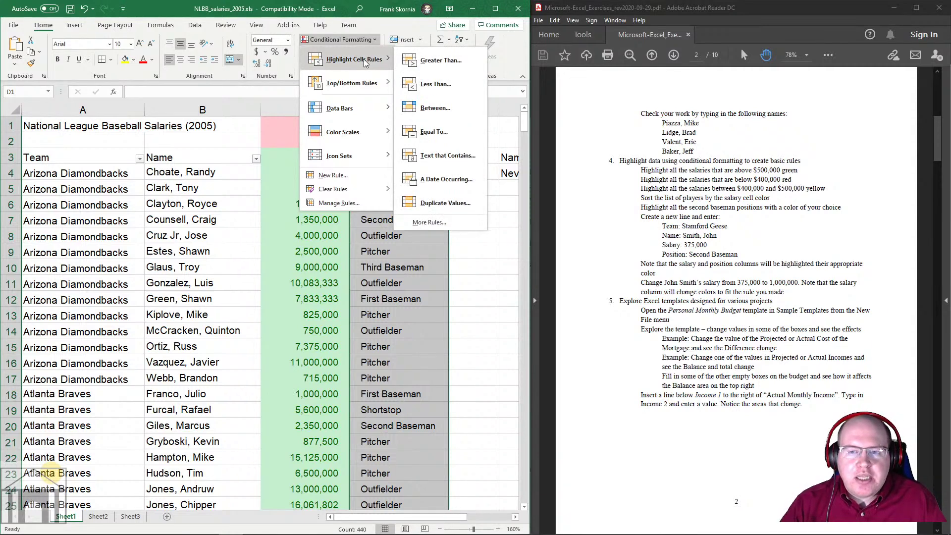
click(431, 132)
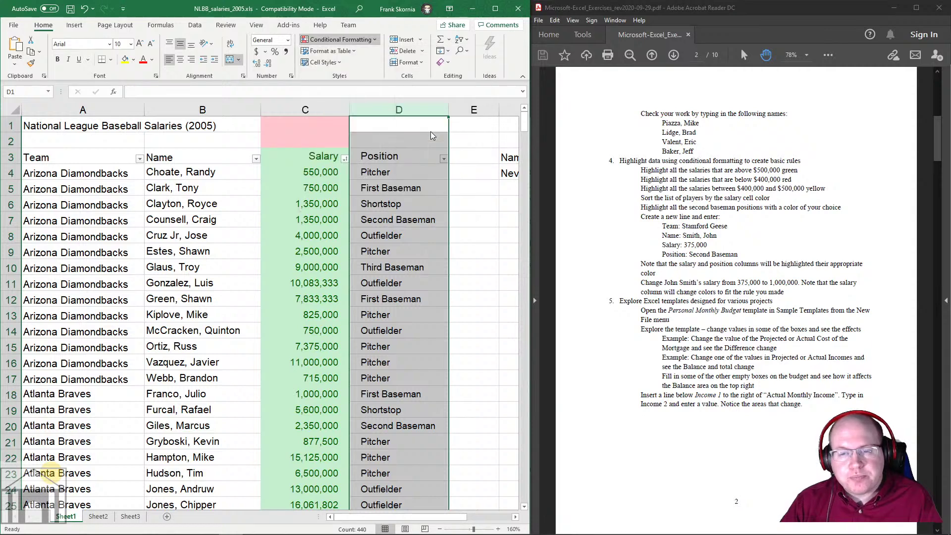
drag(377, 242, 320, 246)
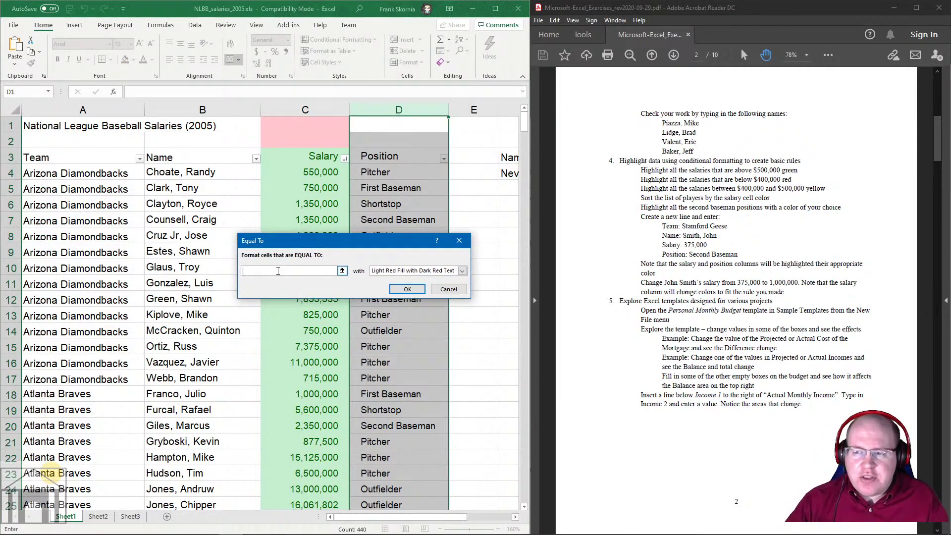
text(Second )
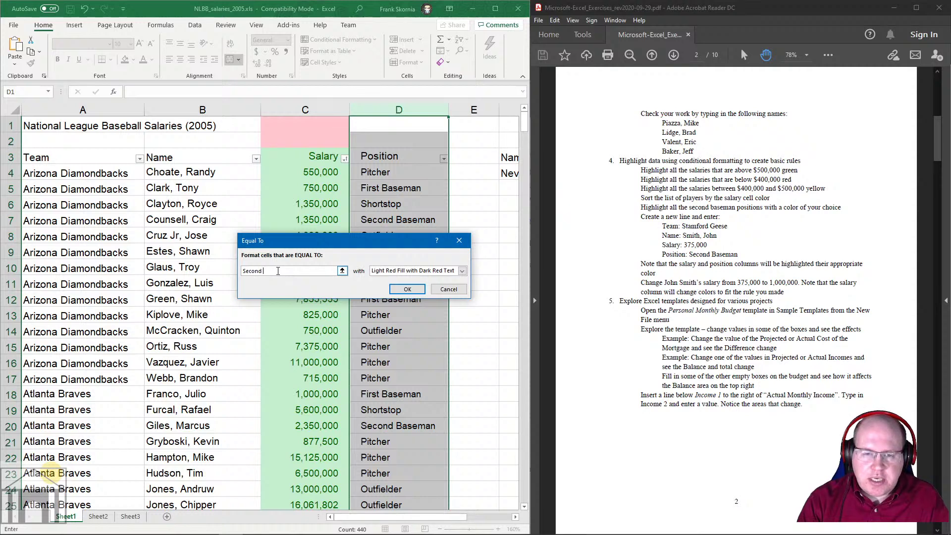
text(Baseman)
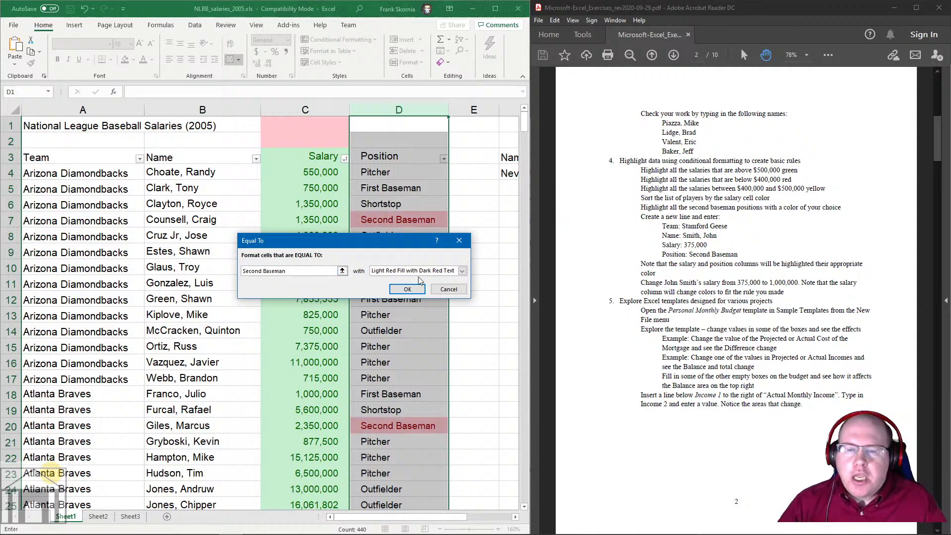
Step: Choose a custom format for the rule with Regular font style, no strikethrough and yellow font color
click(461, 273)
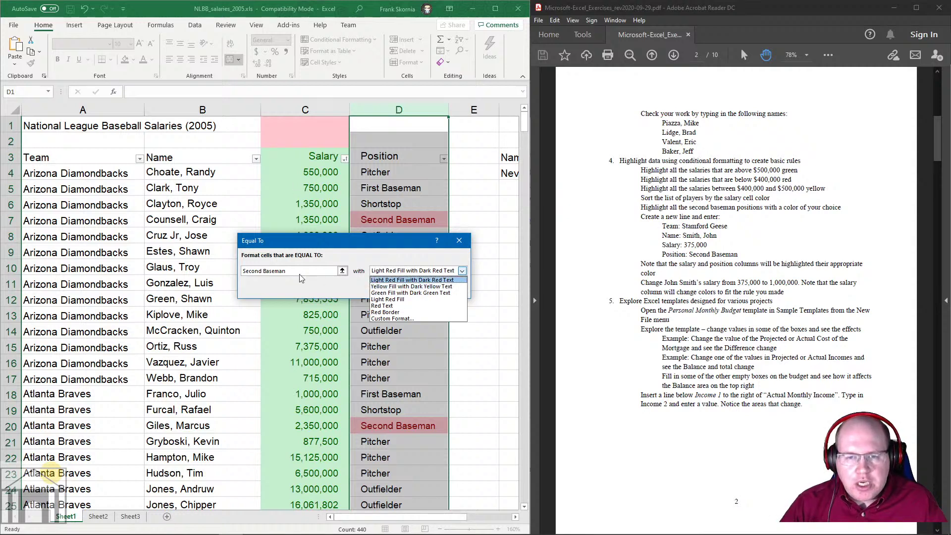
click(395, 319)
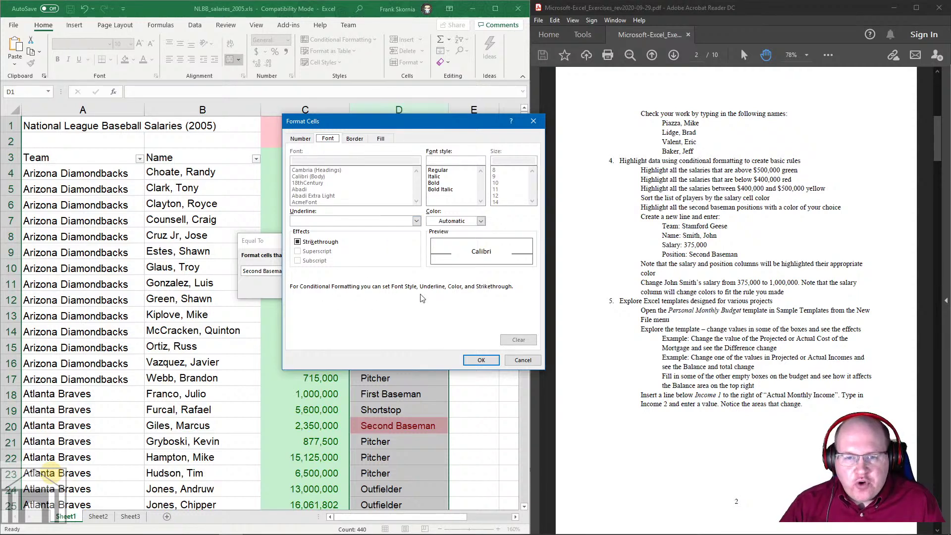
click(435, 183)
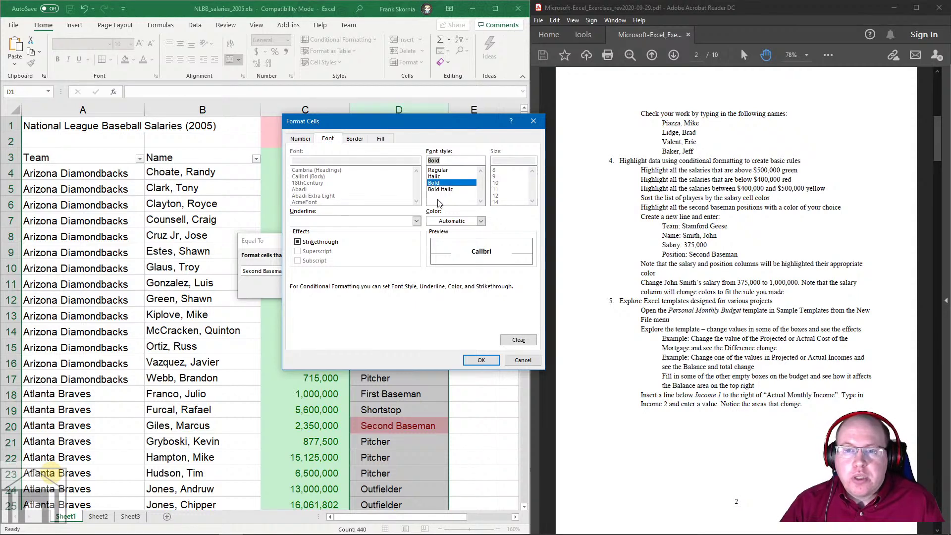
click(443, 171)
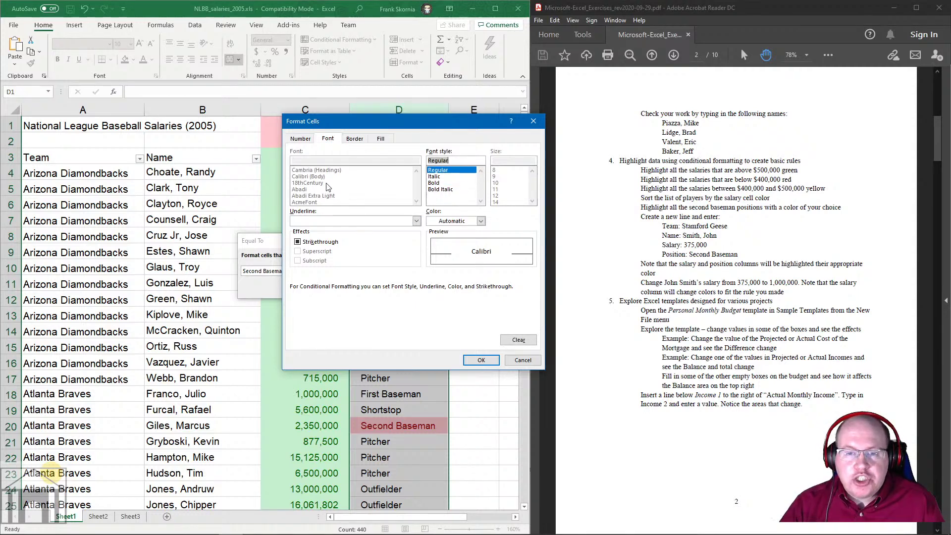
click(299, 243)
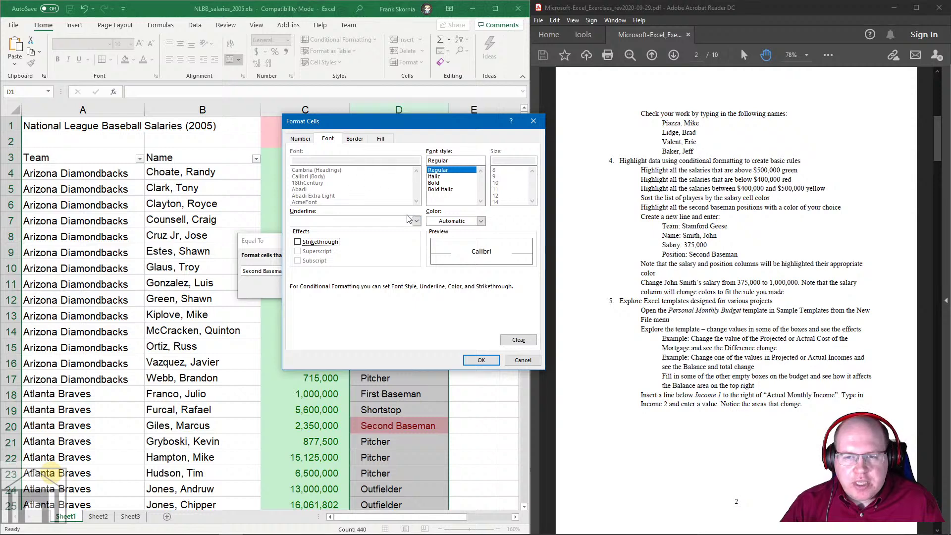
click(480, 221)
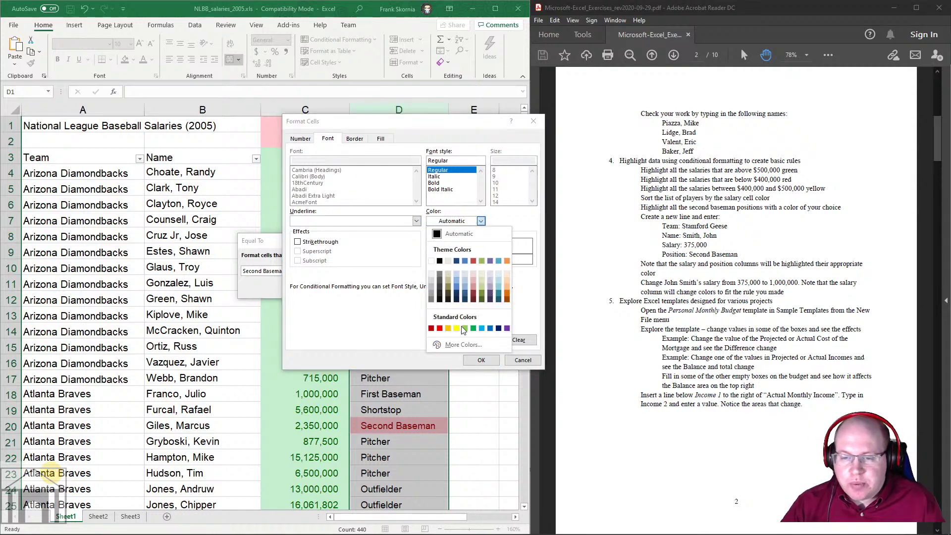
click(456, 329)
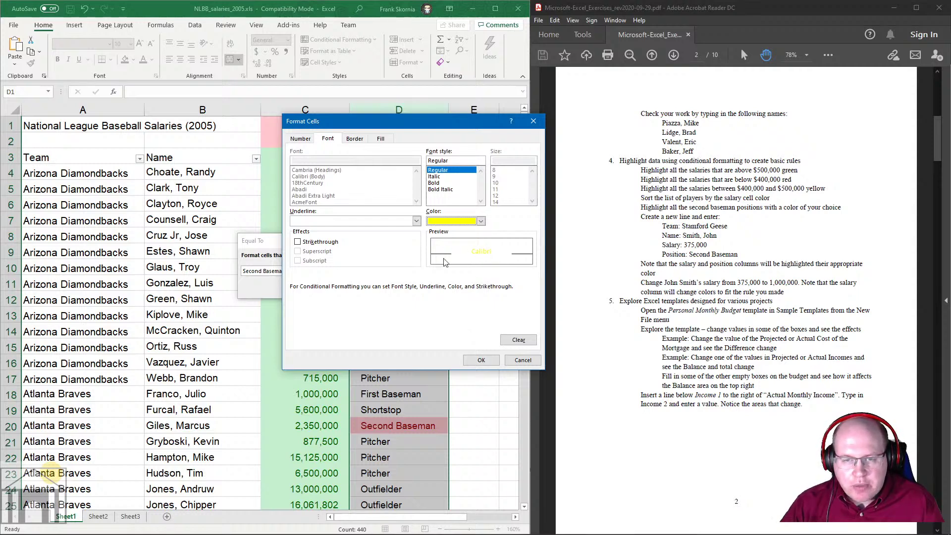
Step: Add a light blue fill to the custom format, apply the Second Baseman rule and check the highlighted cells in the Position column
click(381, 141)
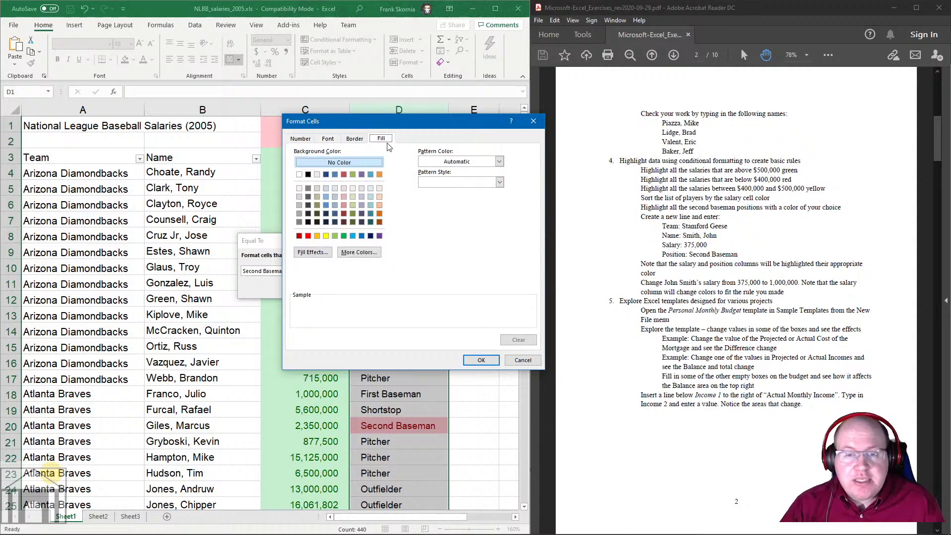
click(353, 237)
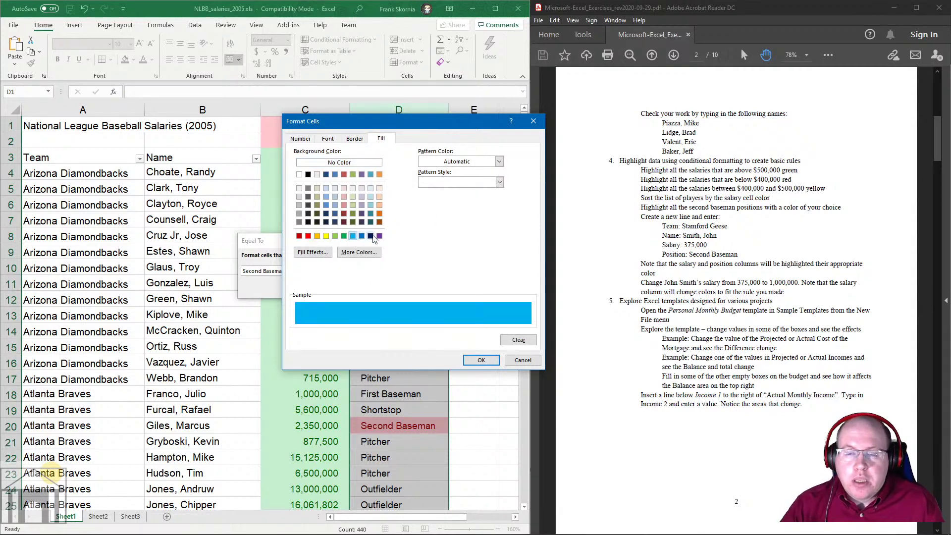
click(326, 139)
click(380, 138)
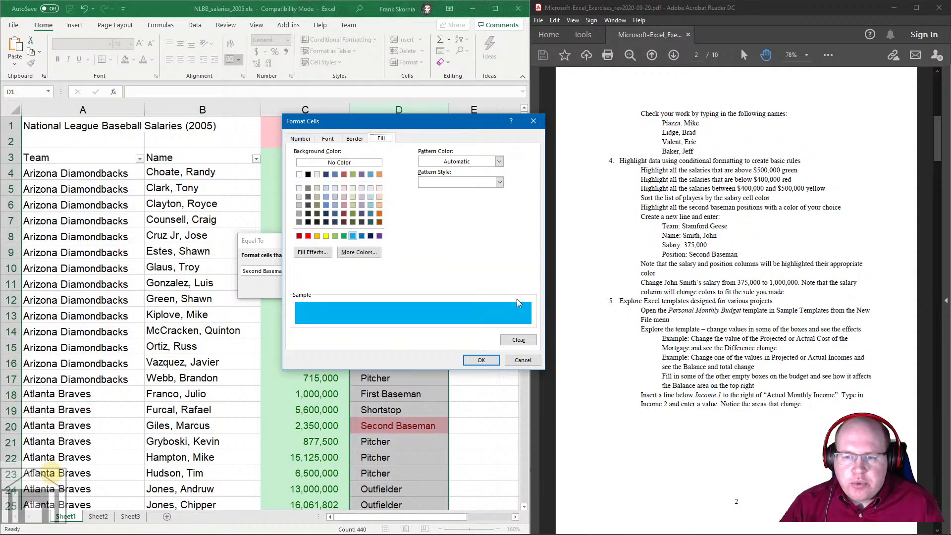
click(479, 359)
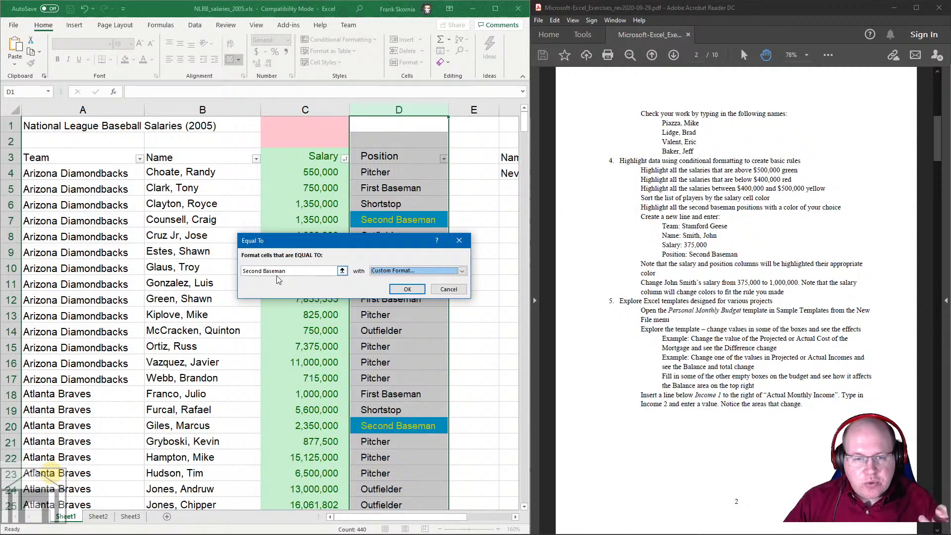
click(407, 289)
click(415, 261)
scroll(411, 252, down, 4)
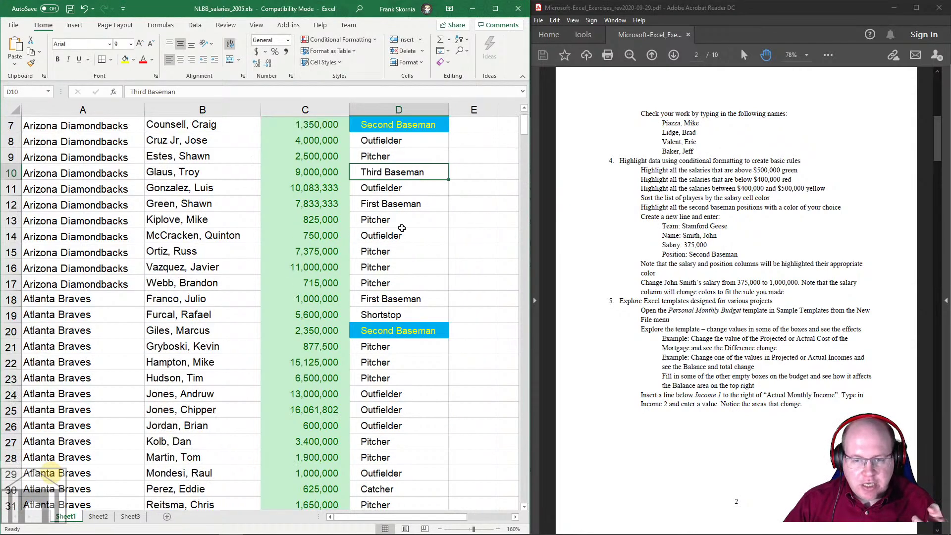
scroll(399, 240, down, 20)
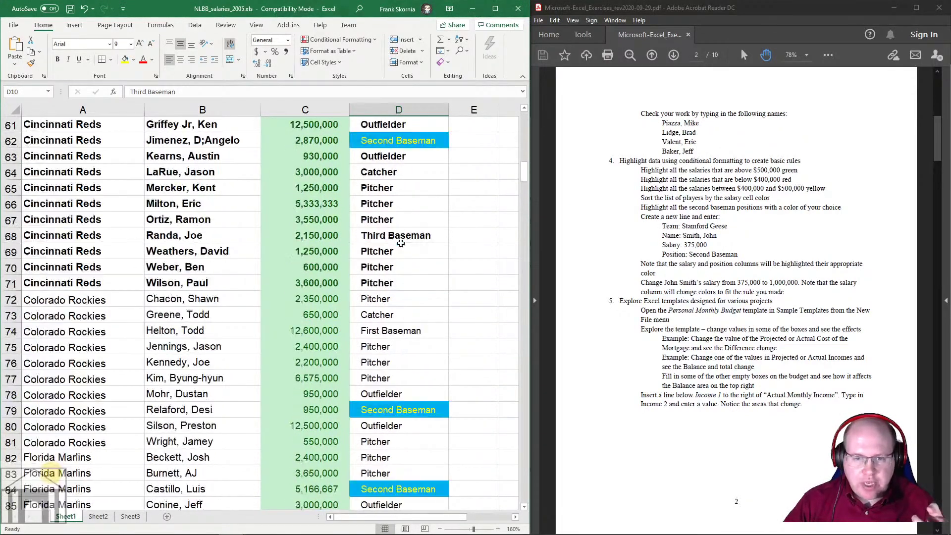
scroll(398, 236, down, 5)
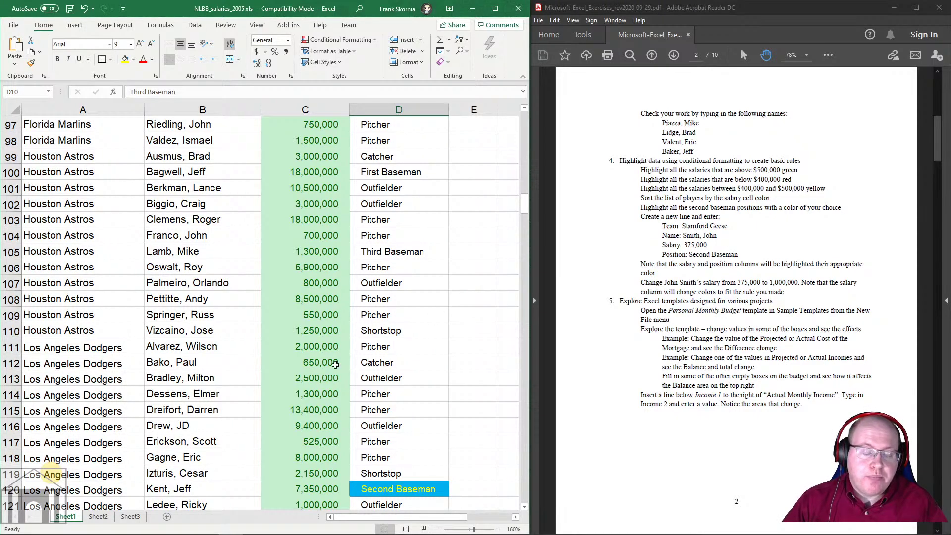
Step: Insert a blank row at row 73 among the Colorado Rockies entries and make its Team cell active
scroll(388, 447, down, 3)
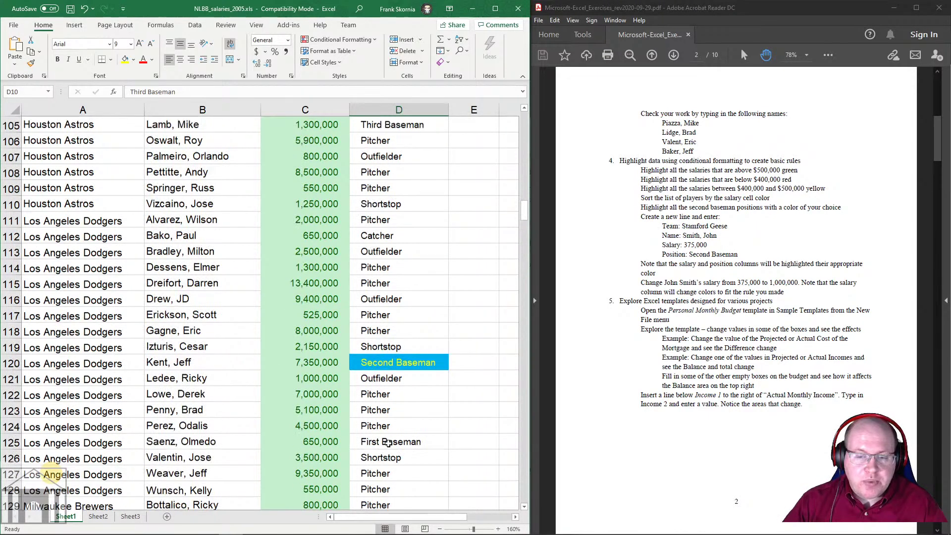
scroll(388, 441, up, 9)
scroll(388, 438, up, 5)
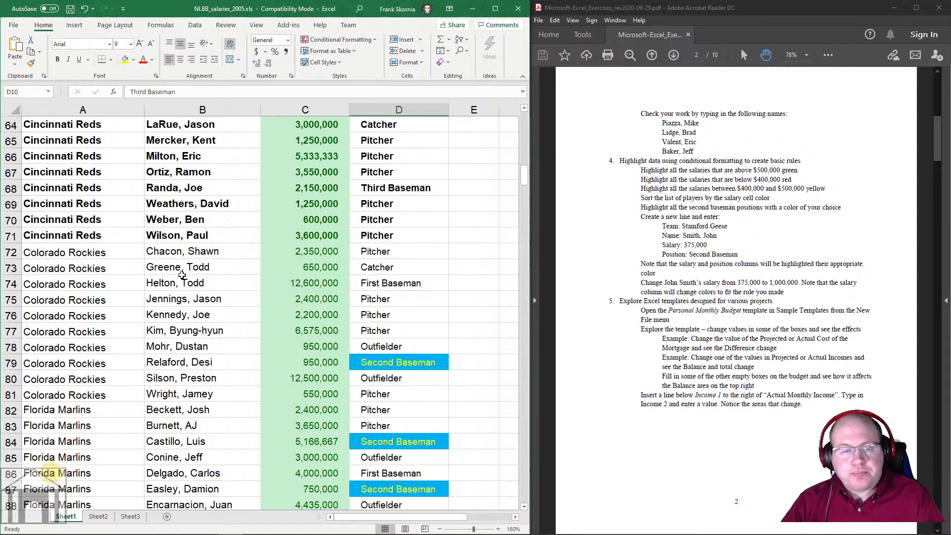
click(8, 268)
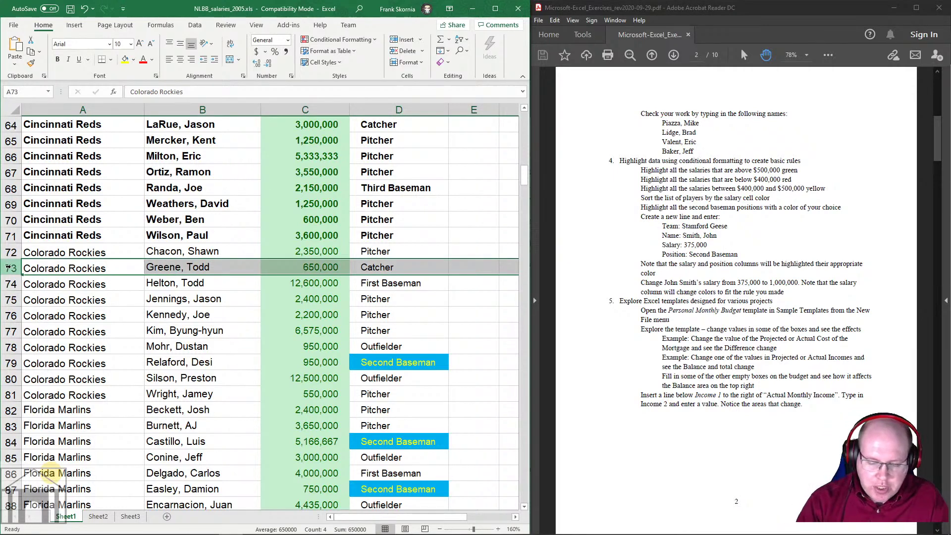
key(ctrl+shift+plus)
click(61, 266)
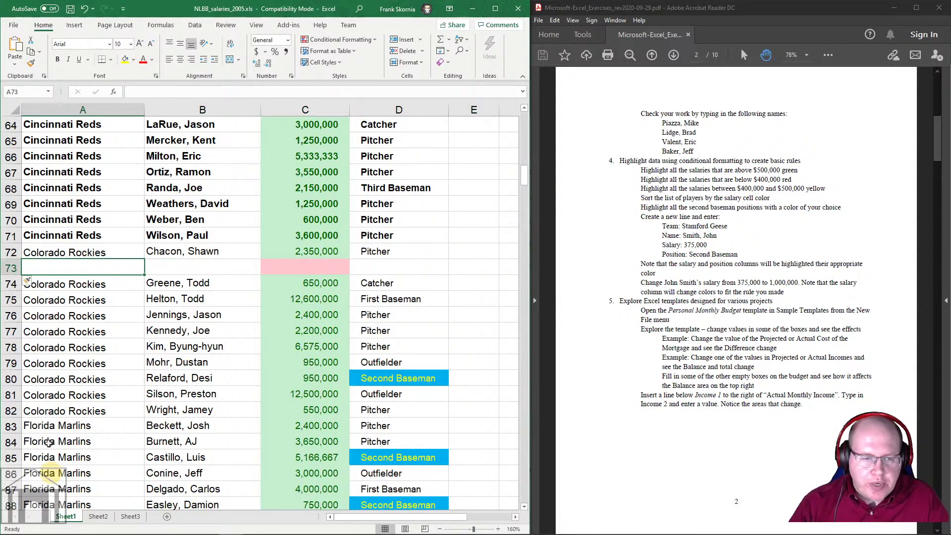
Step: Fill row 73 with the team Stamford Geese and the new player's name, last name first, as given in the exercise
scroll(314, 180, up, 1)
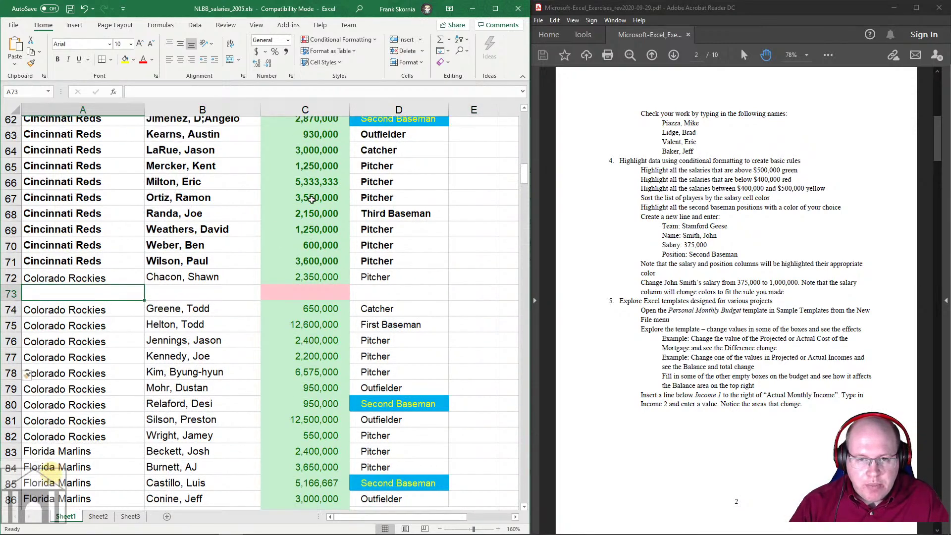
scroll(311, 218, down, 4)
scroll(311, 218, up, 6)
scroll(311, 218, down, 3)
scroll(310, 218, up, 2)
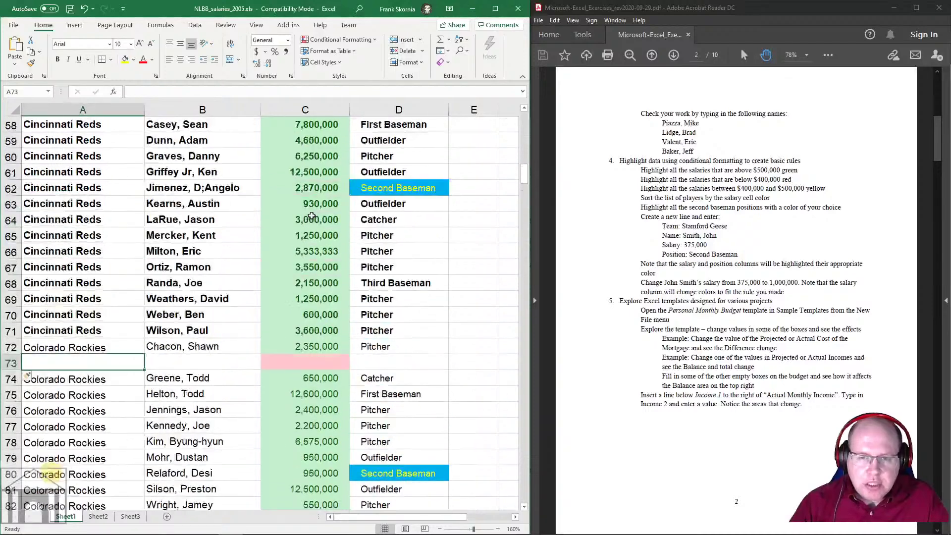
scroll(309, 271, down, 1)
text(Stamfor)
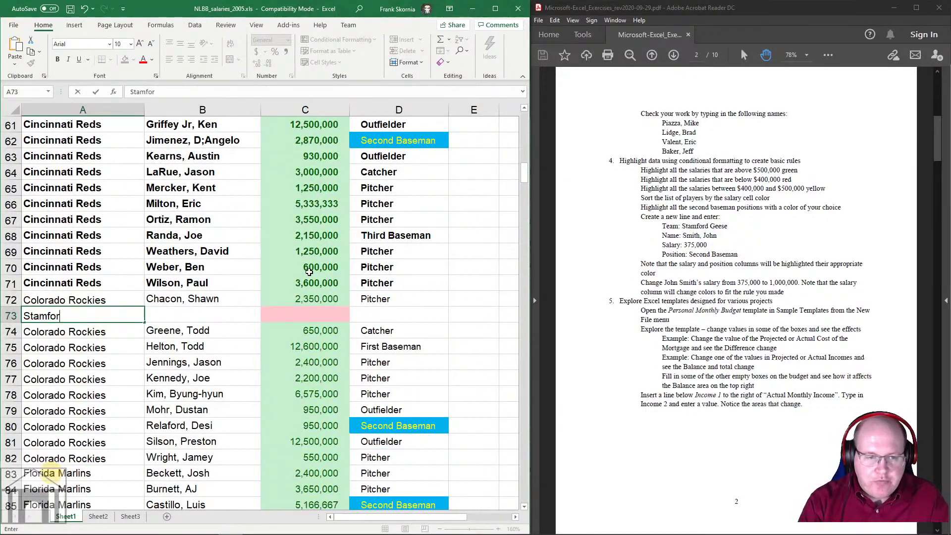
text(d Geese)
key(Tab)
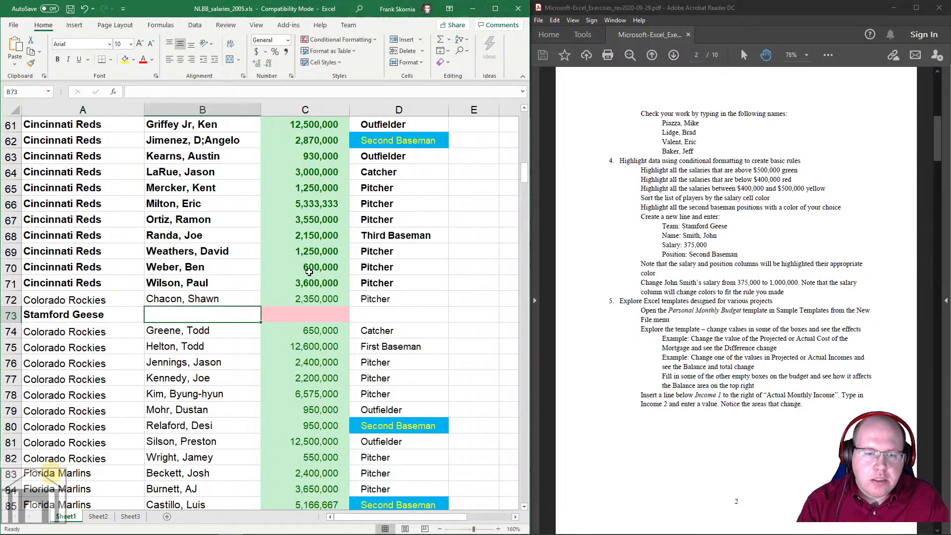
text(Smith)
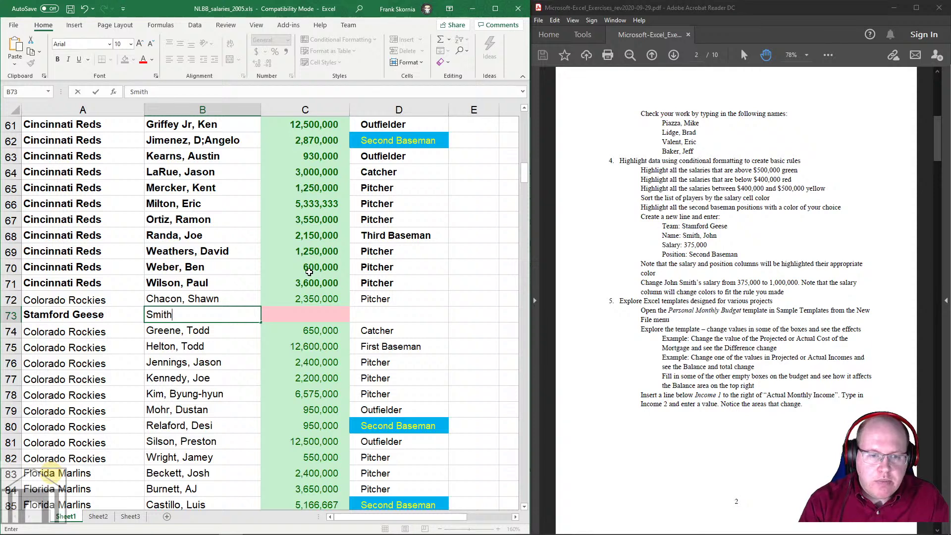
text(, John)
key(Tab)
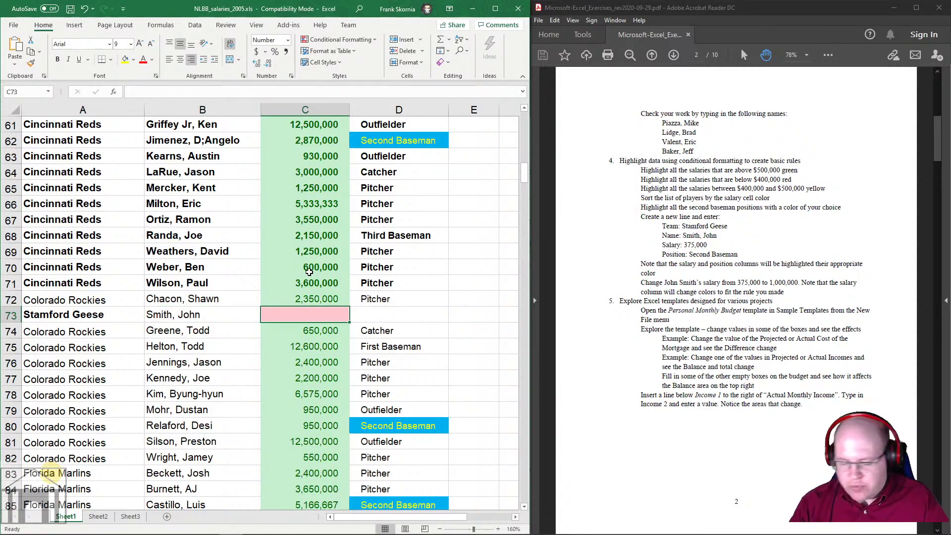
Step: Enter a salary of 375000 and the position Second Baseman for the new Stamford Geese player
text(375000)
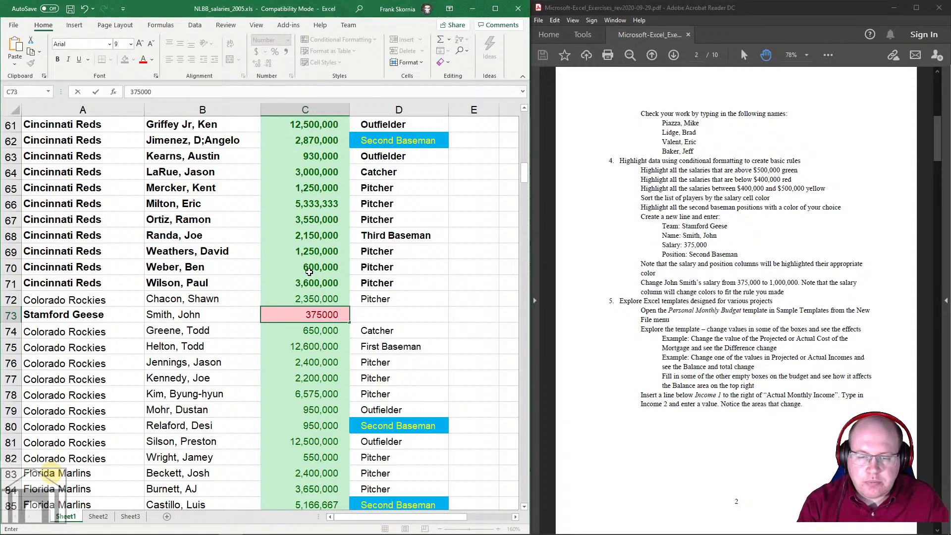
key(Tab)
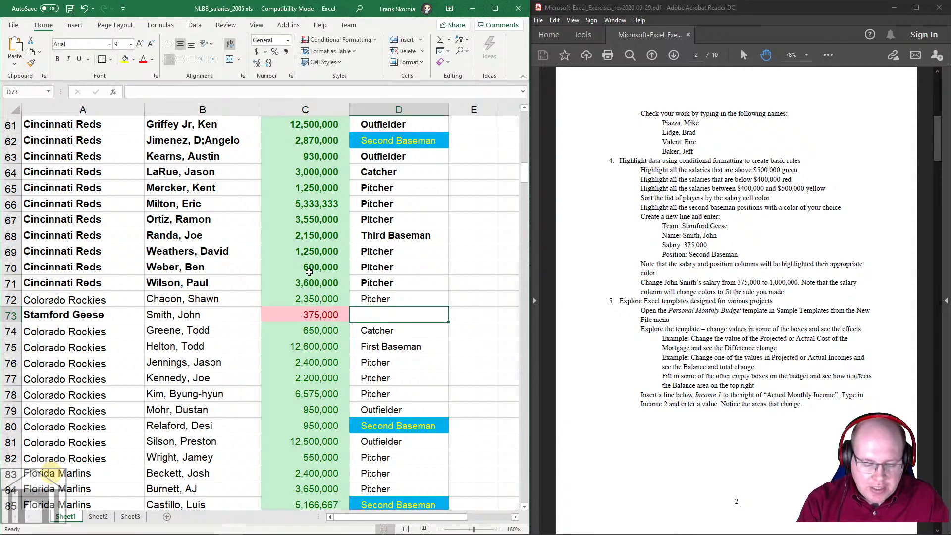
text(Secn)
text(ond)
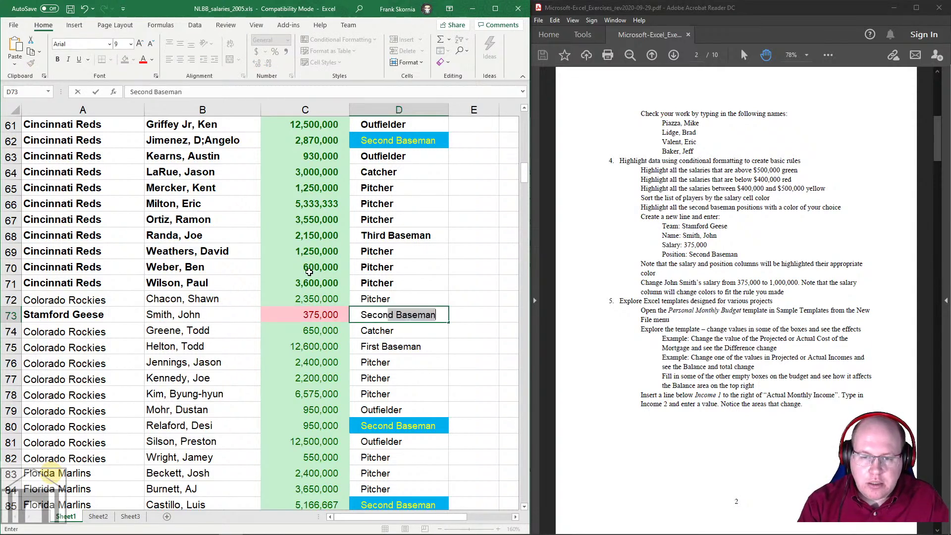
key(Return)
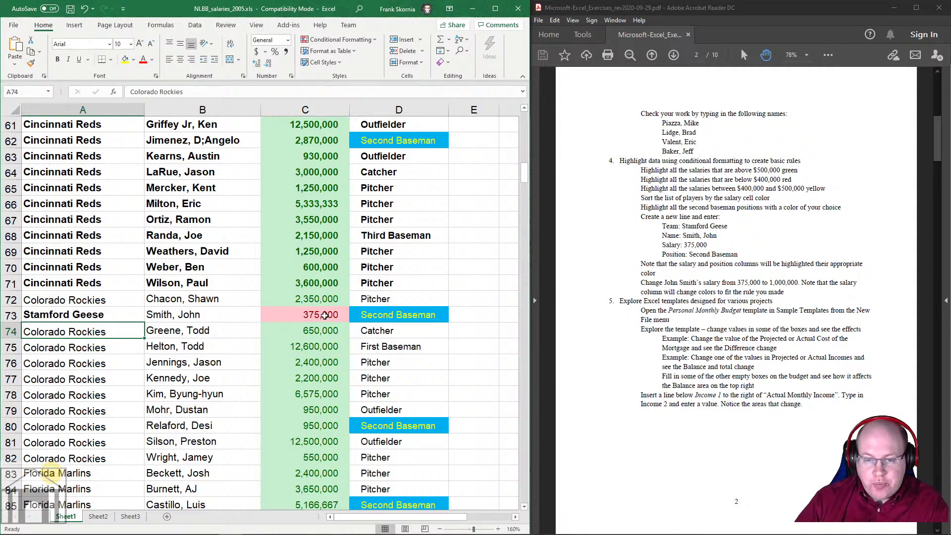
Step: Change the Stamford Geese player's salary in C73 to 410000 to test the conditional formatting
click(319, 314)
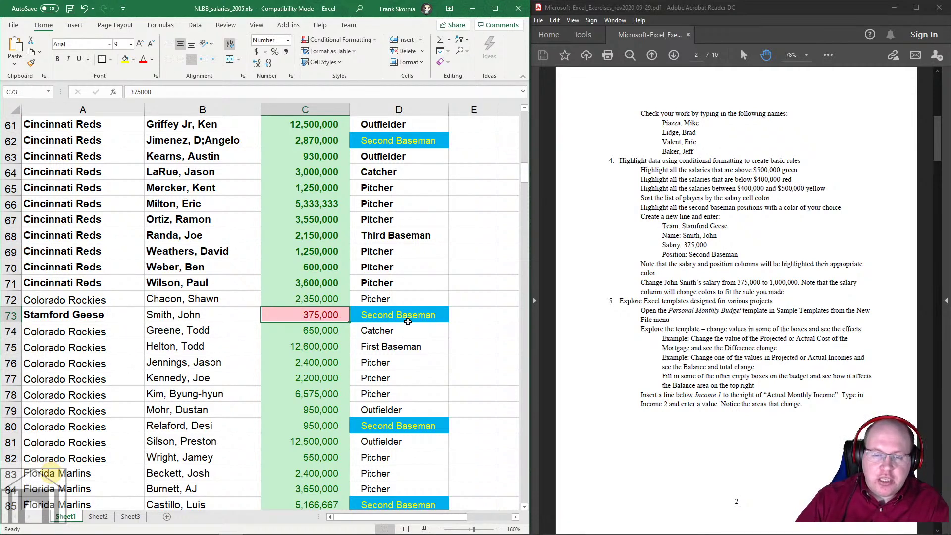
double_click(301, 313)
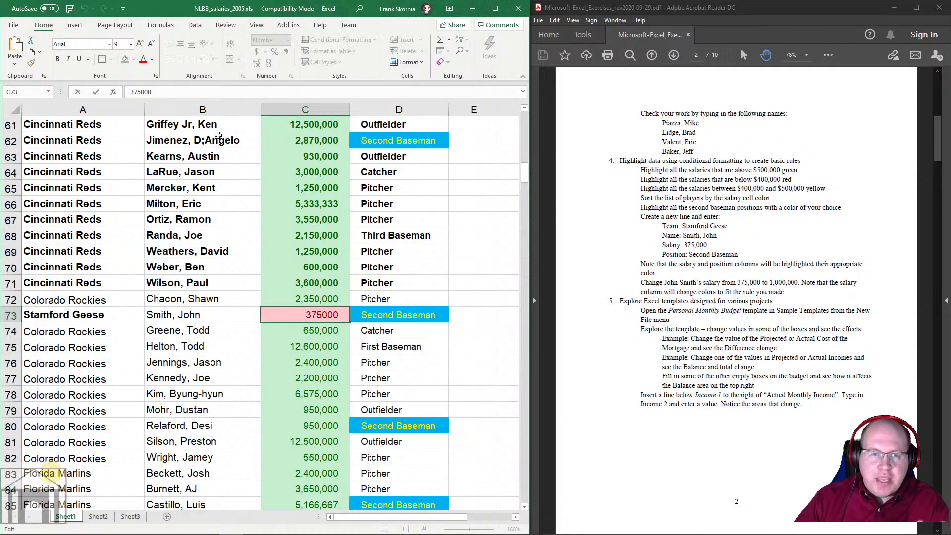
drag(158, 96, 122, 94)
text(410)
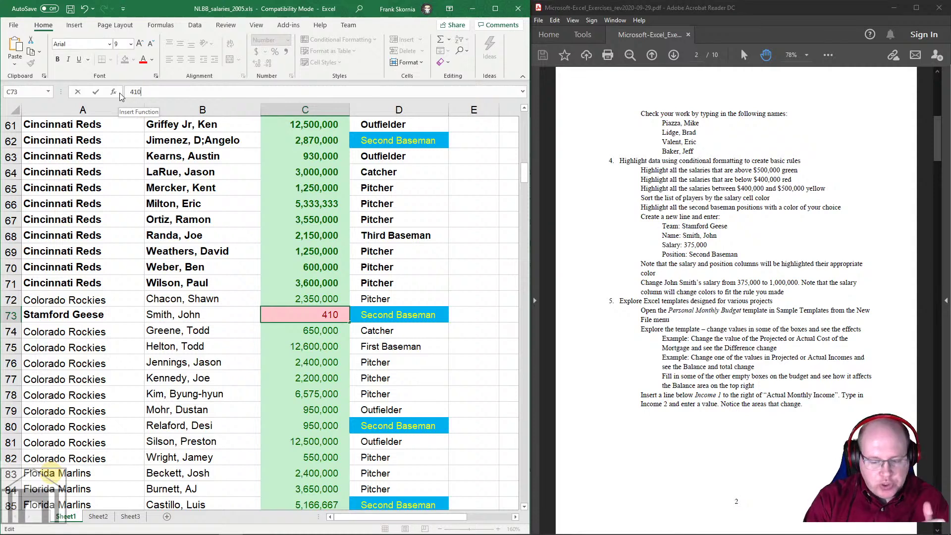
text(000)
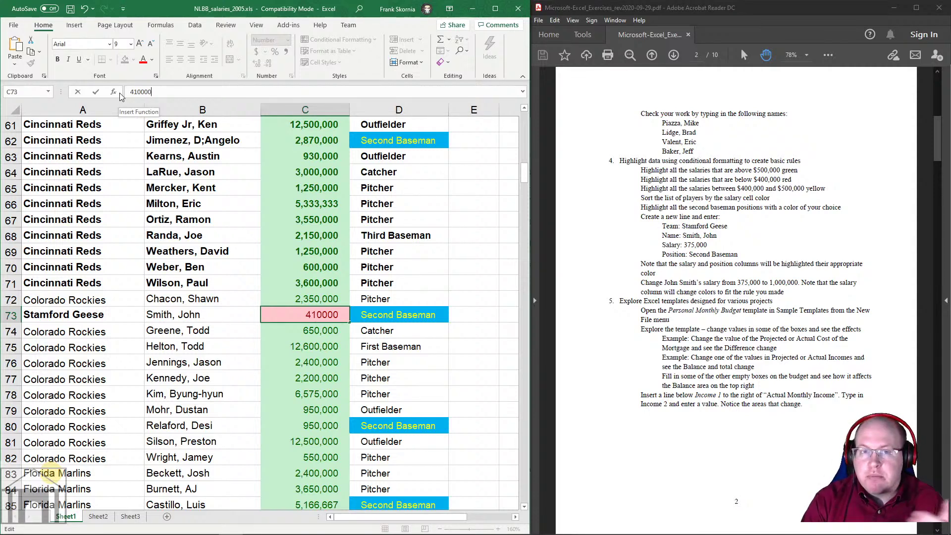
key(Return)
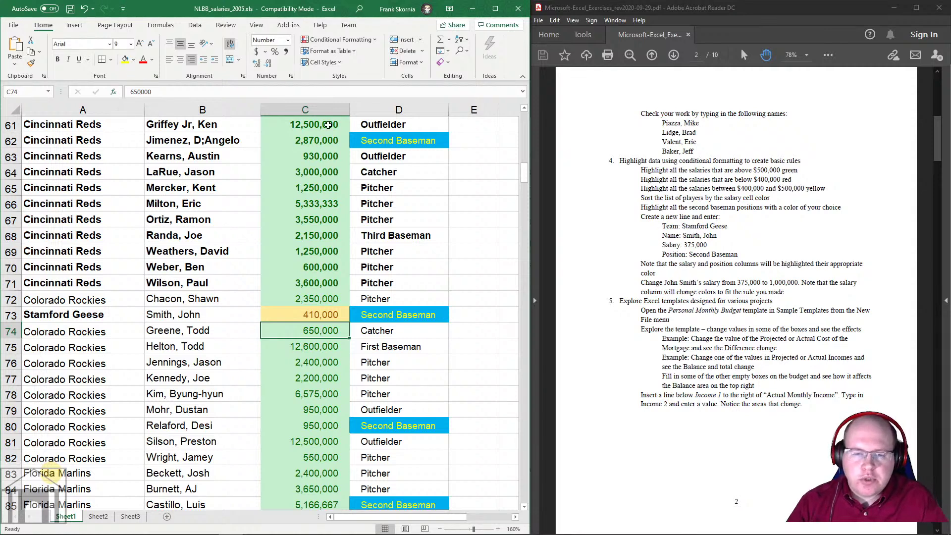
Step: Set the Stamford Geese player's salary in C73 back to 375,000
click(326, 317)
text(3)
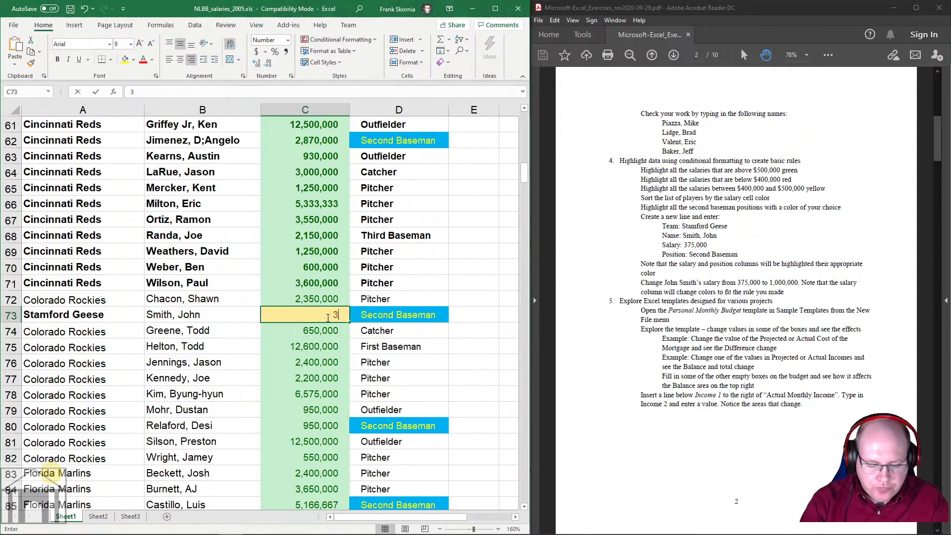
text(75,0000)
key(Return)
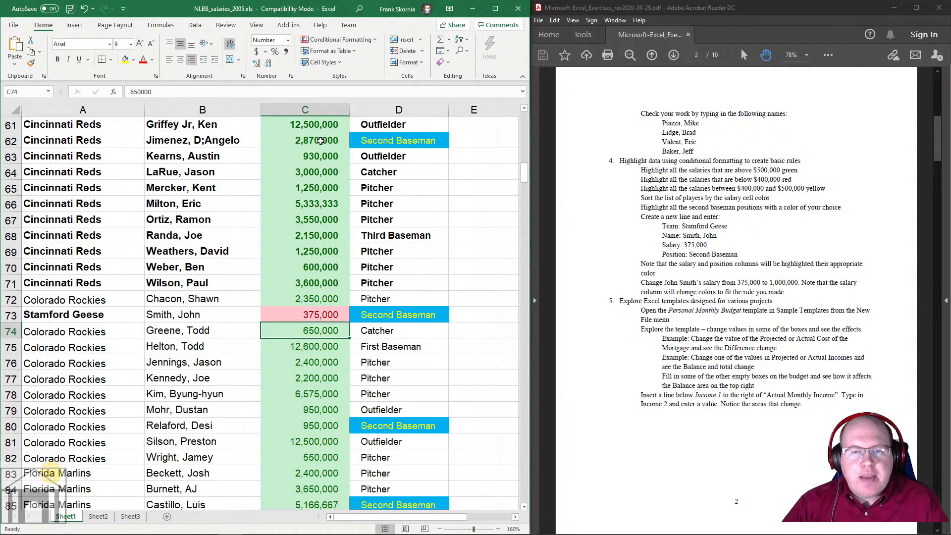
Step: Examine the conditional formatting colors in the Salary column from the first players down to the Stamford Geese row
click(317, 172)
scroll(318, 211, up, 1)
scroll(317, 211, up, 9)
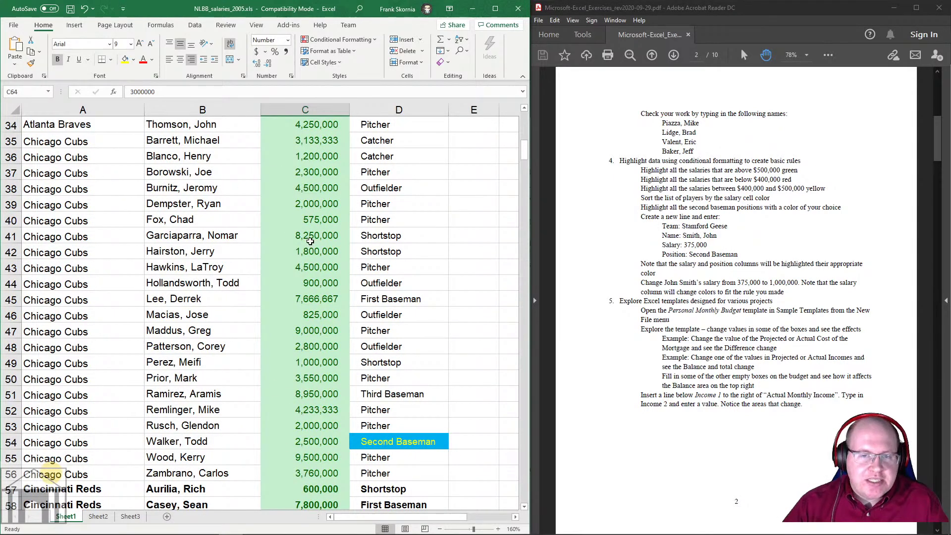
scroll(310, 241, up, 11)
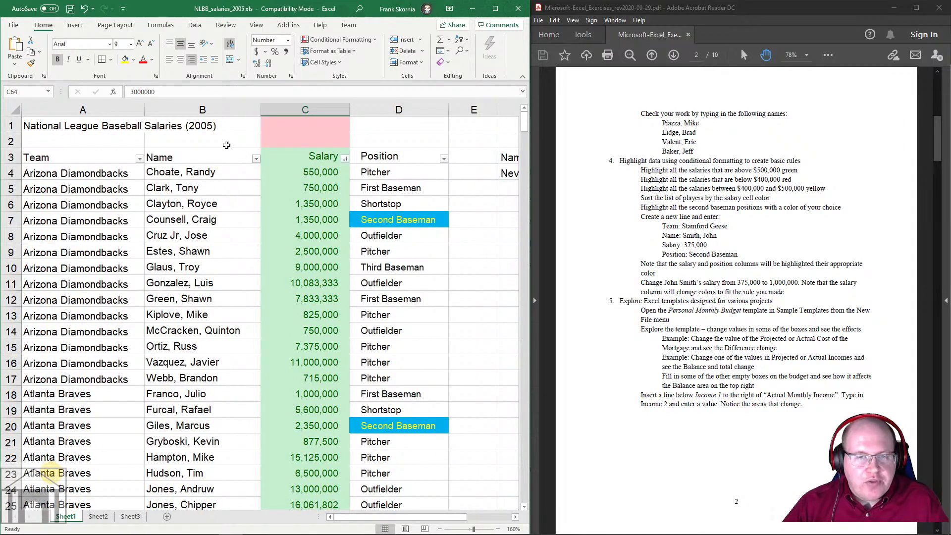
drag(310, 173, 333, 457)
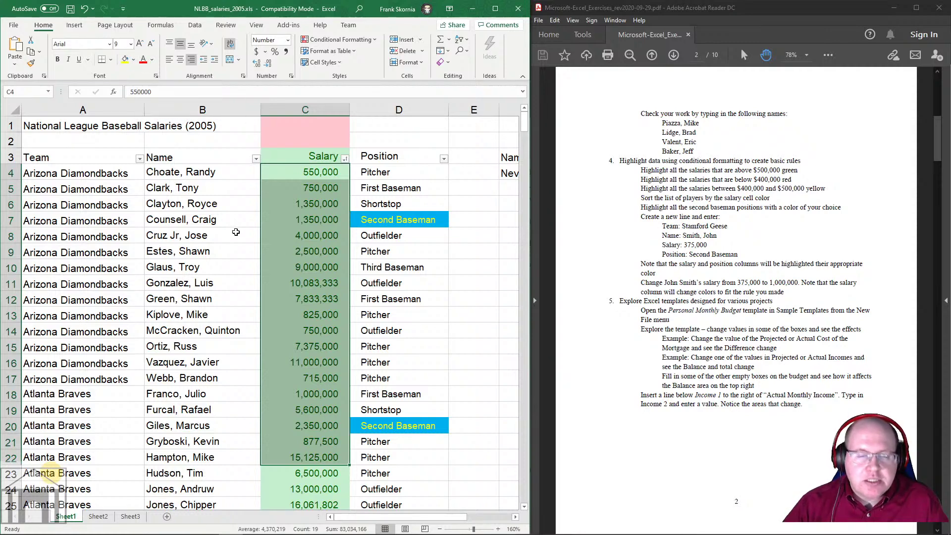
click(365, 358)
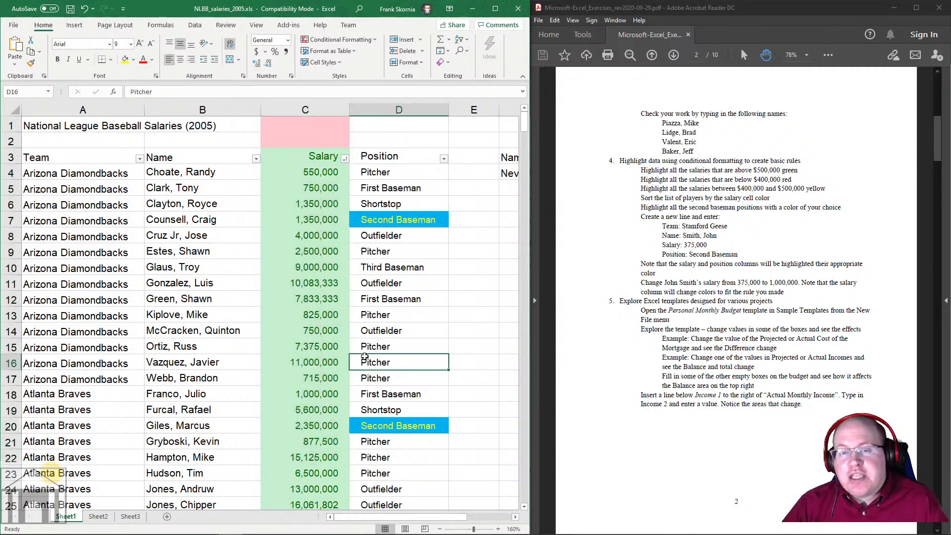
scroll(330, 329, down, 10)
scroll(330, 329, down, 11)
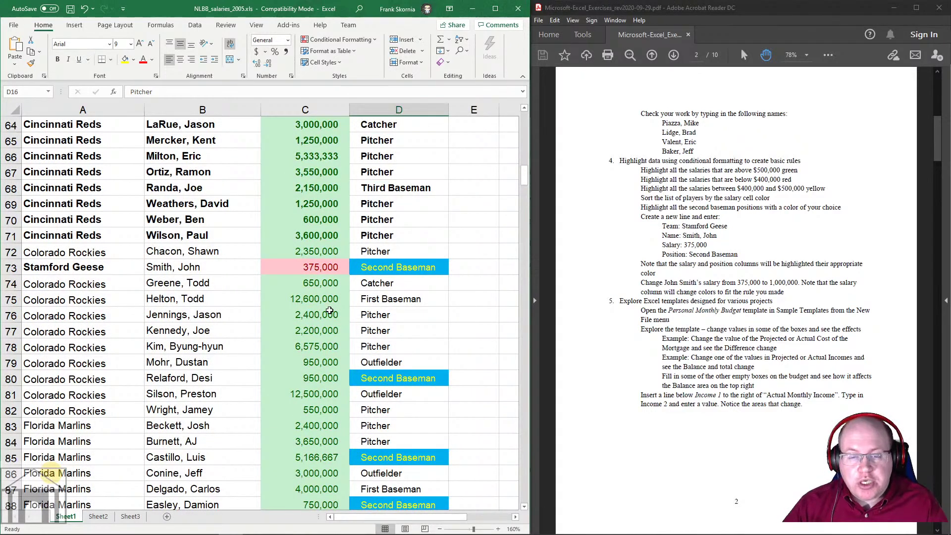
Step: Raise the Stamford Geese player's salary in C73 to 37500000 by adding two zeros
click(317, 268)
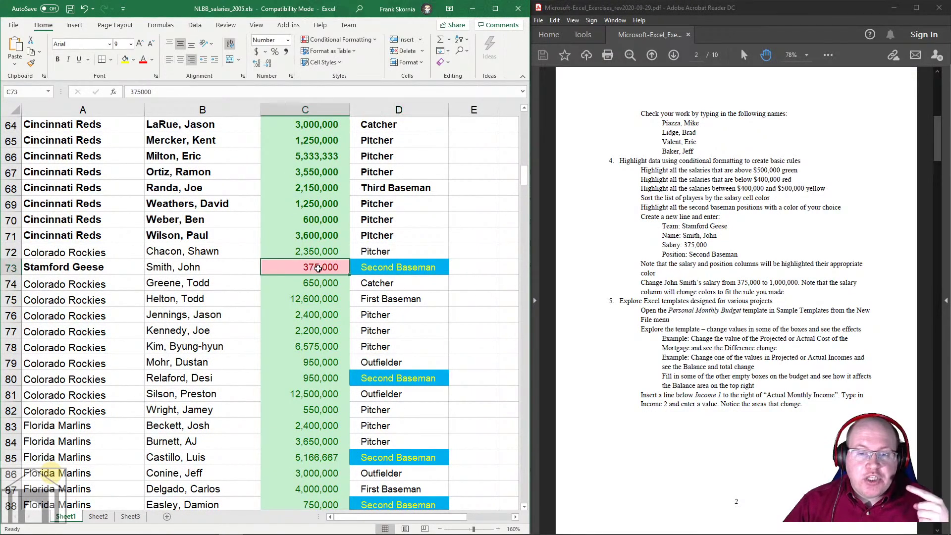
click(166, 92)
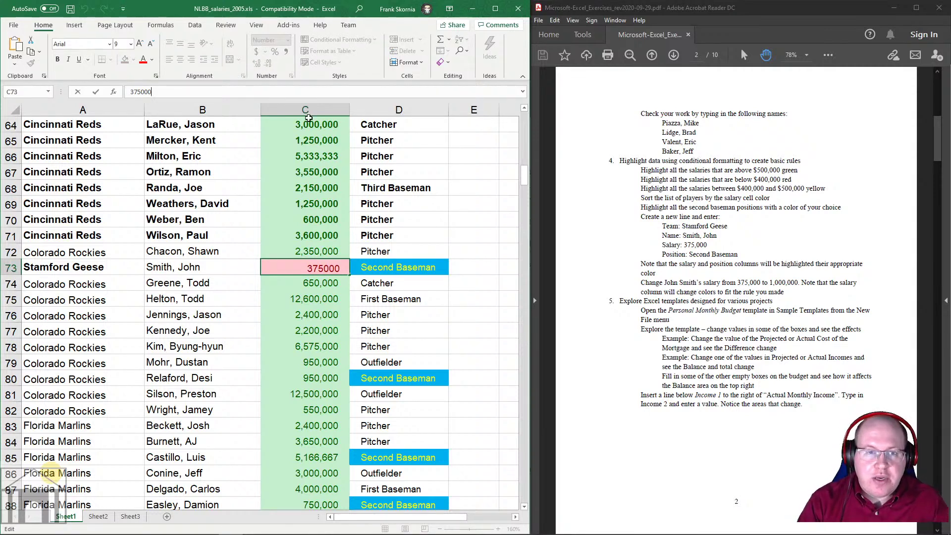
text(00)
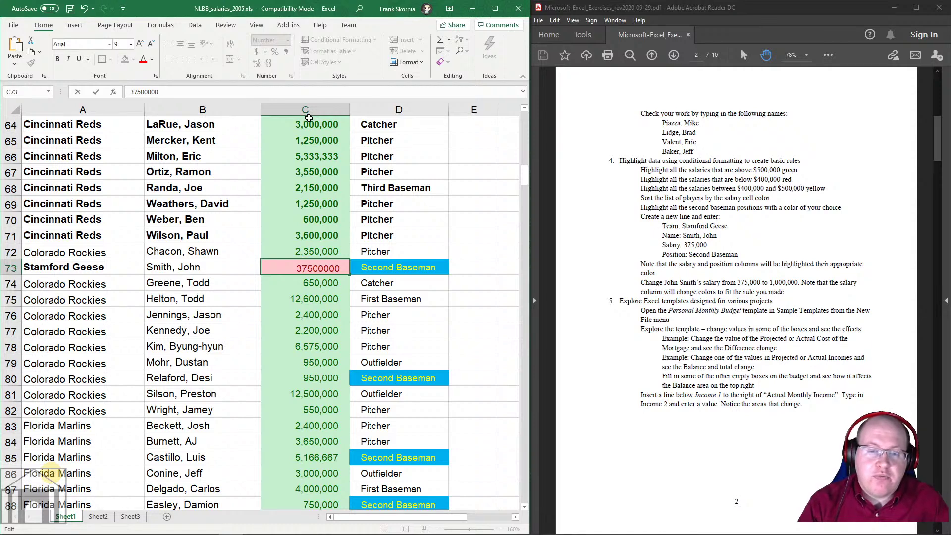
key(Return)
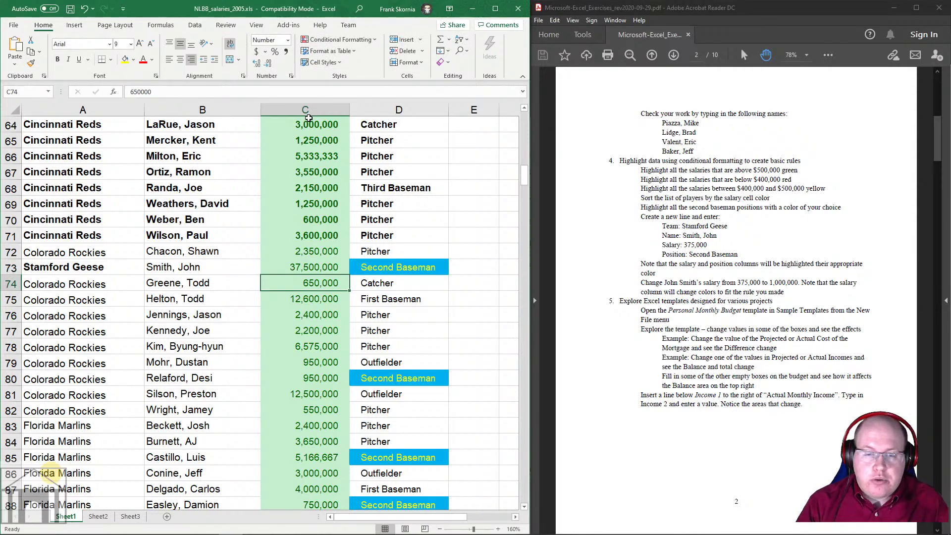
Step: Correct the Stamford Geese player's salary in C73 to 3750000 and select the cell again
click(321, 268)
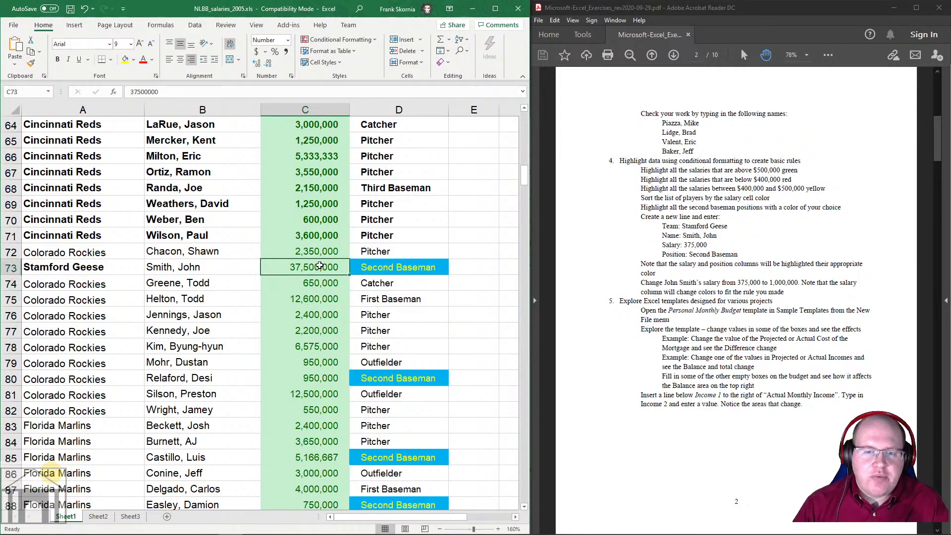
click(171, 91)
key(BackSpace)
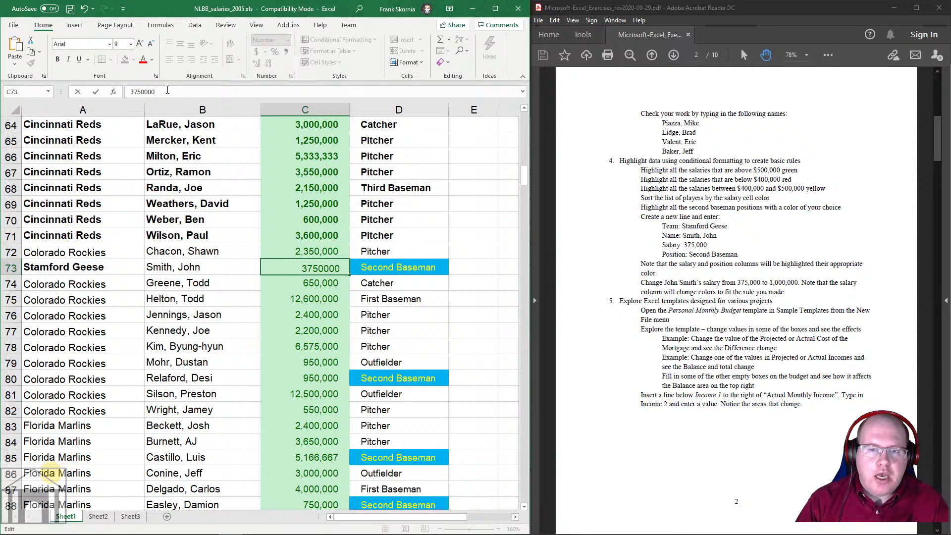
key(Return)
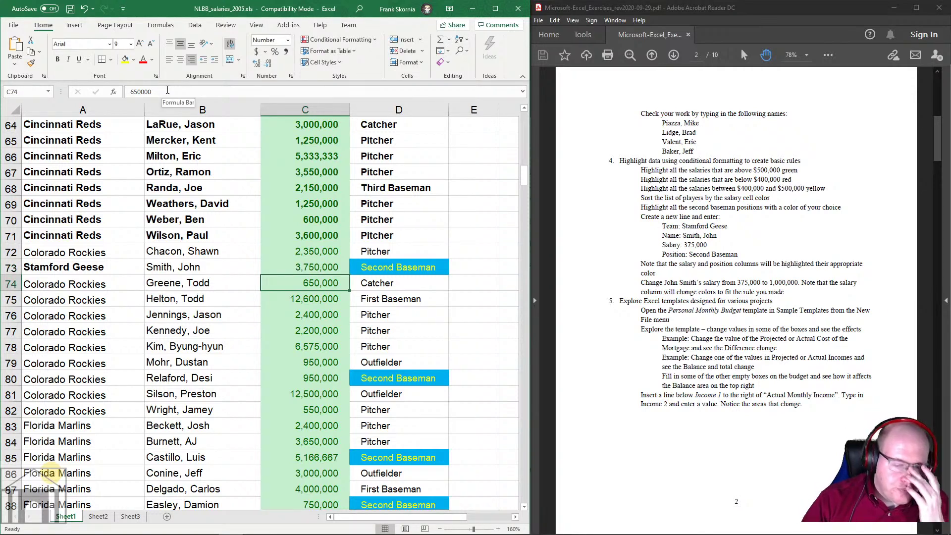
click(312, 269)
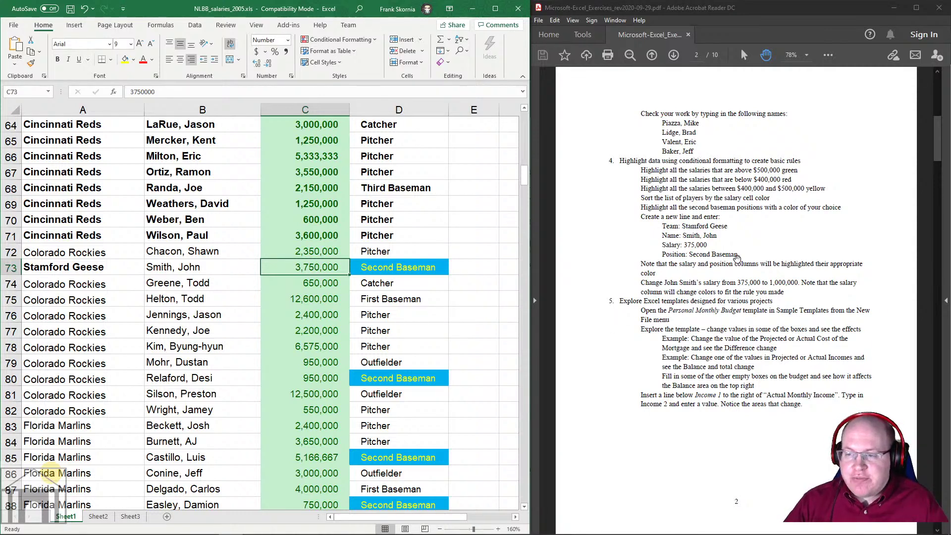
Step: Switch to the exercises PDF in Acrobat and view the Further Study and Practice section on the last page
key(End)
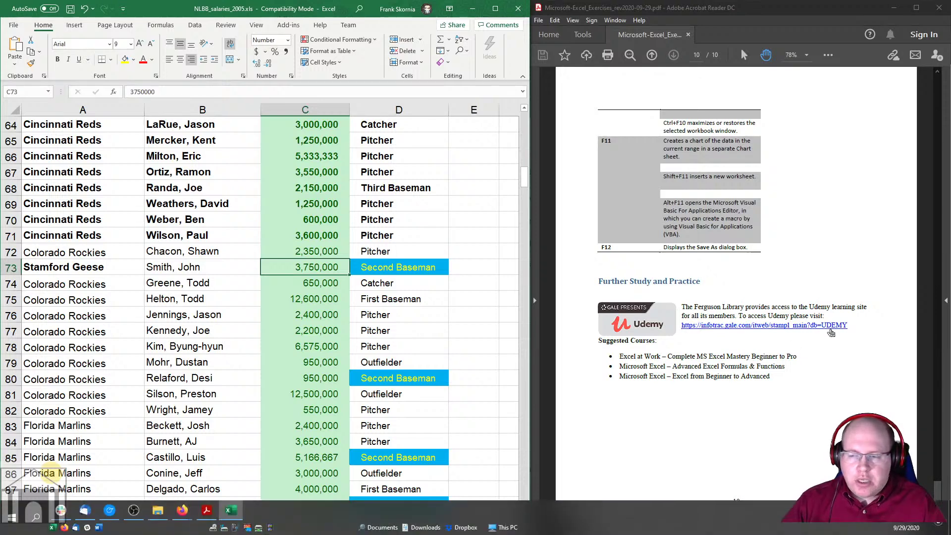
Step: Open the PDF's Udemy link, allow the connection and sign in, and return to the suggested courses in Acrobat
click(756, 327)
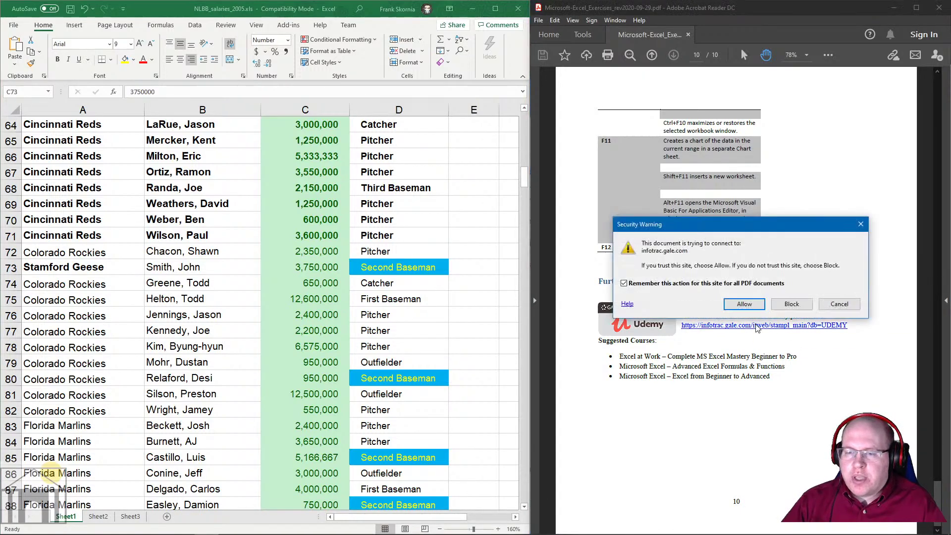
click(744, 305)
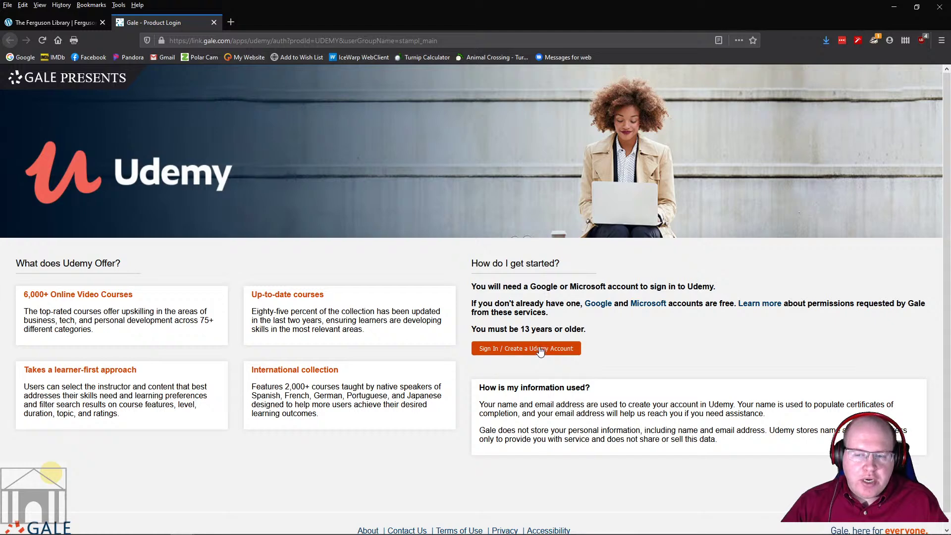
click(539, 348)
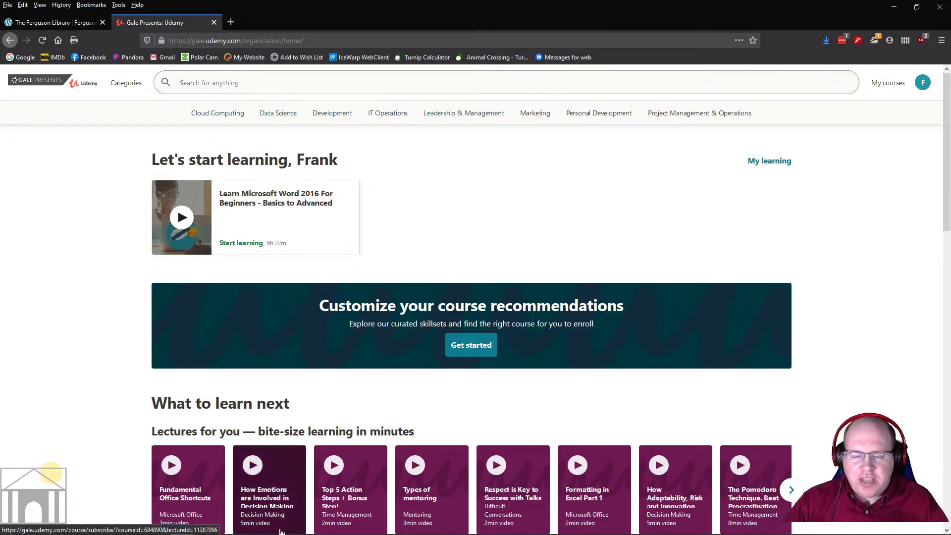
mouse_move(280, 532)
click(206, 510)
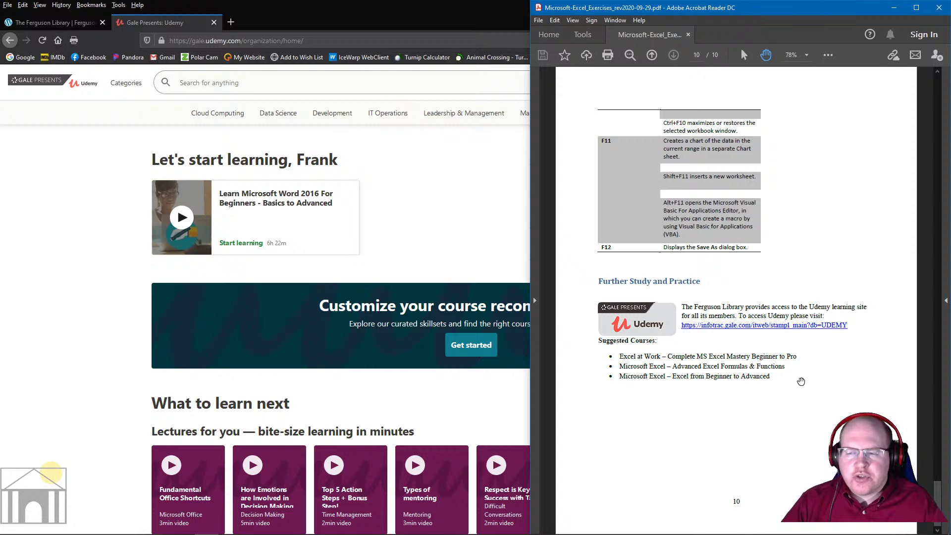
Step: Switch to the browser and search Google for "excel 2016 vlookup" in a new tab
click(243, 24)
click(230, 22)
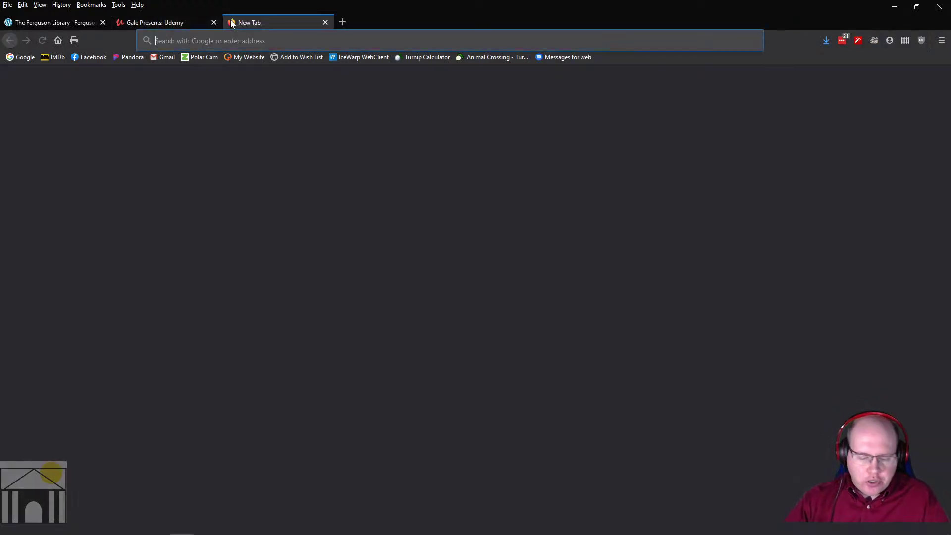
text(google.com)
key(Return)
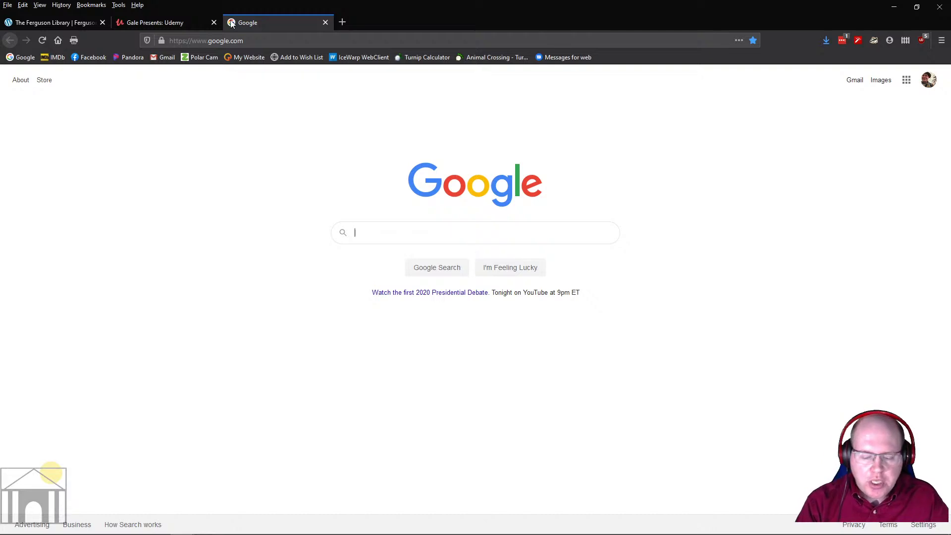
text(excel )
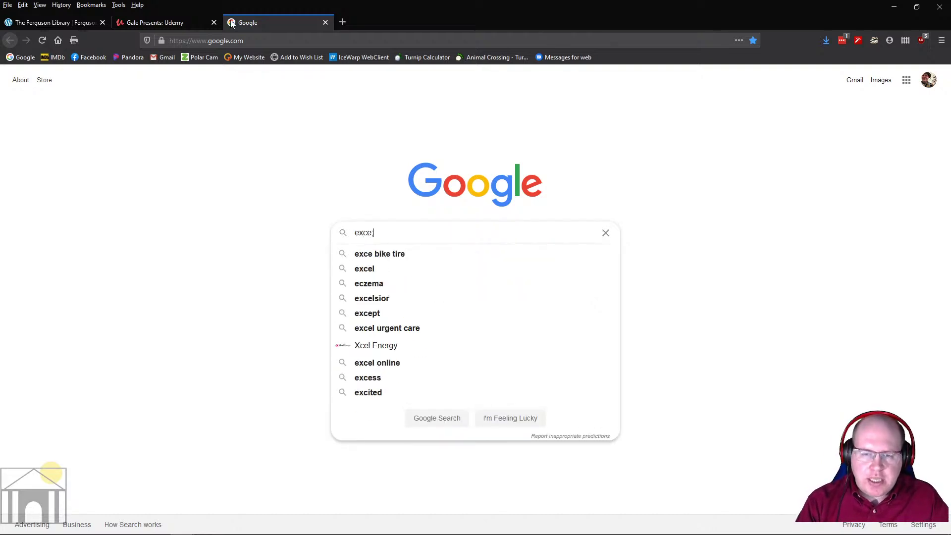
text(2016 )
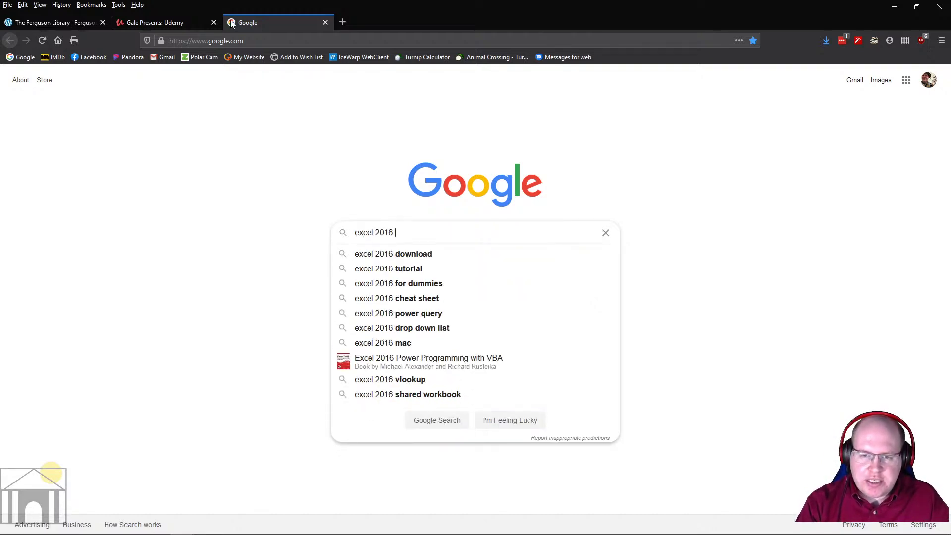
text(vlookup)
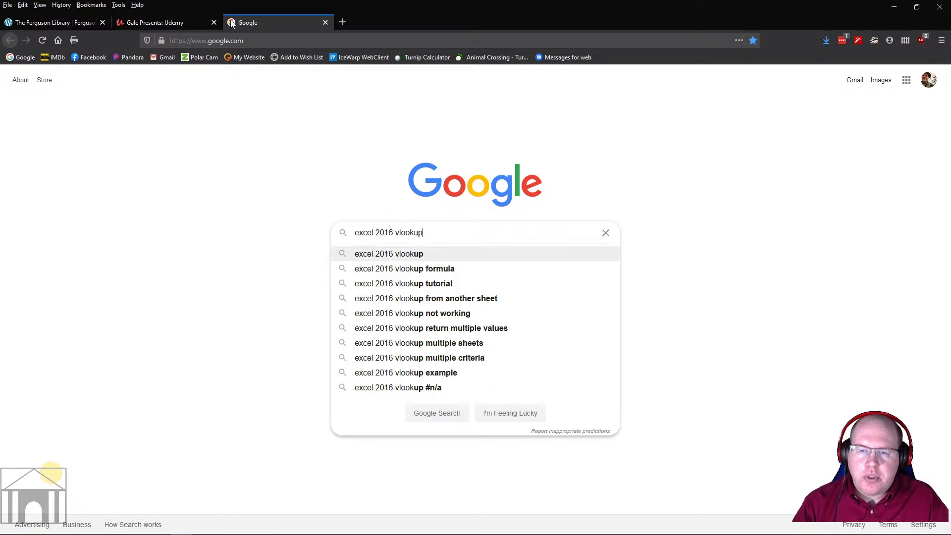
key(Return)
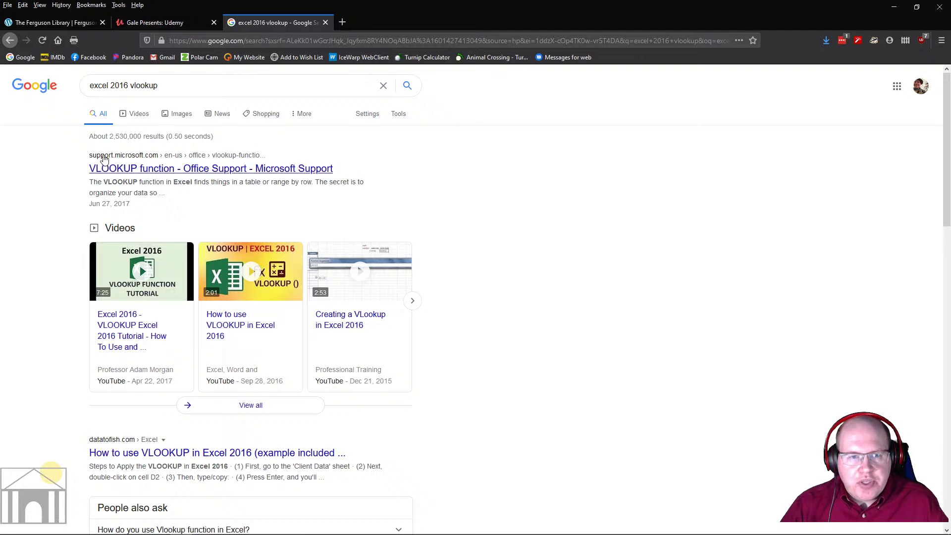
Step: Open the Microsoft Support article on the VLOOKUP function and read through its instructions and examples to the end
click(154, 168)
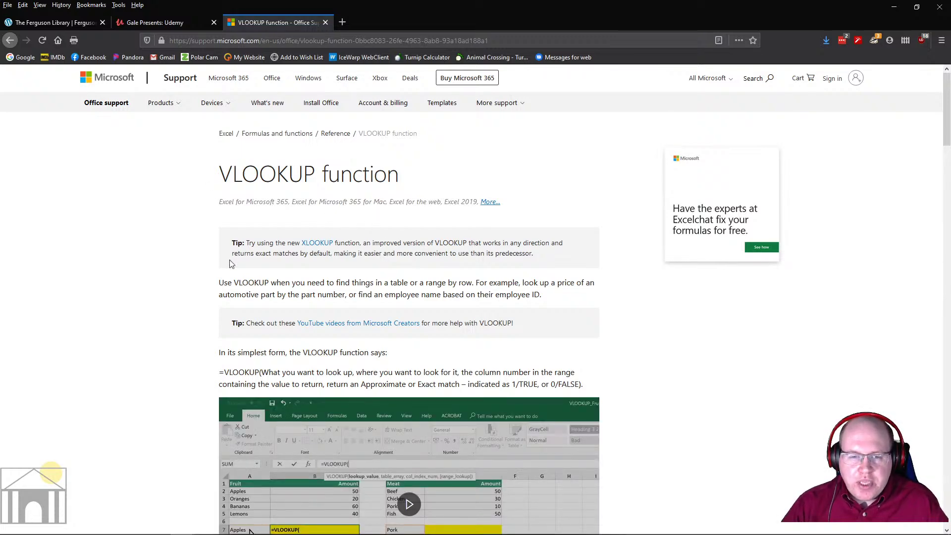
scroll(269, 279, down, 5)
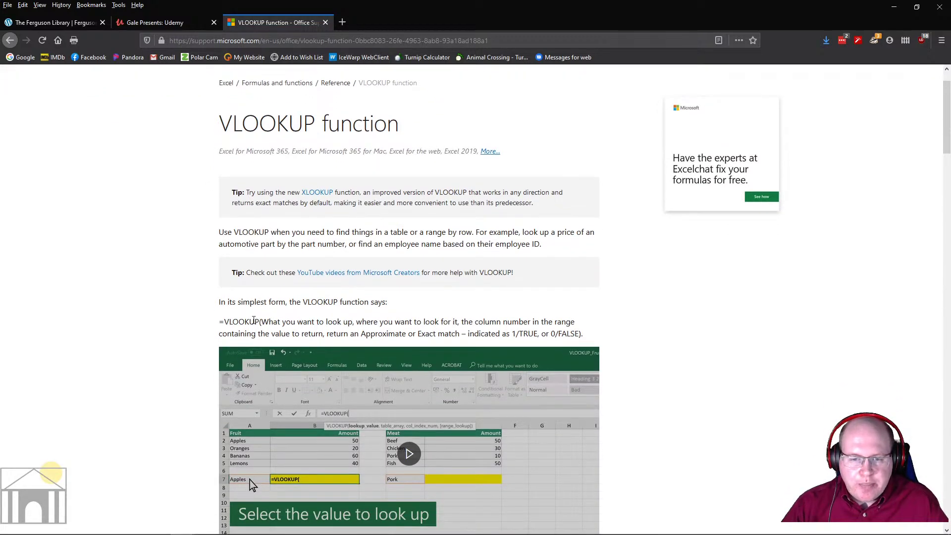
scroll(350, 236, up, 5)
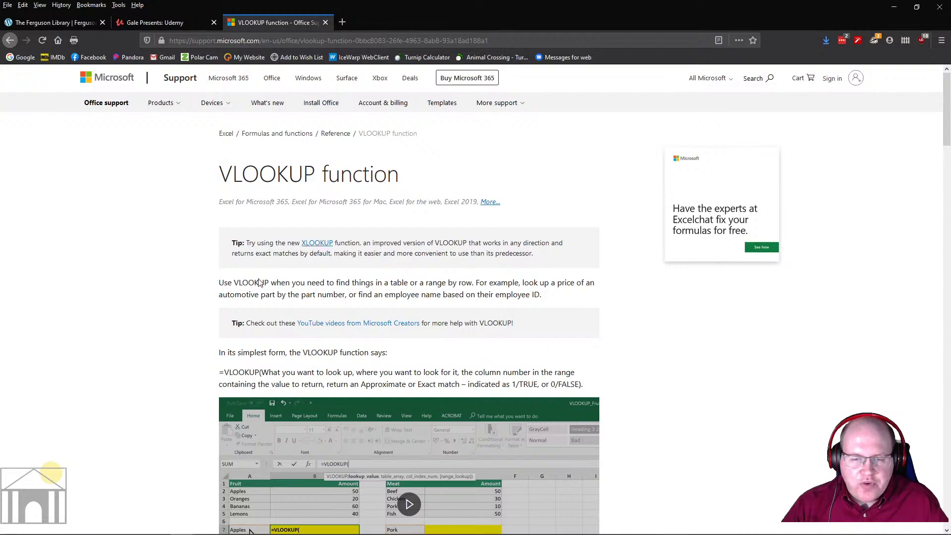
scroll(157, 292, down, 9)
scroll(188, 293, down, 1)
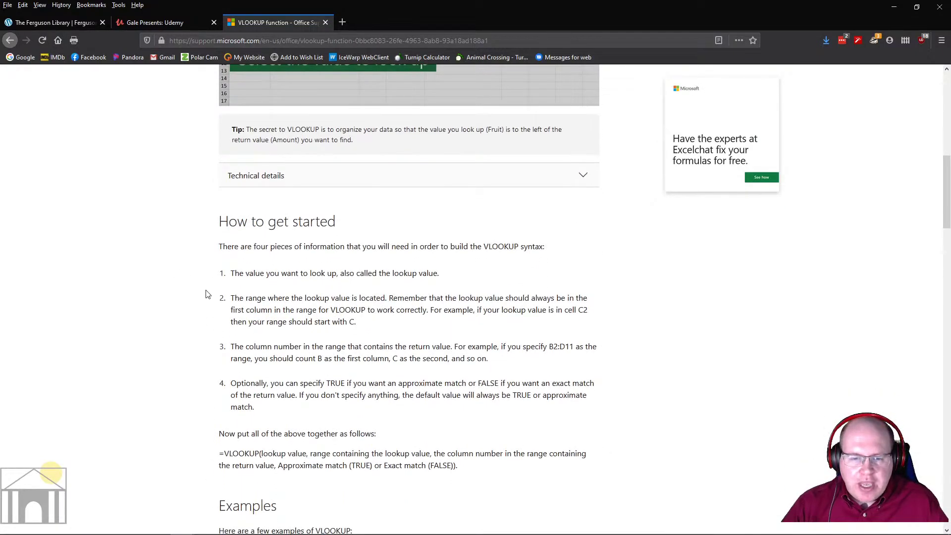
scroll(373, 340, down, 4)
scroll(301, 244, down, 17)
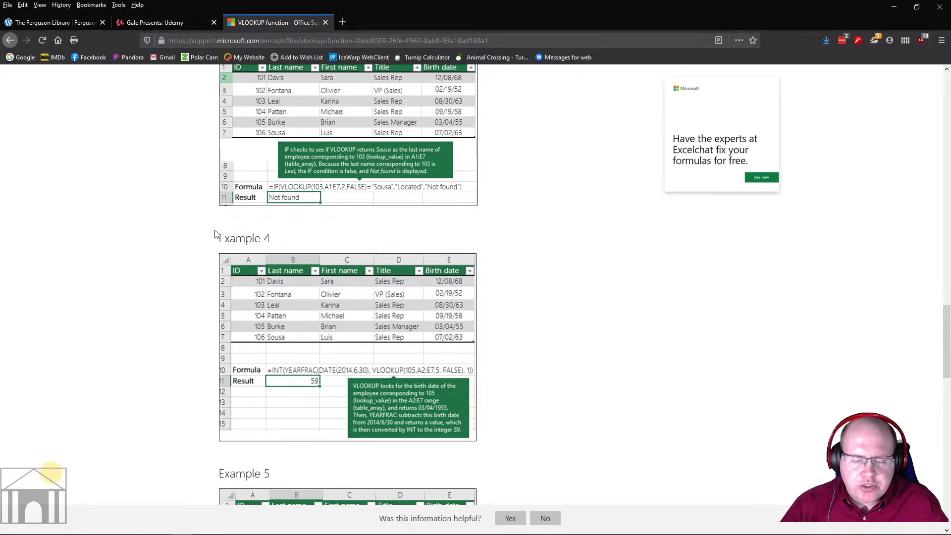
scroll(216, 234, down, 11)
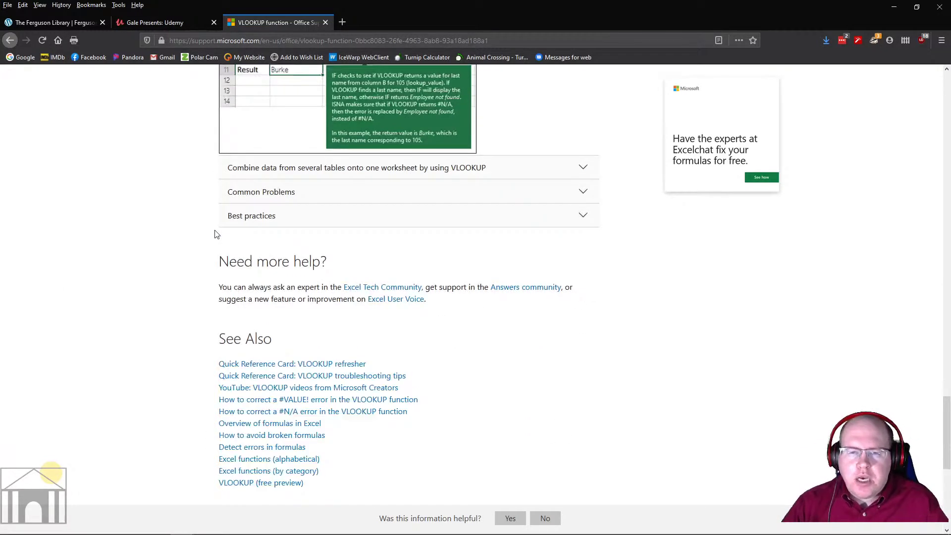
Step: Expand the article's Best practices and Common Problems sections, review the examples, and return to the Google results
click(296, 217)
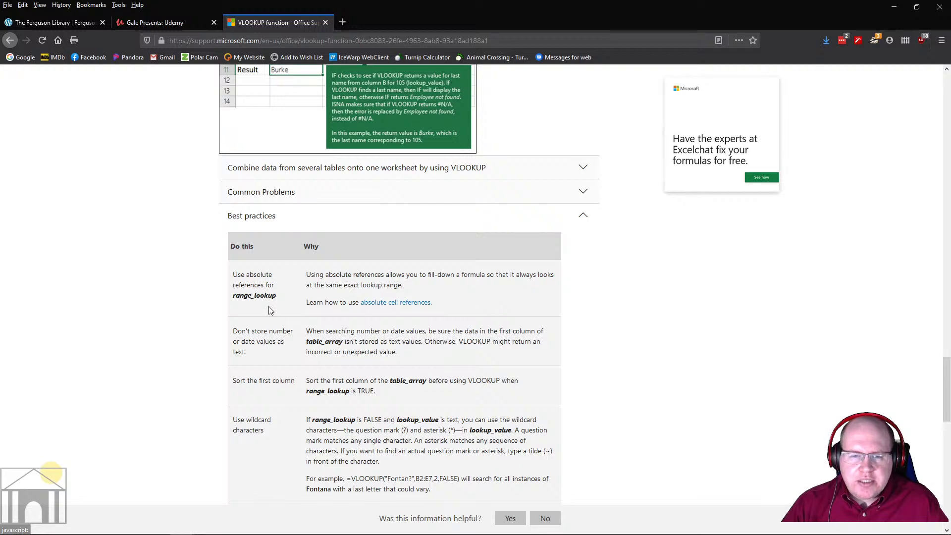
click(289, 194)
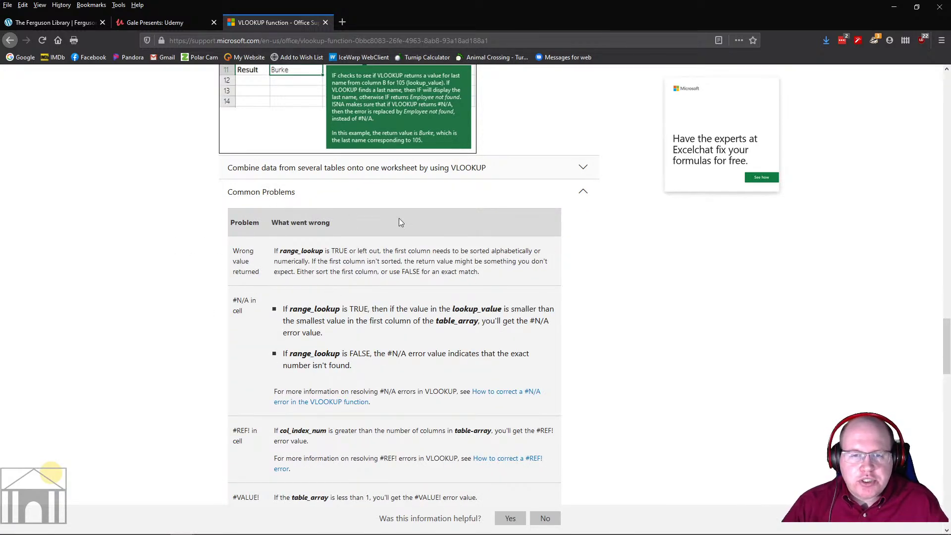
scroll(149, 255, up, 15)
scroll(151, 254, up, 5)
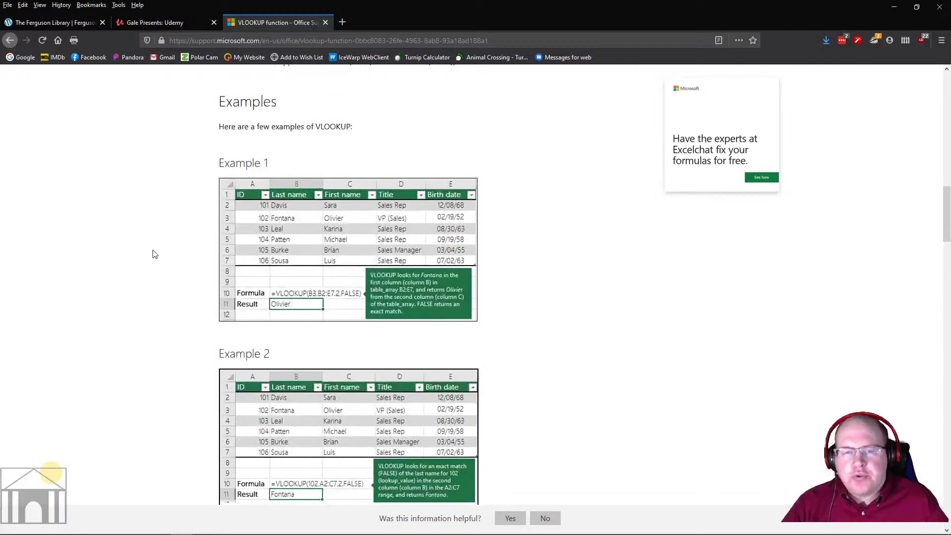
key(alt+Left)
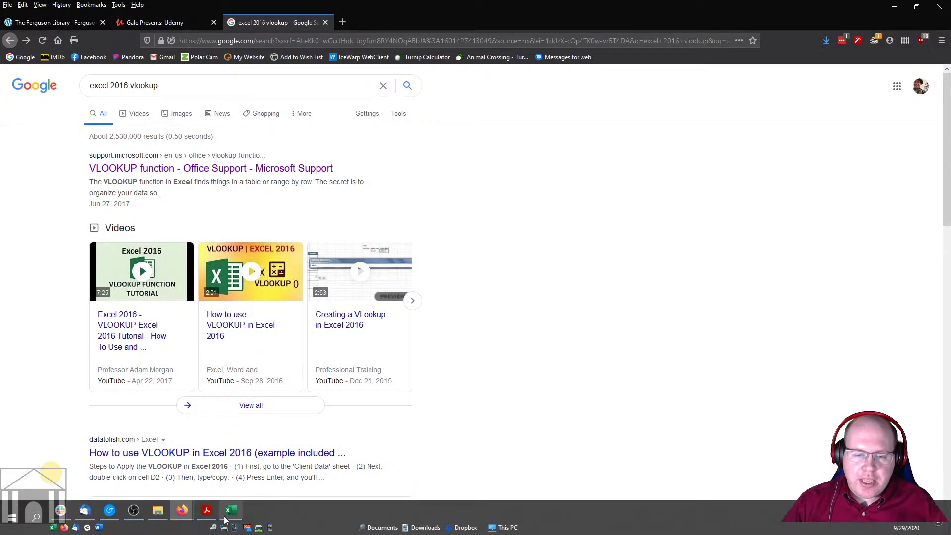
Step: Switch to Excel, maximize the salaries workbook window, and browse the templates available for a new workbook
click(227, 517)
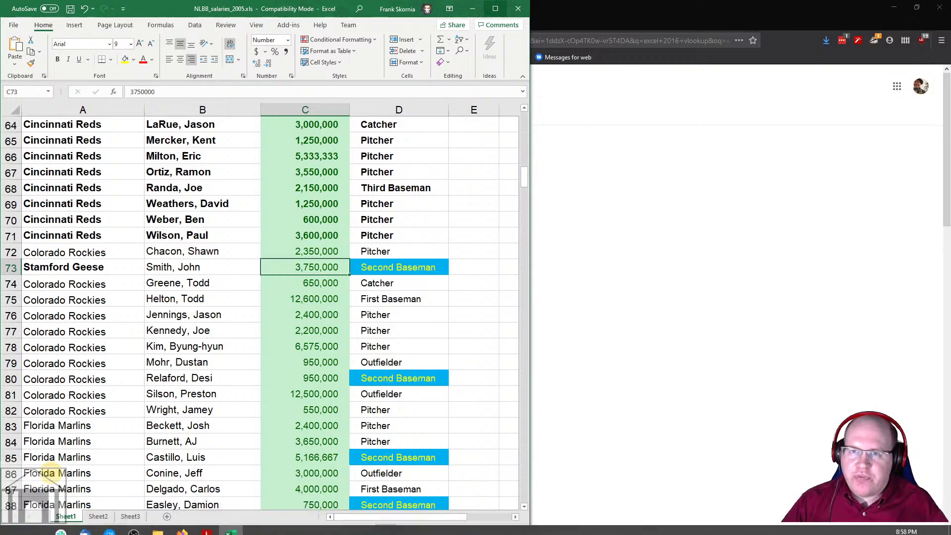
click(495, 9)
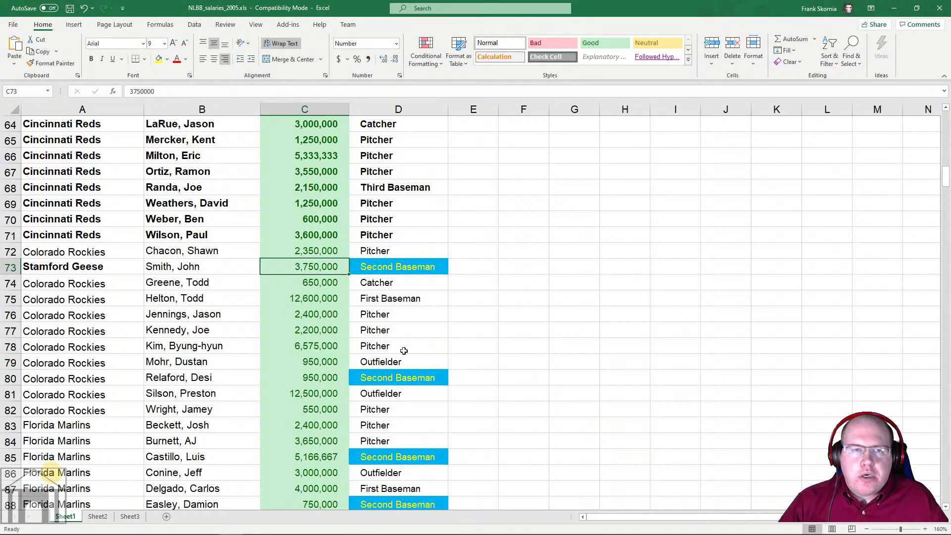
click(15, 26)
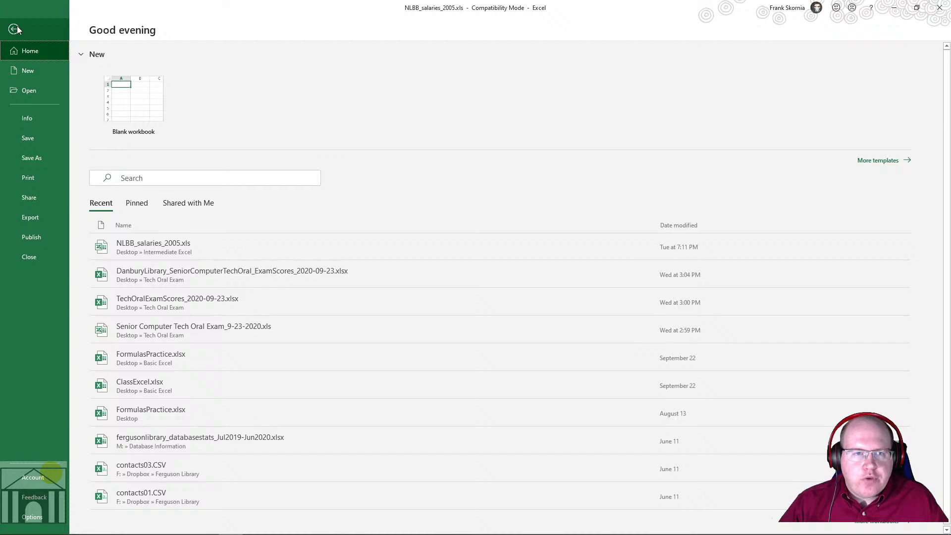
click(28, 69)
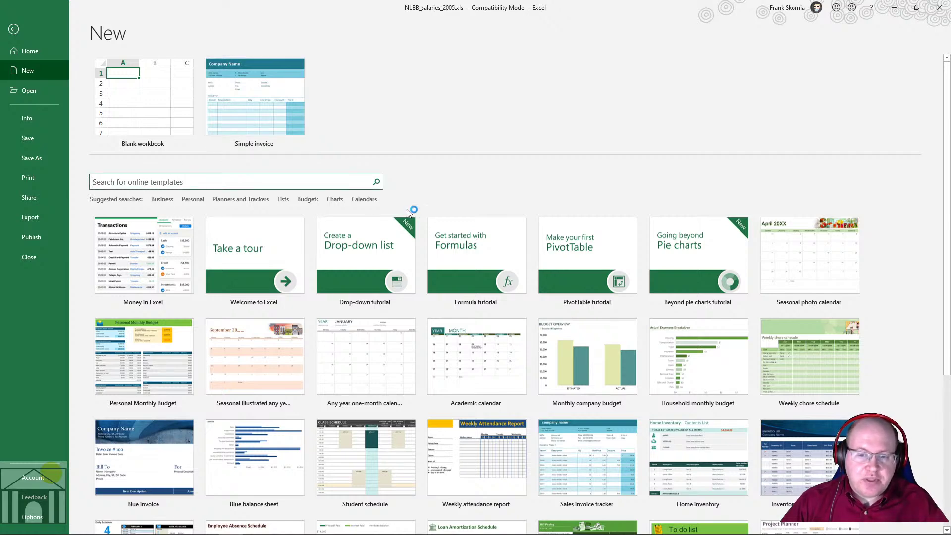
scroll(443, 366, down, 1)
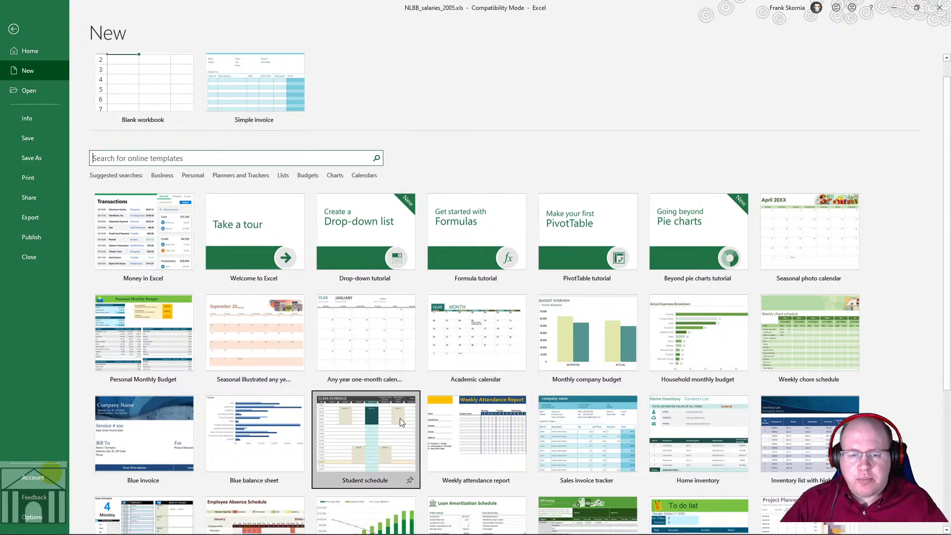
scroll(404, 415, down, 5)
scroll(403, 415, down, 3)
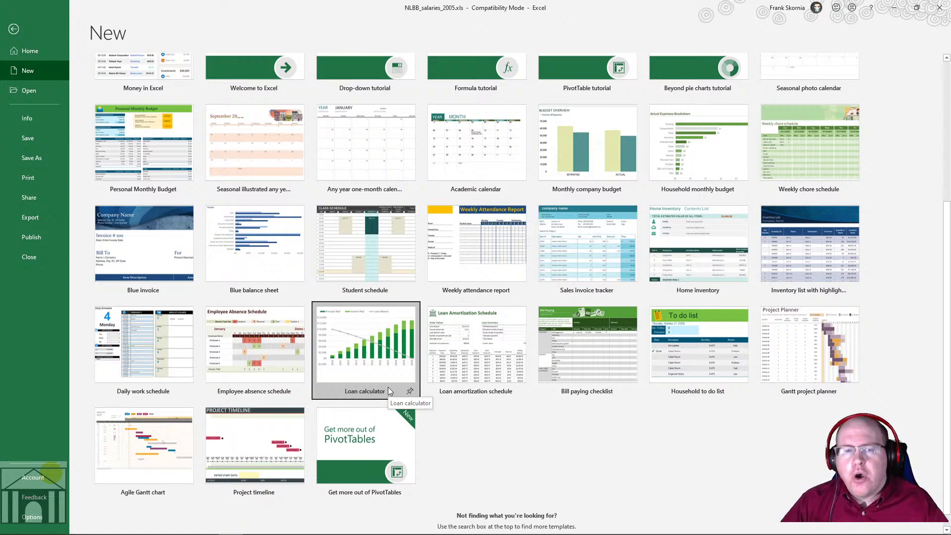
scroll(375, 376, up, 5)
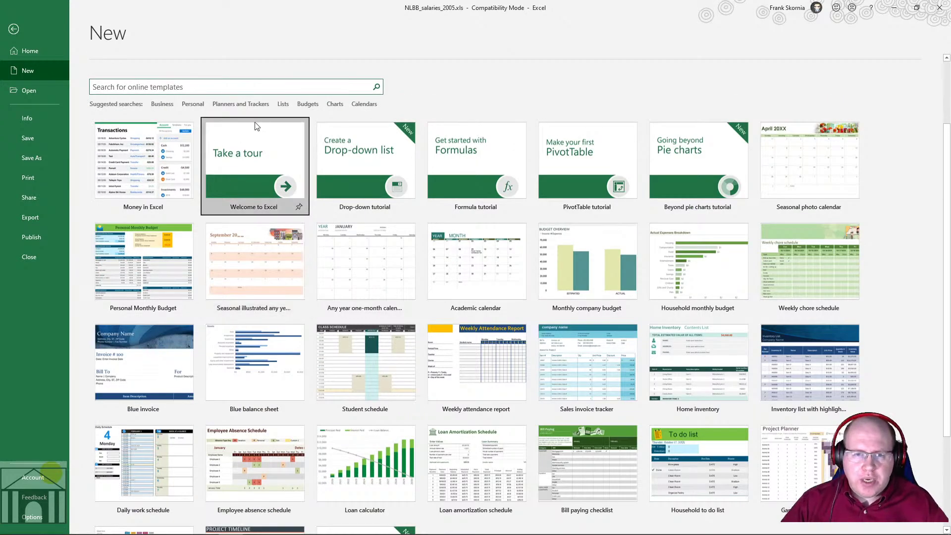
Step: Show the Business templates, enter "invoice" as the search term, and create a workbook from the Blue invoice template
click(165, 103)
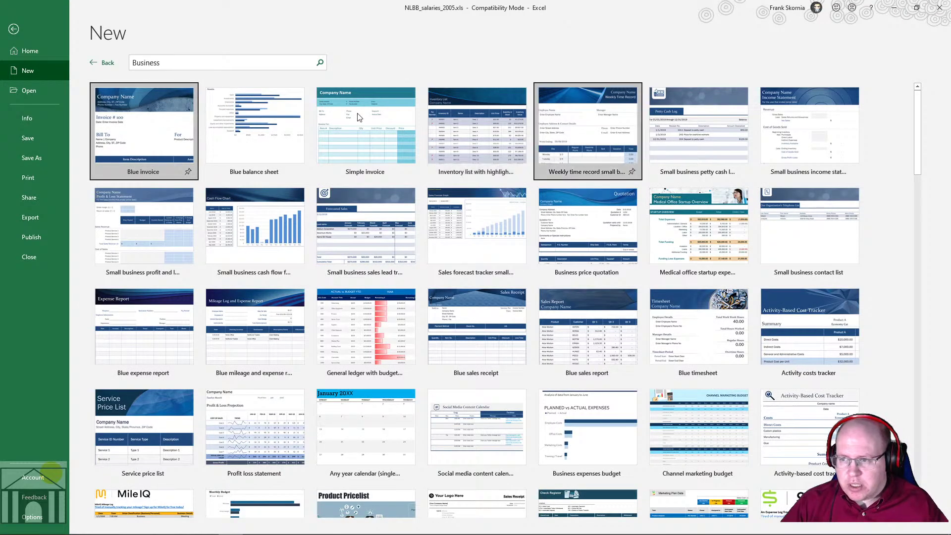
click(232, 64)
key(BackSpace)
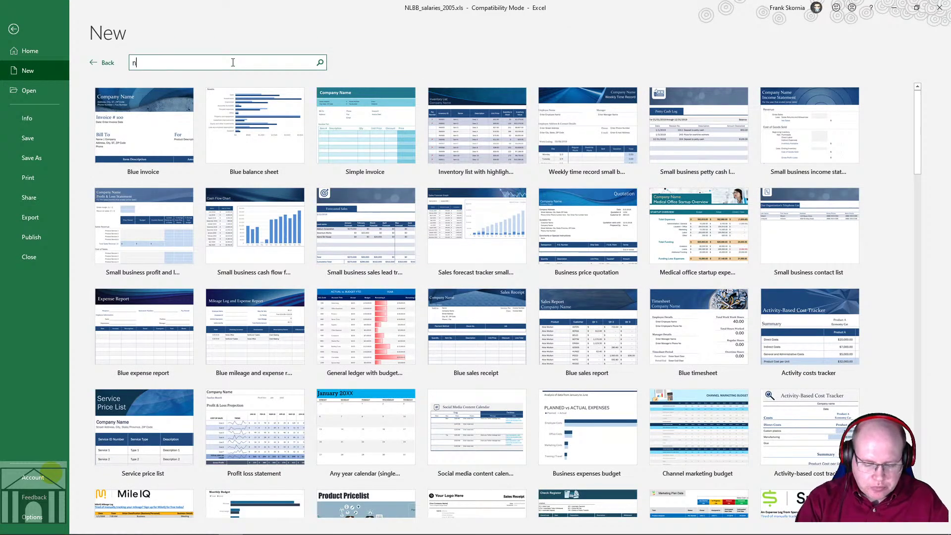
text(invoice)
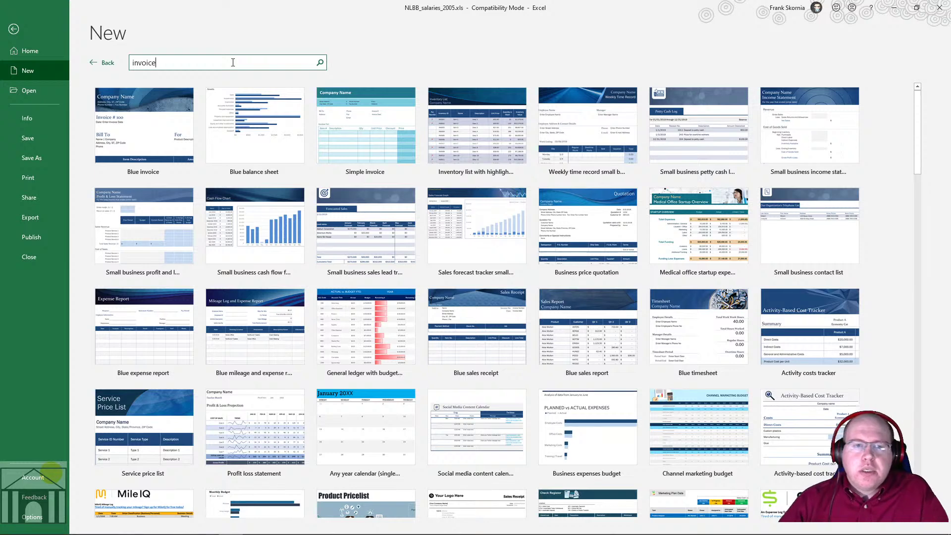
double_click(147, 149)
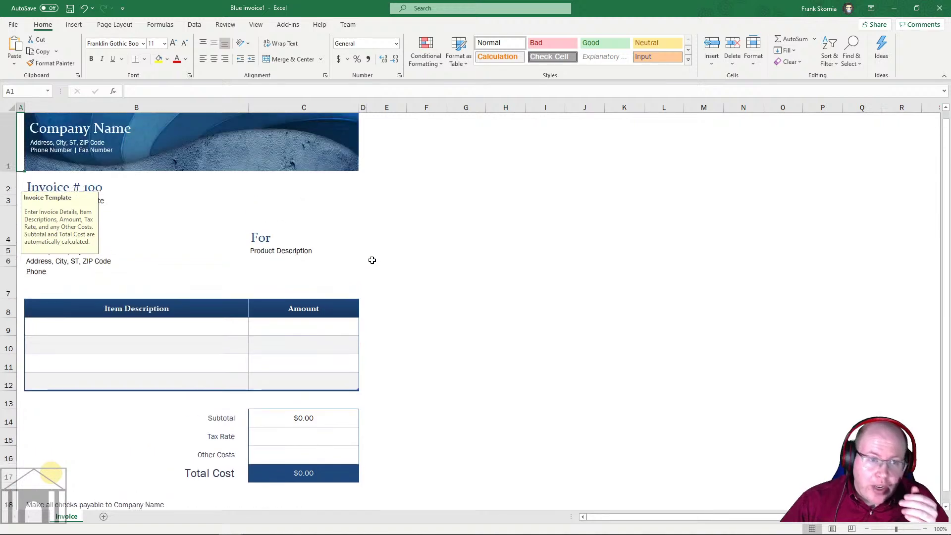
Step: Examine the invoice template's product description, item, Bill To and invoice date cells
click(163, 248)
click(253, 311)
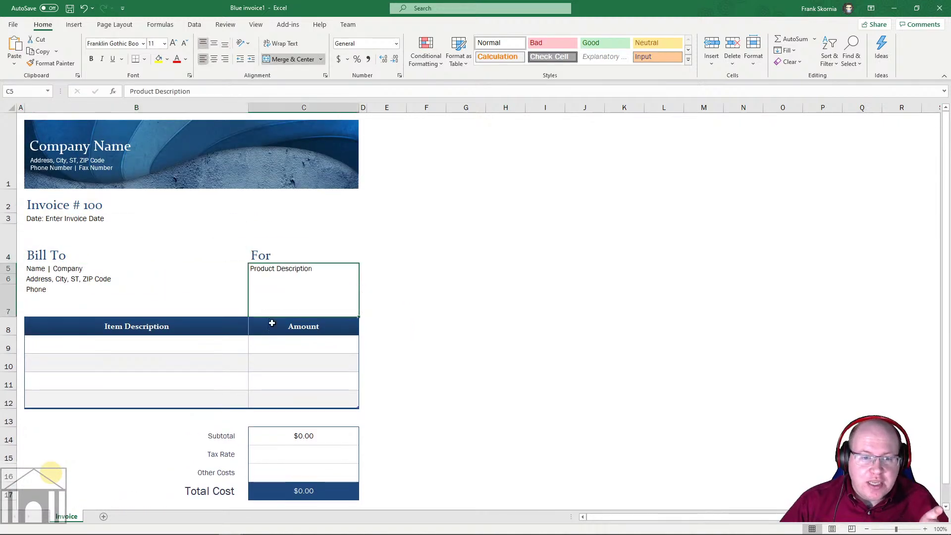
click(221, 365)
click(49, 270)
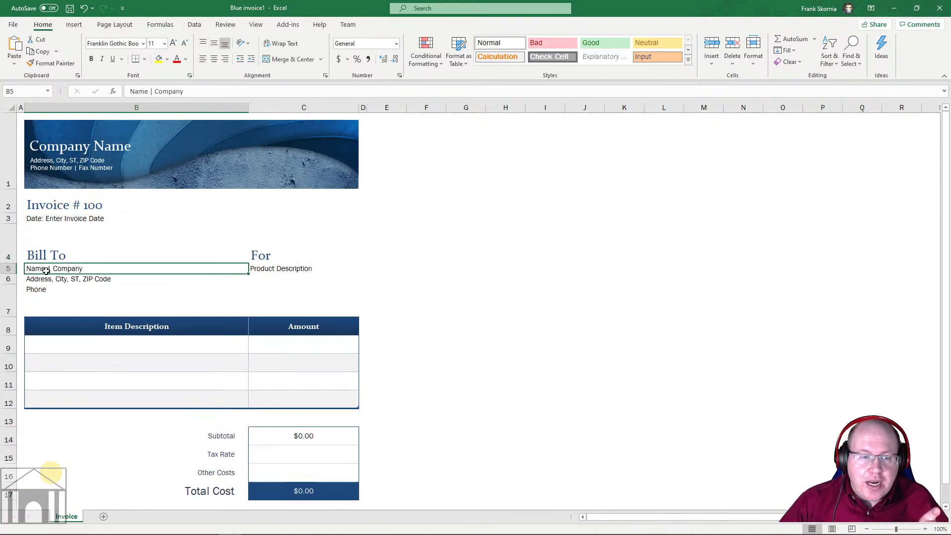
click(52, 279)
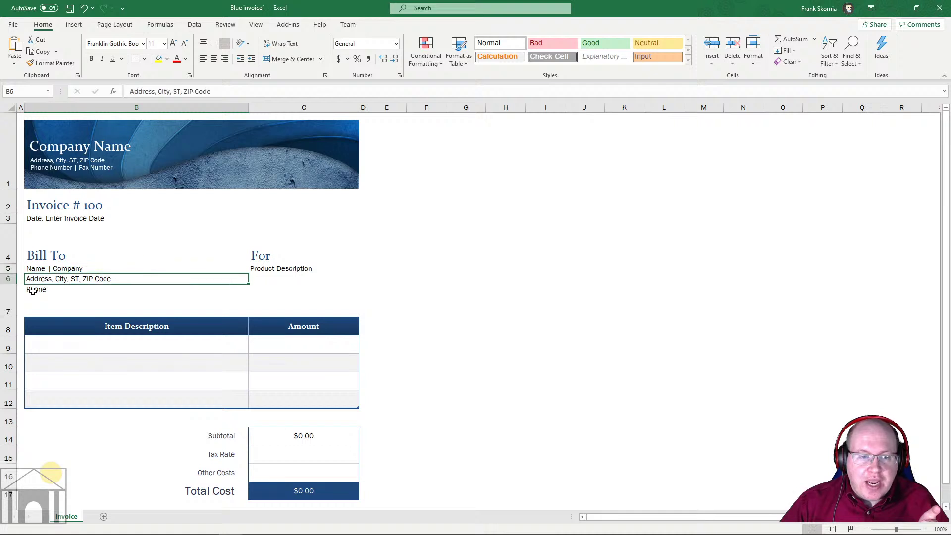
click(74, 218)
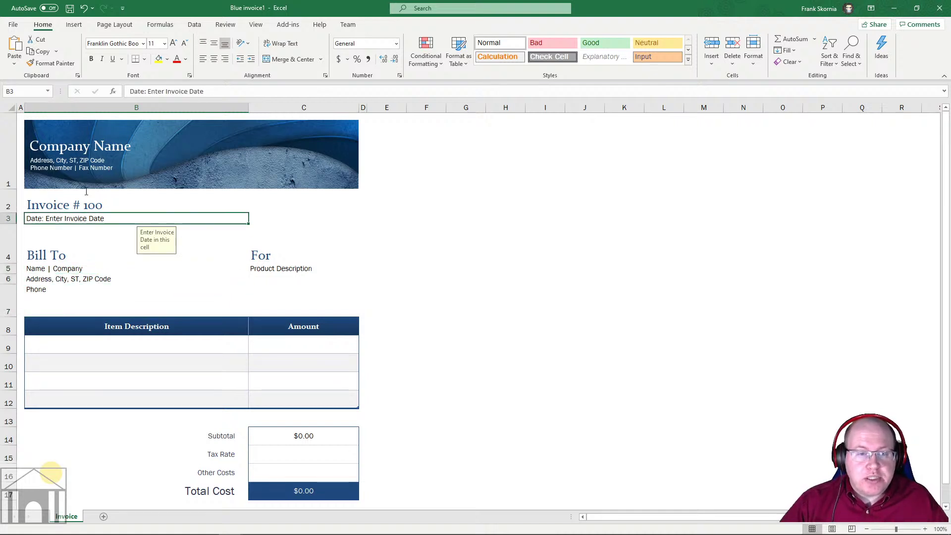
Step: Examine the invoice template's company name banner and the Item Description cells in rows 9 to 12
click(83, 146)
click(77, 343)
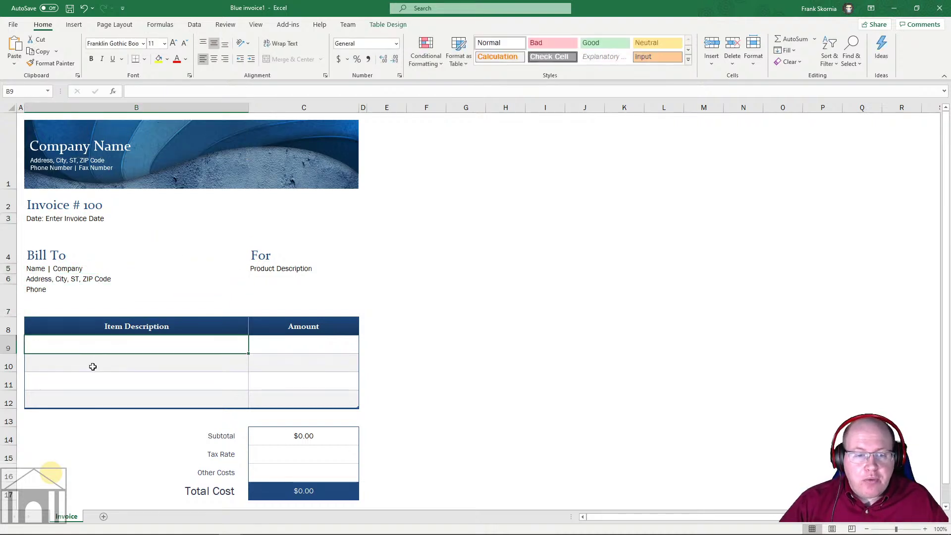
click(93, 366)
click(95, 382)
click(96, 396)
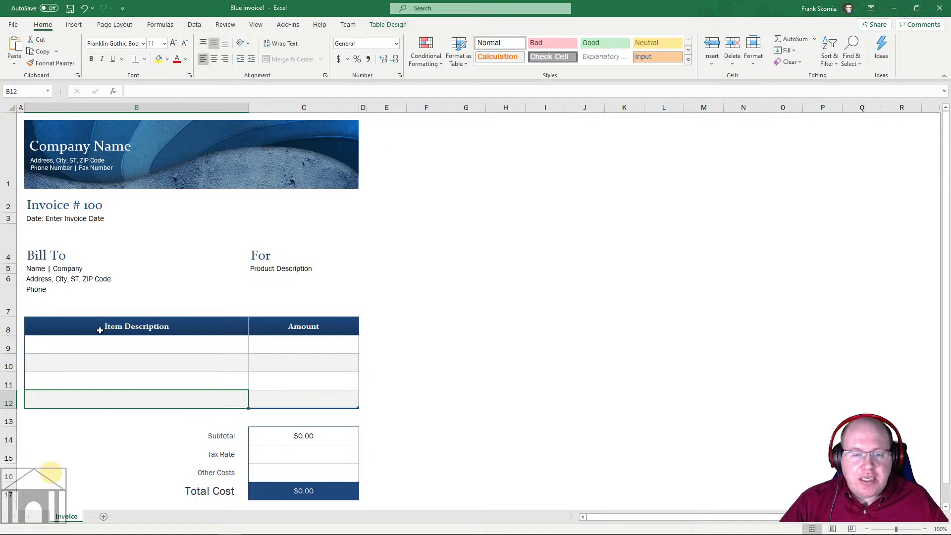
Step: Inspect the invoice's first Amount cell and the formulas behind the Subtotal and Total Cost cells
click(319, 346)
click(299, 435)
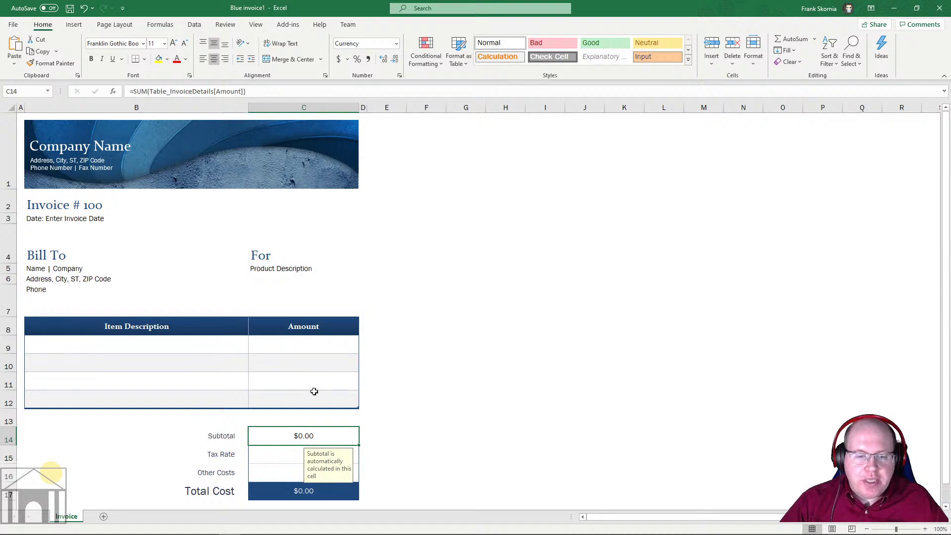
click(416, 380)
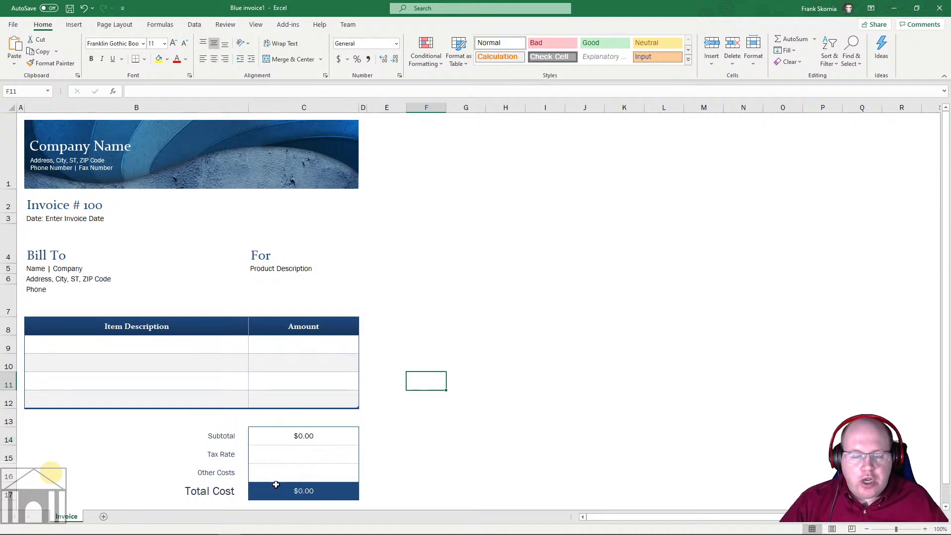
click(299, 491)
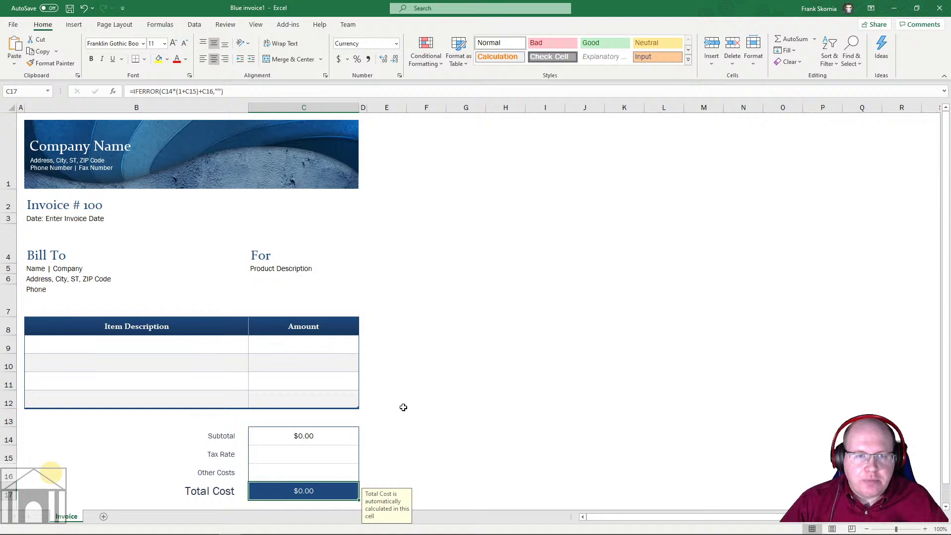
click(408, 379)
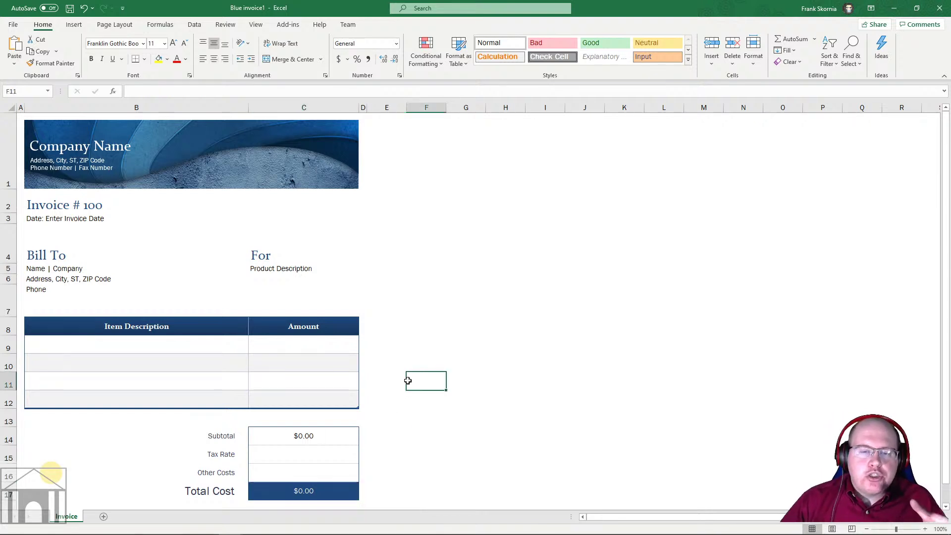
click(311, 490)
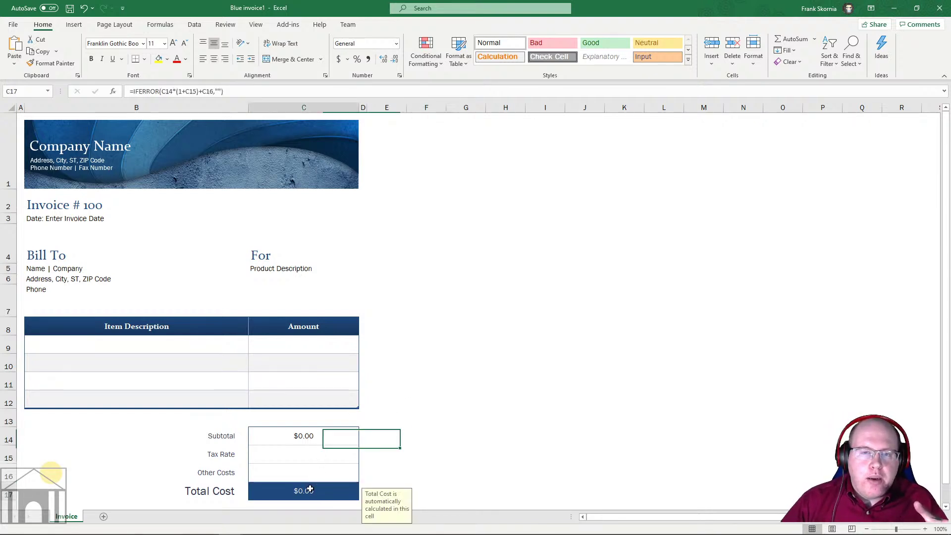
click(433, 396)
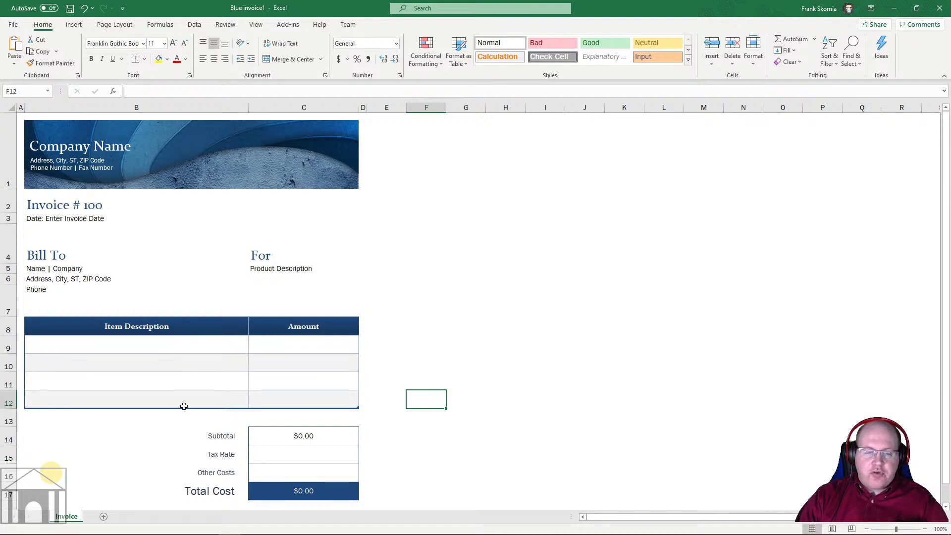
Step: Select the invoice's header picture and show the system calendar to check the current date and time
click(262, 170)
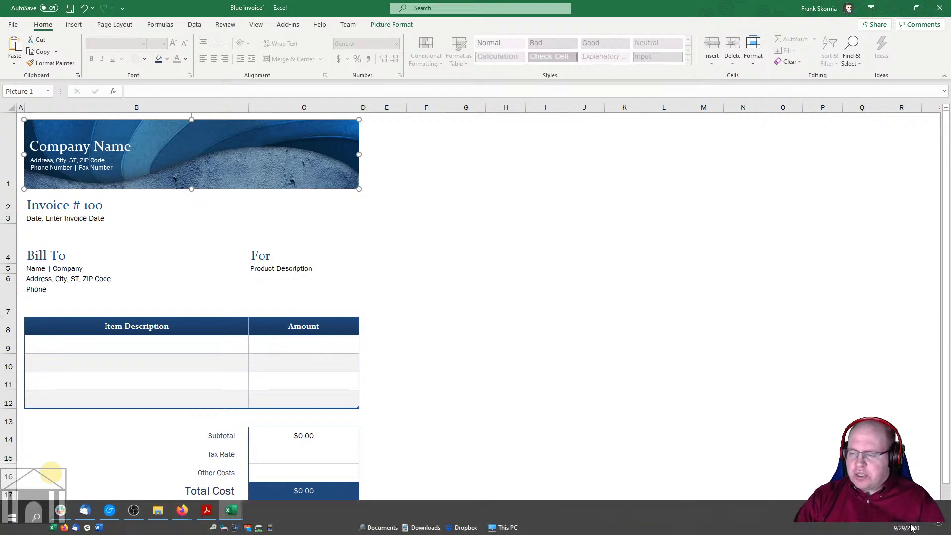
click(909, 523)
click(909, 524)
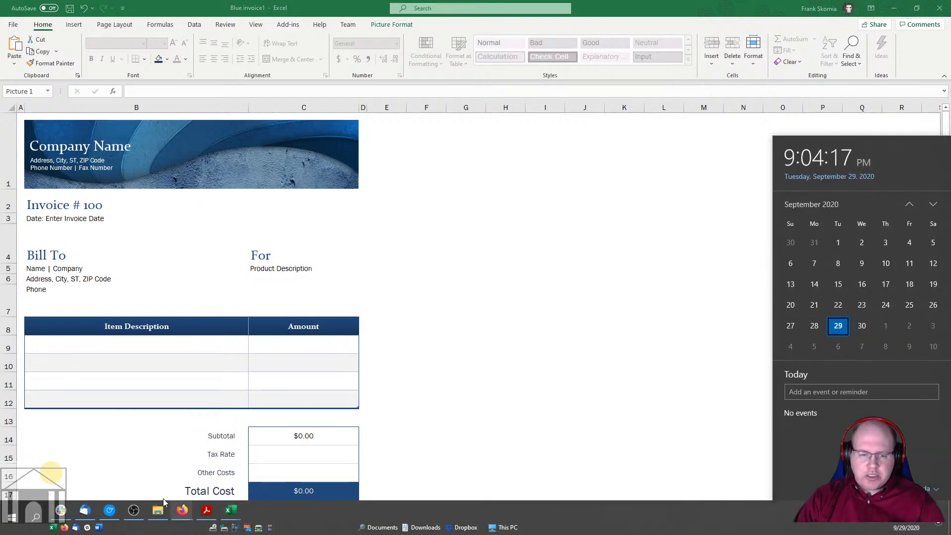
Step: Switch to the Firefox window with the Google search and show the Upcoming Class Schedule on the Ferguson Library page
click(182, 513)
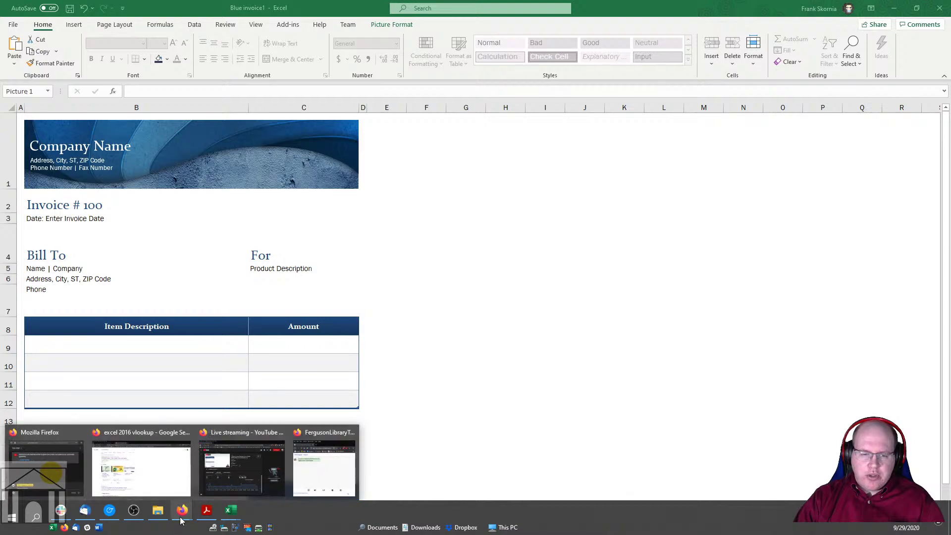
click(141, 468)
click(70, 16)
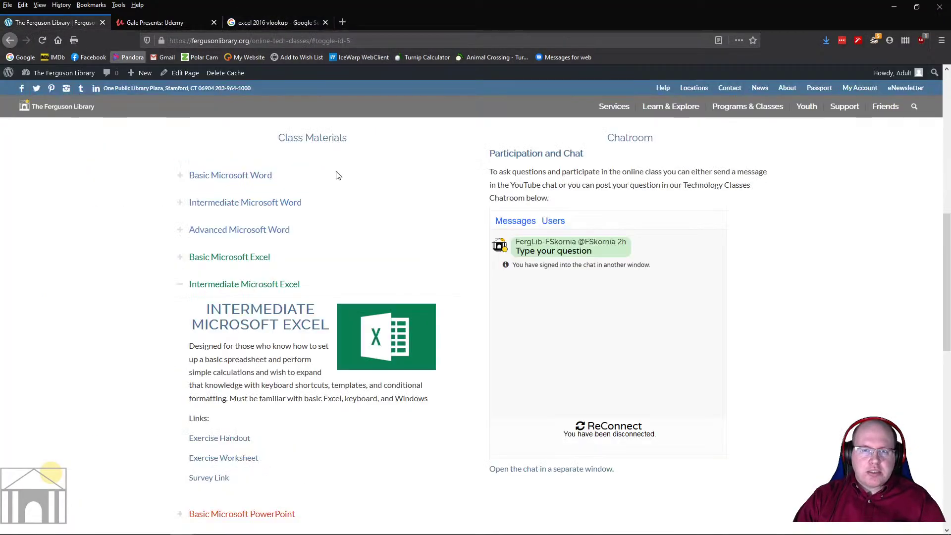
scroll(471, 315, up, 10)
scroll(465, 346, down, 3)
scroll(454, 324, down, 1)
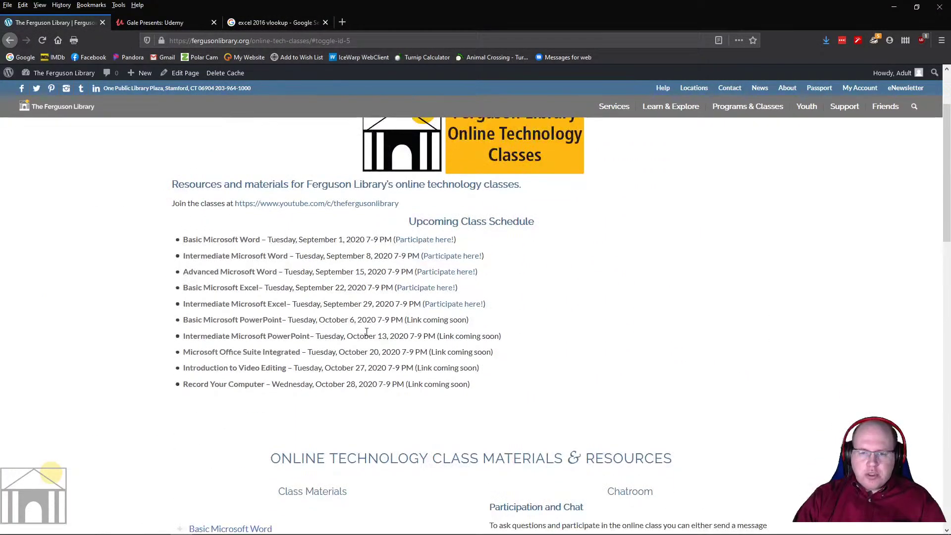
Step: Review the Intermediate PowerPoint and Office Suite Integrated class dates, highlighting part of the October 20 date, and find the Intermediate Excel Survey Link
drag(324, 336, 392, 335)
click(398, 336)
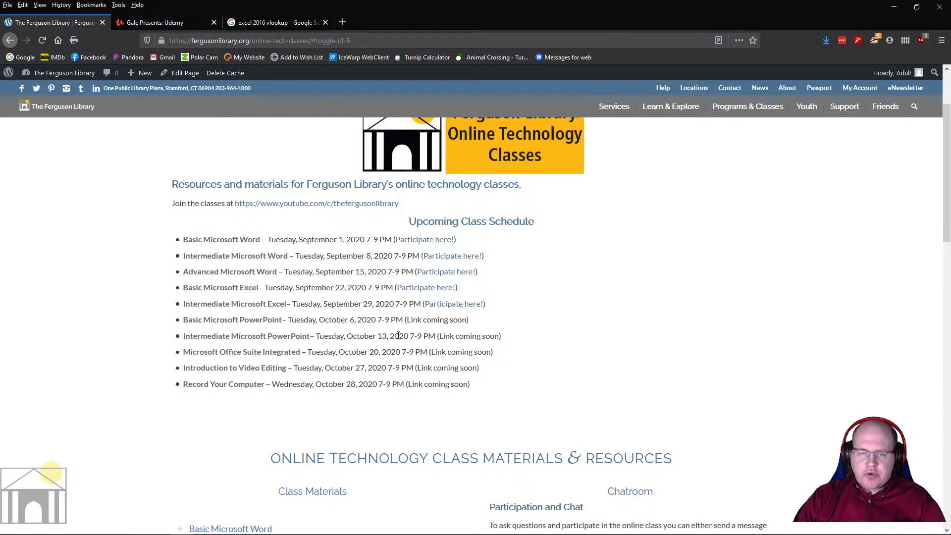
drag(265, 336, 378, 352)
click(350, 351)
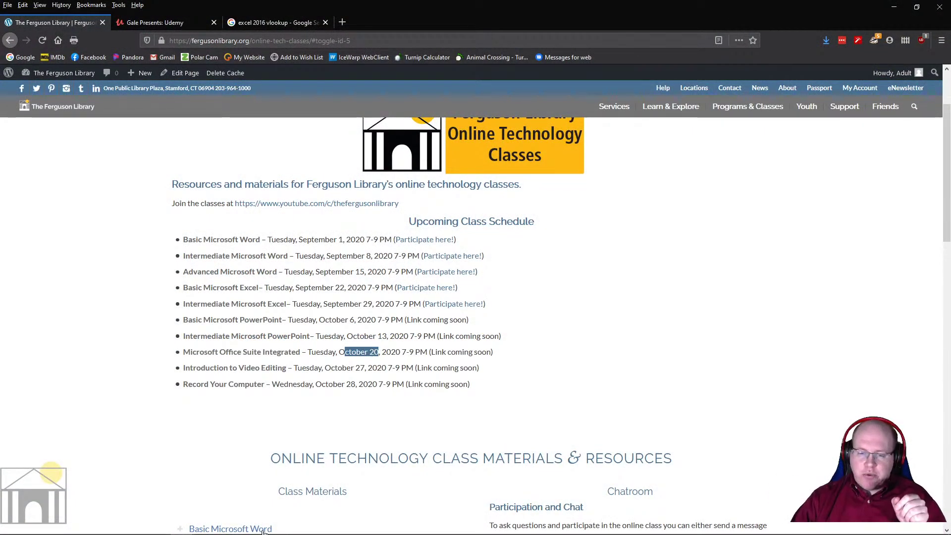
scroll(262, 531, down, 10)
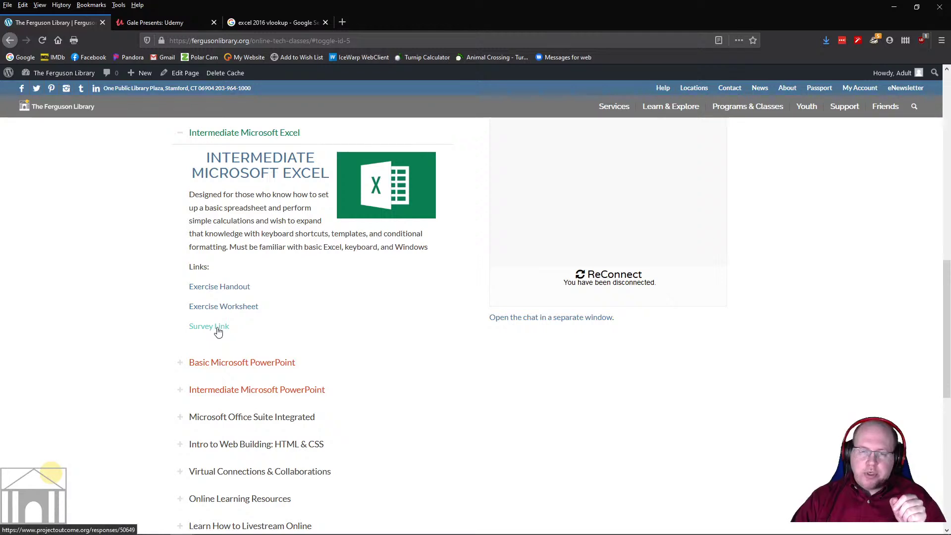